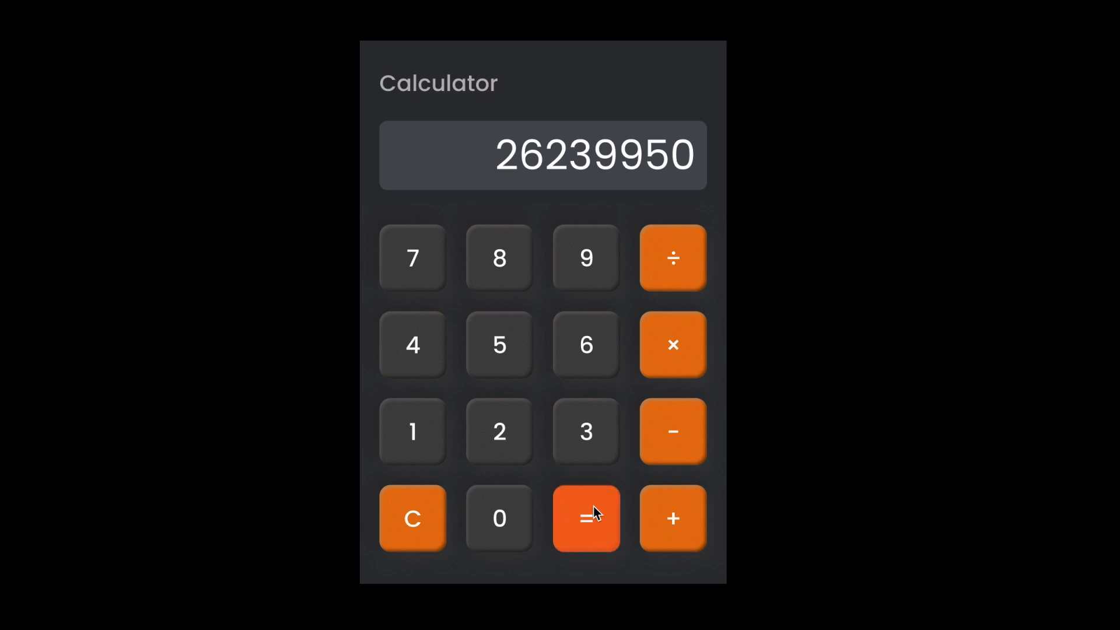
- Divide the displayed number by 659 in the running calculator prototype
click(677, 270)
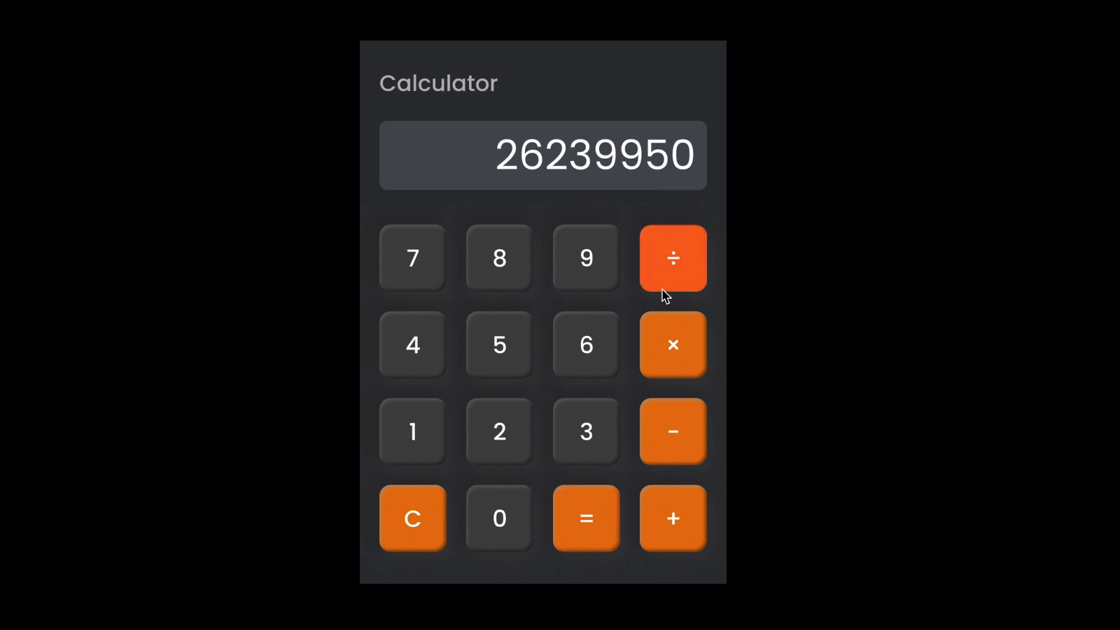
click(594, 353)
click(523, 350)
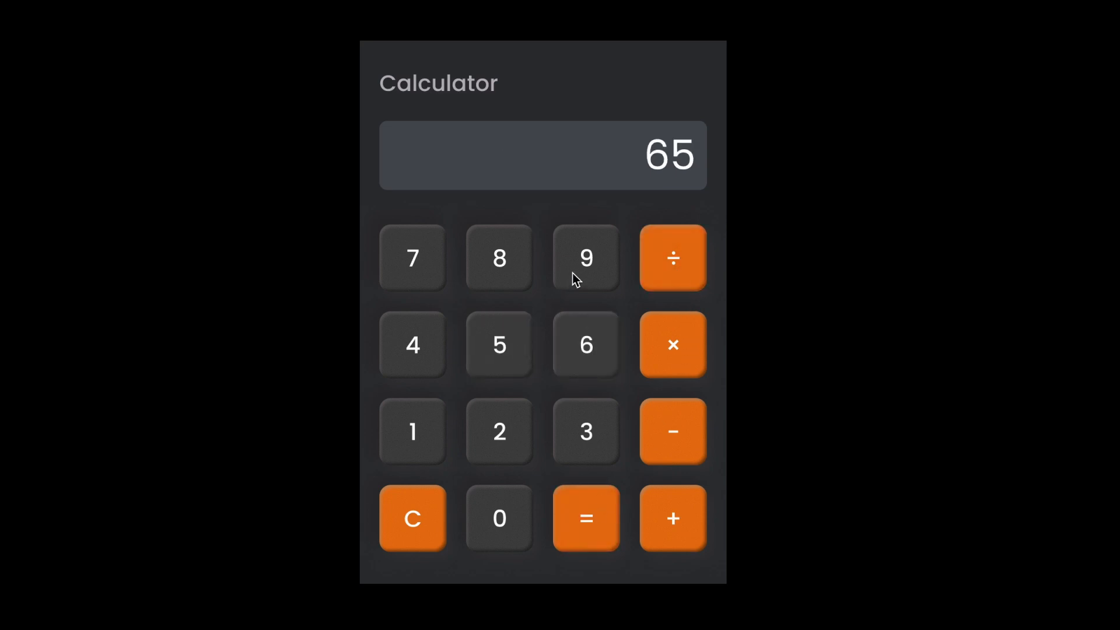
click(572, 273)
click(589, 496)
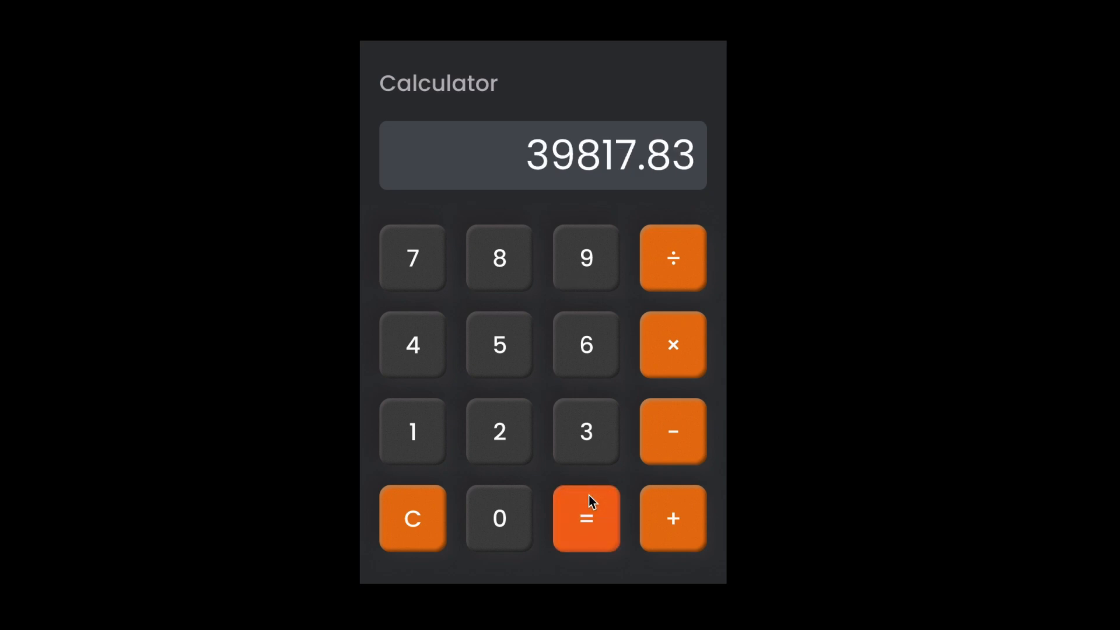
- Clear the calculator prototype and enter 25
click(410, 516)
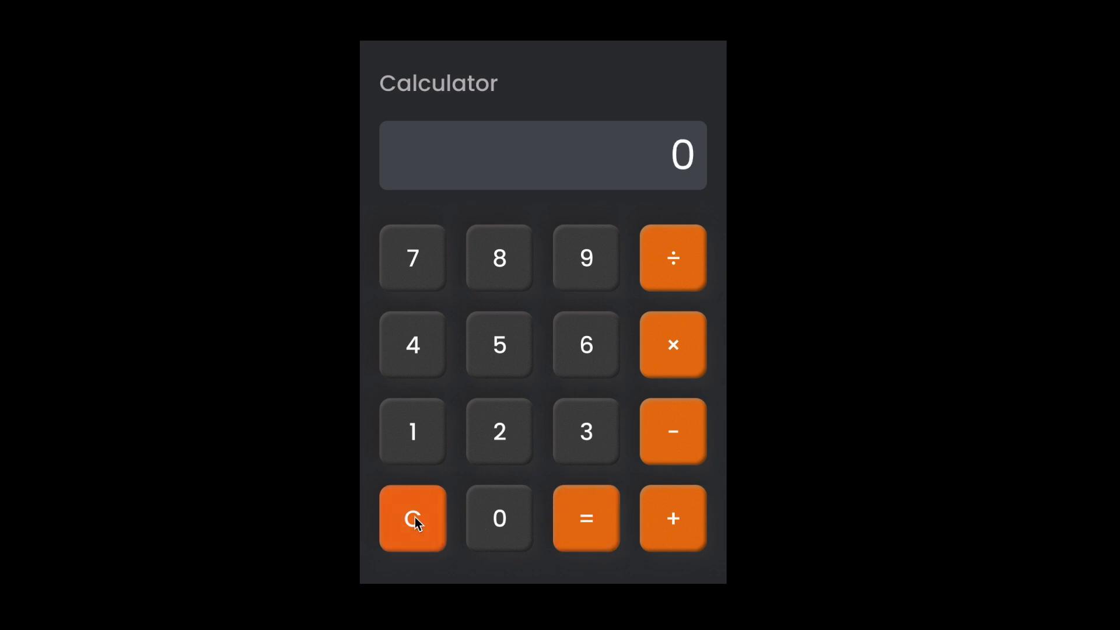
click(490, 431)
click(494, 363)
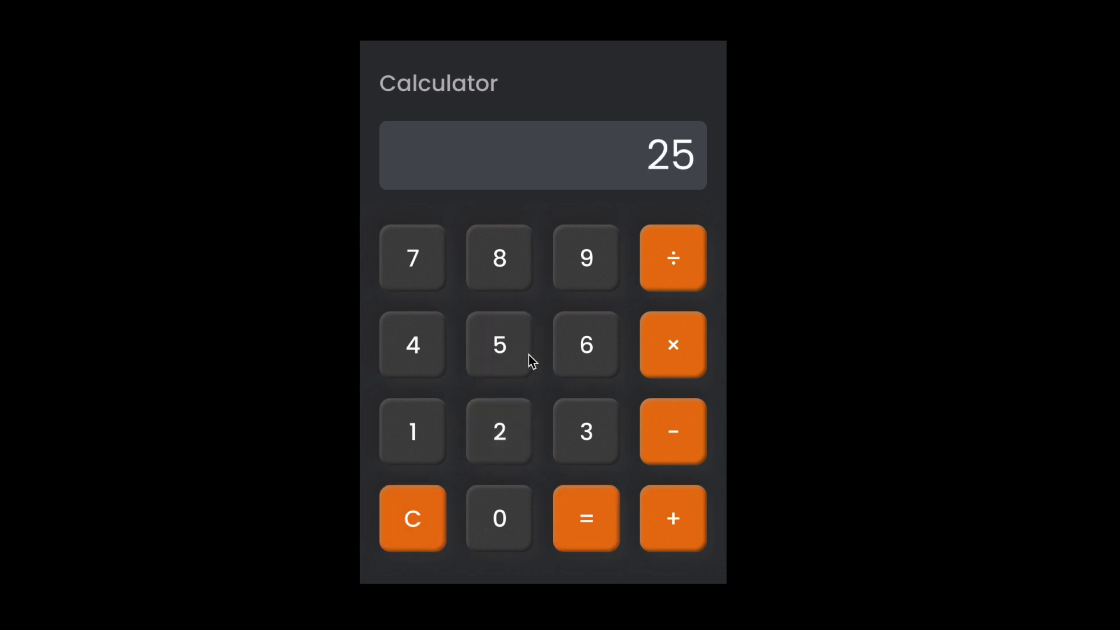
click(604, 316)
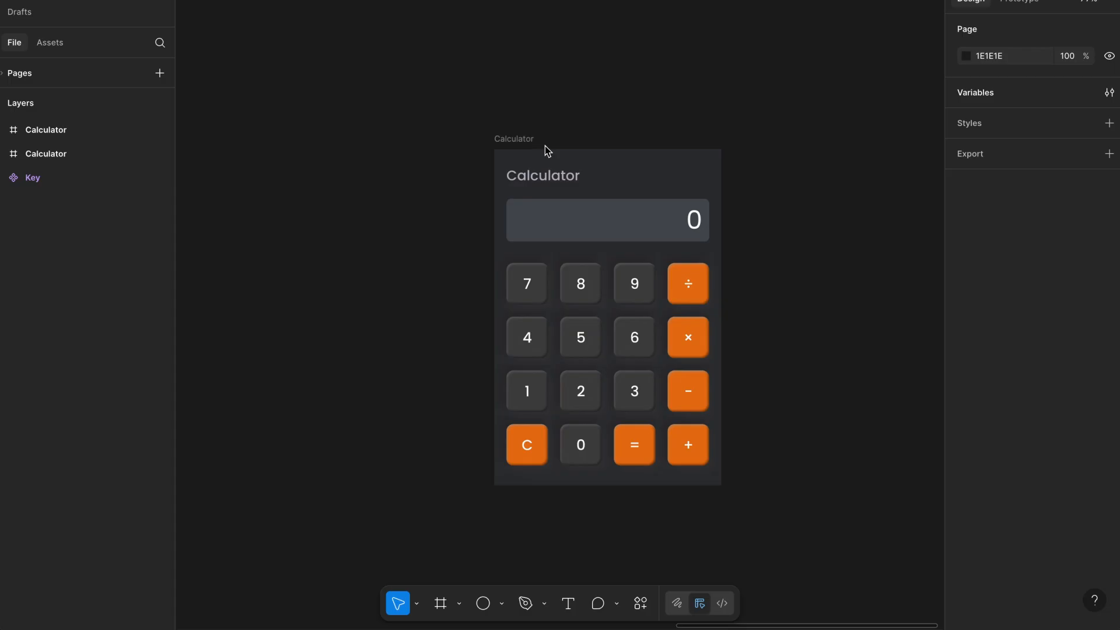
- Inspect the Calculator frame and the Key component set on the canvas
scroll(545, 146, down, 1)
scroll(544, 140, up, 3)
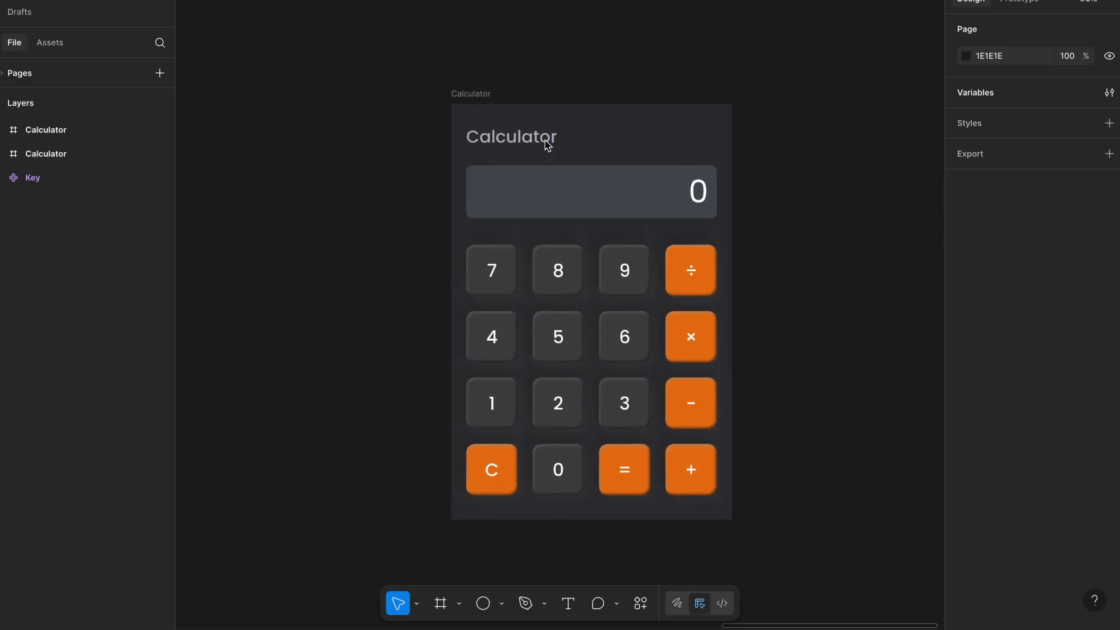
click(551, 262)
click(408, 272)
scroll(403, 273, down, 5)
scroll(402, 272, left, 6)
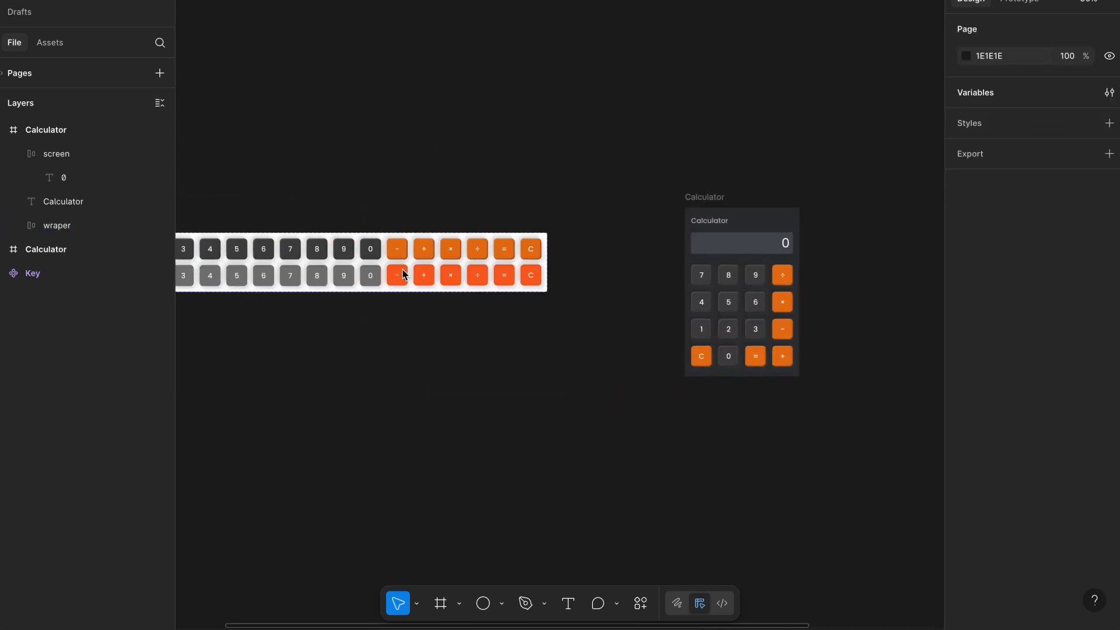
scroll(365, 220, up, 5)
click(359, 181)
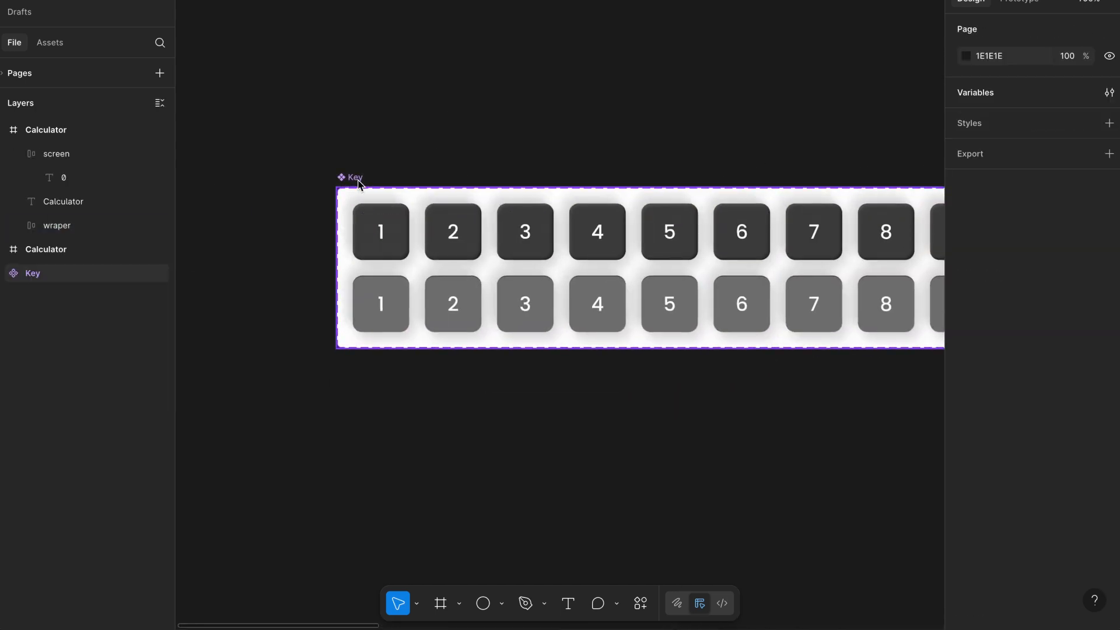
- Browse the Key component set's number and operator variants and their properties
scroll(357, 181, down, 2)
click(324, 184)
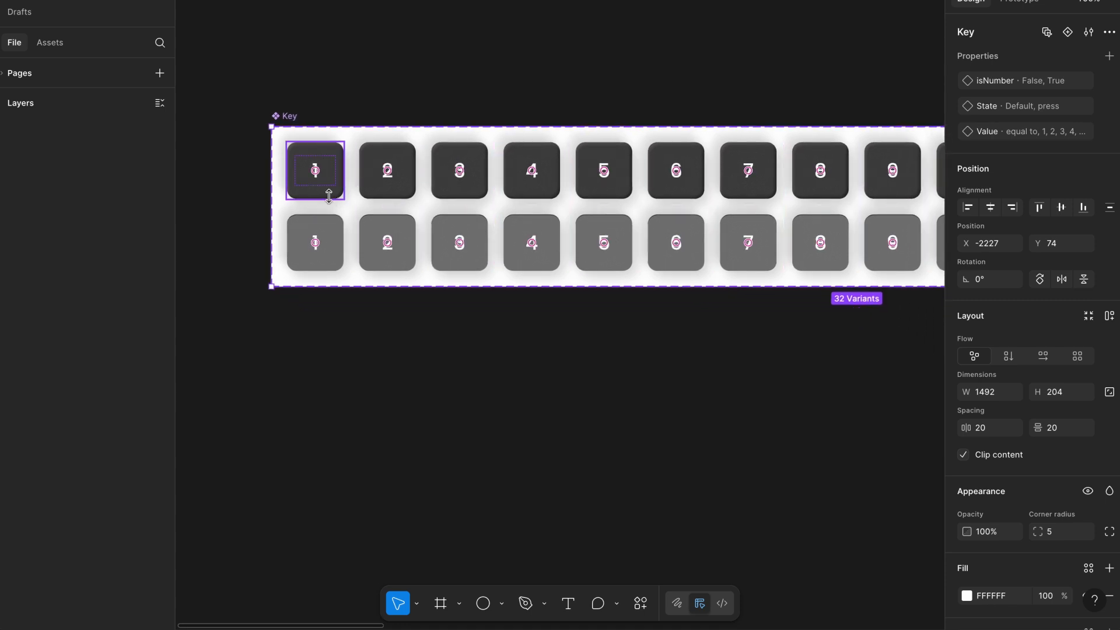
scroll(511, 236, right, 10)
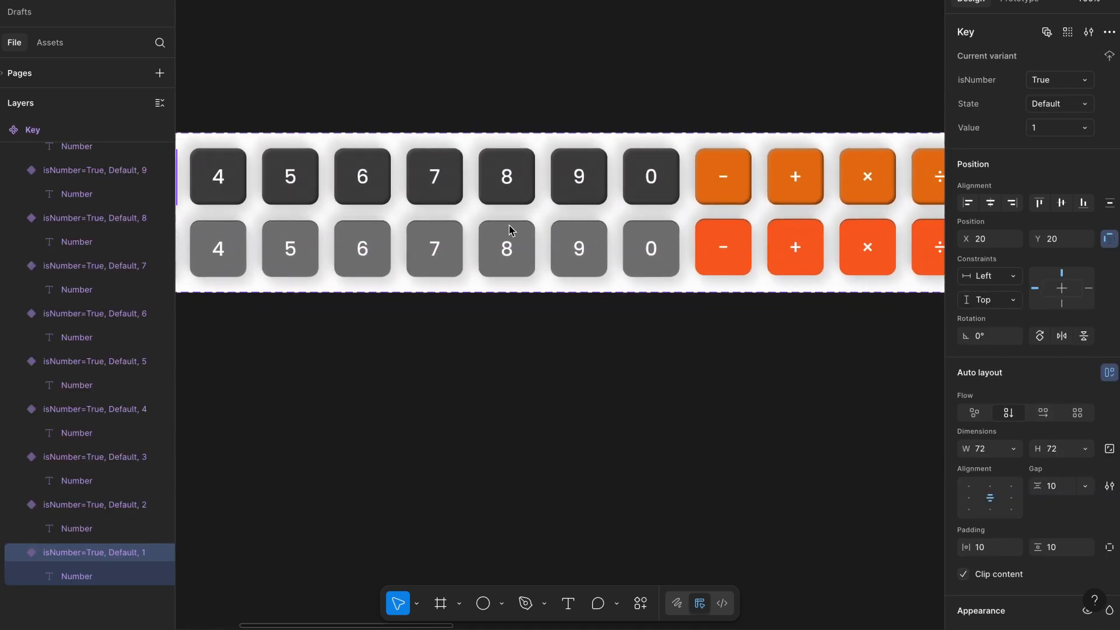
scroll(735, 190, right, 5)
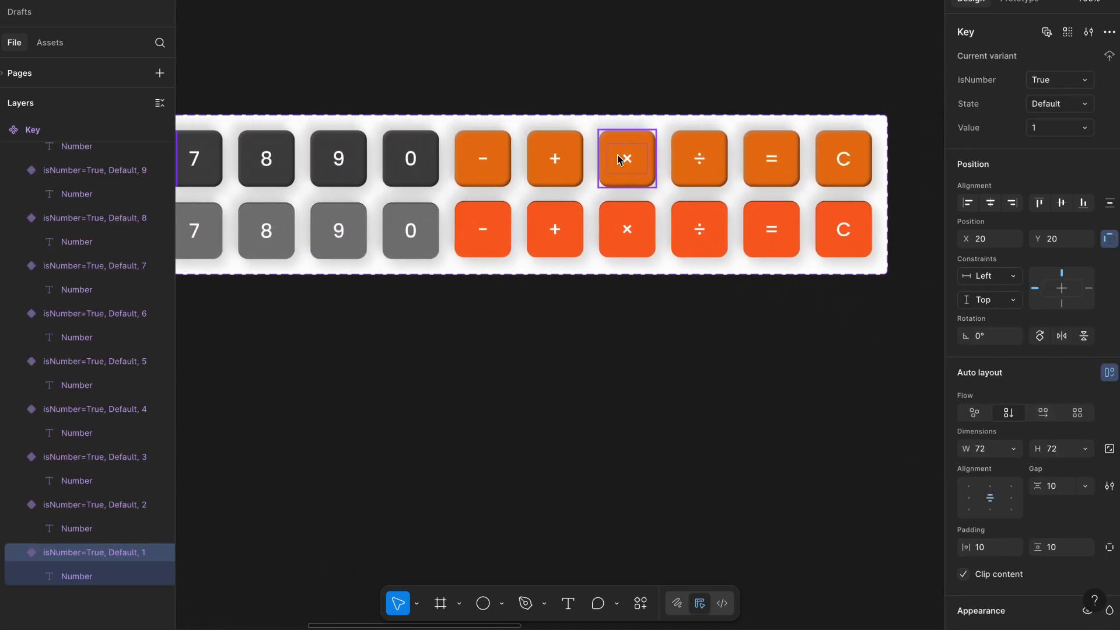
scroll(621, 157, right, 3)
scroll(621, 157, down, 2)
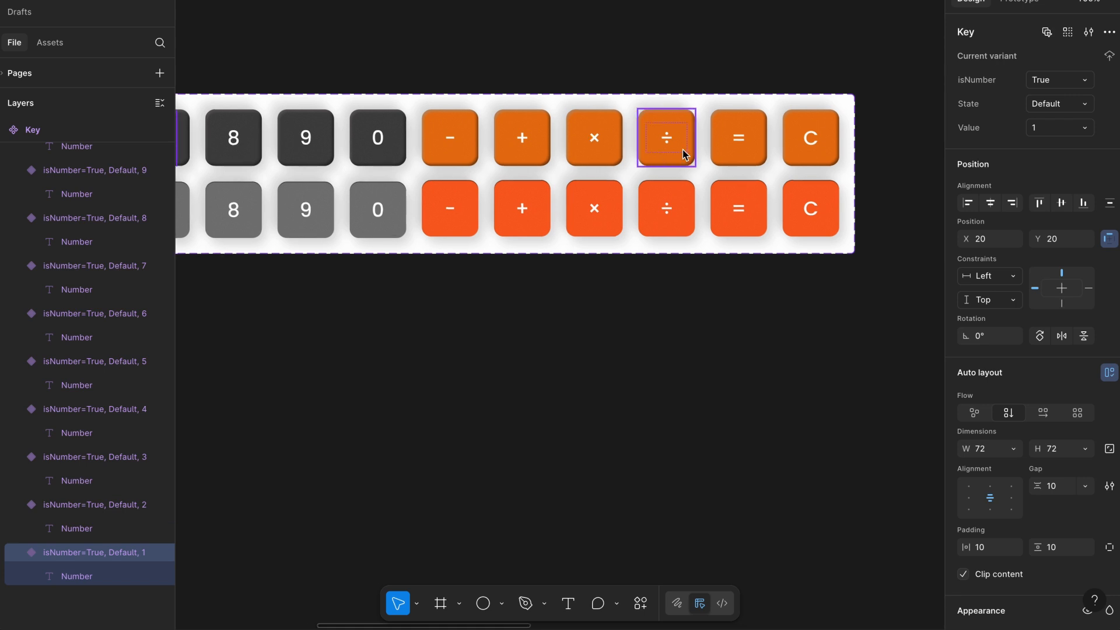
scroll(781, 147, down, 2)
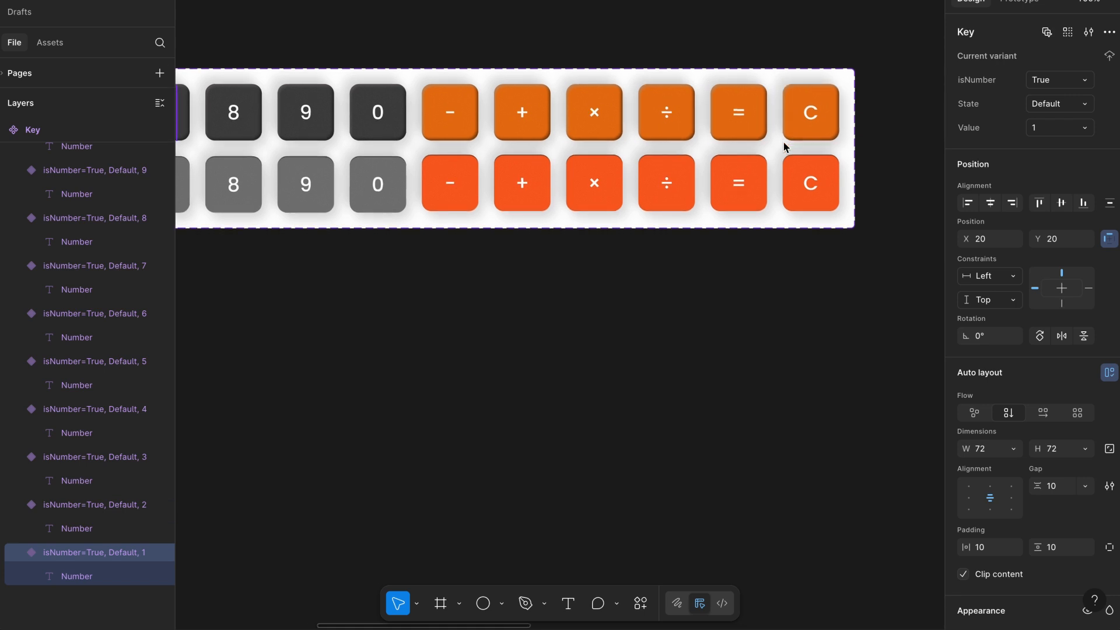
scroll(784, 142, down, 5)
scroll(784, 142, left, 4)
click(682, 228)
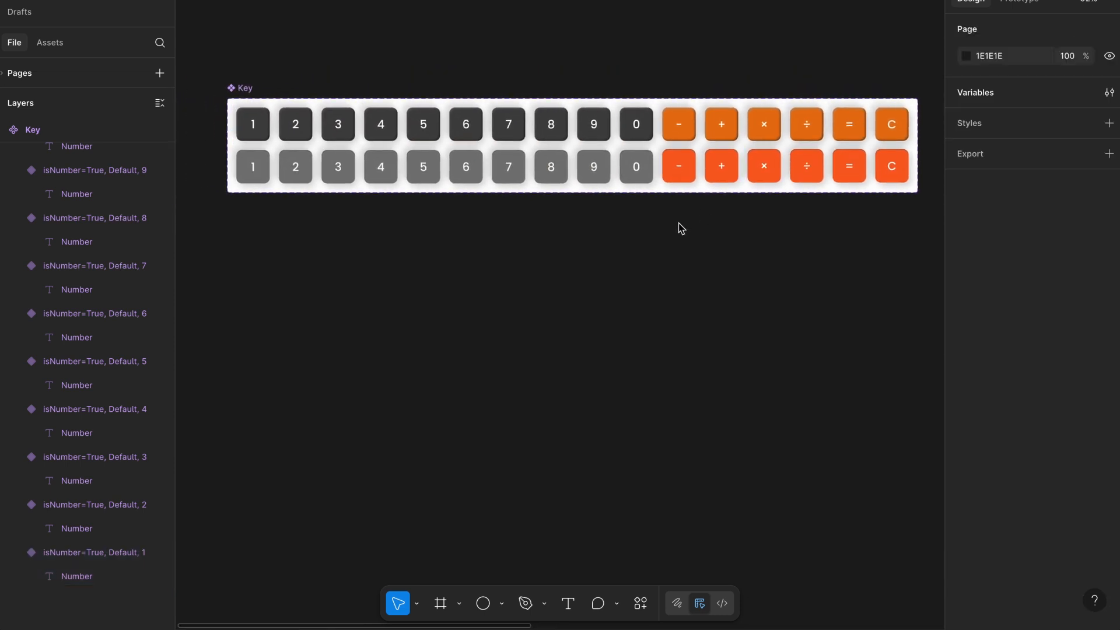
scroll(633, 234, left, 3)
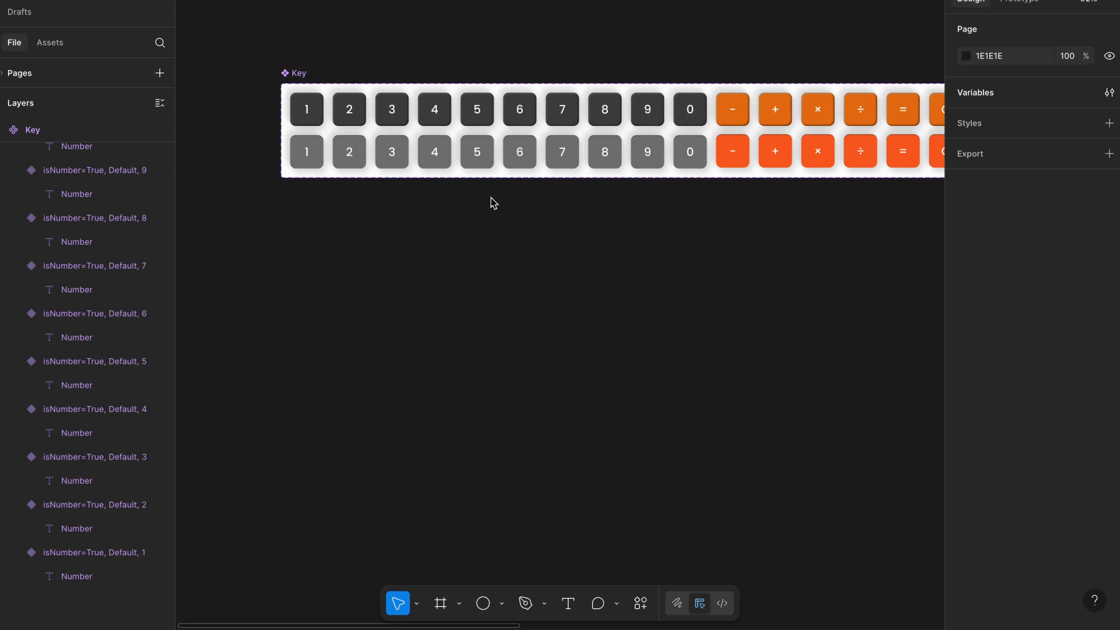
scroll(493, 203, right, 10)
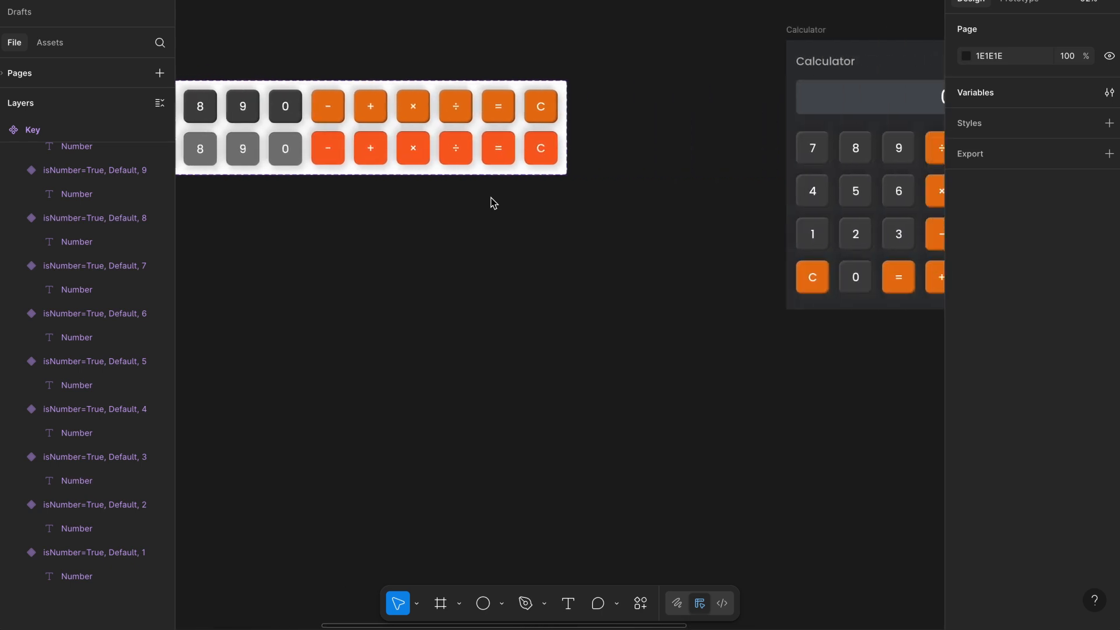
- Inspect the Calculator frame's display and keypad layout
scroll(664, 100, up, 5)
scroll(663, 101, right, 3)
scroll(663, 101, down, 2)
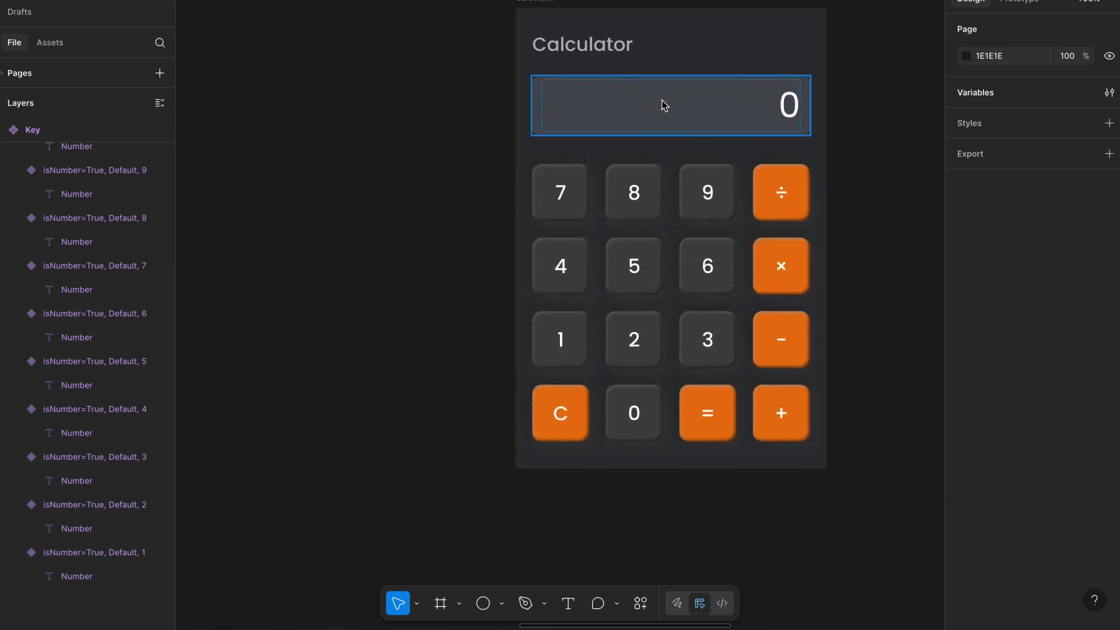
scroll(610, 210, right, 2)
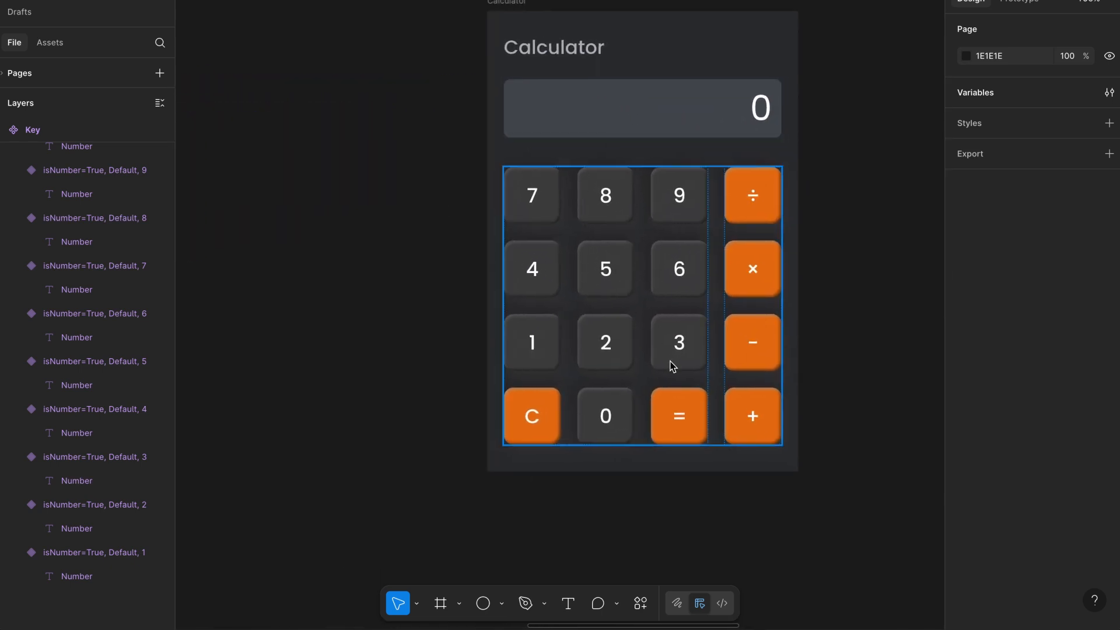
scroll(671, 362, right, 1)
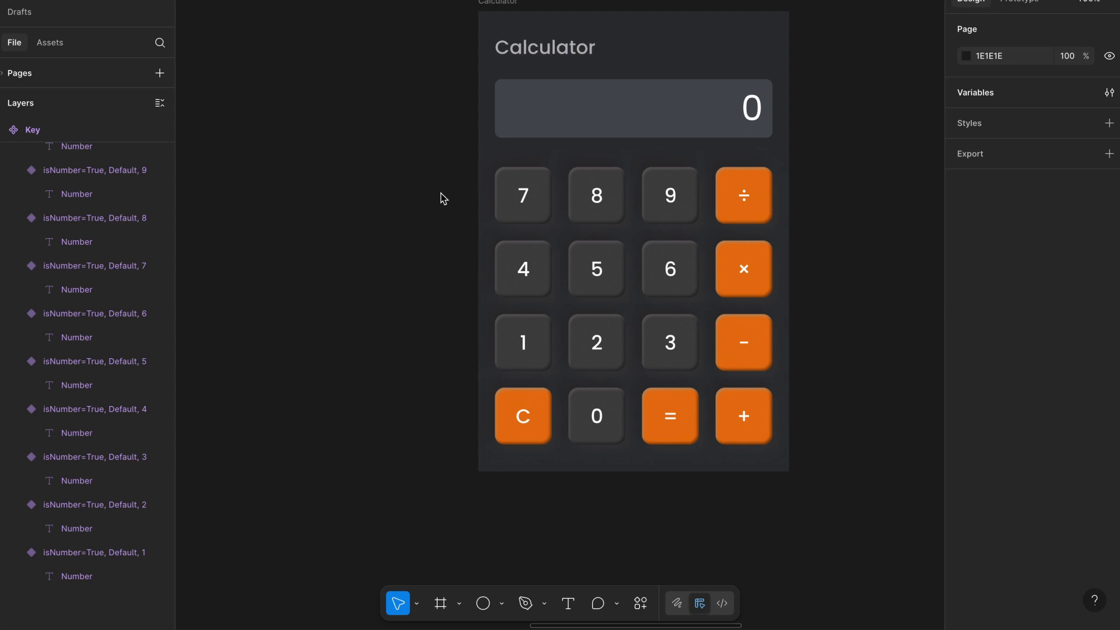
- Compare the default and press variants of the 1 key in the Key component set
scroll(456, 193, left, 18)
scroll(456, 193, down, 3)
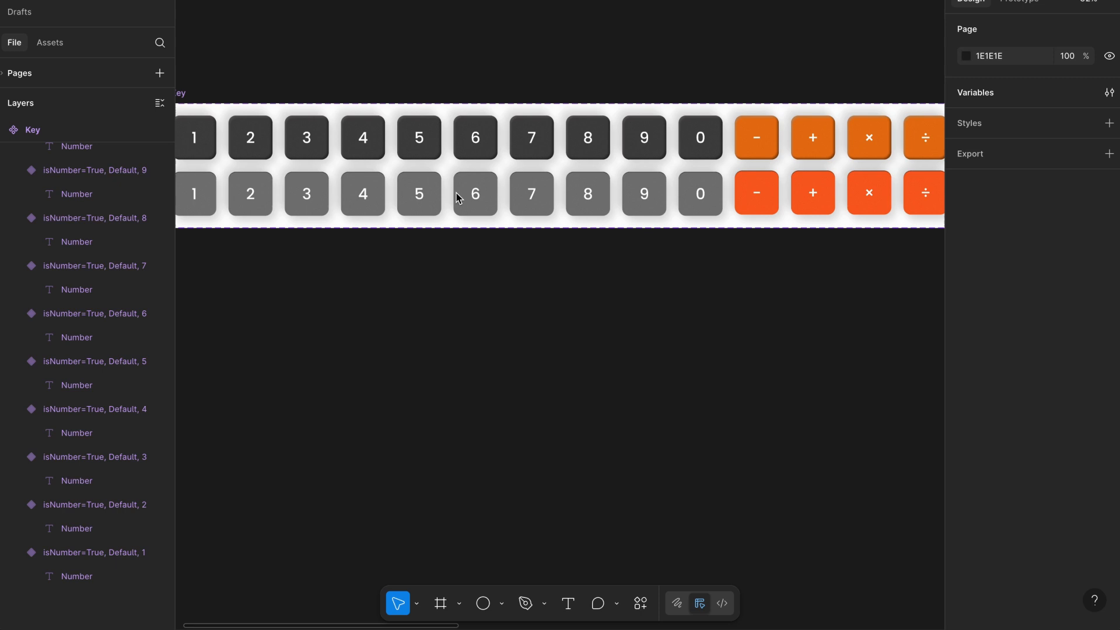
scroll(457, 193, down, 3)
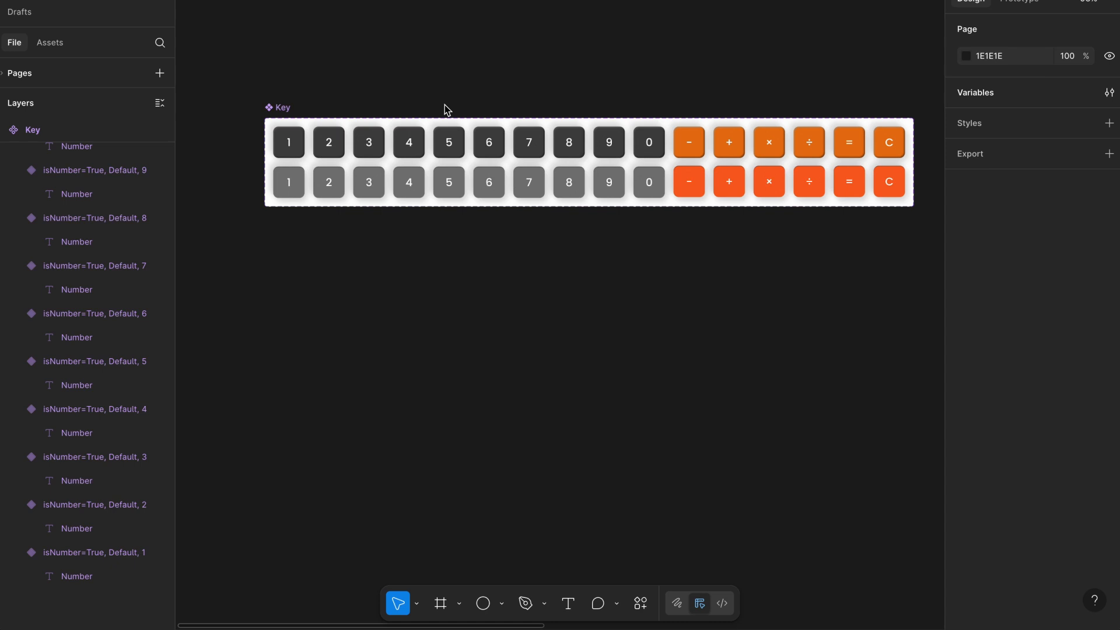
scroll(394, 112, up, 3)
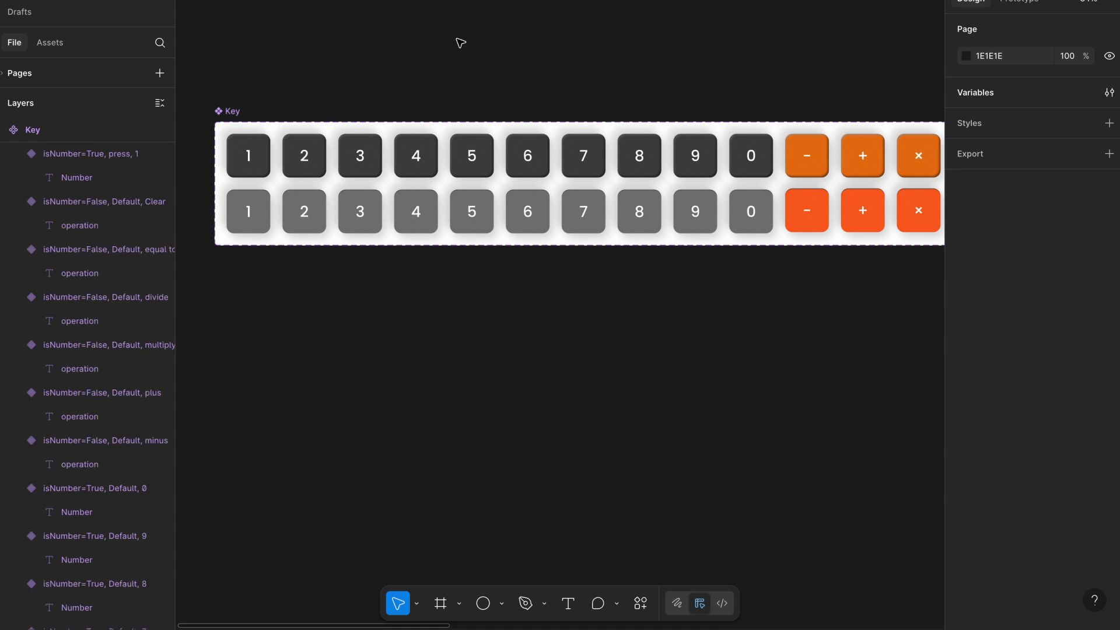
scroll(459, 39, left, 1)
scroll(228, 95, up, 6)
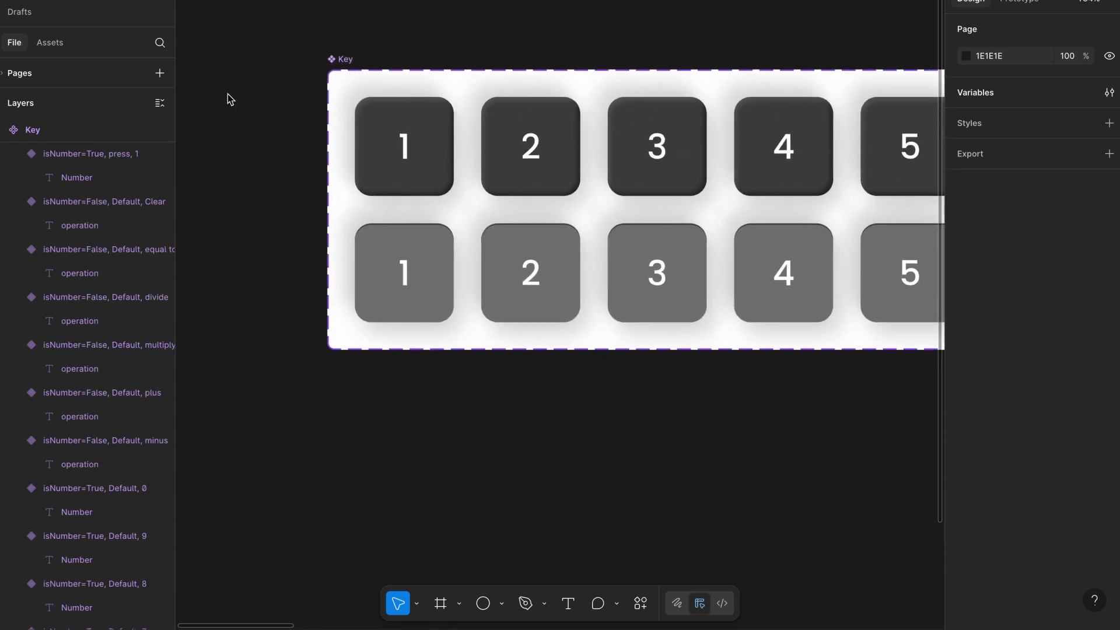
click(402, 169)
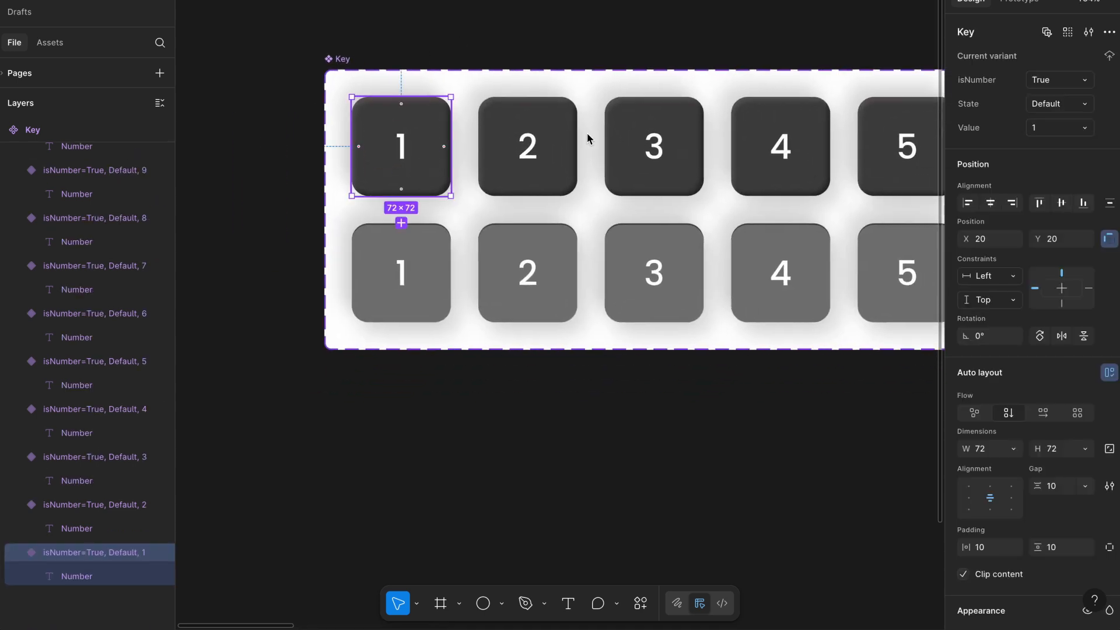
click(426, 294)
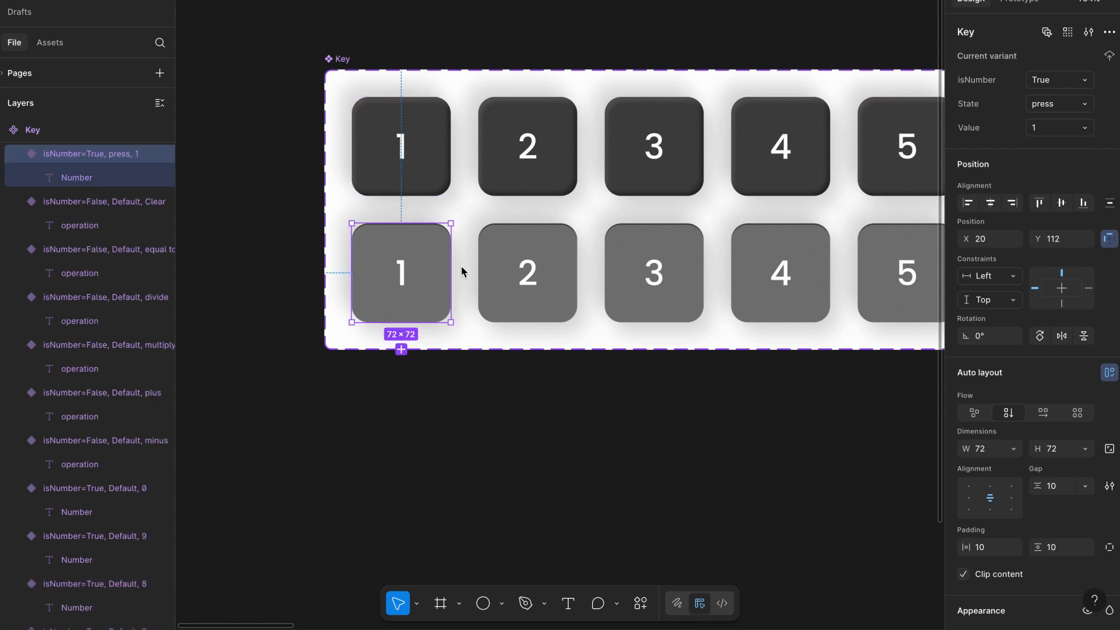
- Review the default 1 key's While pressing interaction that changes it to the press state with Smart animate
click(609, 46)
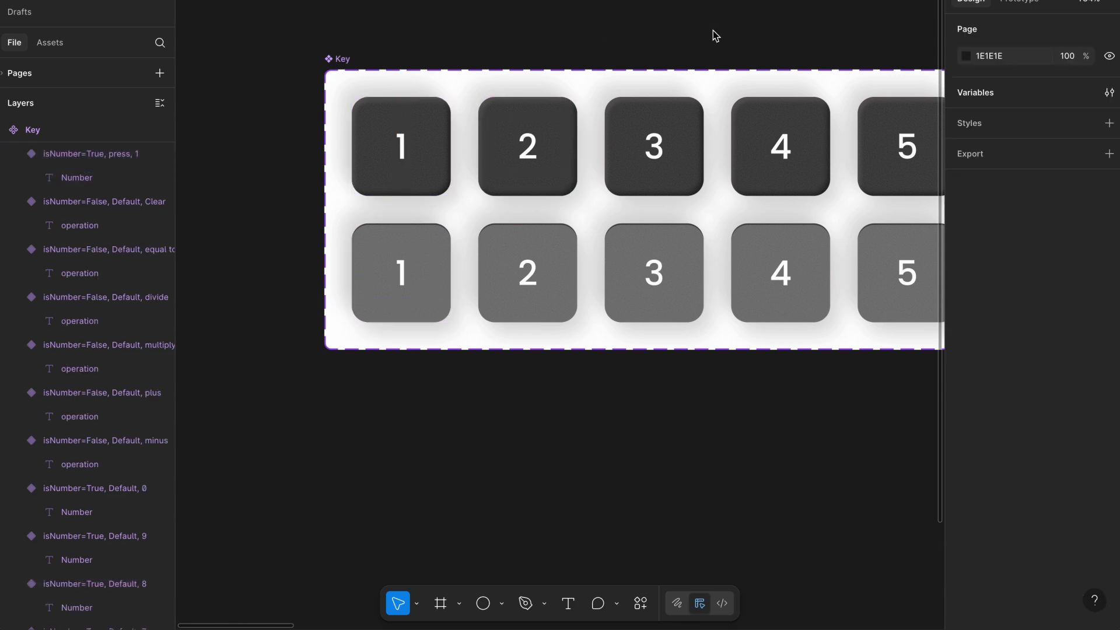
click(1006, 4)
click(425, 155)
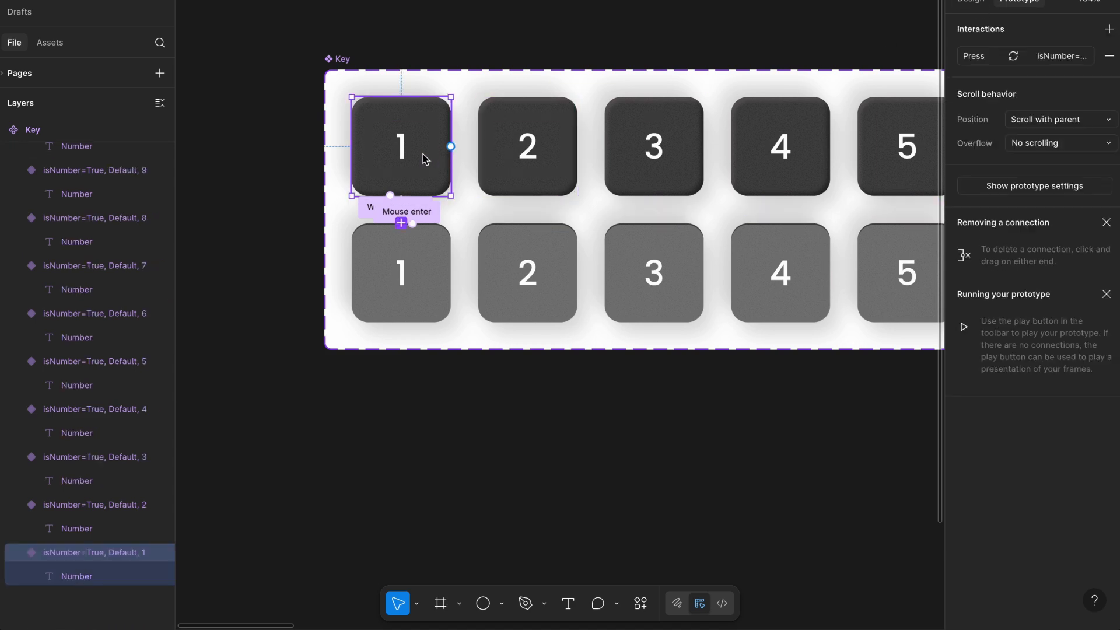
click(971, 63)
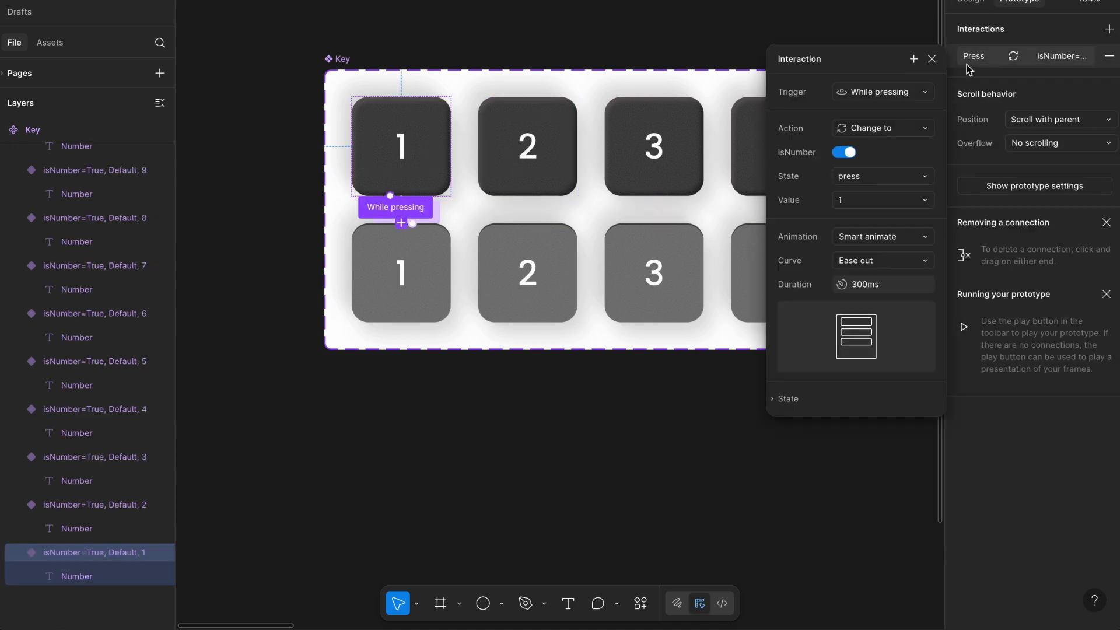
click(893, 96)
click(892, 96)
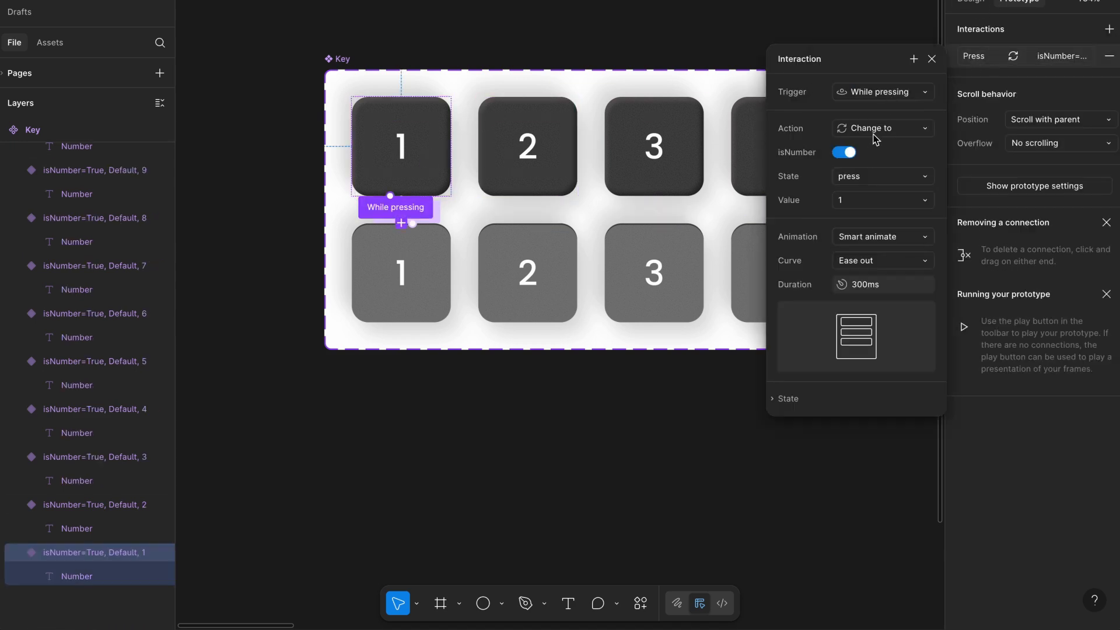
click(931, 59)
- Review the pressed 1 key's Mouse enter interaction that changes it back to the Default state
click(430, 283)
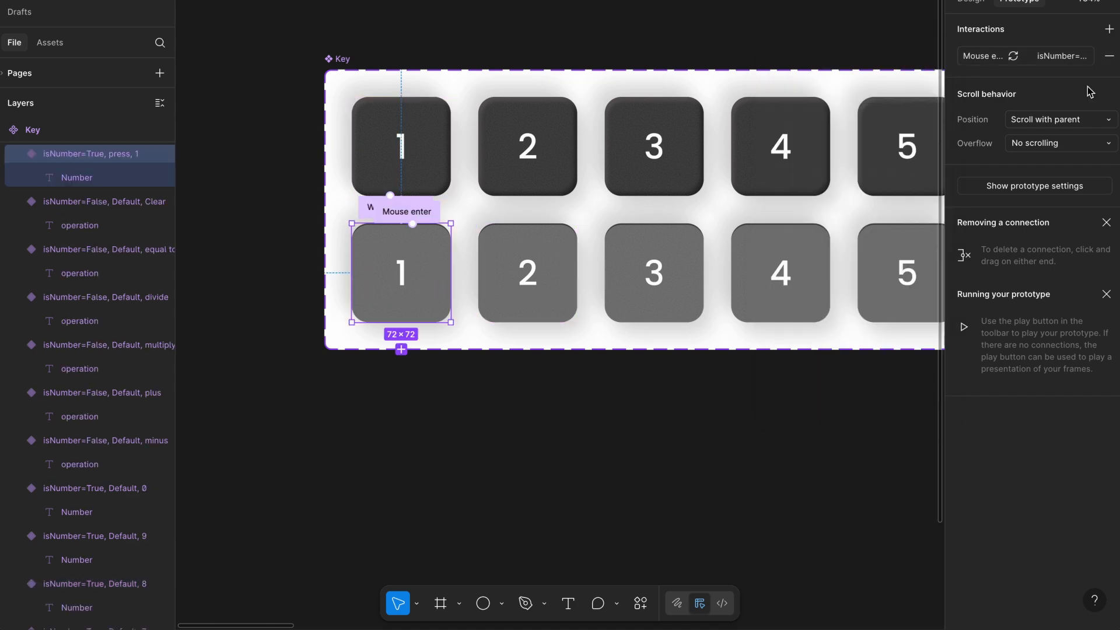
click(984, 60)
click(916, 94)
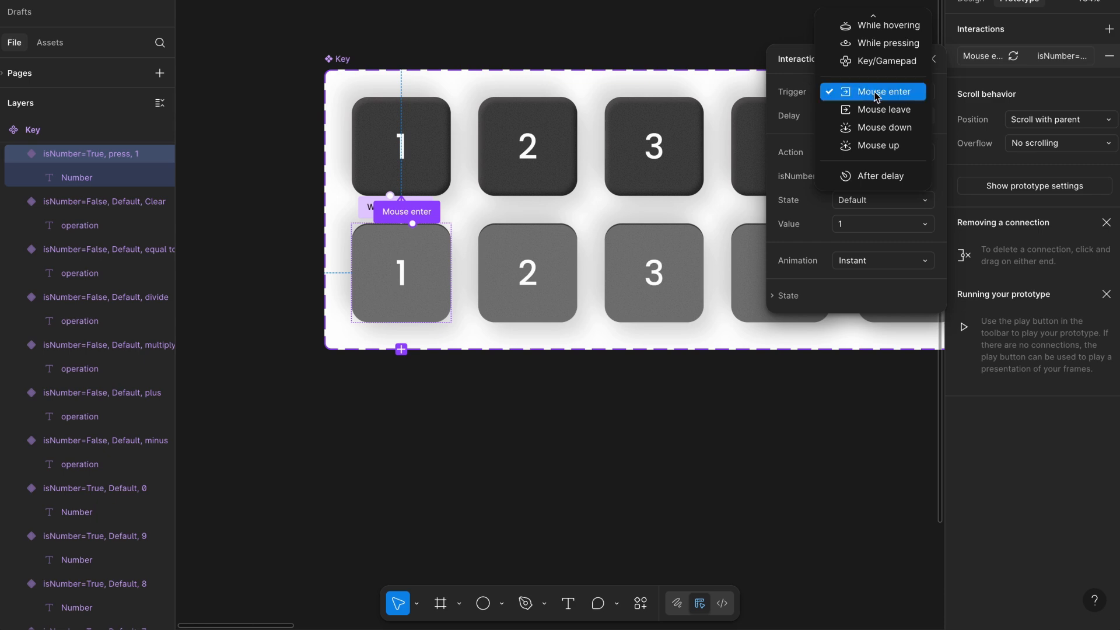
click(814, 76)
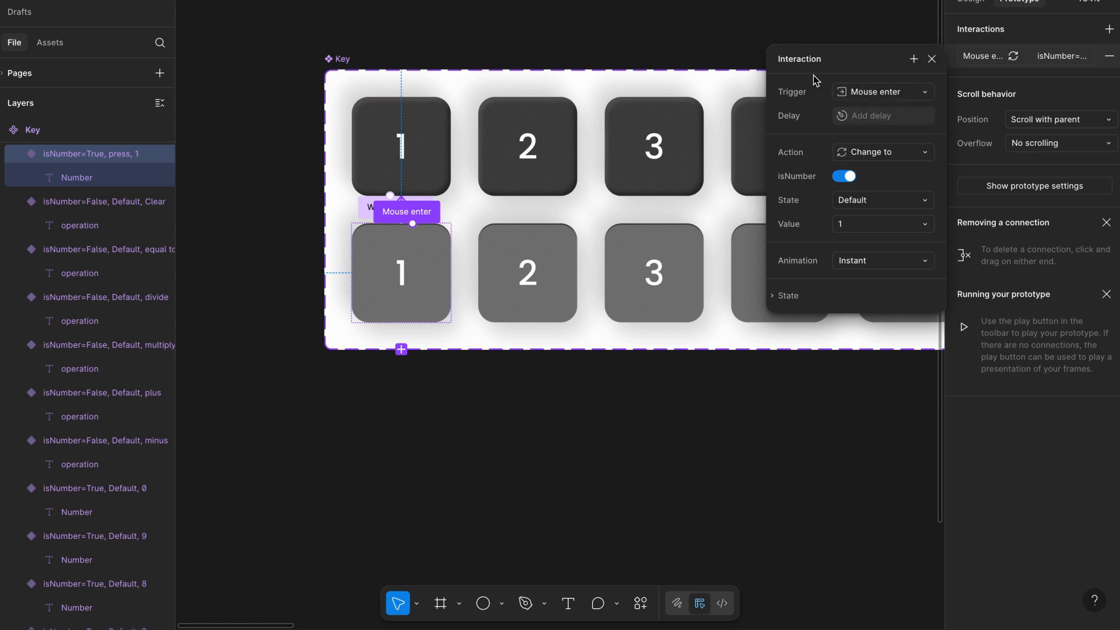
click(931, 60)
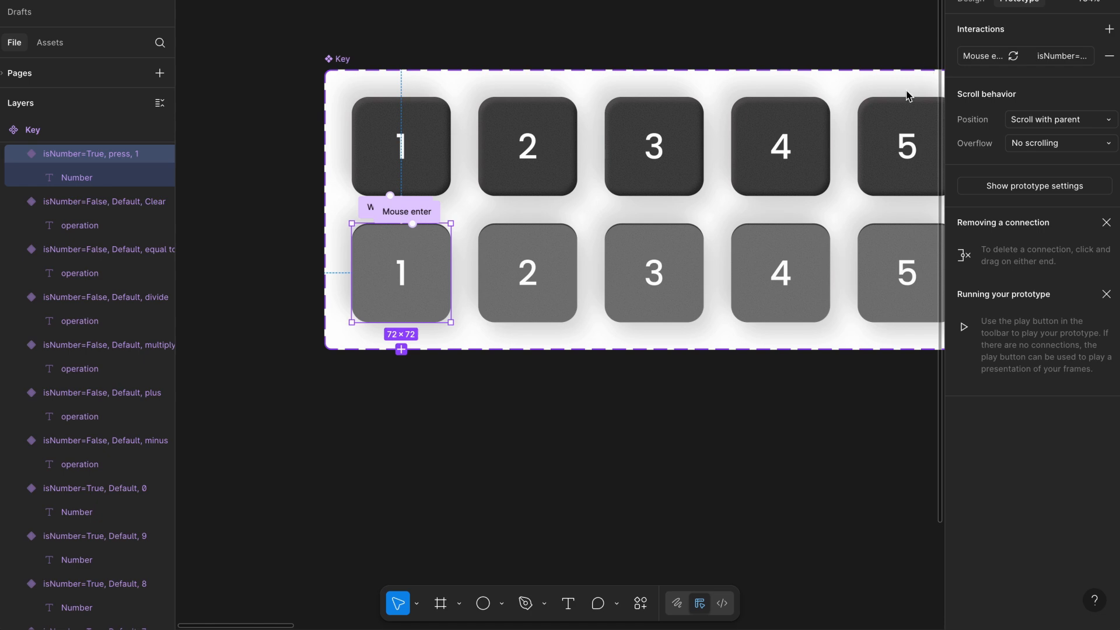
scroll(617, 201, down, 1)
scroll(617, 202, left, 2)
scroll(619, 204, up, 3)
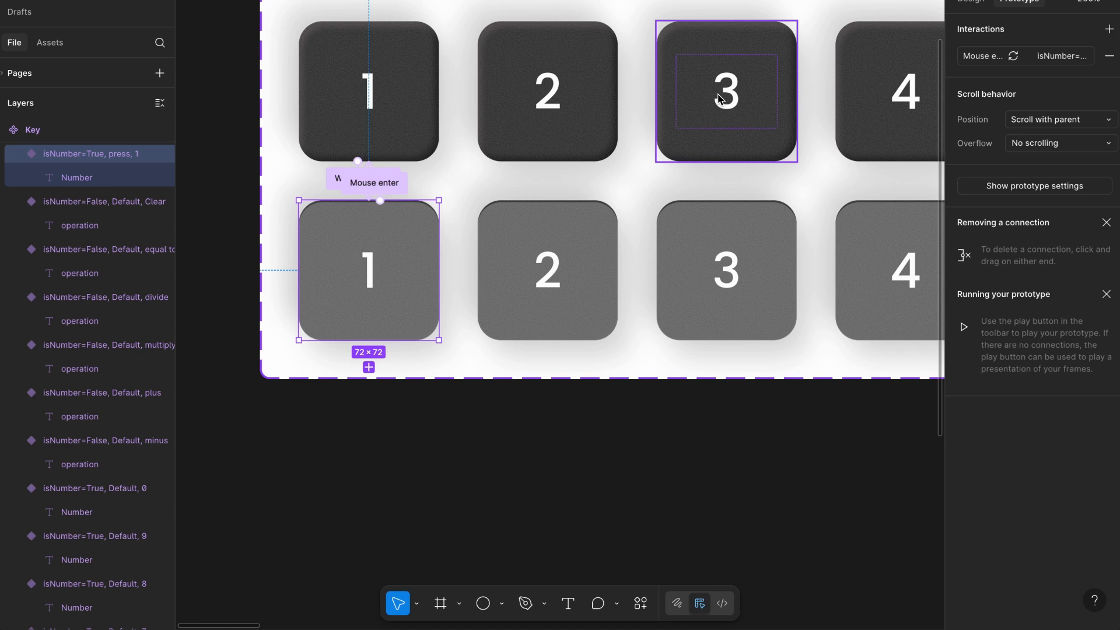
- Open the local variables collection and examine the number, total and temp variables
scroll(613, 142, down, 3)
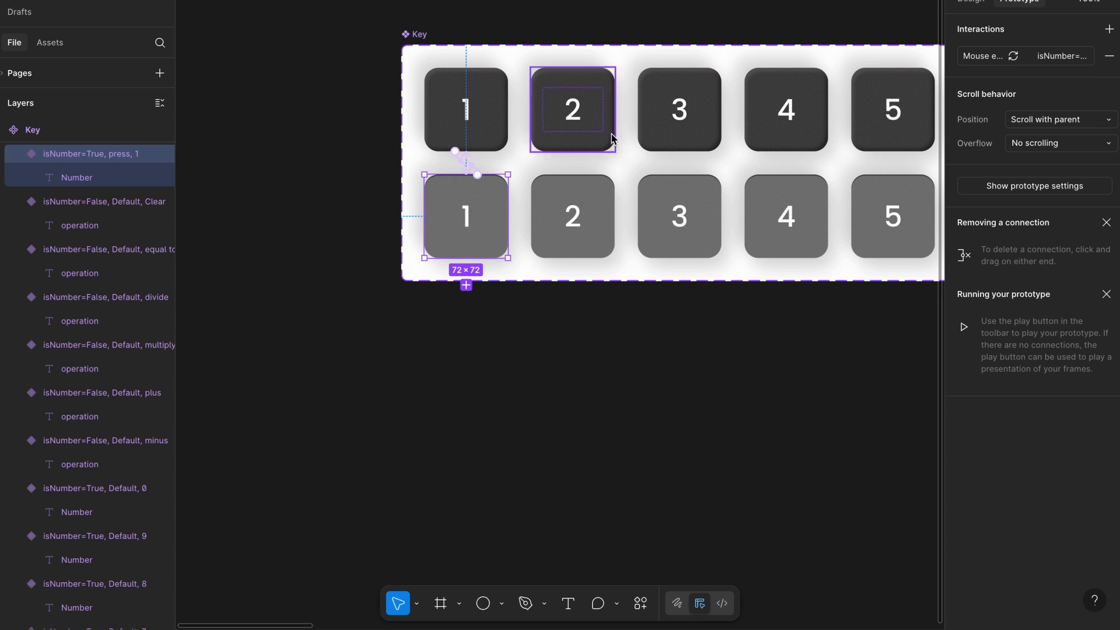
click(466, 106)
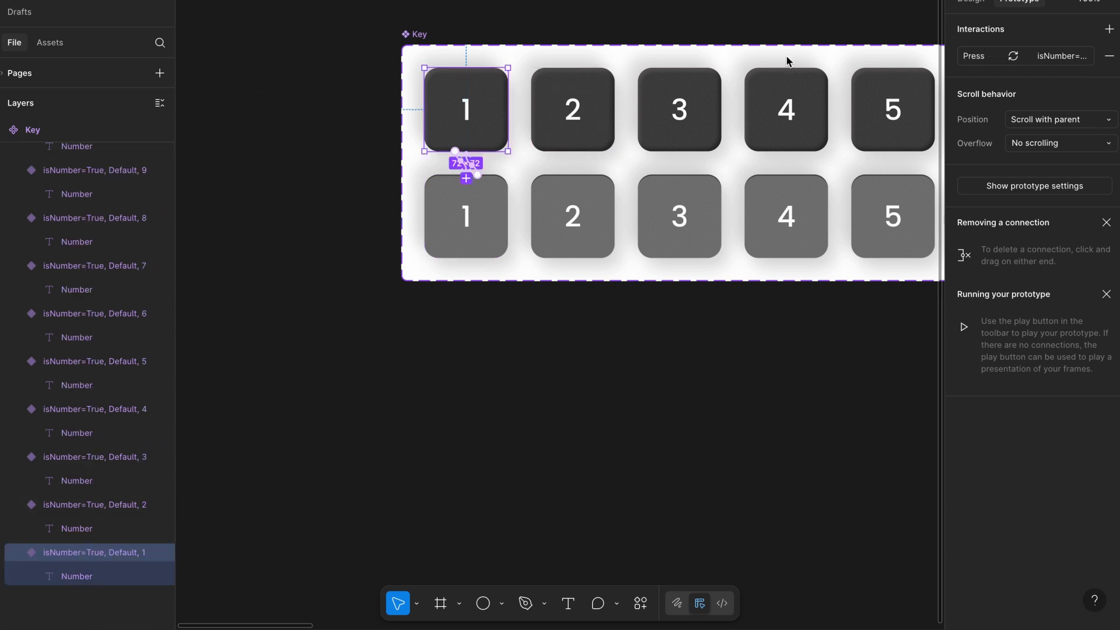
click(969, 2)
click(882, 11)
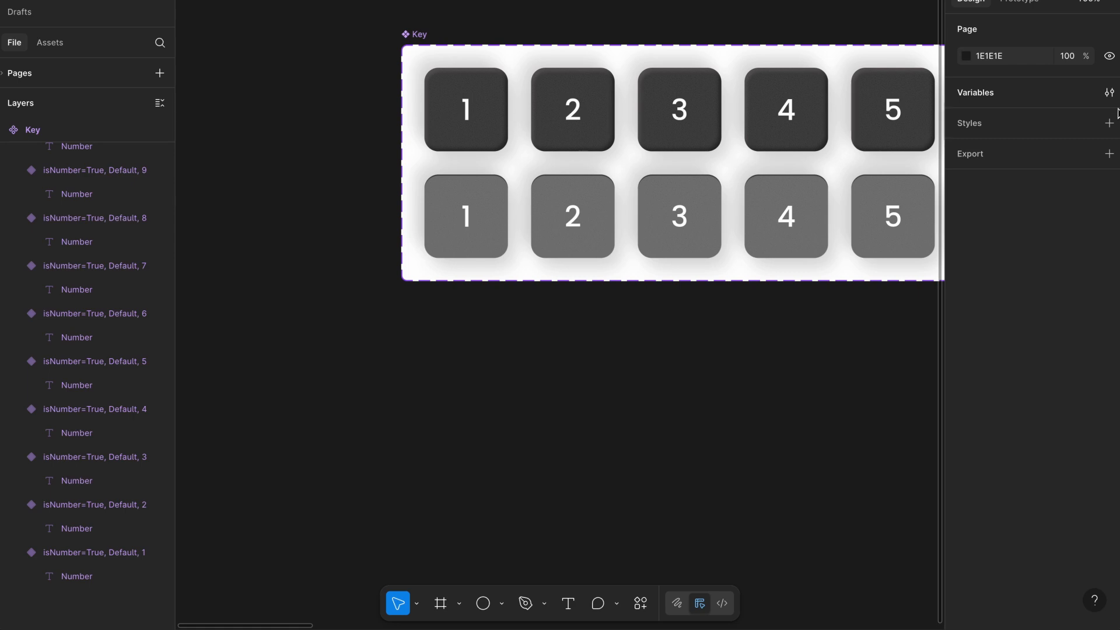
click(1109, 92)
drag(467, 13, 751, 10)
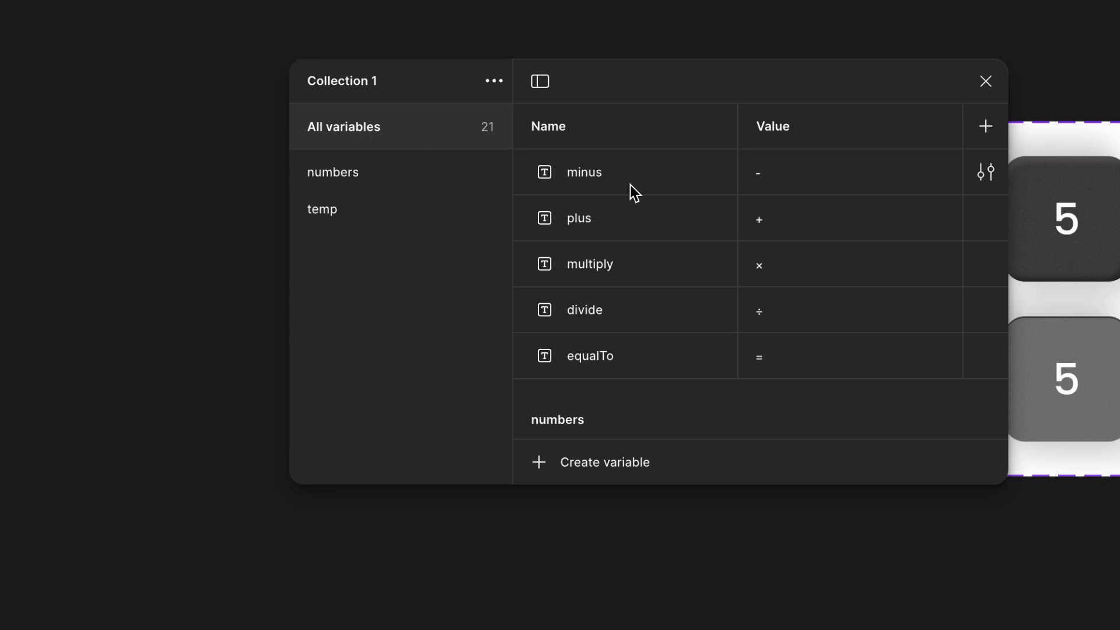
scroll(630, 185, down, 1)
scroll(630, 185, up, 1)
scroll(740, 172, down, 1)
scroll(740, 172, down, 2)
scroll(740, 171, down, 8)
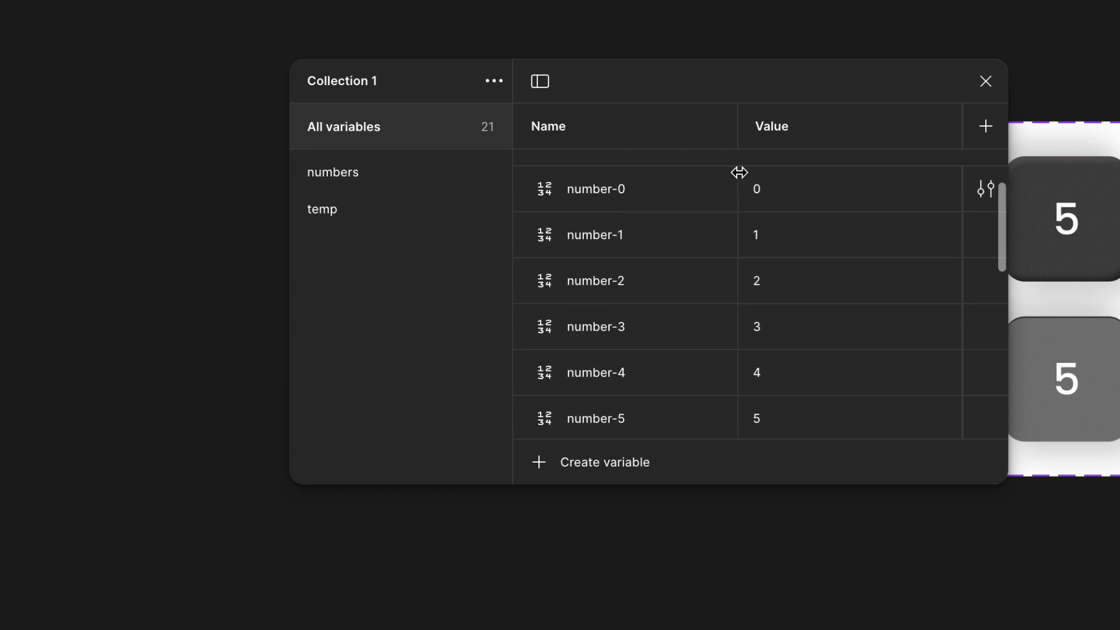
scroll(679, 198, down, 7)
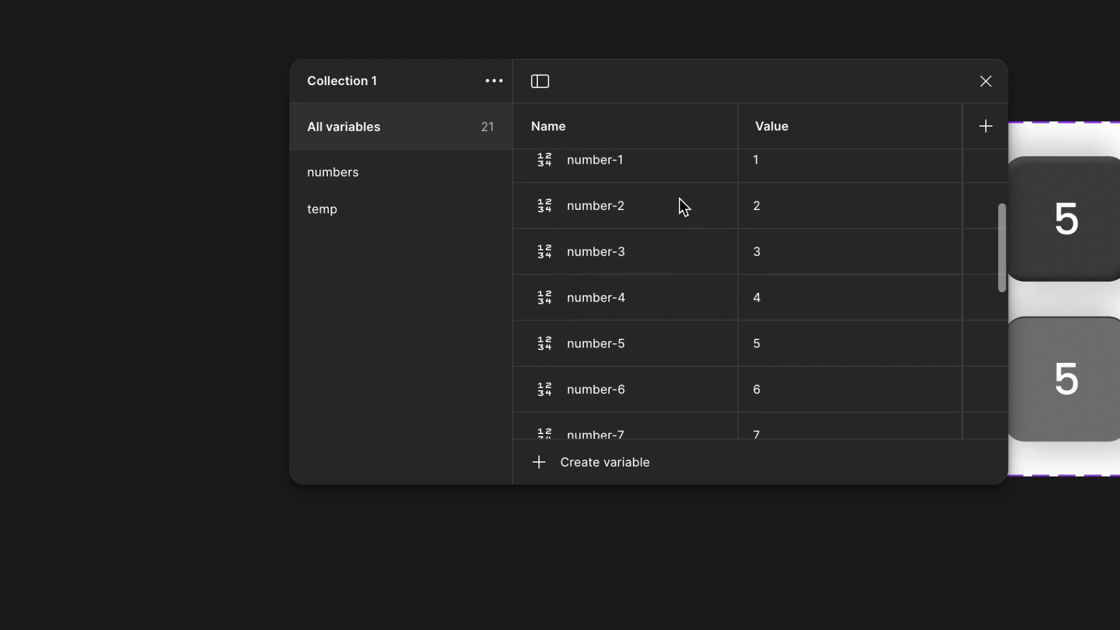
scroll(680, 198, down, 5)
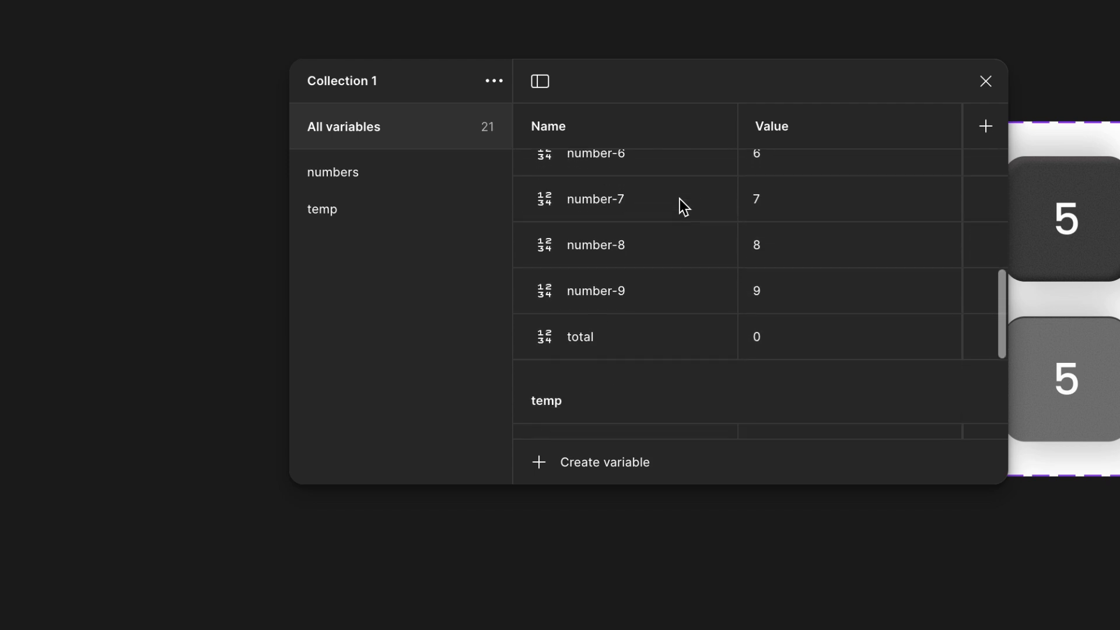
scroll(687, 307, down, 5)
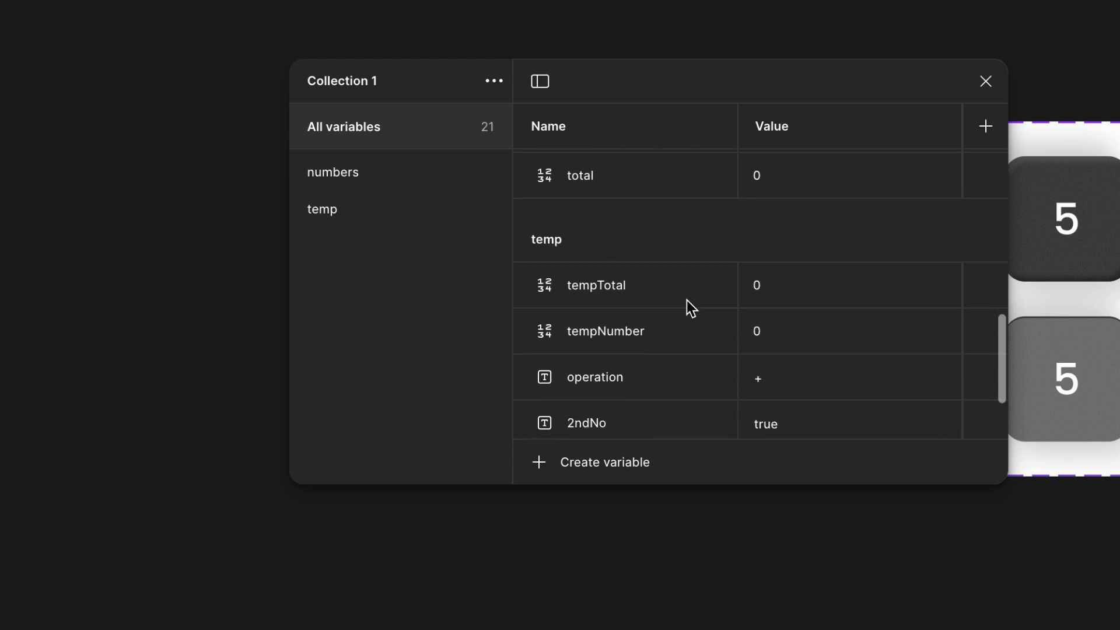
scroll(613, 275, down, 2)
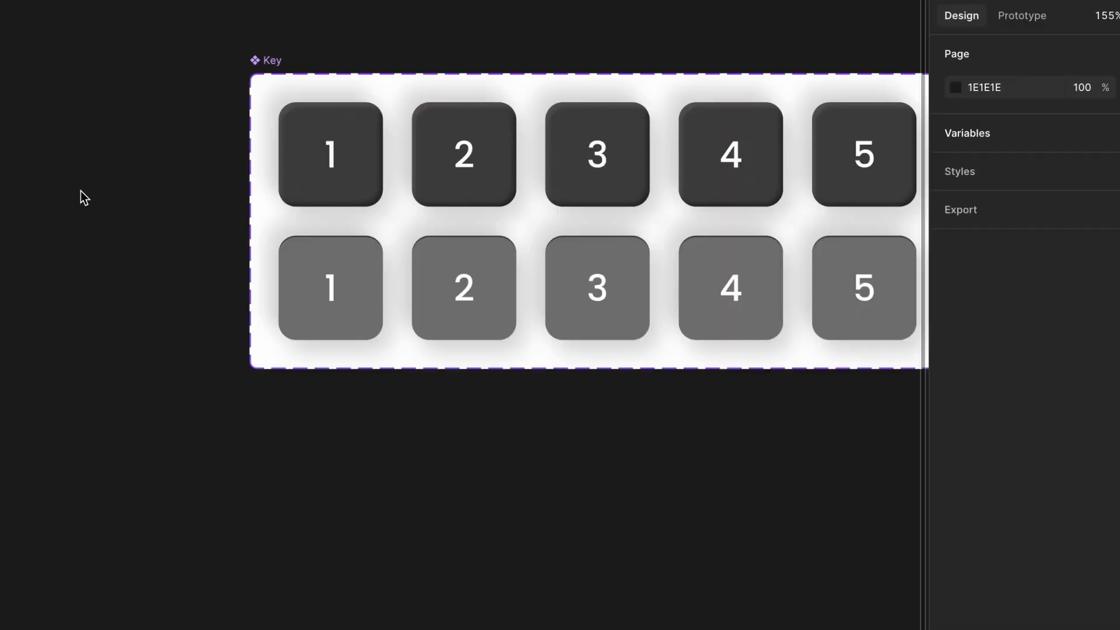
- Check the variable bindings of the number labels in the Key component set's default and press variants
scroll(80, 191, right, 1)
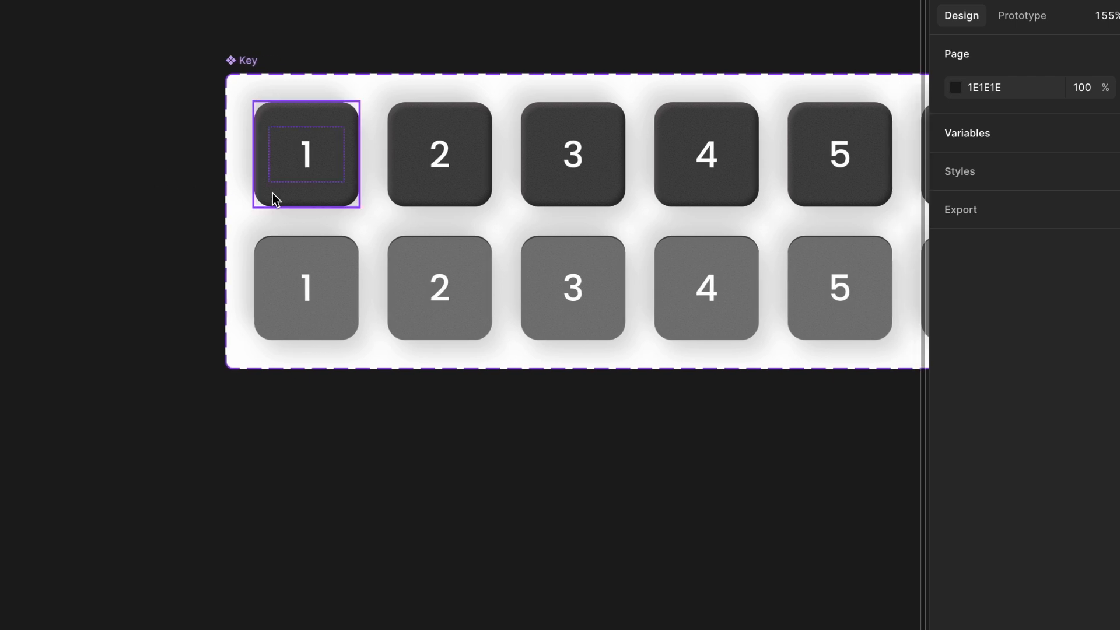
click(295, 182)
scroll(309, 167, right, 1)
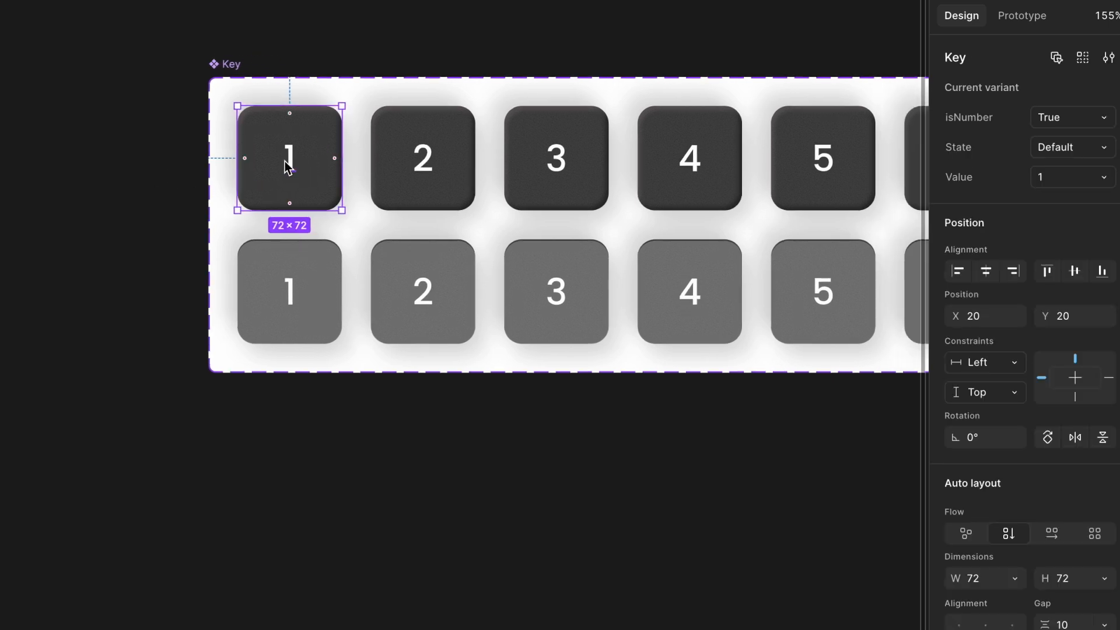
double_click(288, 168)
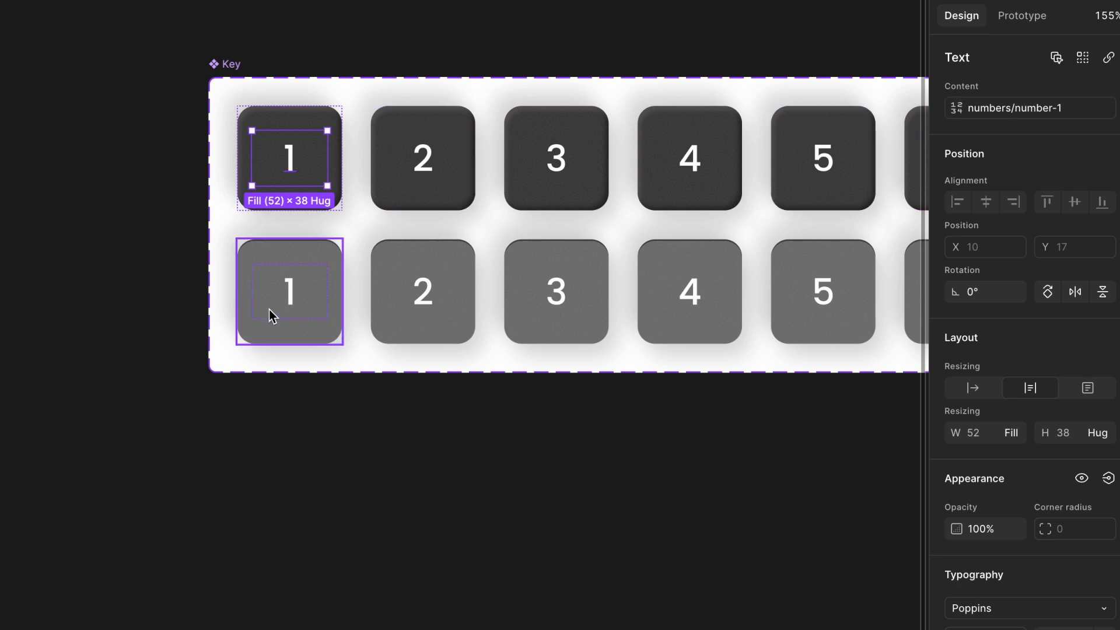
click(288, 297)
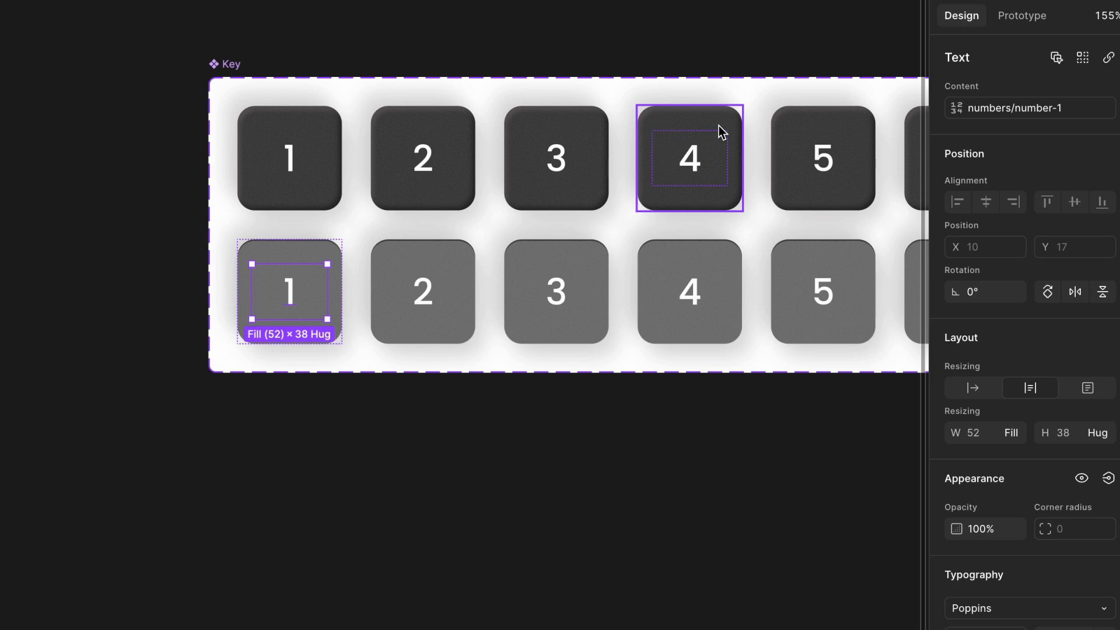
scroll(719, 124, right, 5)
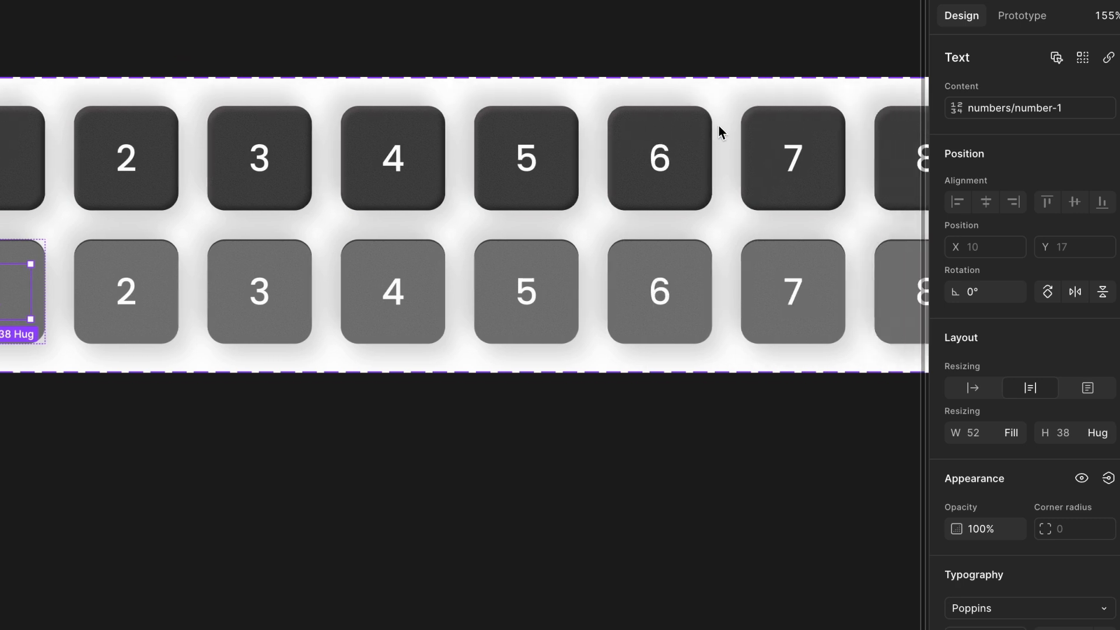
click(764, 145)
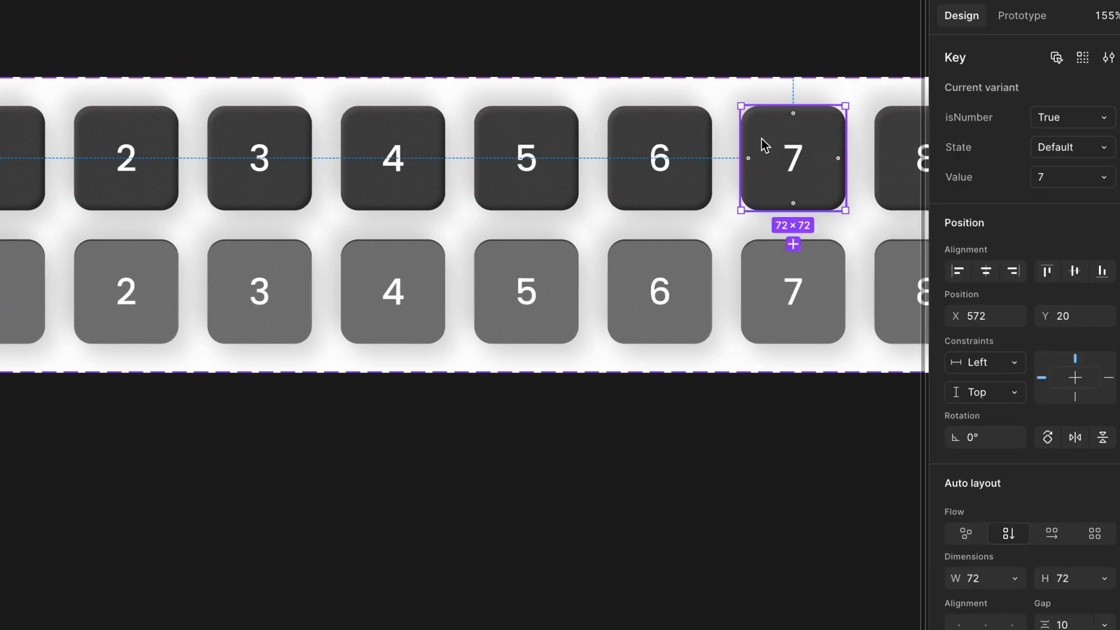
scroll(764, 144, right, 15)
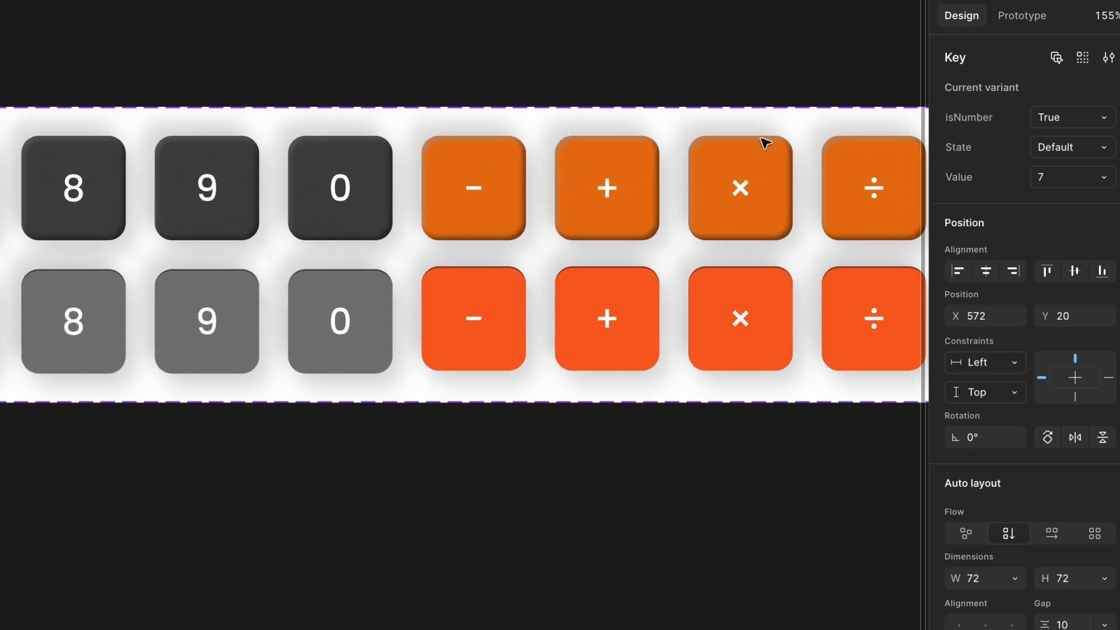
- Check the text content of the operator key labels, from minus through divide to Clear
double_click(462, 188)
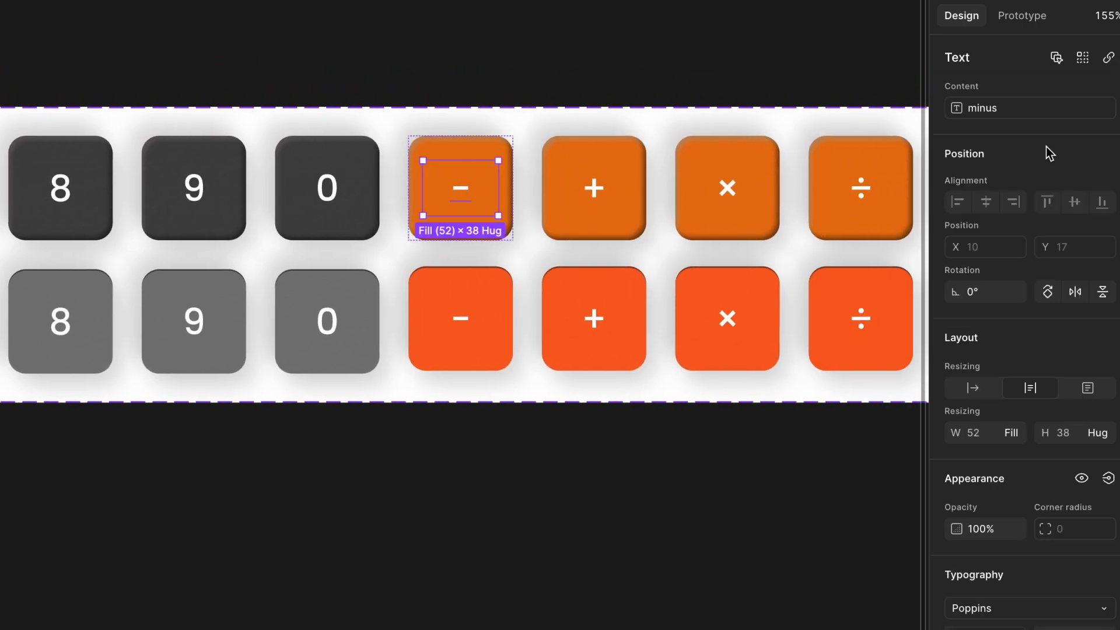
click(604, 186)
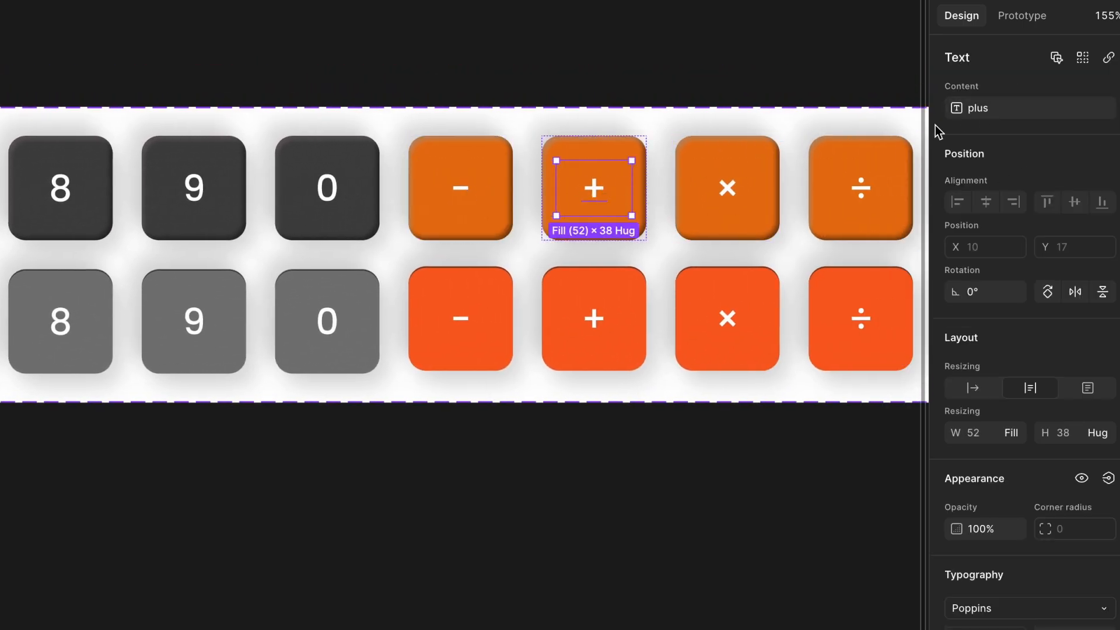
key(Tab)
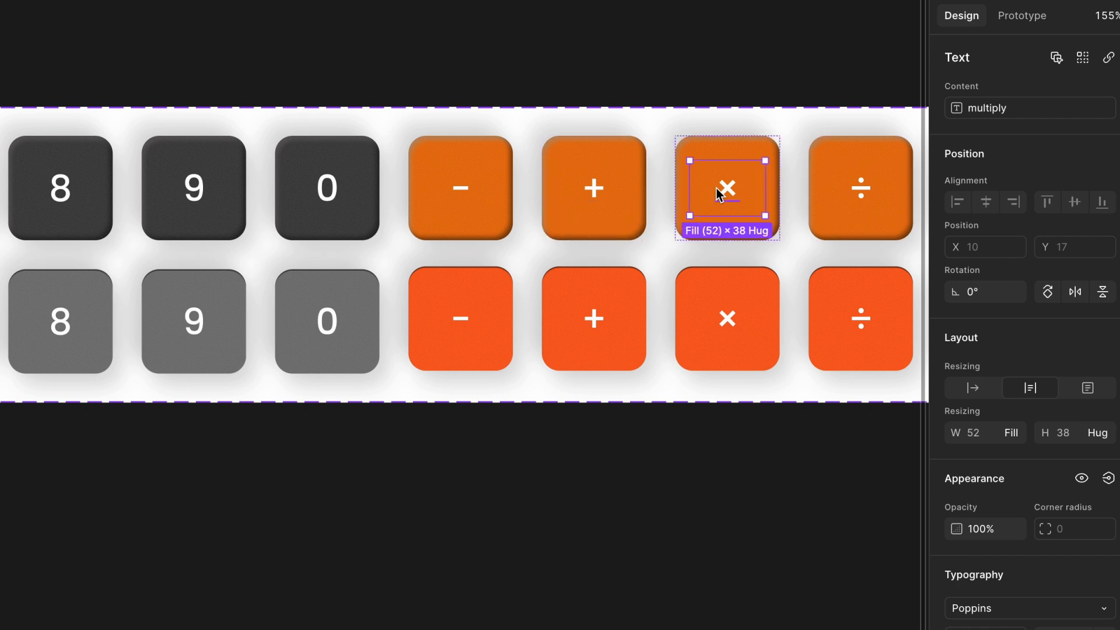
super+click(859, 201)
scroll(755, 177, right, 2)
scroll(754, 177, down, 1)
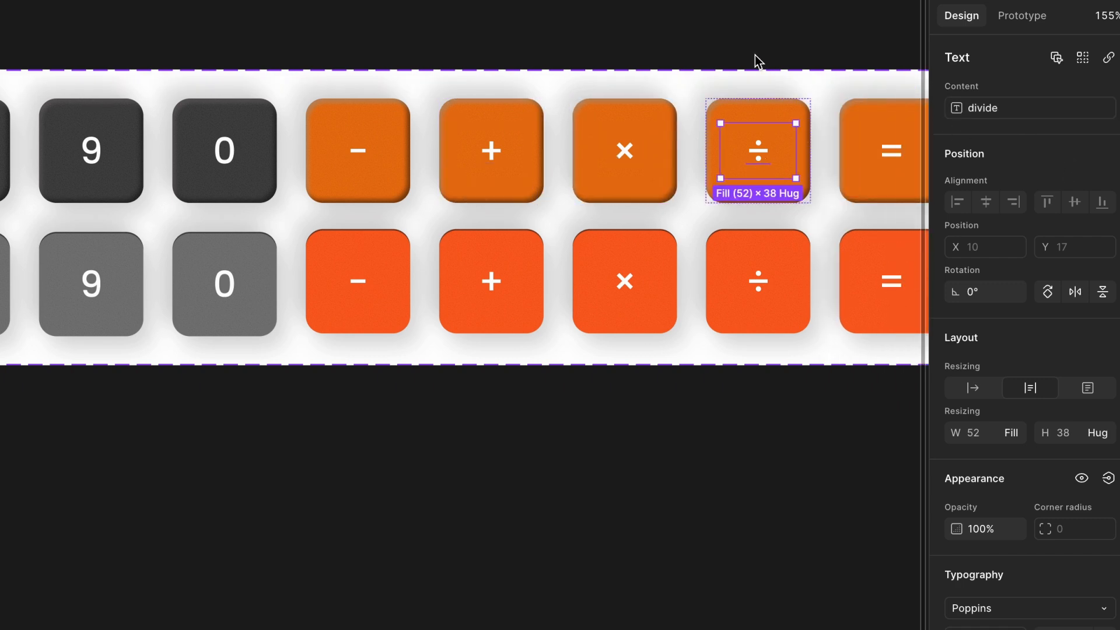
scroll(751, 57, right, 3)
scroll(751, 57, down, 1)
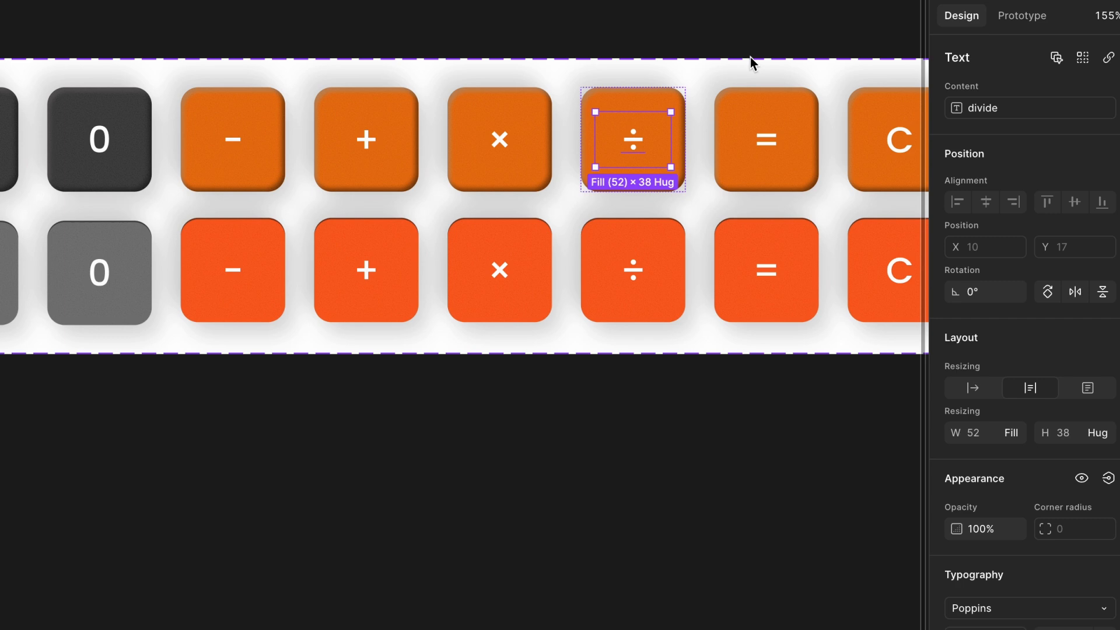
click(734, 29)
scroll(734, 28, right, 4)
scroll(734, 28, up, 1)
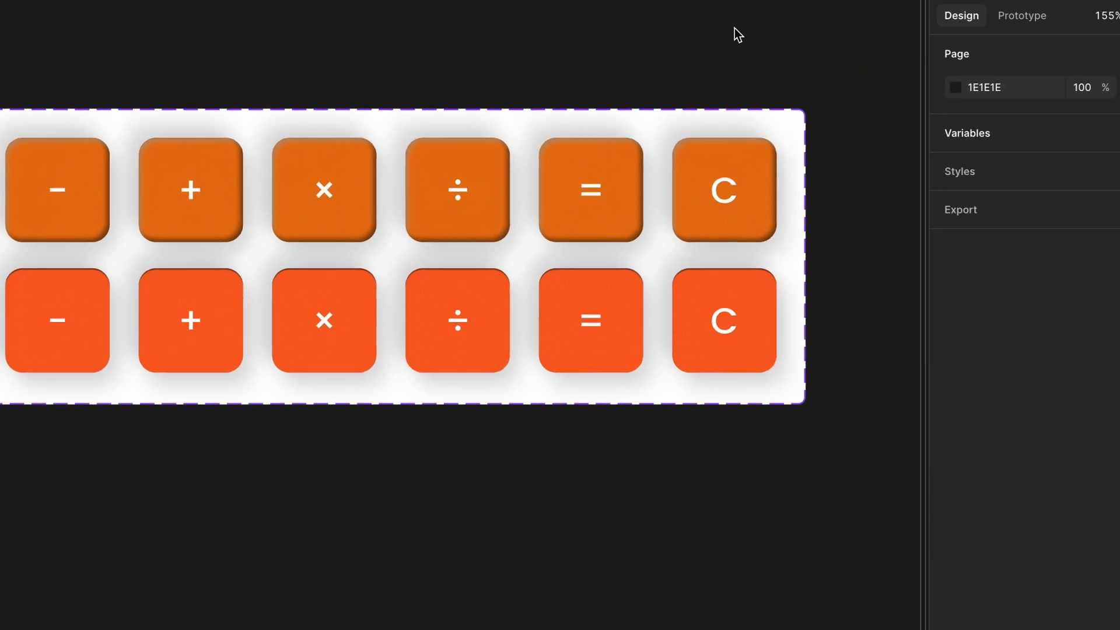
scroll(734, 28, right, 5)
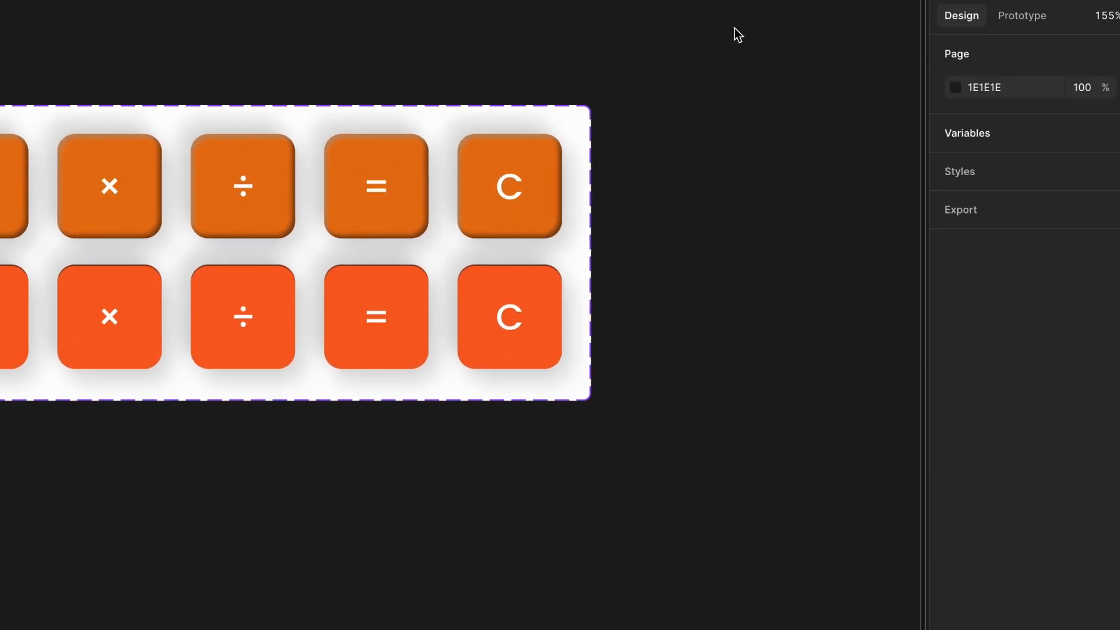
double_click(513, 182)
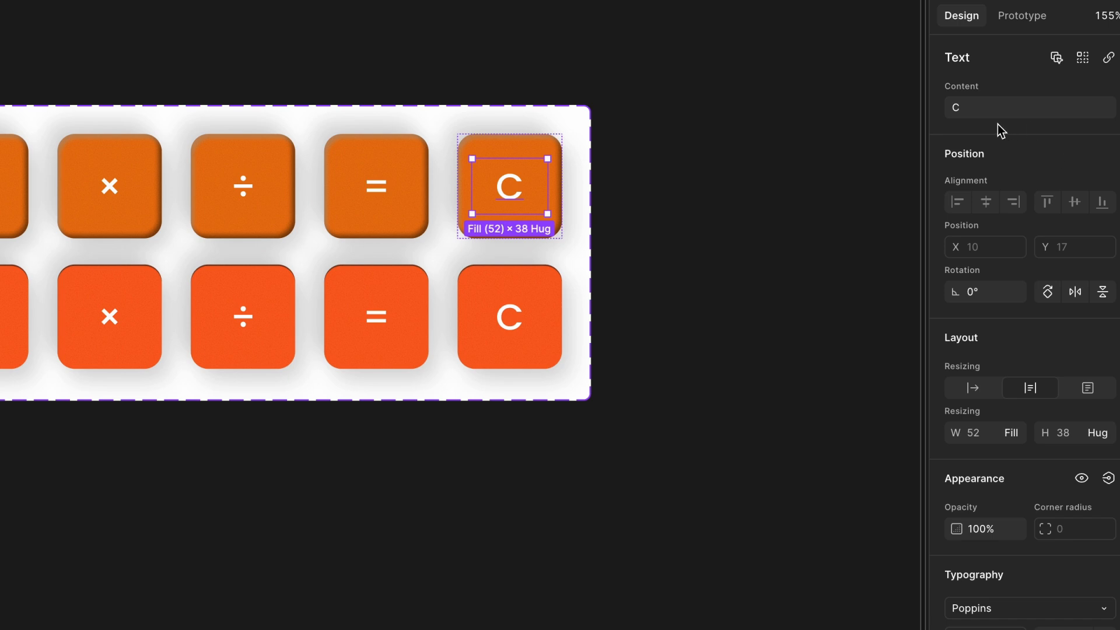
click(732, 226)
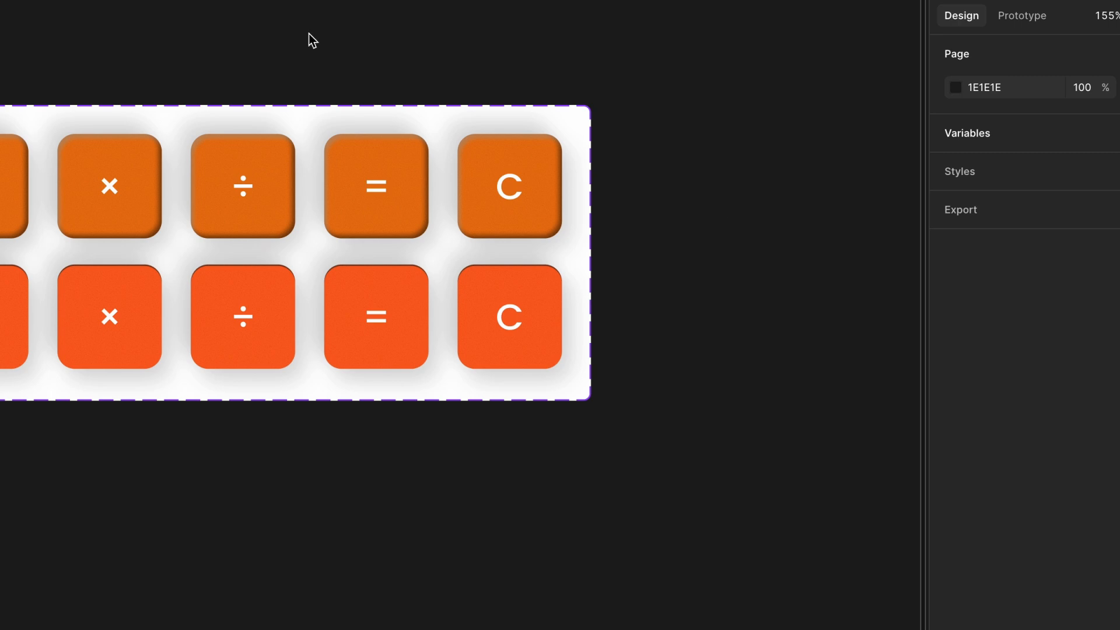
- Inspect the Value property of the key instances in the Calculator keypad
scroll(309, 33, right, 2)
scroll(309, 36, down, 4)
scroll(309, 37, right, 10)
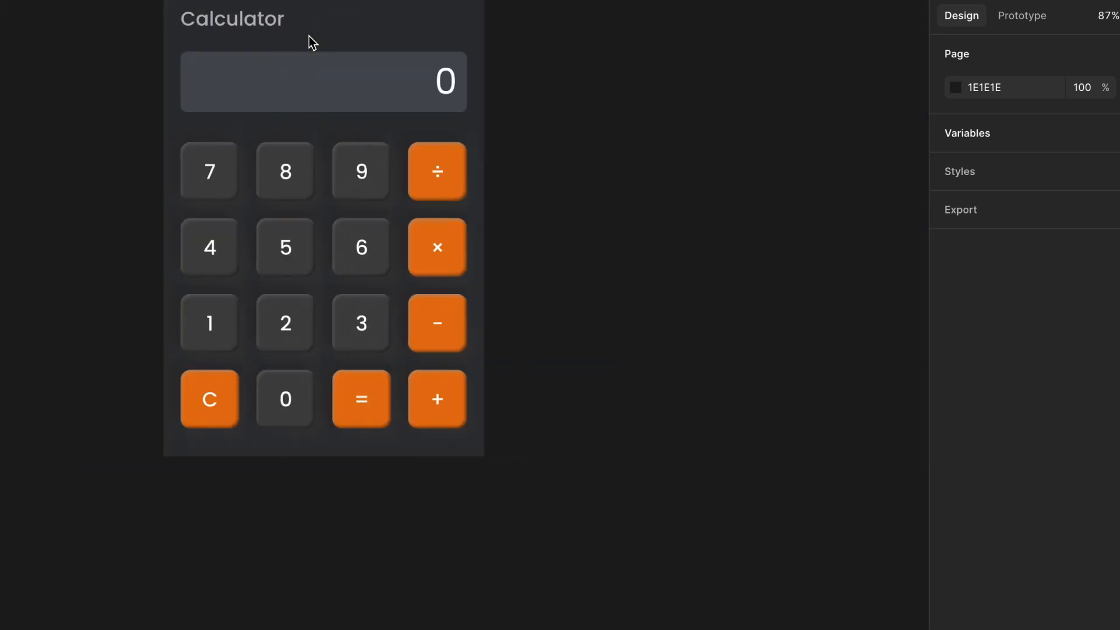
scroll(309, 36, left, 2)
scroll(352, 72, up, 2)
scroll(351, 72, up, 2)
scroll(353, 93, down, 3)
click(358, 392)
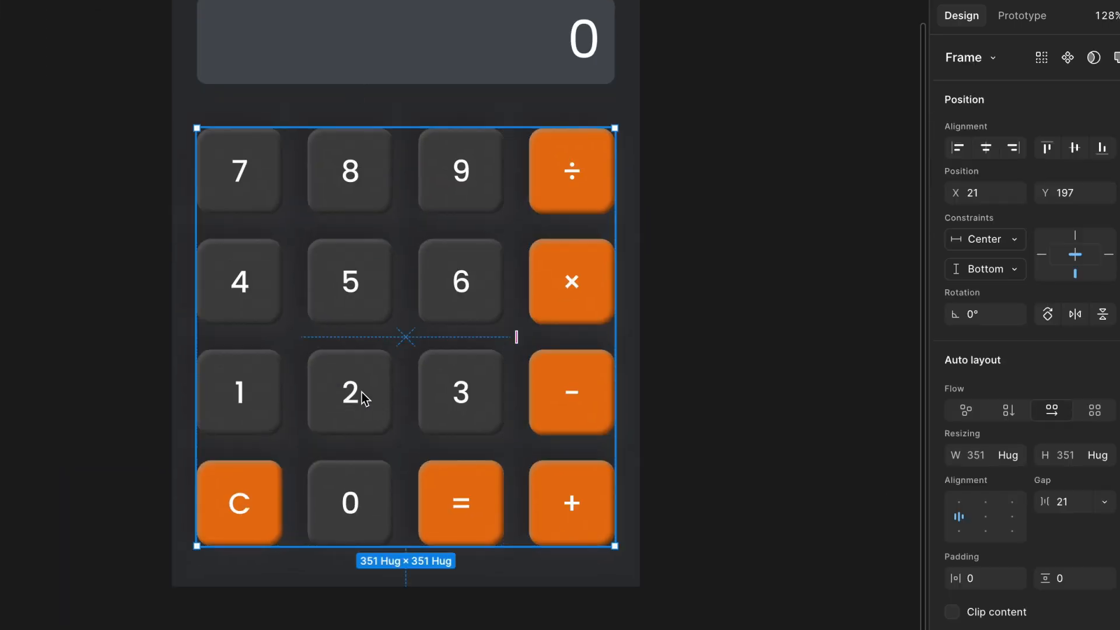
double_click(260, 395)
click(1081, 166)
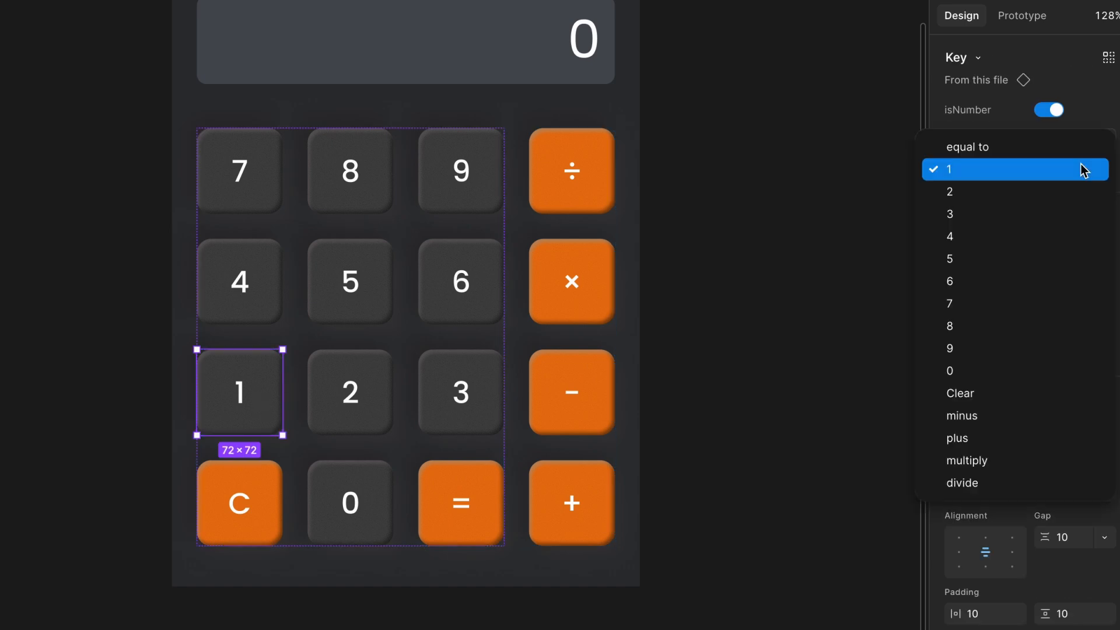
click(1081, 166)
click(487, 380)
click(1097, 170)
click(1093, 176)
double_click(567, 289)
click(1100, 168)
double_click(586, 493)
click(1101, 168)
click(824, 159)
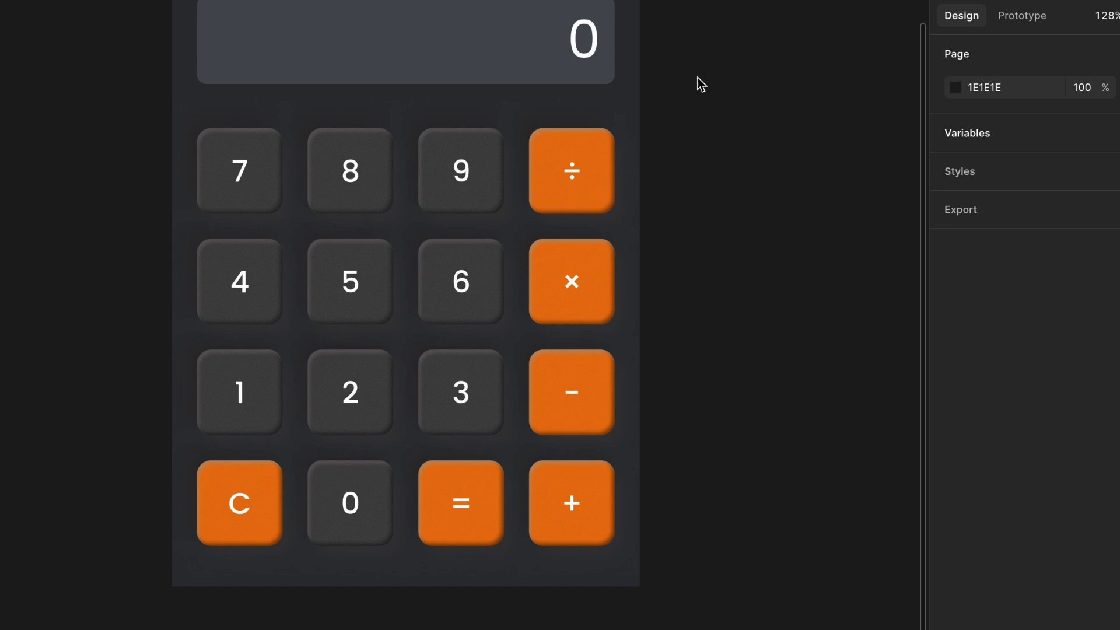
- Check the variable bindings of the display's number text and the 2 key's label
double_click(581, 53)
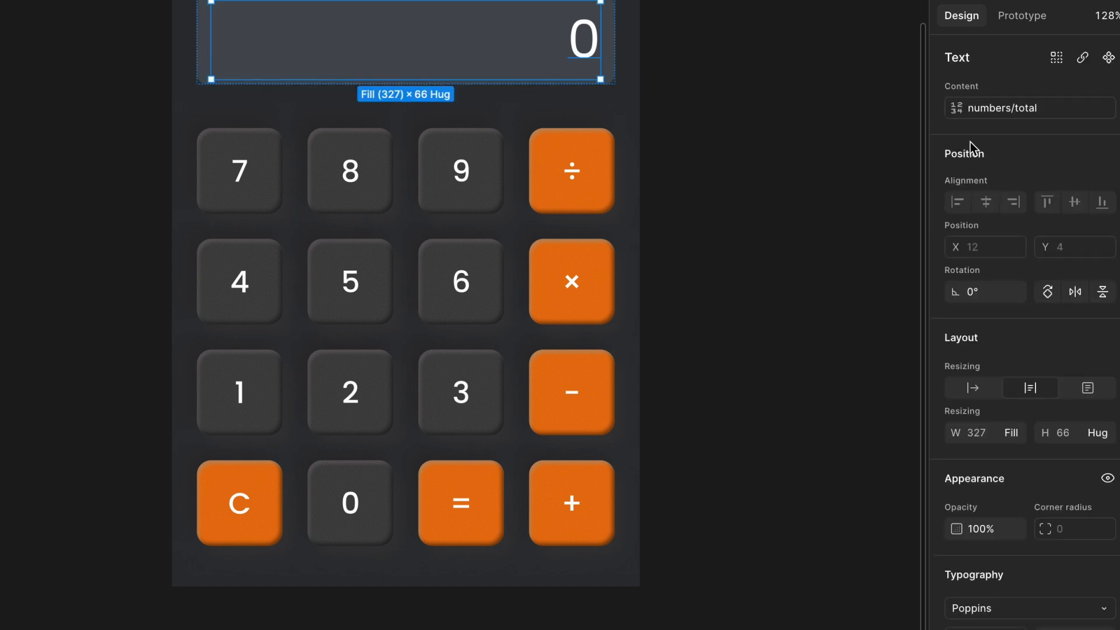
click(791, 178)
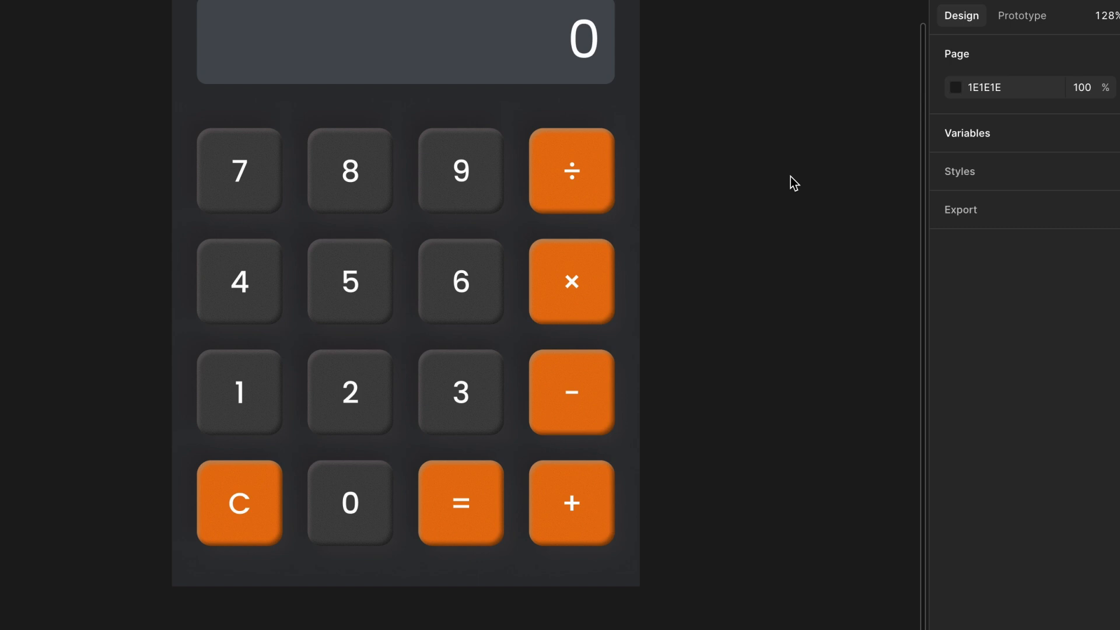
scroll(790, 176, left, 2)
double_click(399, 369)
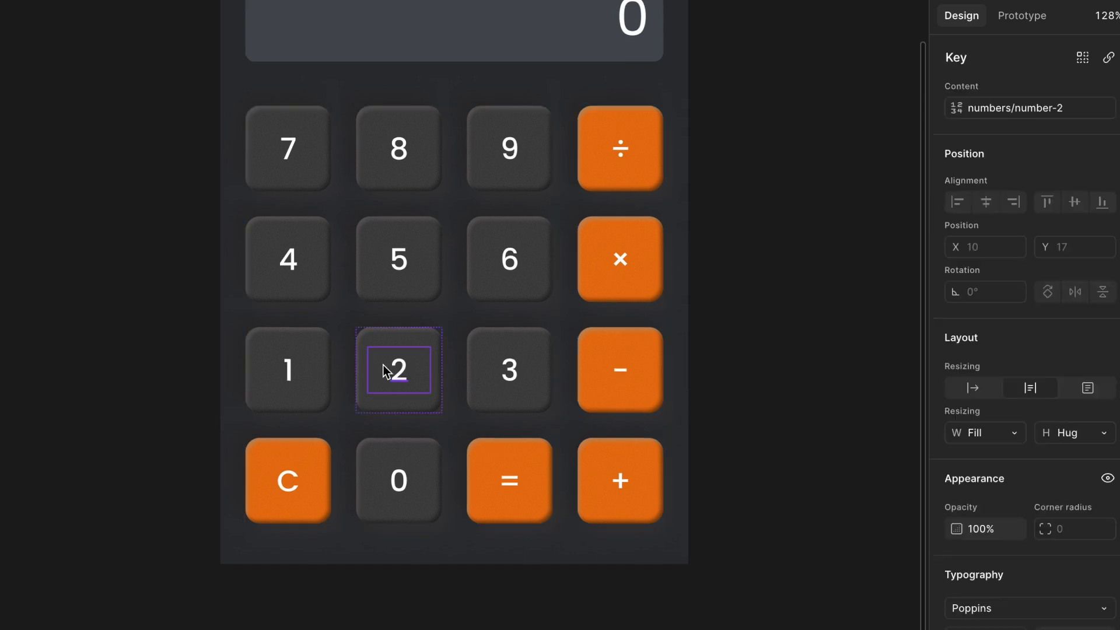
- Open the 1 key's press interaction and add a Conditional action with the condition 2ndNo == "true"
click(292, 370)
click(1038, 15)
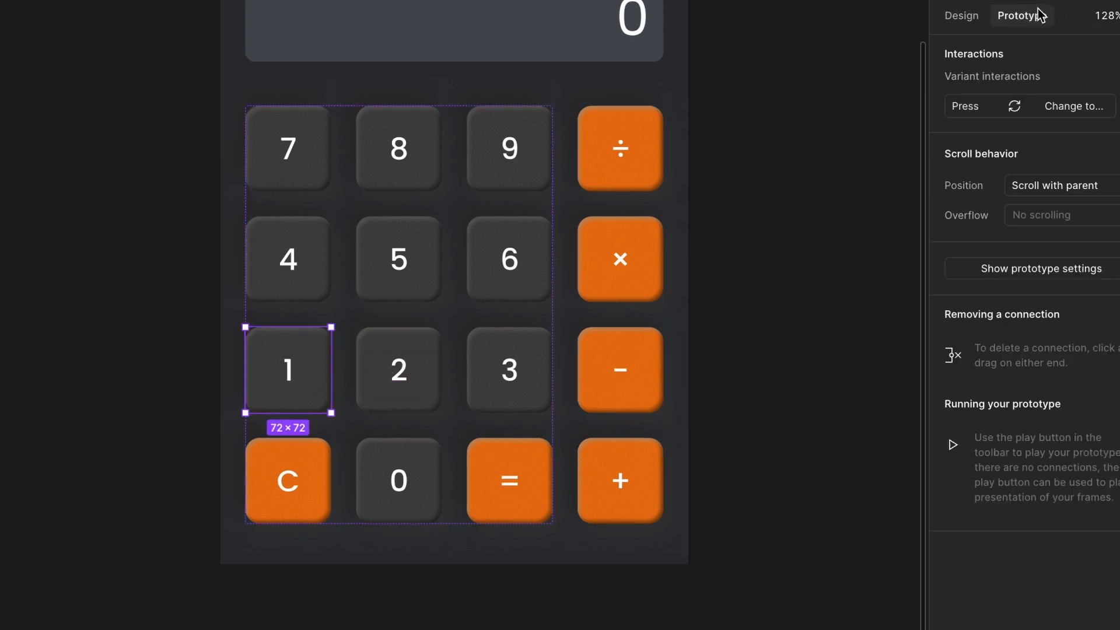
click(972, 110)
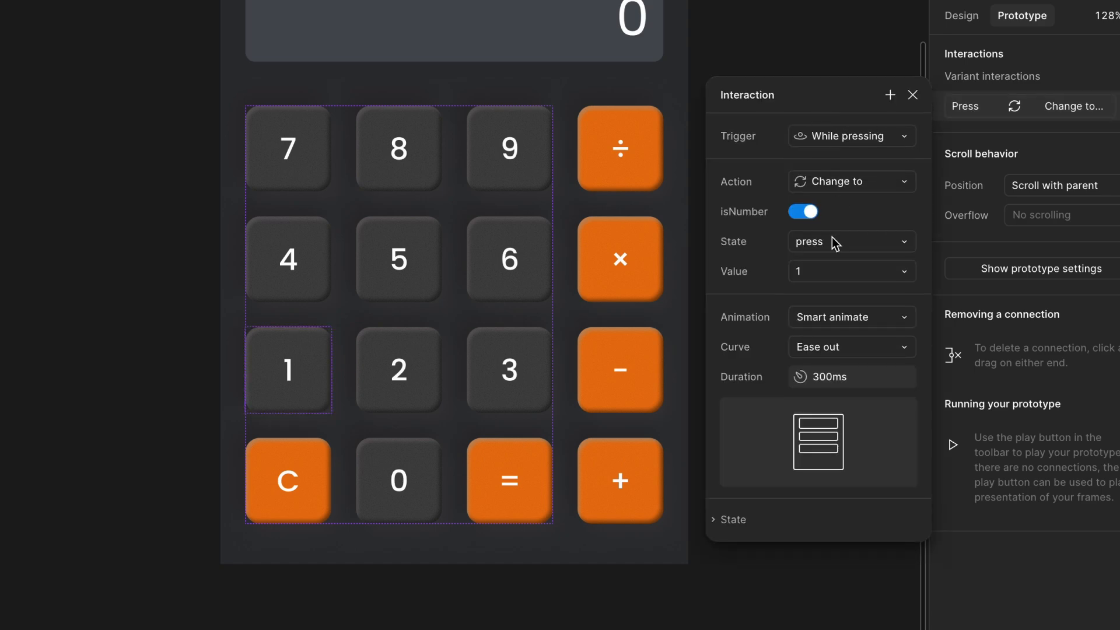
click(850, 244)
click(851, 247)
click(890, 95)
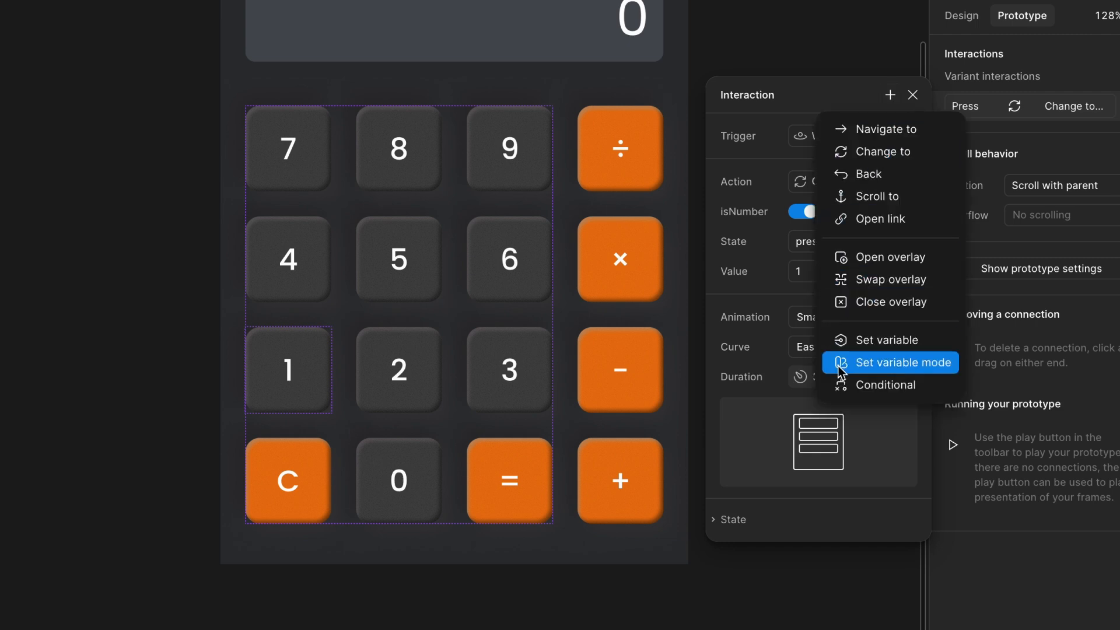
click(846, 382)
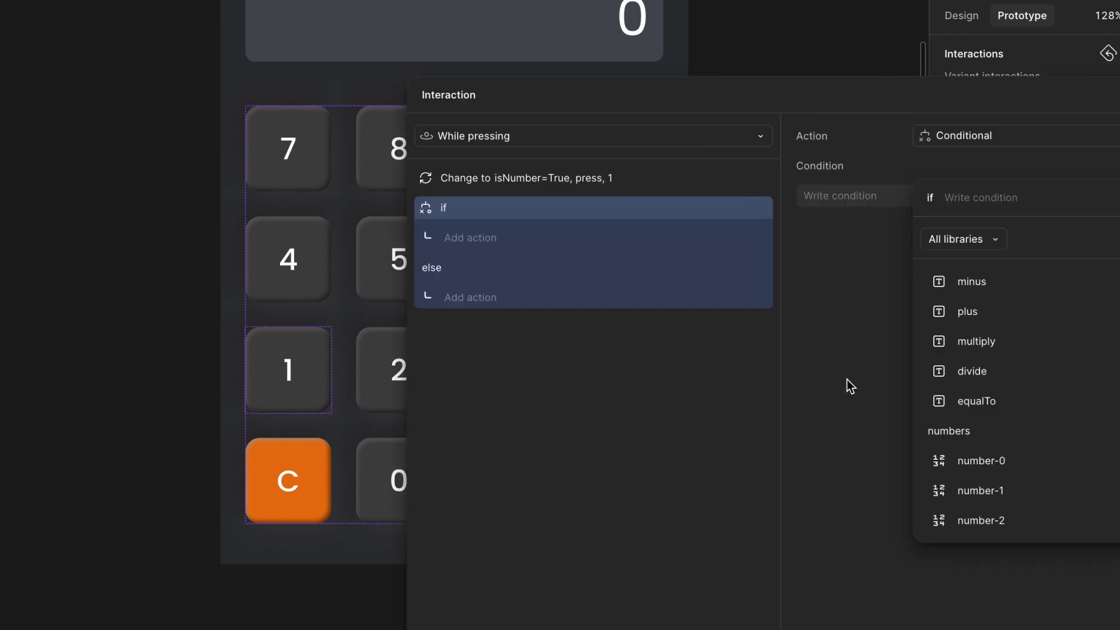
click(711, 89)
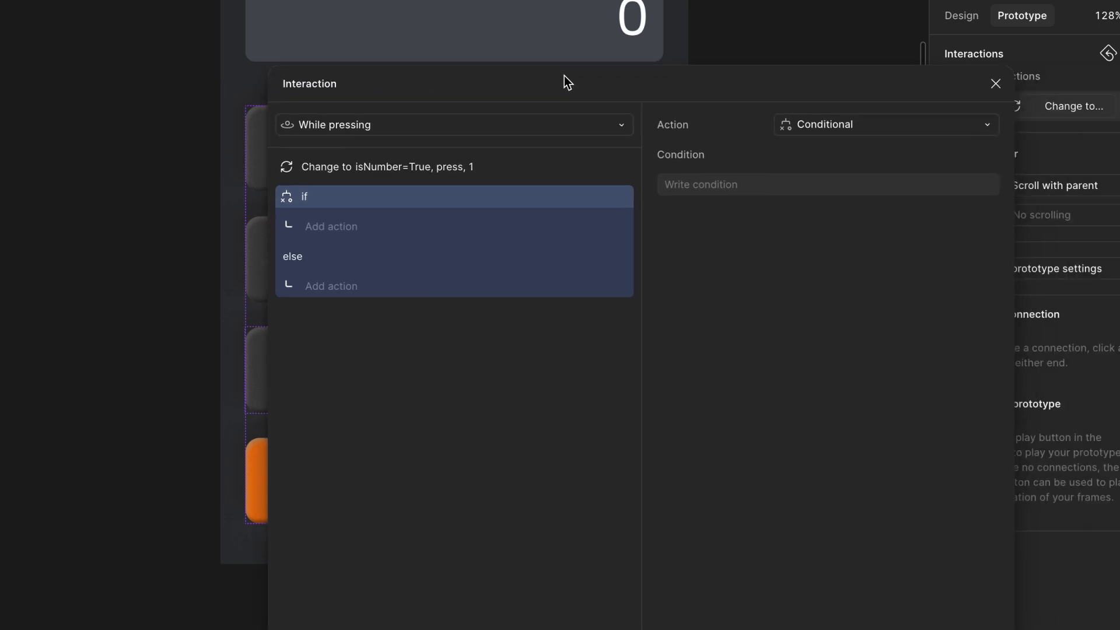
click(692, 181)
text(2)
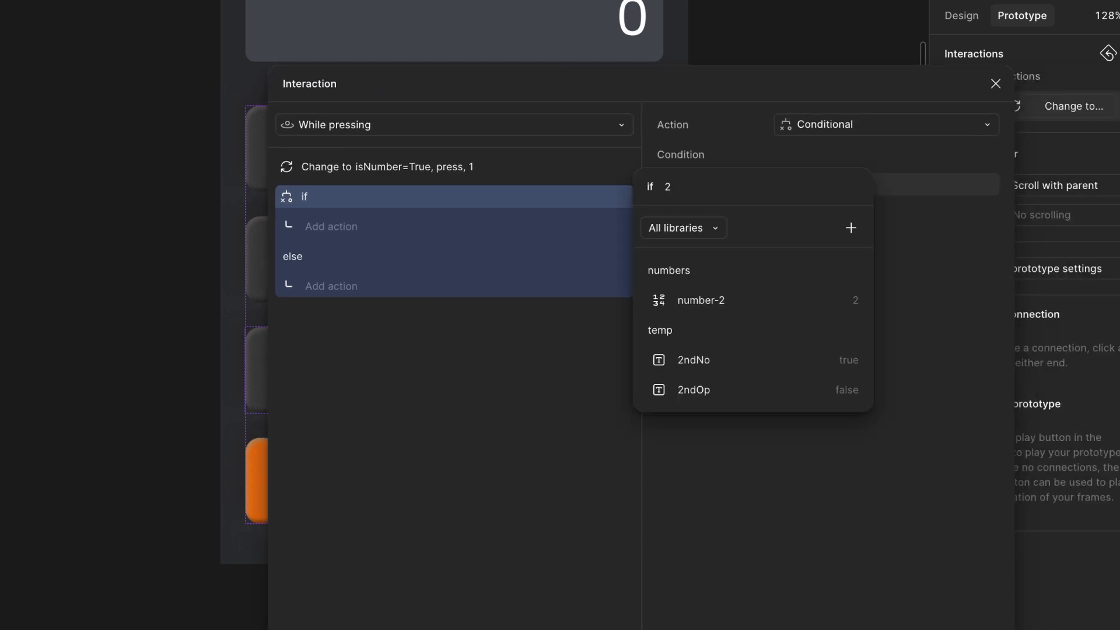
click(727, 356)
text(=)
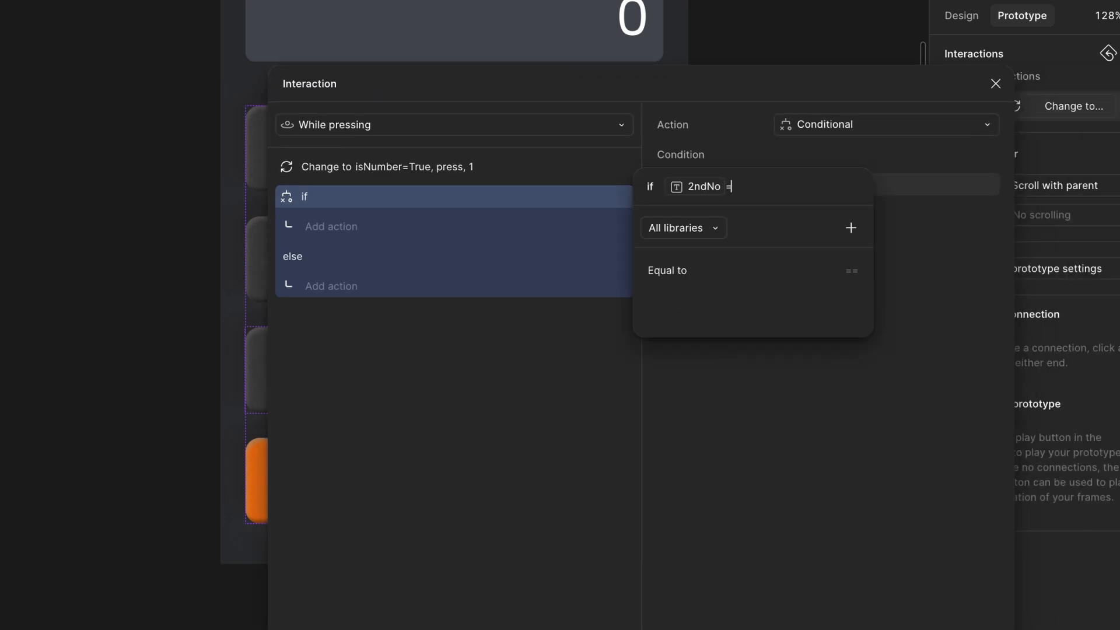
text(='tru)
text(e")
key(Return)
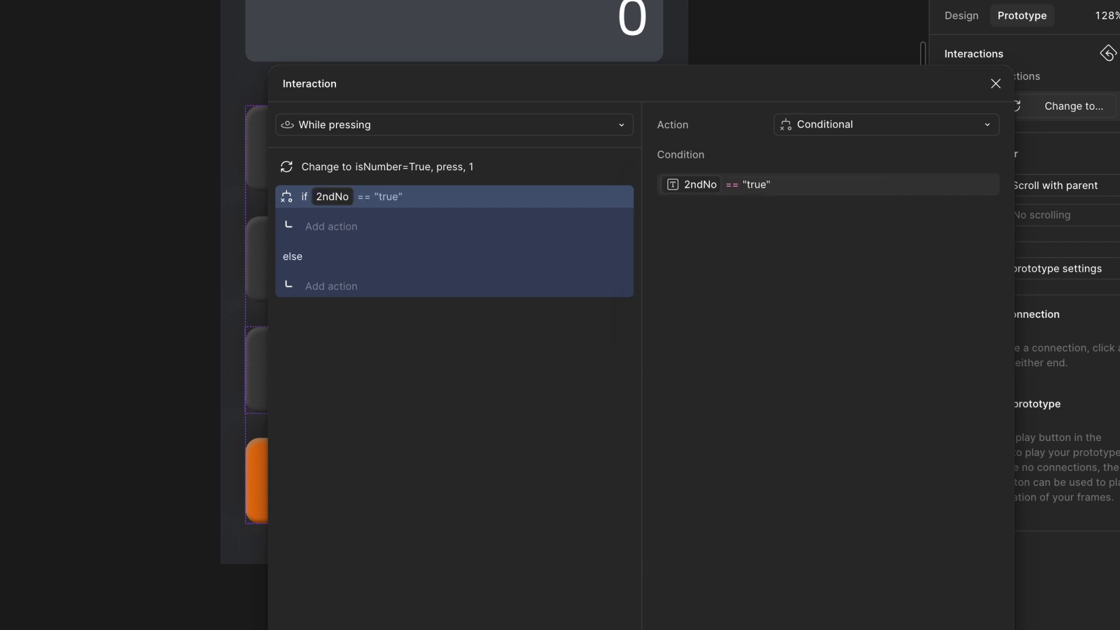
- Under the if branch, add a Set variable action setting numbers/total to total * 10 + number-1, then close the interaction
click(347, 233)
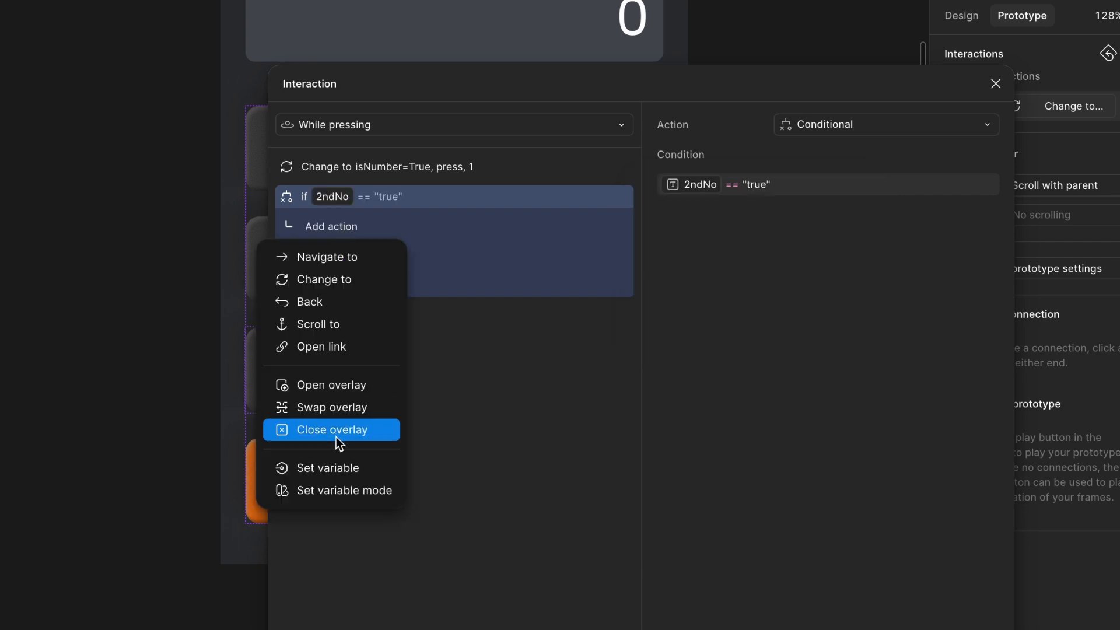
click(343, 467)
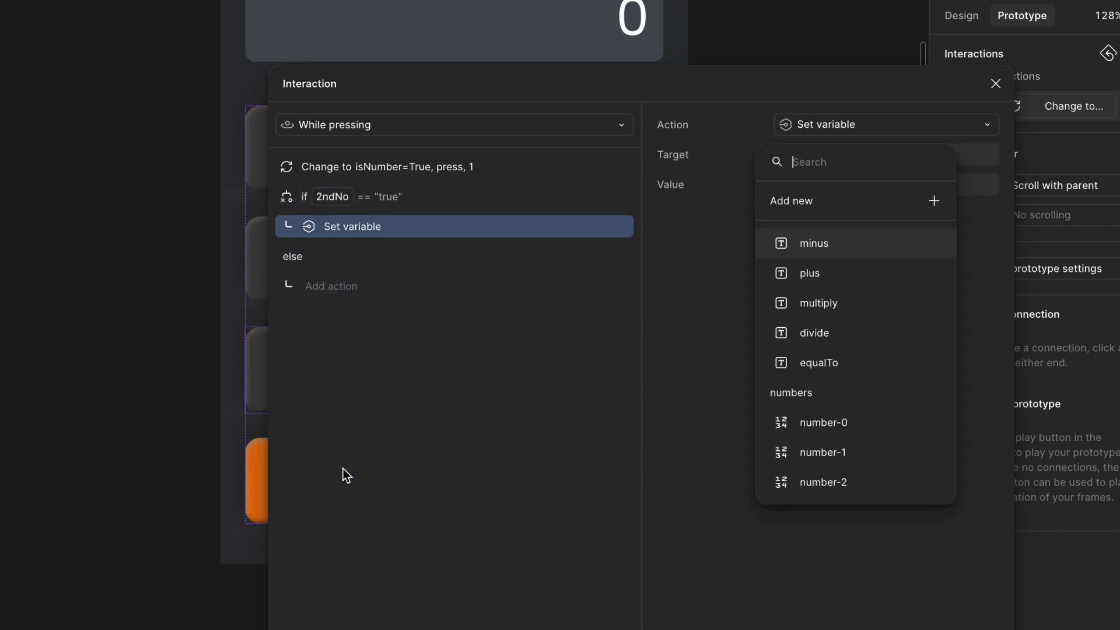
text(to)
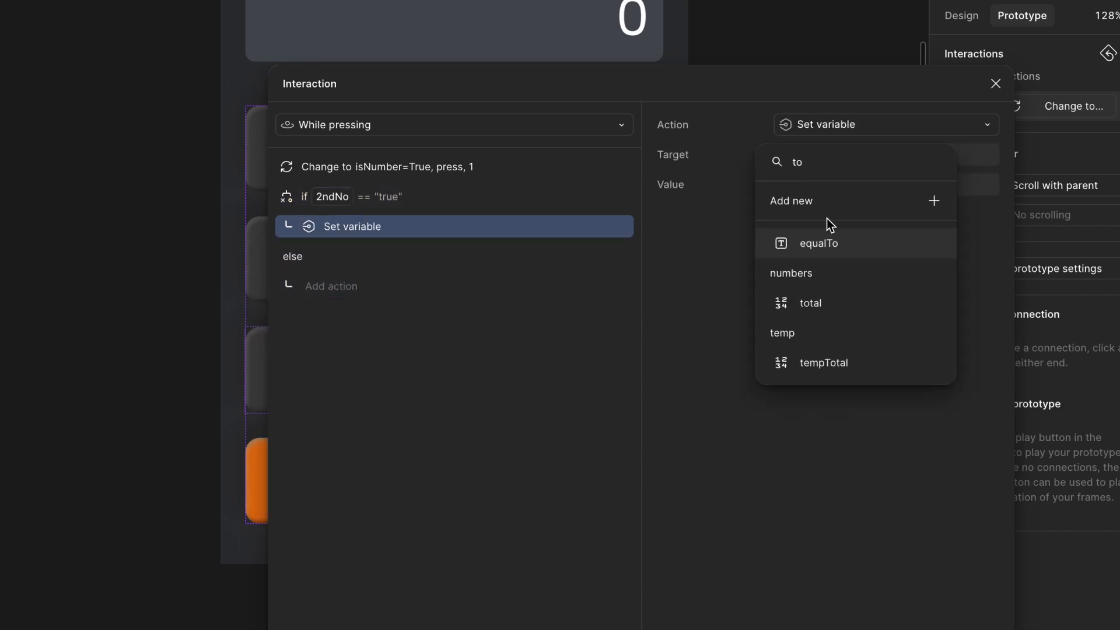
click(832, 304)
click(710, 285)
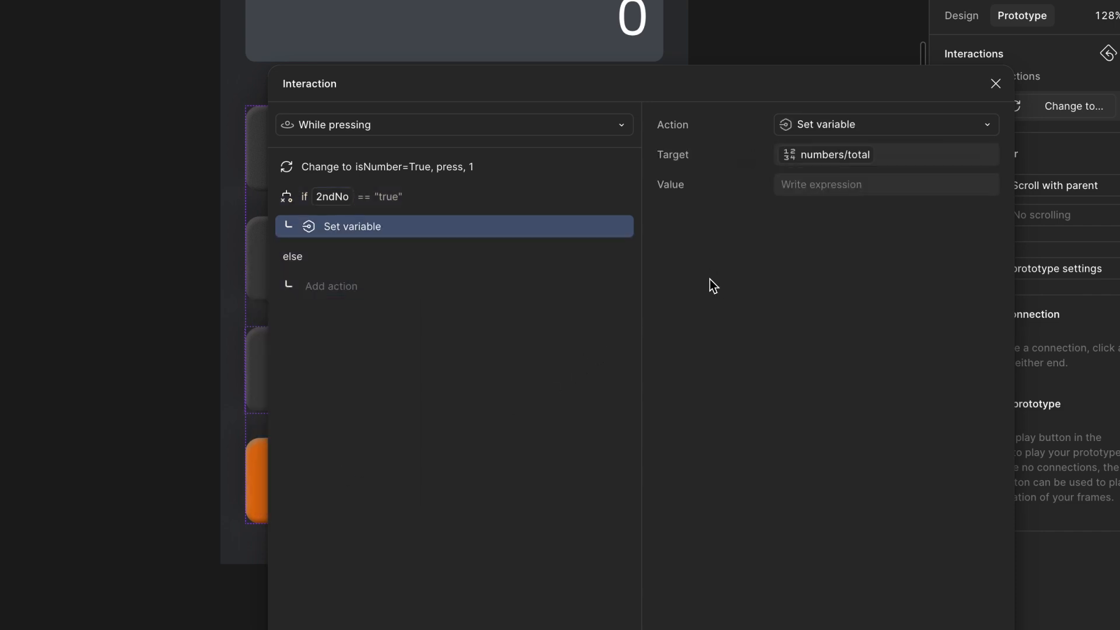
click(819, 190)
text(t)
click(812, 296)
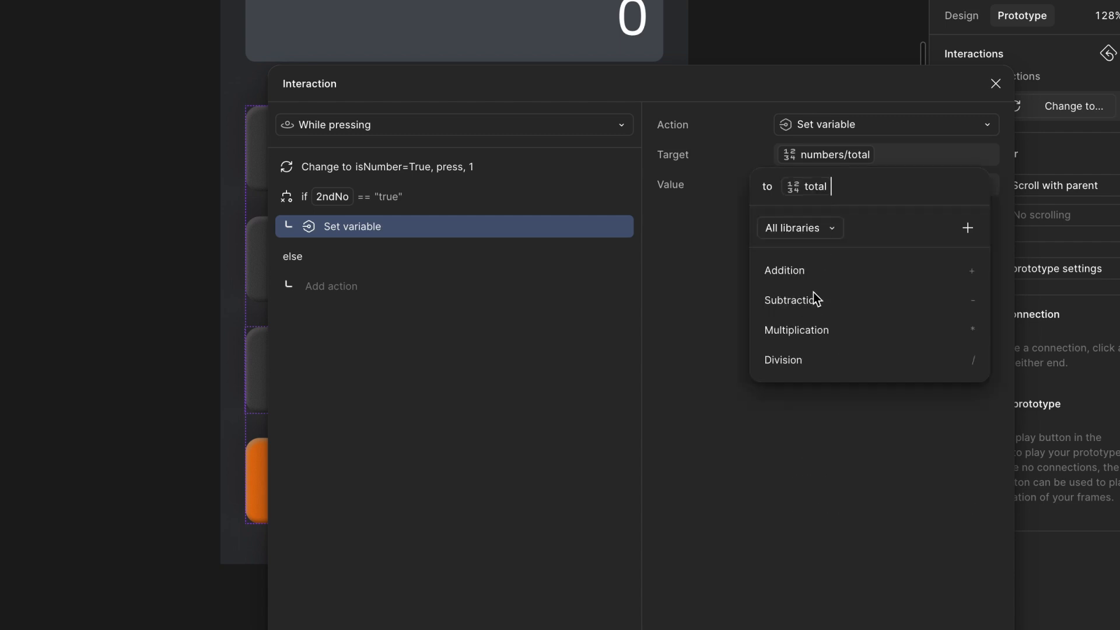
text(* 1)
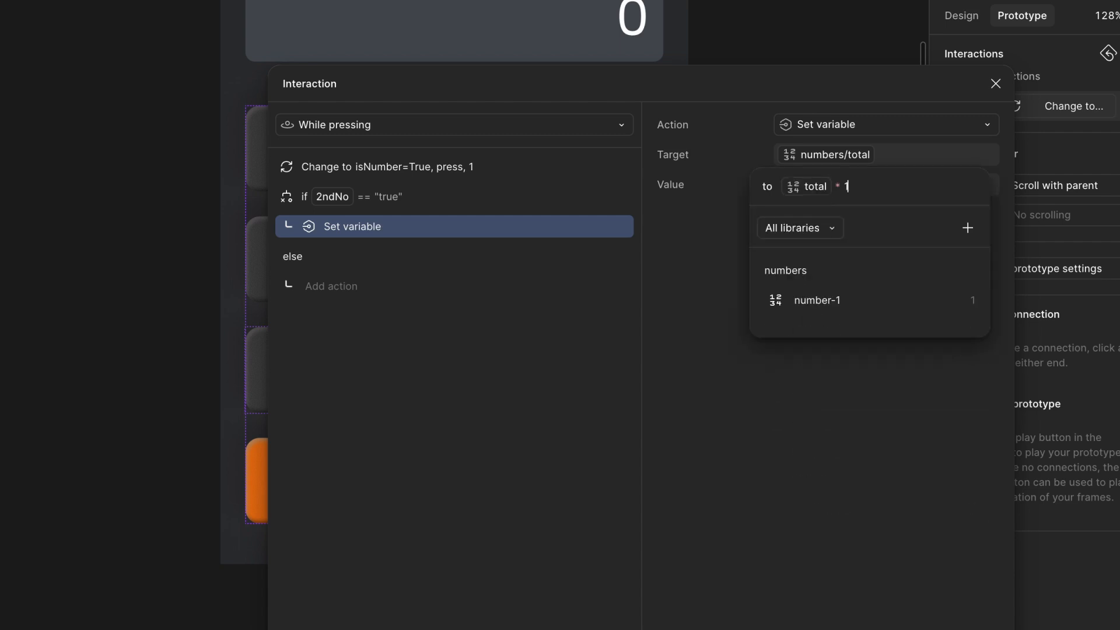
text(0 +)
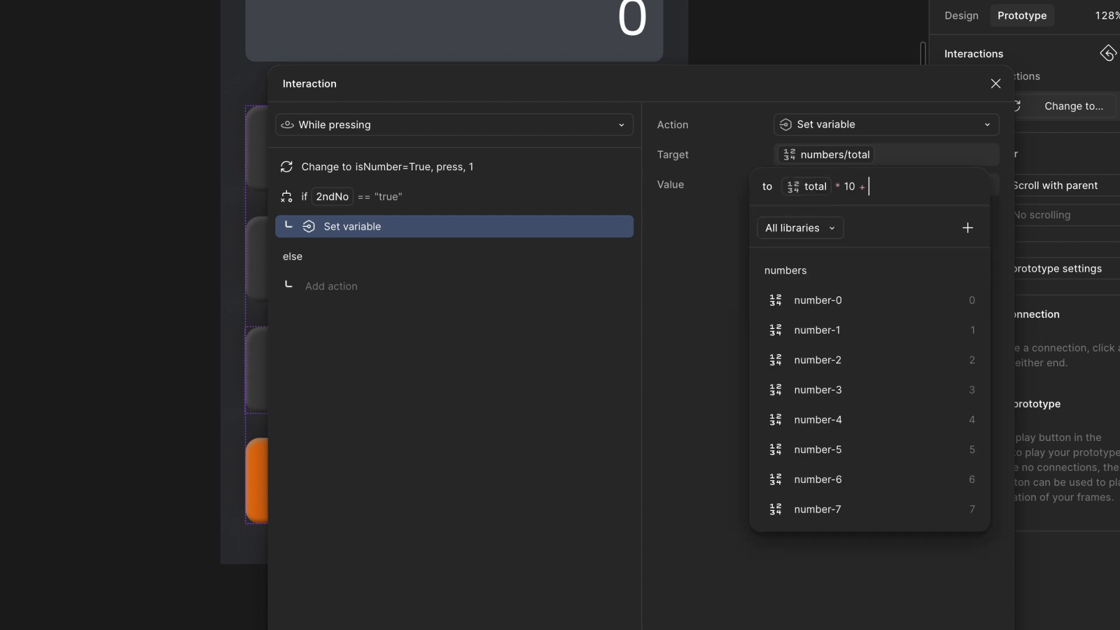
click(829, 325)
click(733, 376)
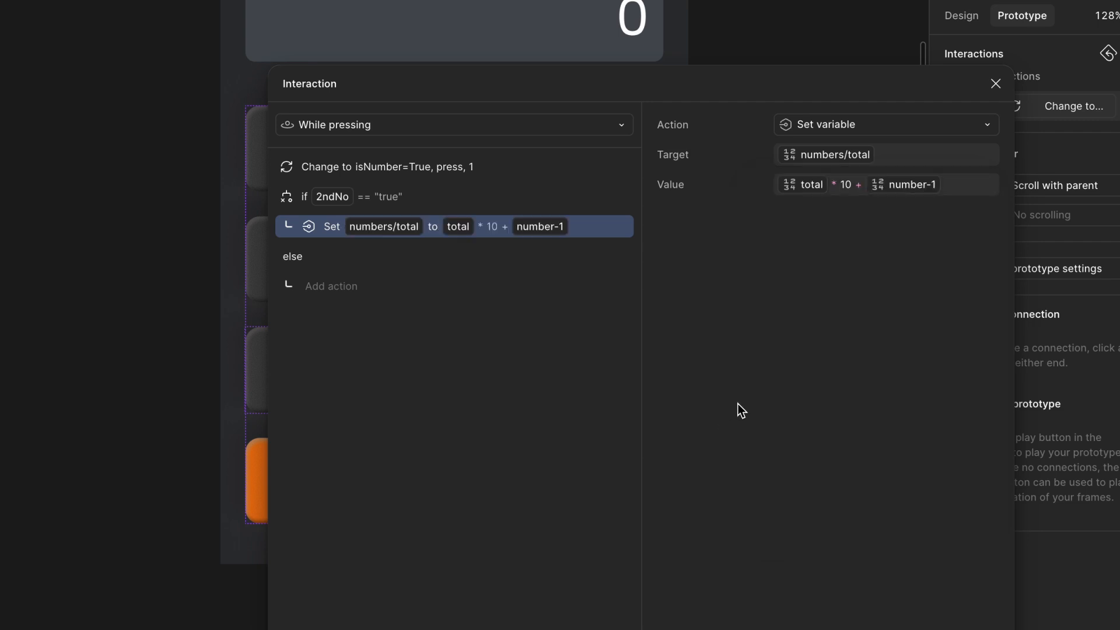
click(994, 84)
- Create a text note on the empty canvas beside the calculator reading "total 0 *10 = 0"
scroll(801, 180, right, 5)
click(800, 180)
scroll(801, 180, up, 2)
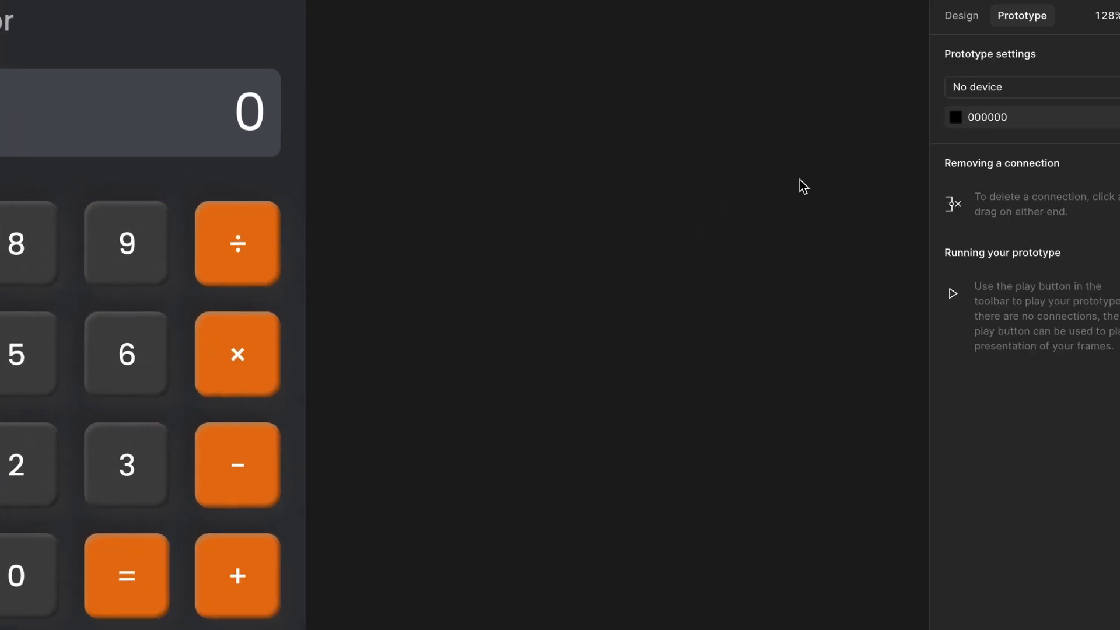
key(t)
click(549, 269)
text(total 0)
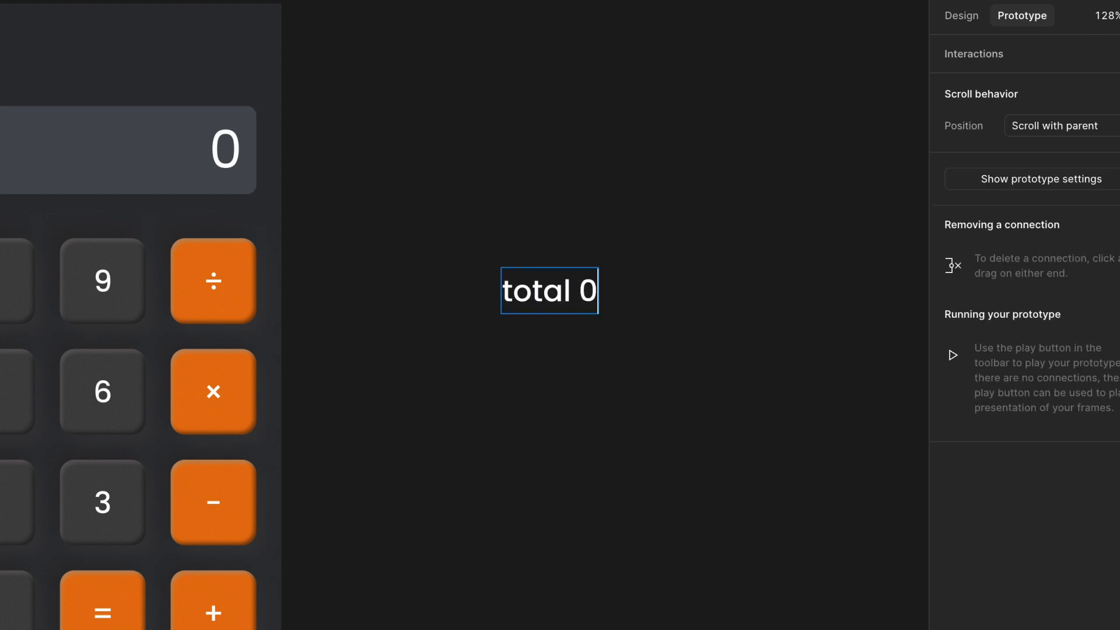
key(Escape)
click(615, 307)
click(599, 305)
double_click(584, 304)
key(Right)
text(*10 = 0)
key(Return)
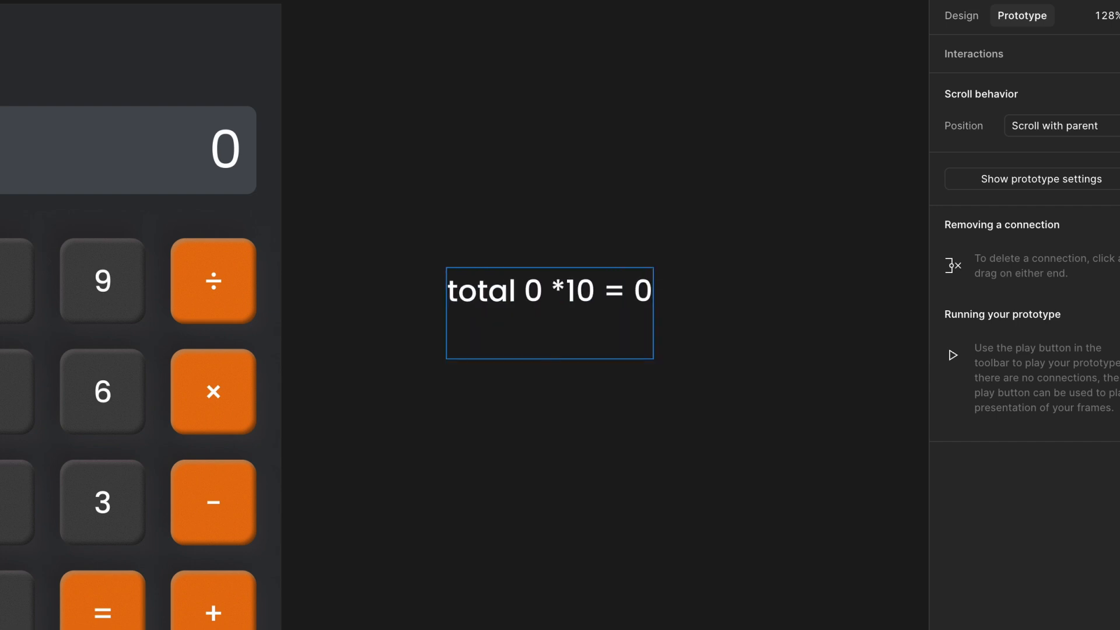
- Add the lines "0 + 1 = 1" and "Total 1 * 10= 10" to the text note
text(0 + 1 +)
key(BackSpace)
text(= 1)
key(Return)
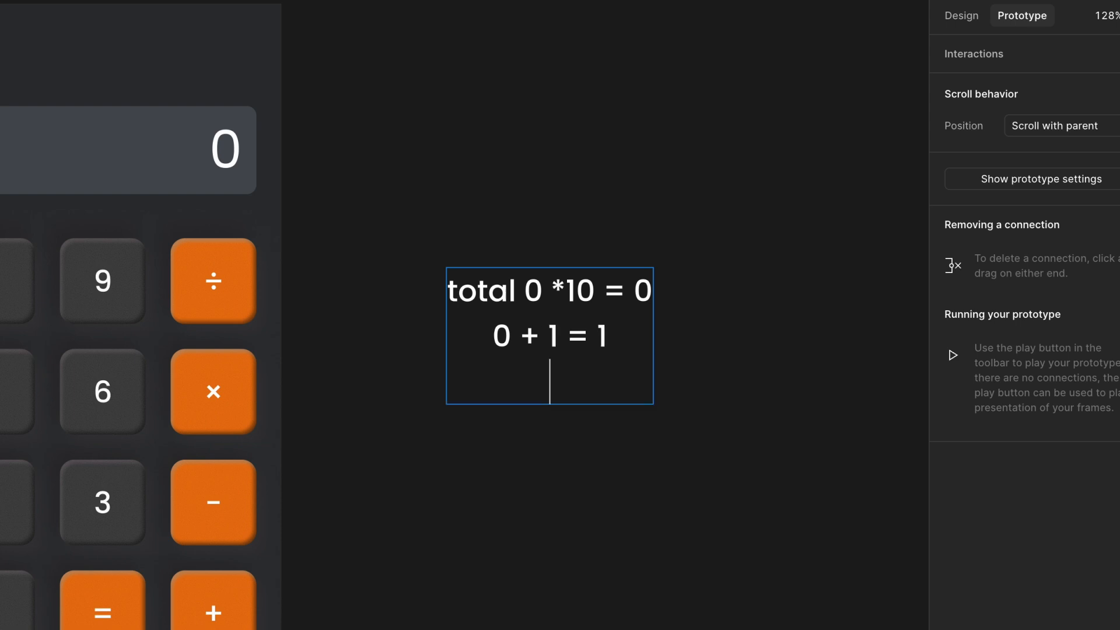
text(Total )
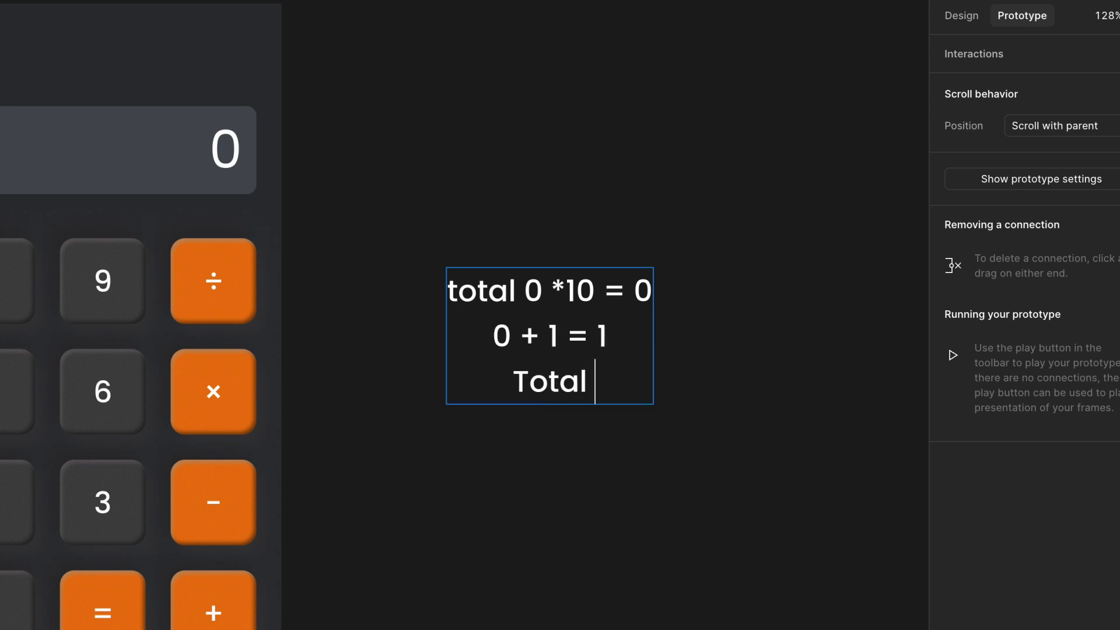
text(1 * 10=)
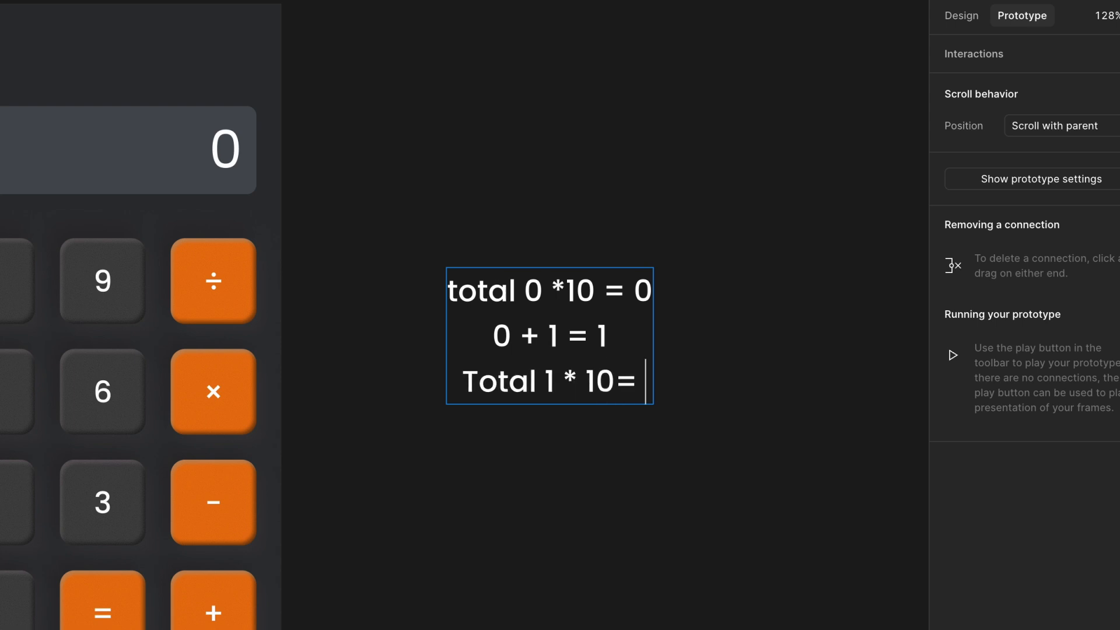
text( 10)
key(Return)
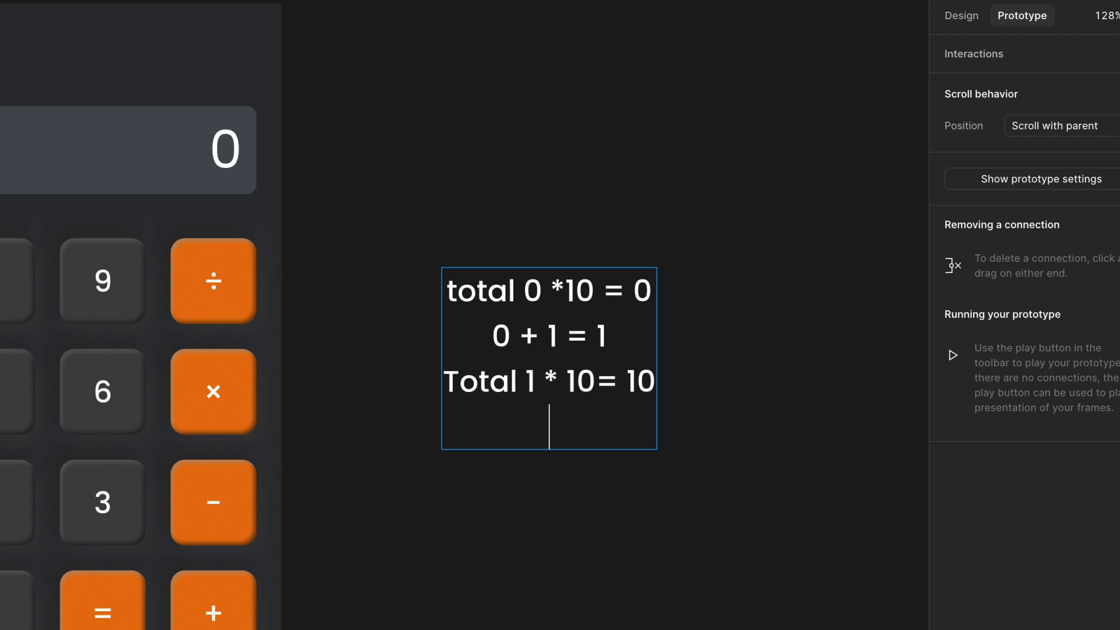
- Add the lines "10 + 1 = 11" and "total 11 * 10 = 110" to the text note
text(10 + 1)
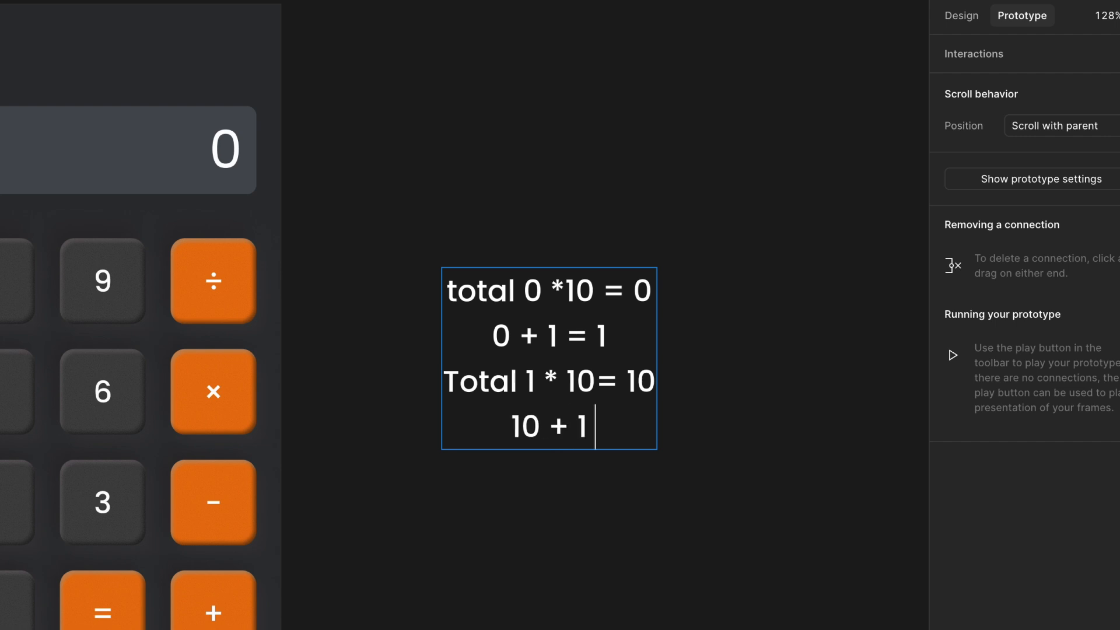
text( = 11)
key(Return)
text(total)
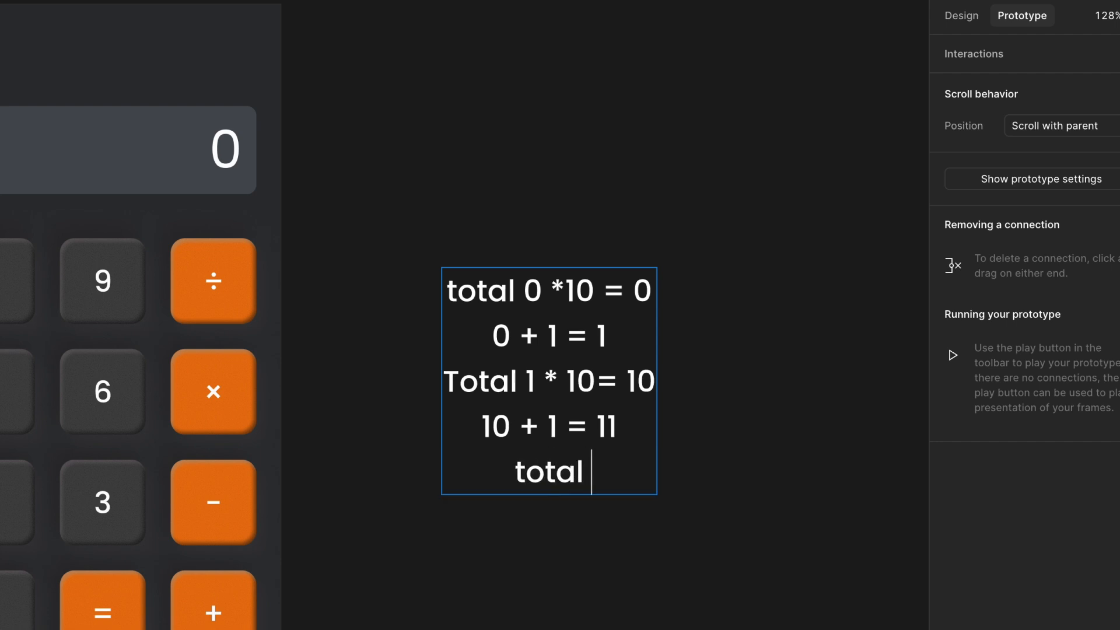
text( 11)
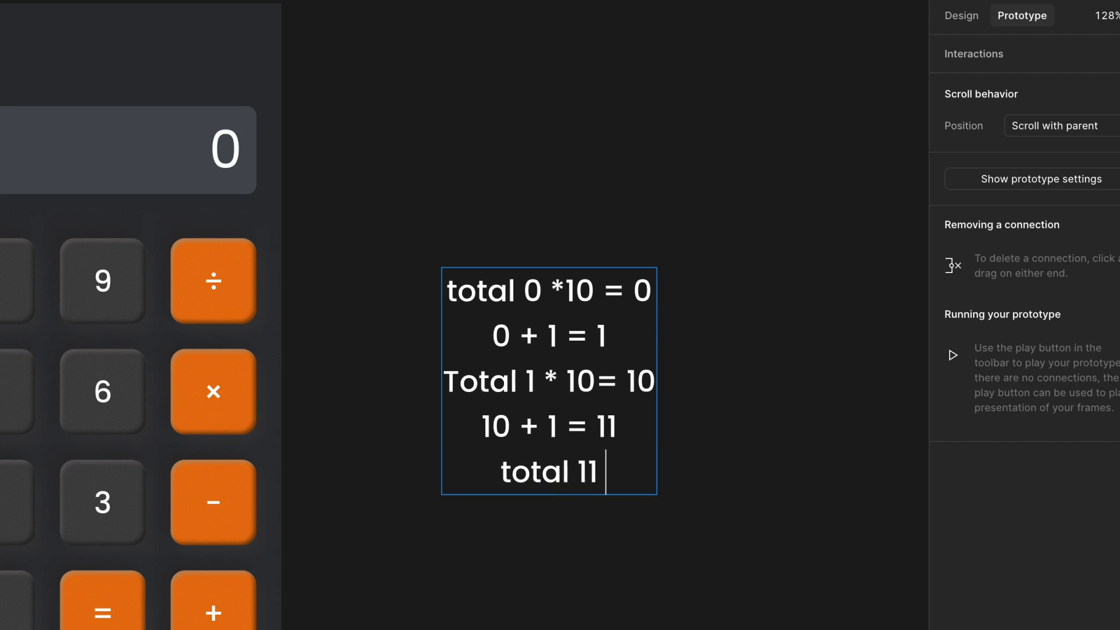
text( * 10)
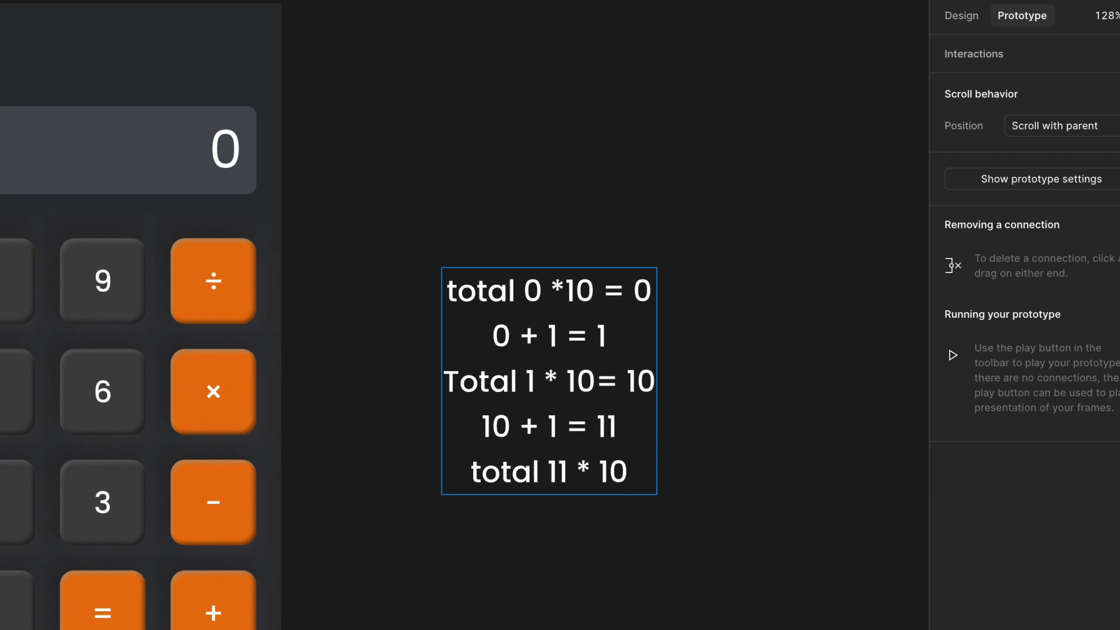
text( = 110)
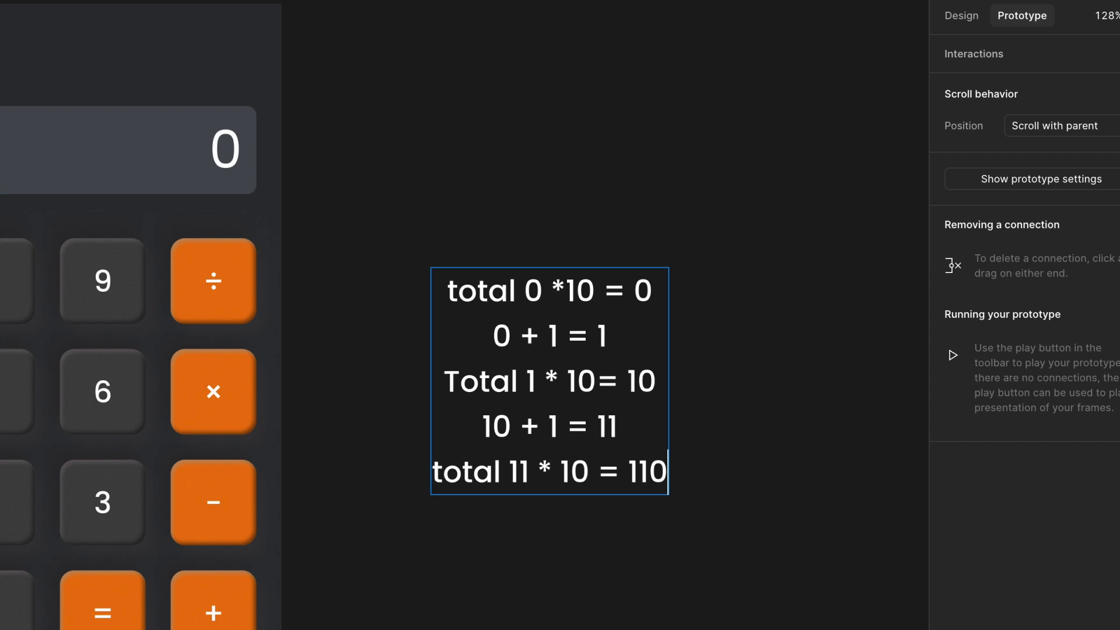
key(Return)
- Add the final line "110 + 1 = 111" to the text note and finish editing it
text(110)
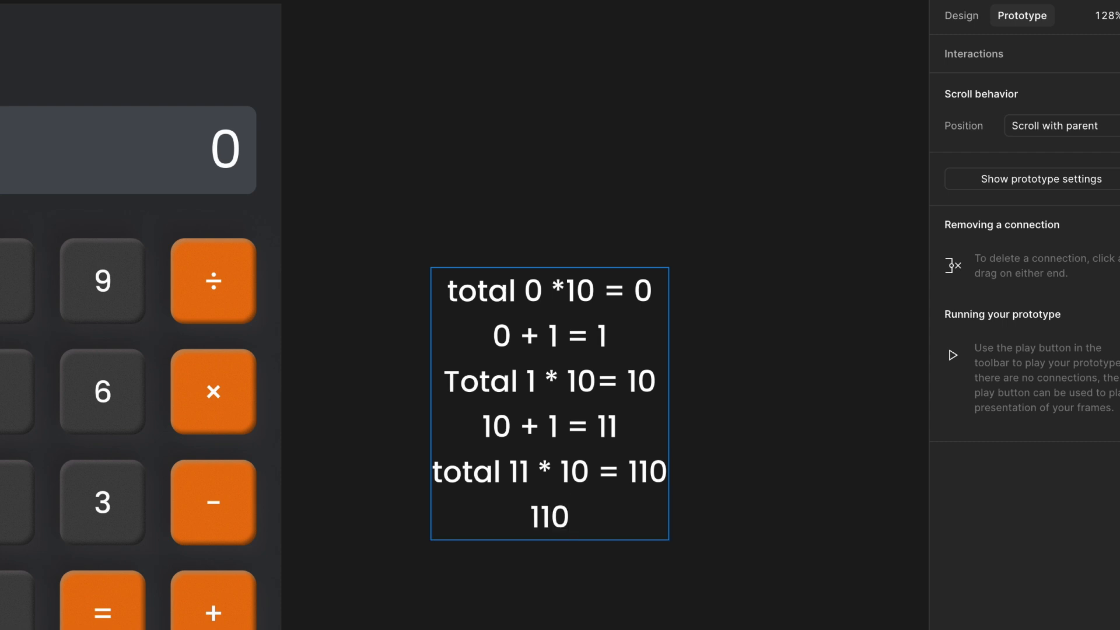
text( + 1)
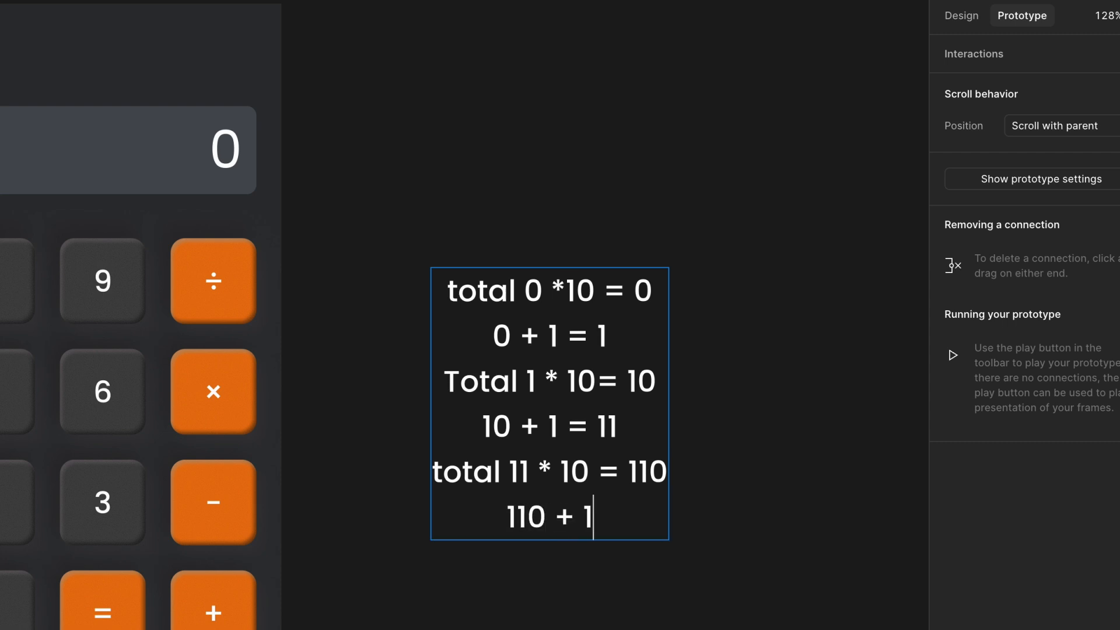
text( = 111)
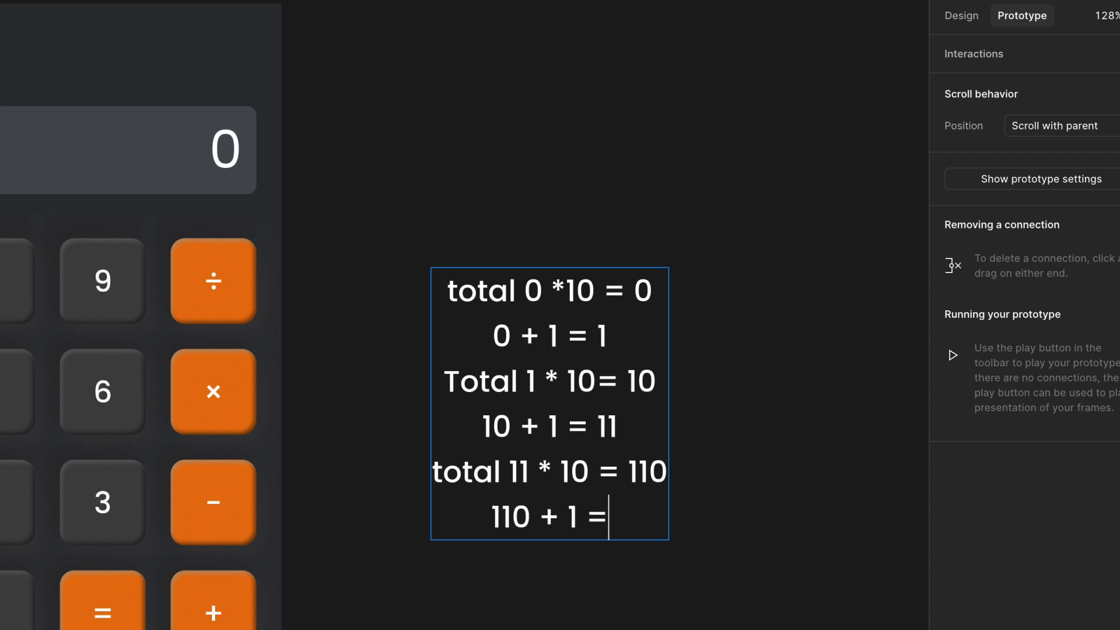
key(Escape)
key(Escape)
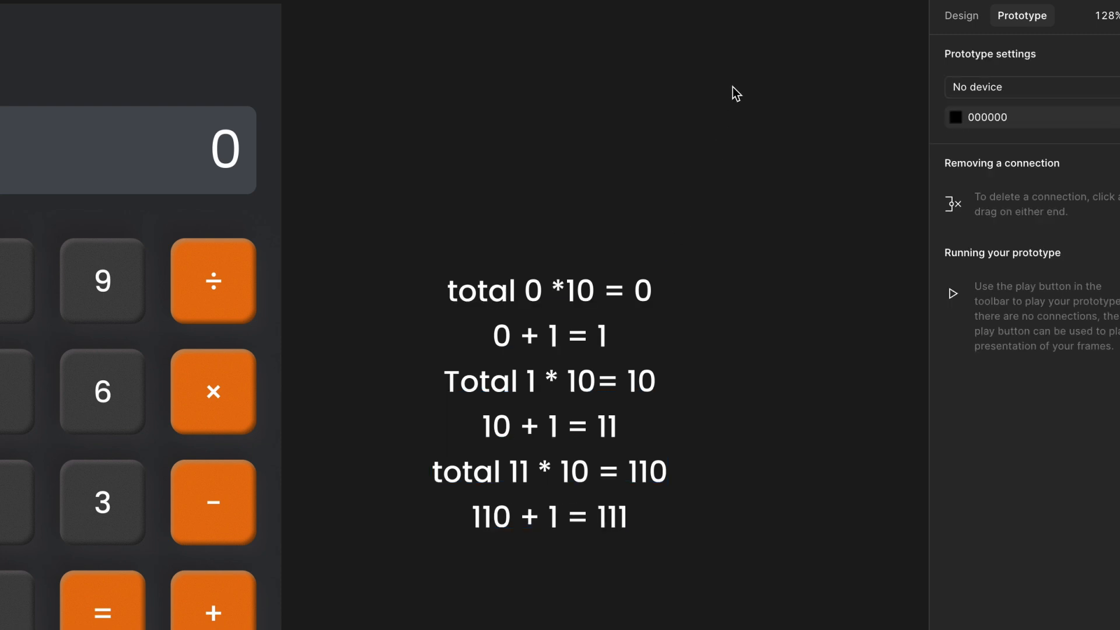
click(601, 339)
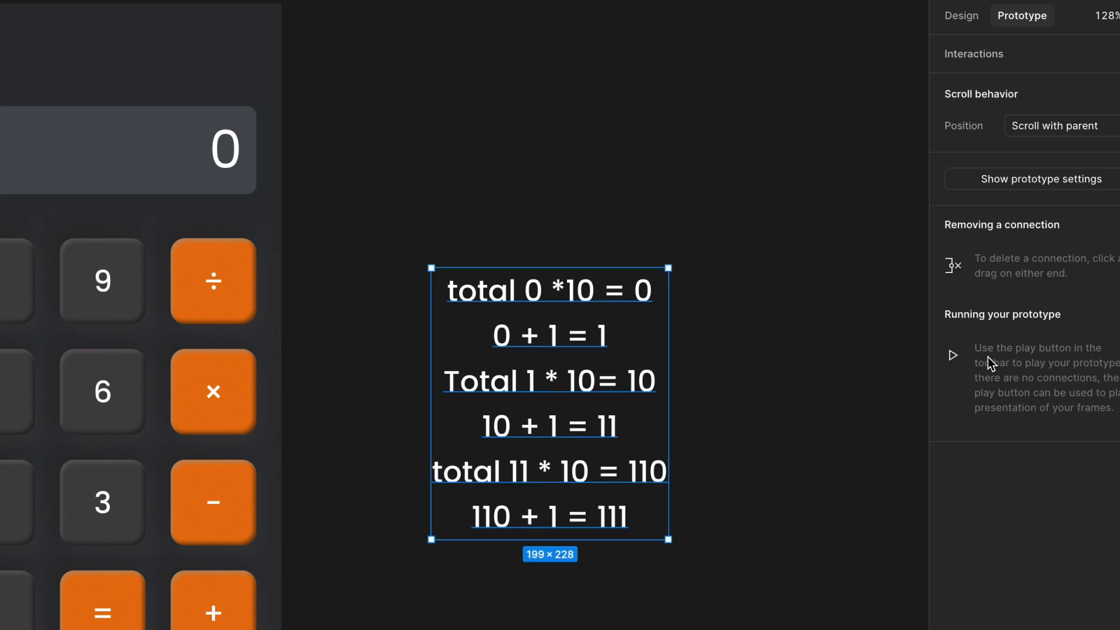
click(964, 14)
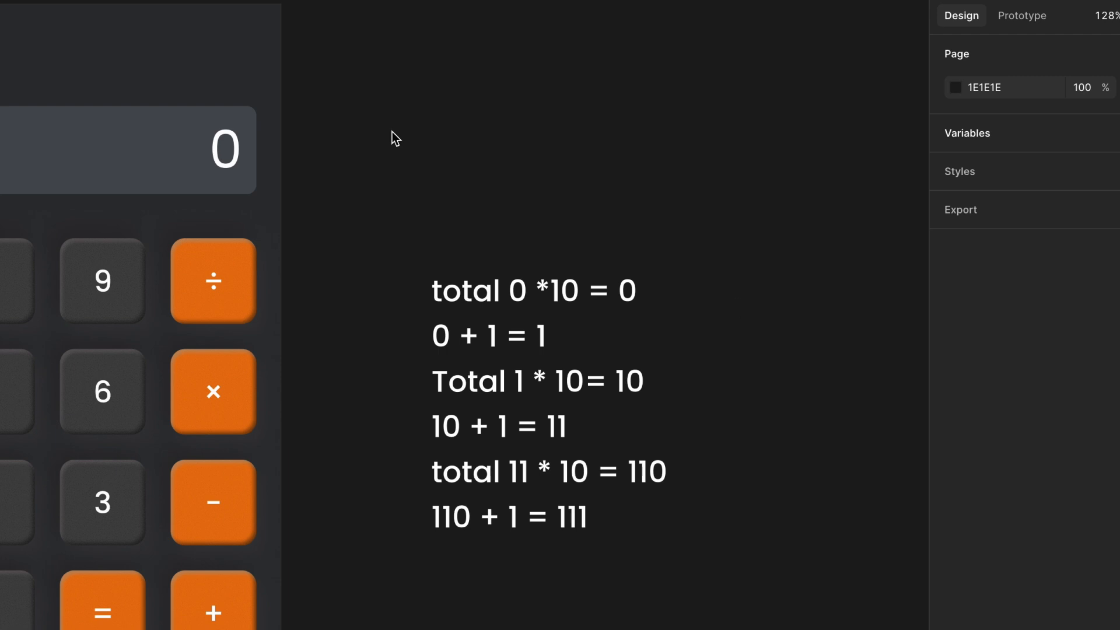
- In the 1 key's press interaction, make the else branch set numbers/total to number-1
scroll(390, 255, left, 6)
scroll(390, 255, down, 2)
click(175, 430)
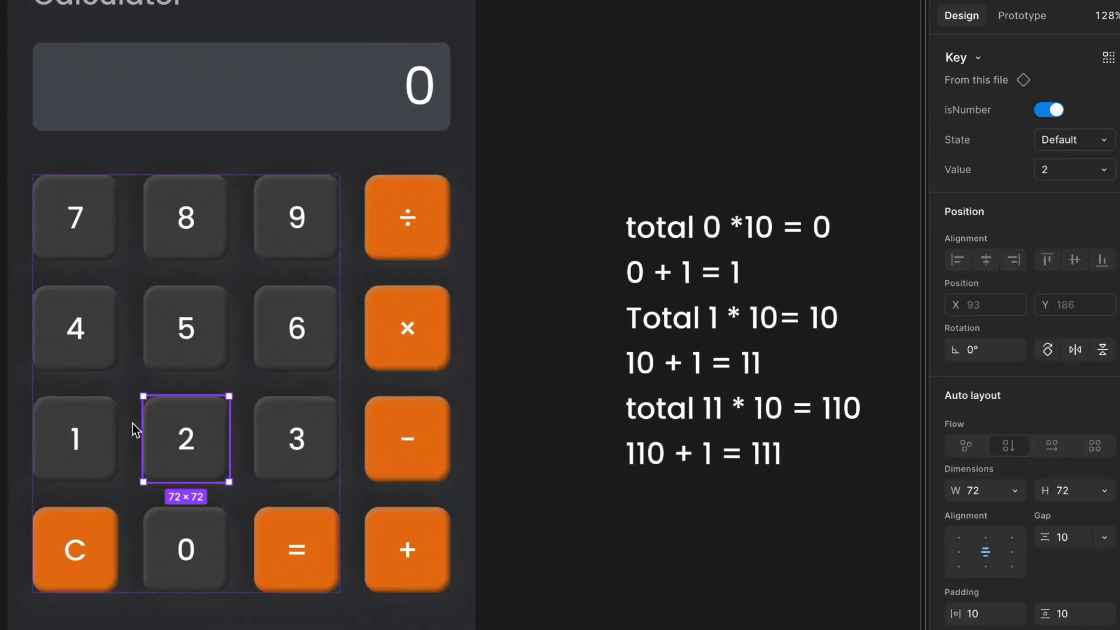
click(125, 430)
click(83, 435)
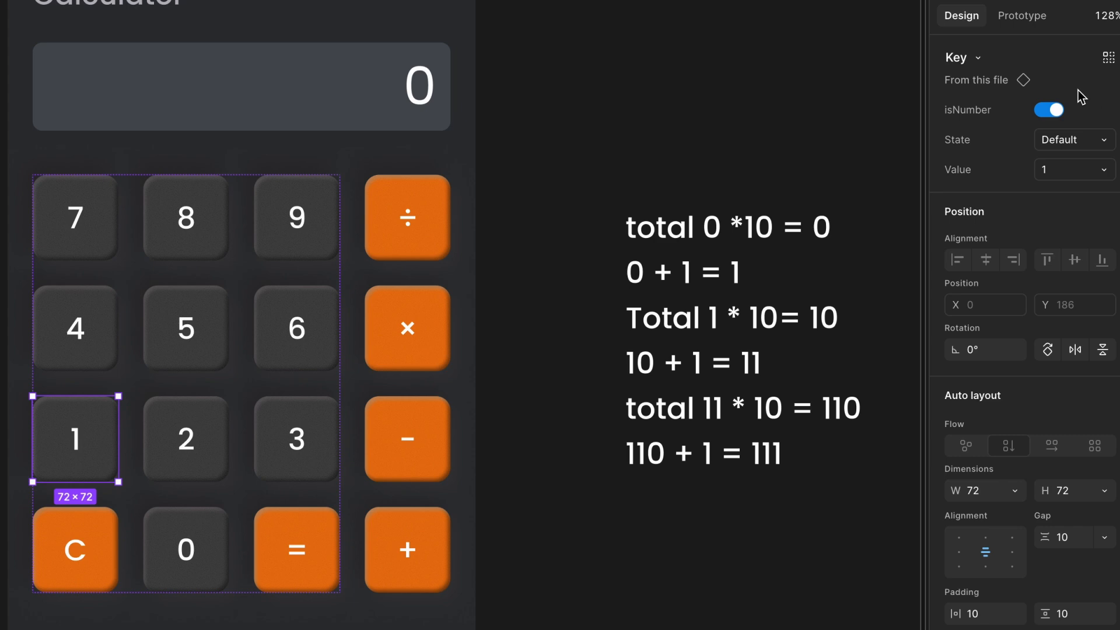
click(1021, 22)
click(974, 108)
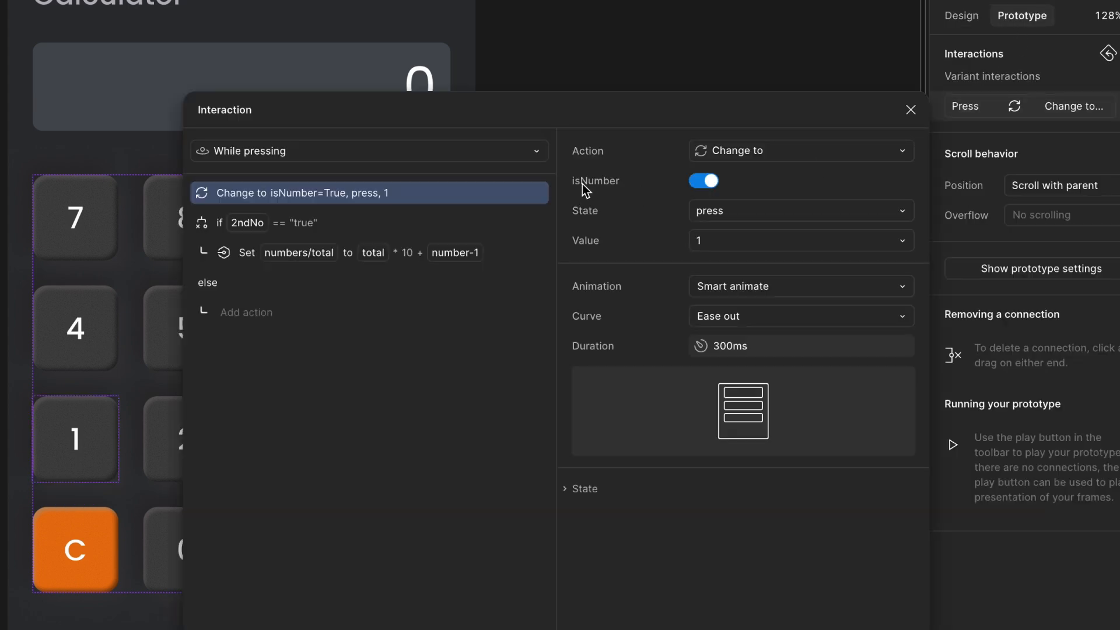
click(241, 309)
click(233, 546)
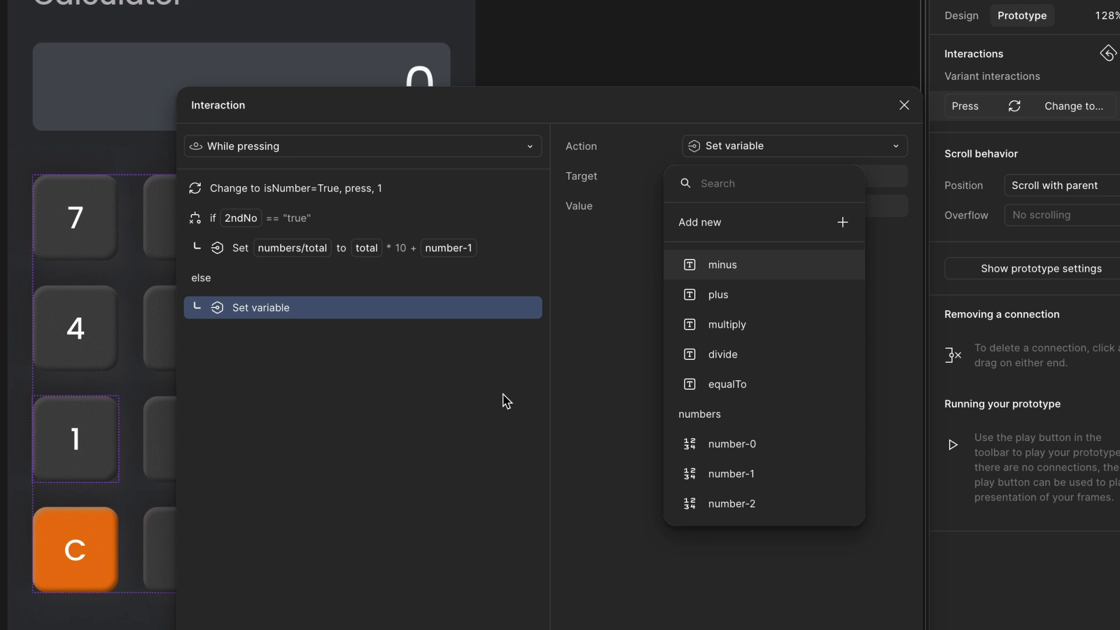
text(o)
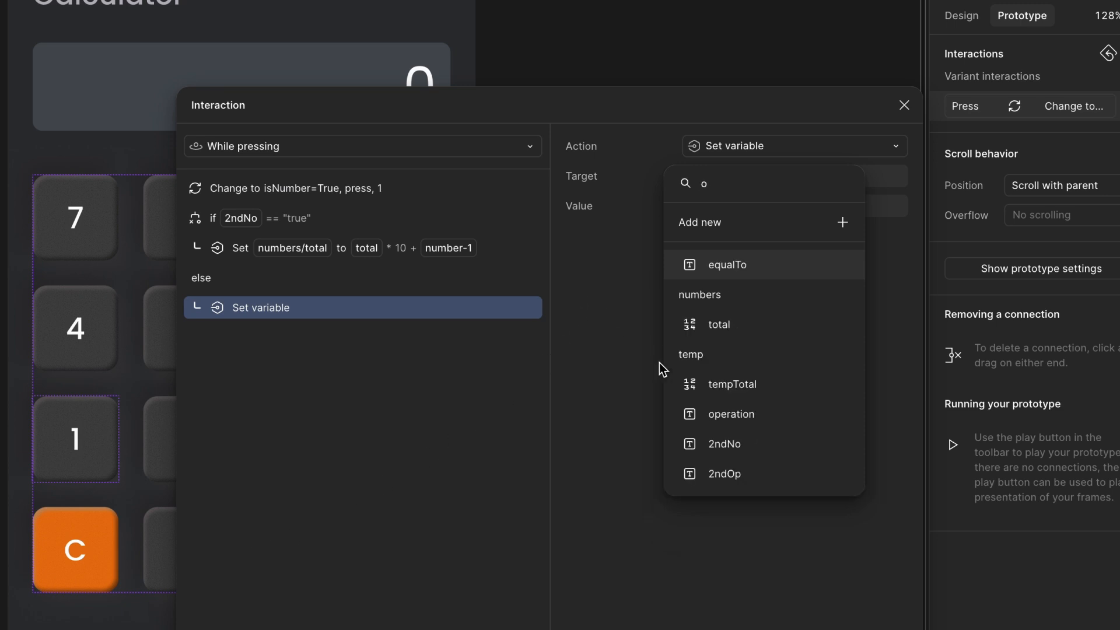
click(775, 335)
click(757, 352)
click(629, 445)
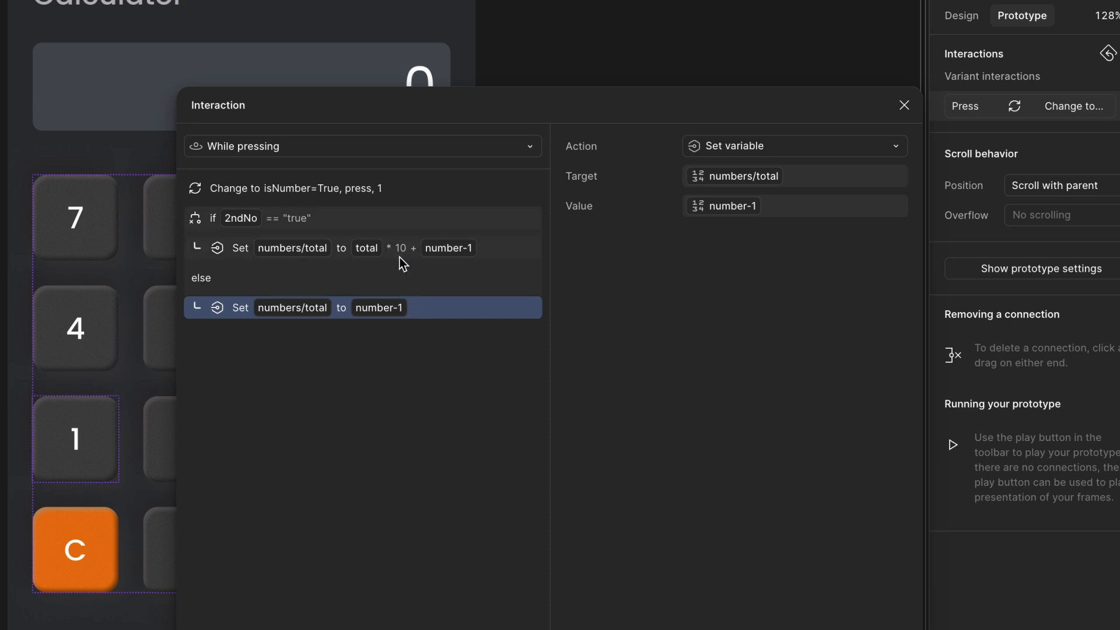
click(904, 106)
click(888, 113)
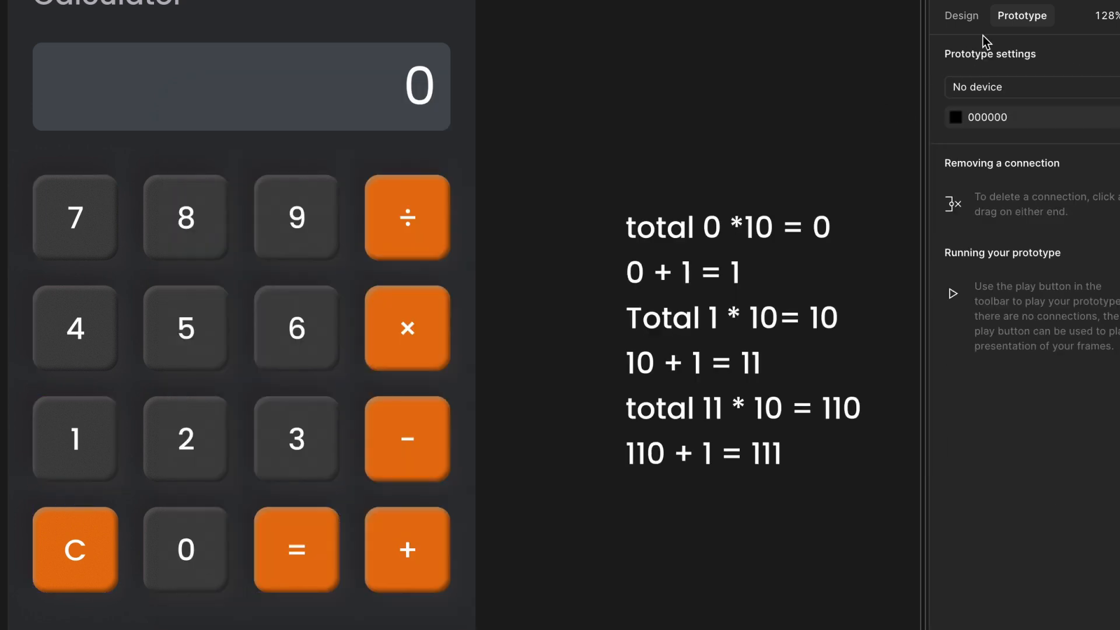
- Review the variables listed in the local variable collection
click(966, 19)
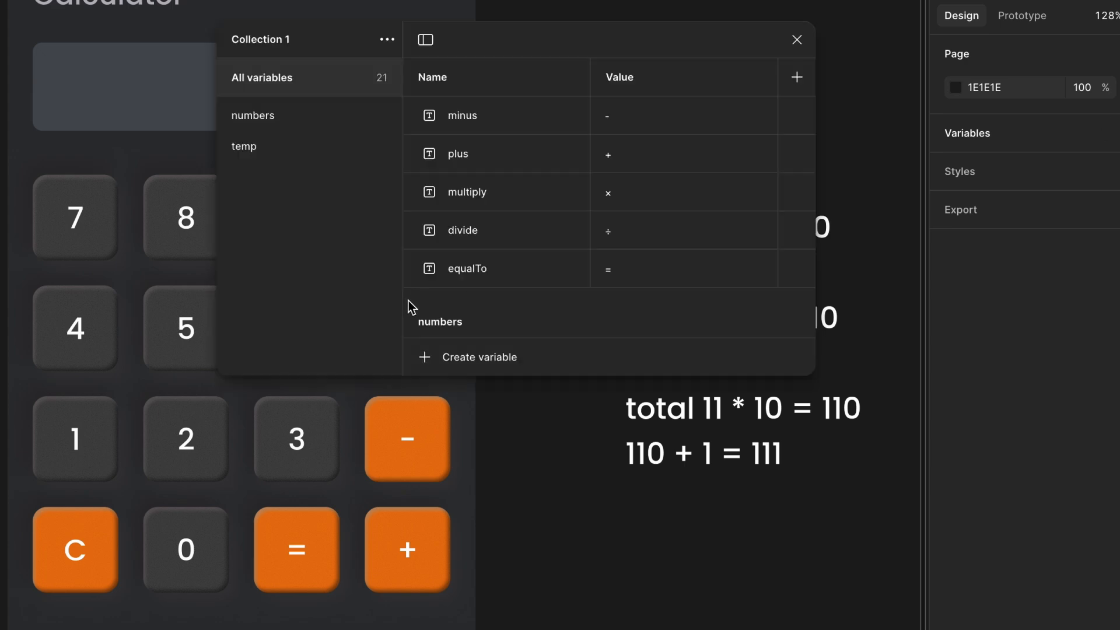
scroll(413, 308, down, 2)
scroll(413, 308, down, 10)
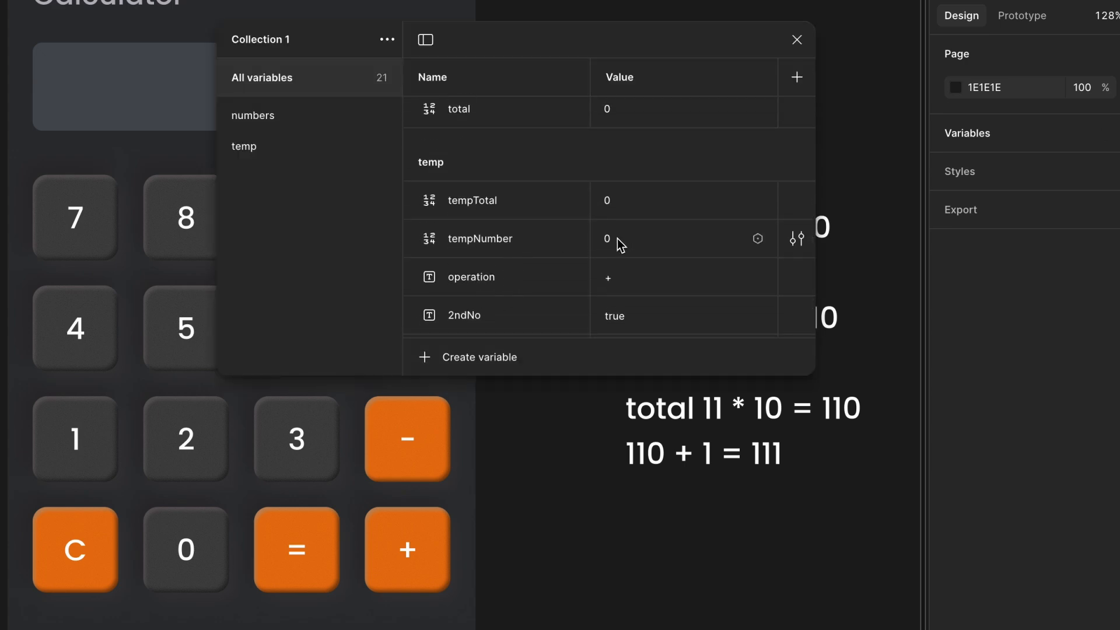
scroll(620, 245, down, 1)
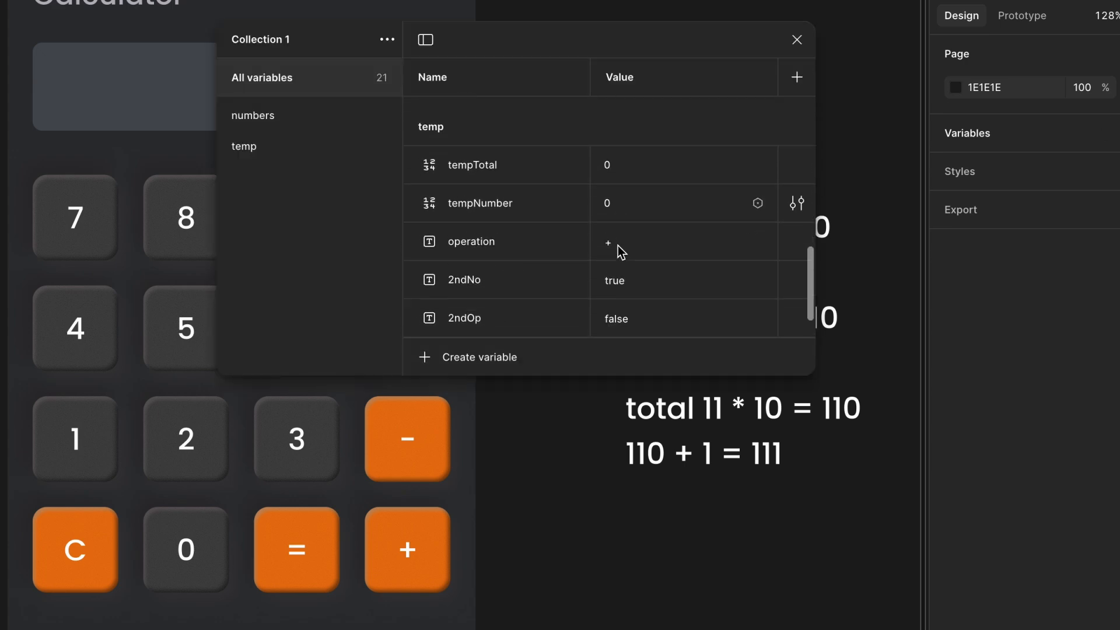
click(797, 40)
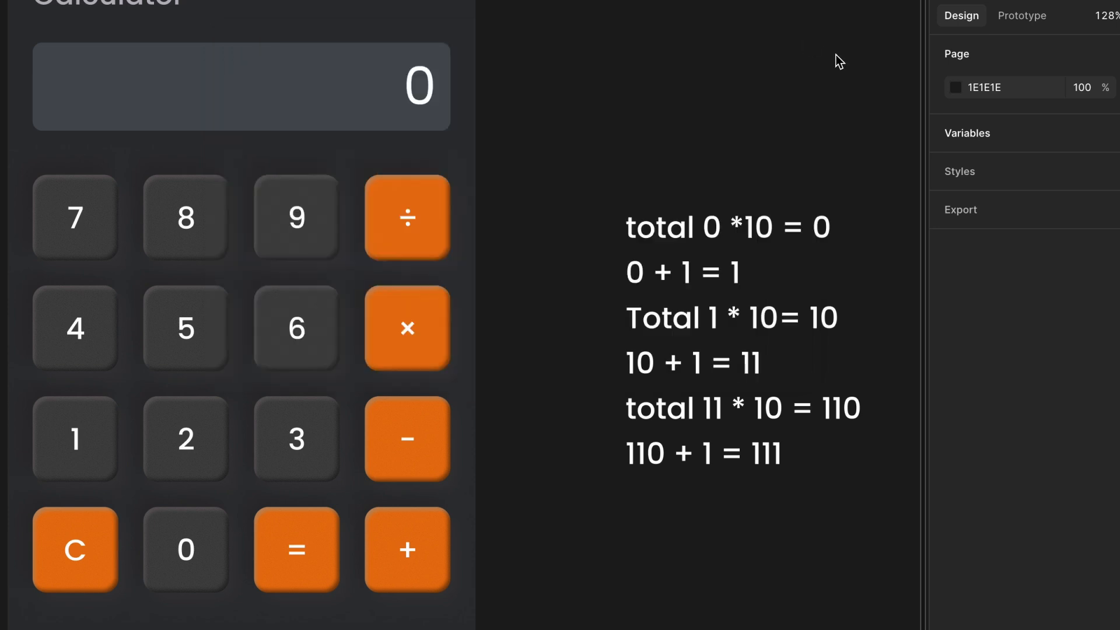
- Add an action after the conditional in the 1 key's interaction setting temp/tempNumber to total
click(1018, 15)
click(194, 443)
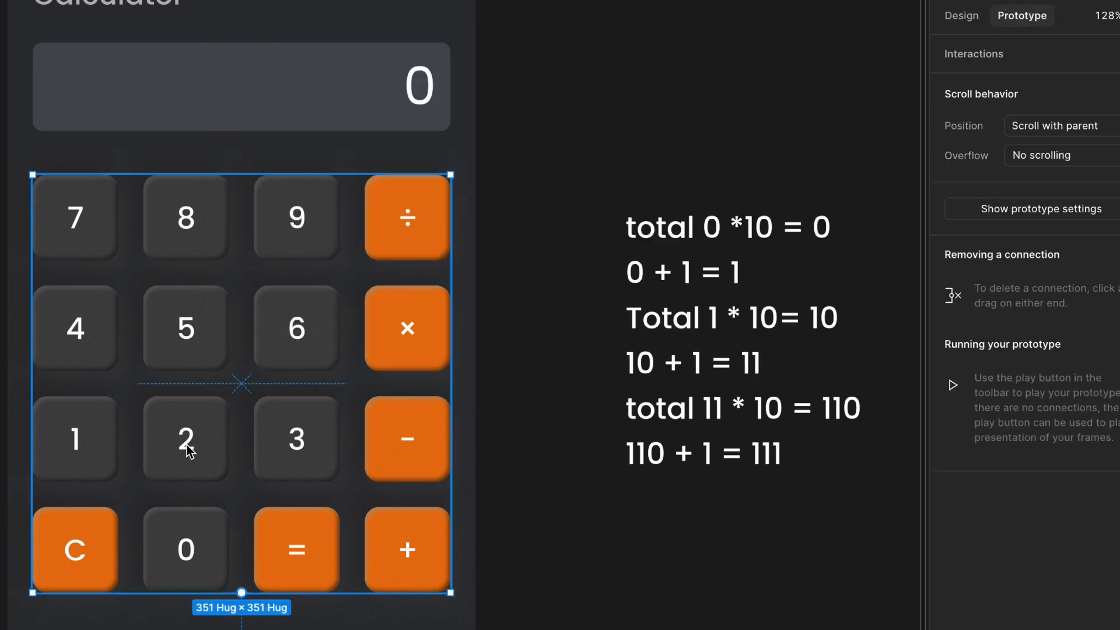
click(194, 443)
click(59, 455)
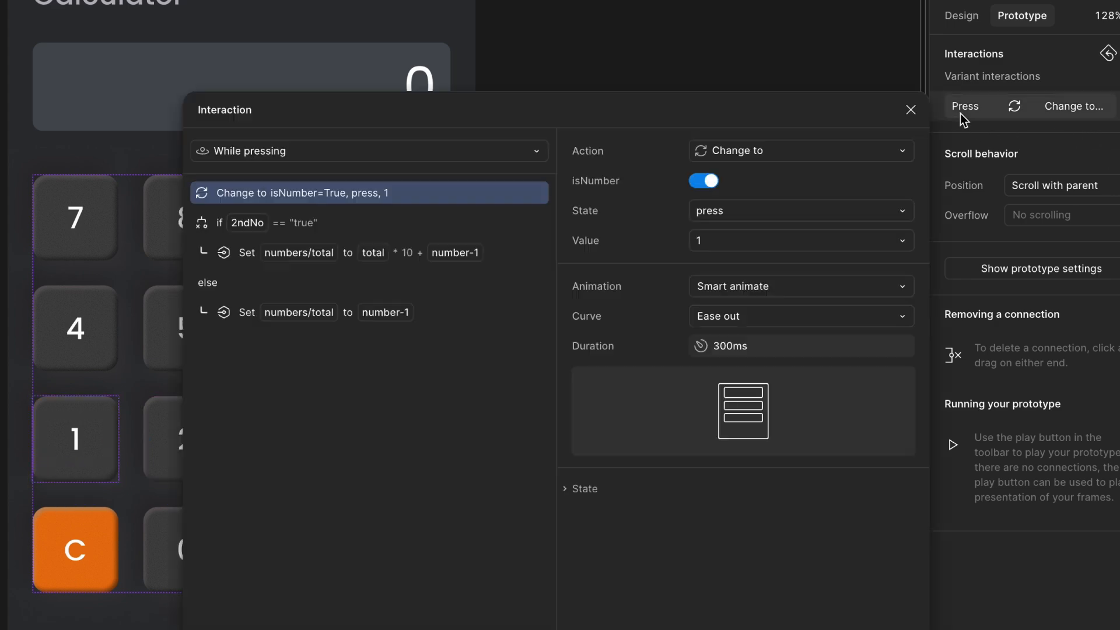
click(979, 108)
drag(489, 124, 484, 91)
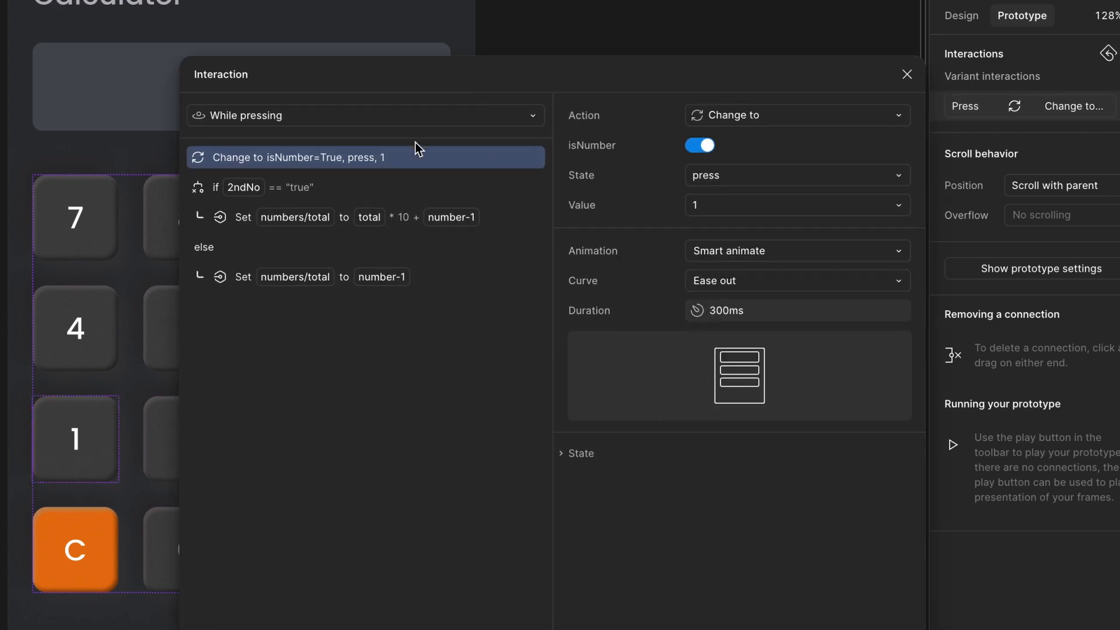
click(295, 197)
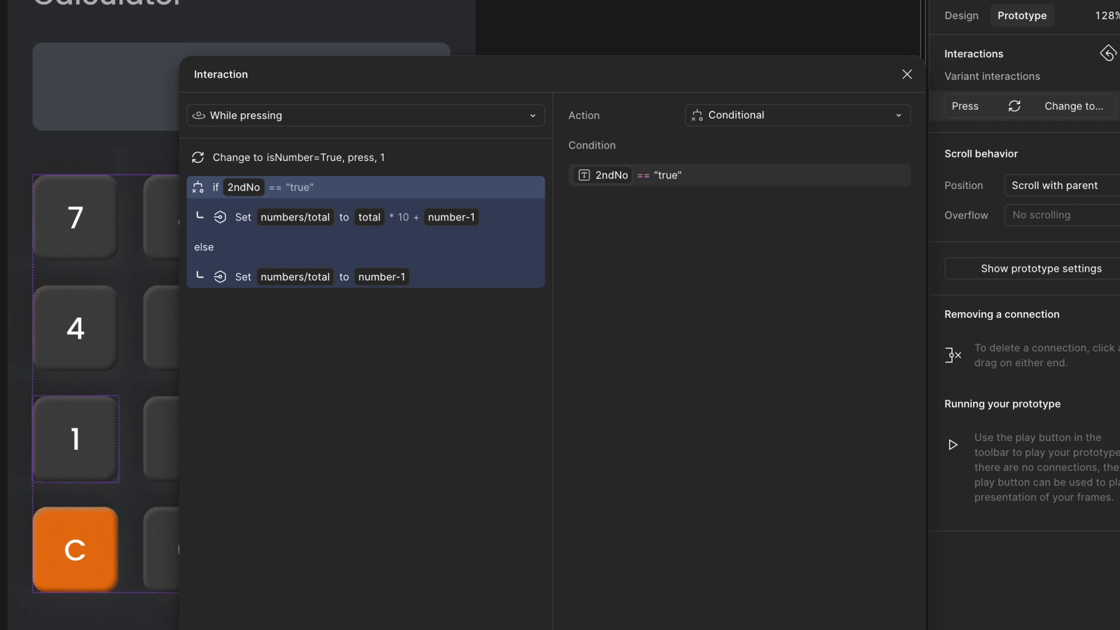
click(199, 627)
click(198, 629)
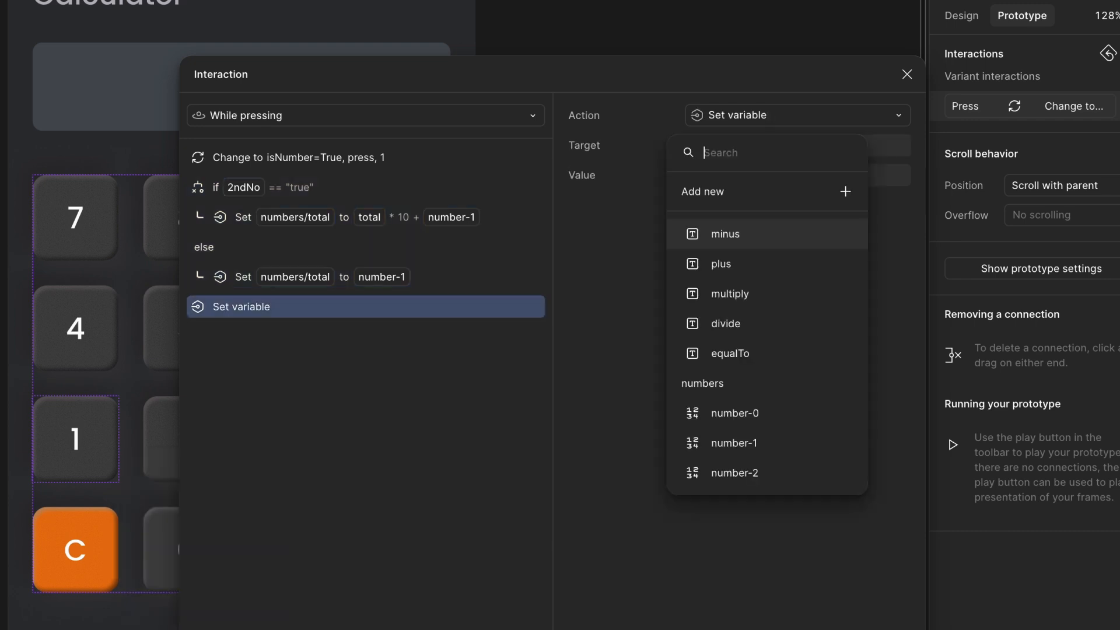
text(tem)
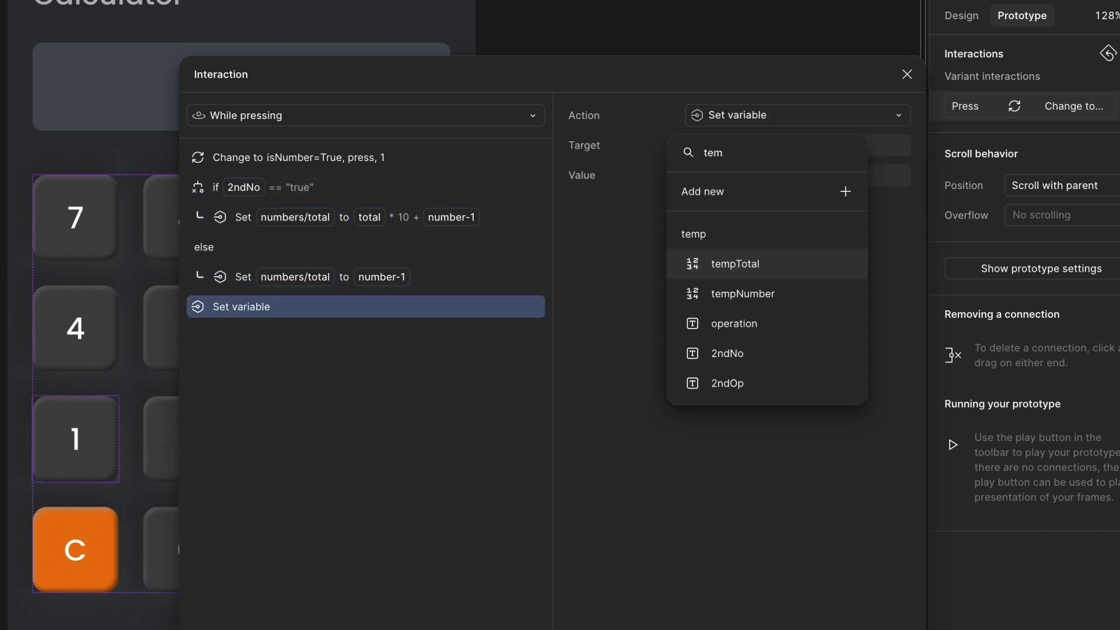
click(766, 300)
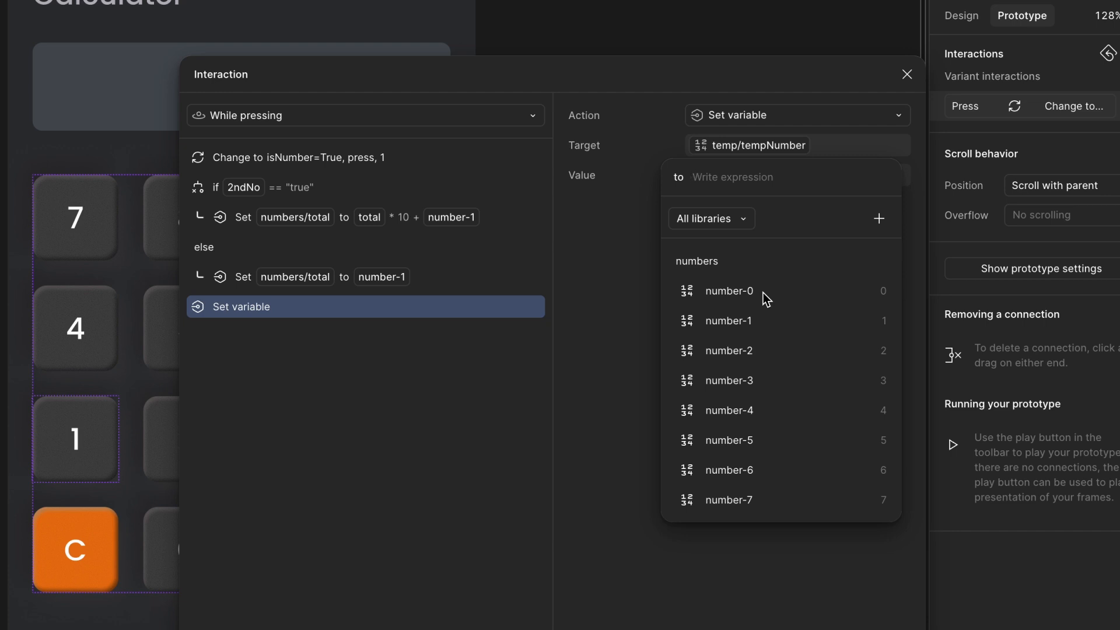
text(to)
click(748, 292)
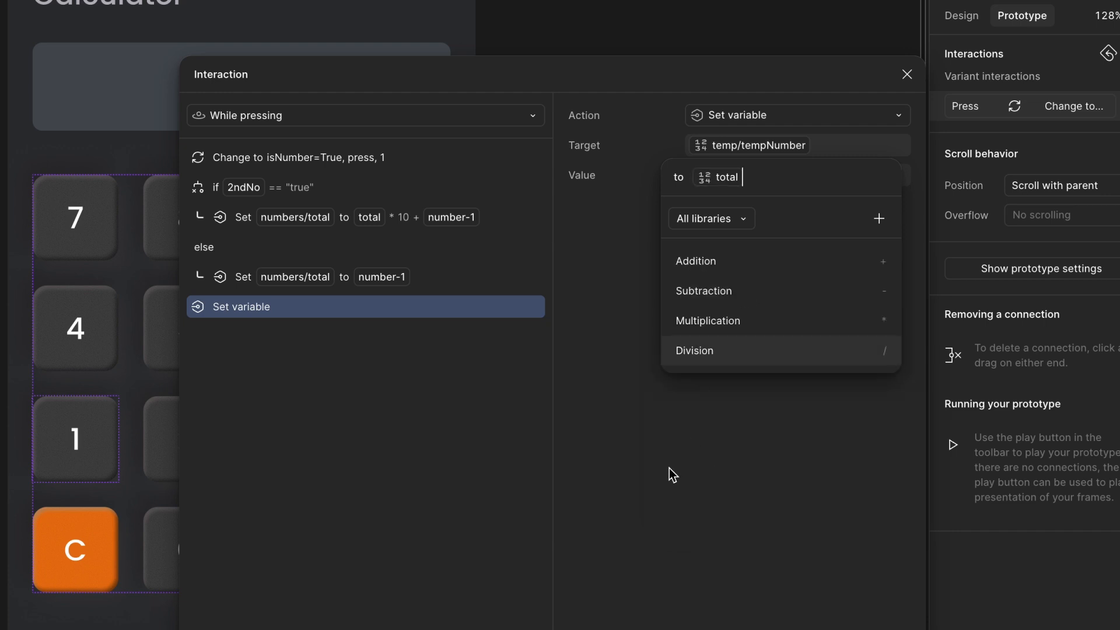
click(383, 320)
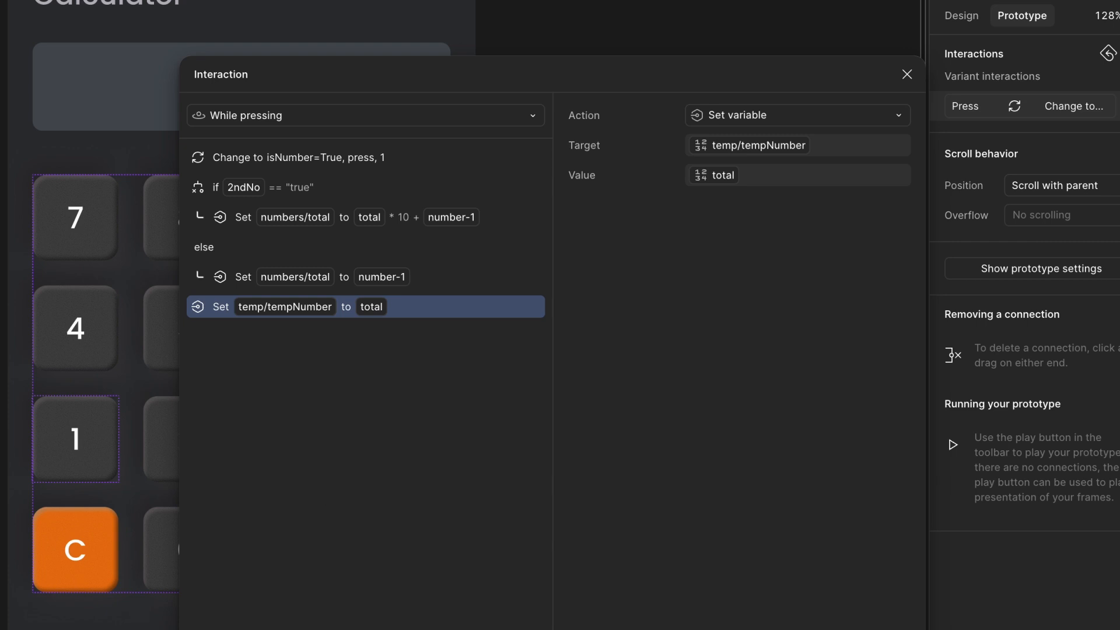
- Add another action setting temp/2ndNo to "true"
click(199, 629)
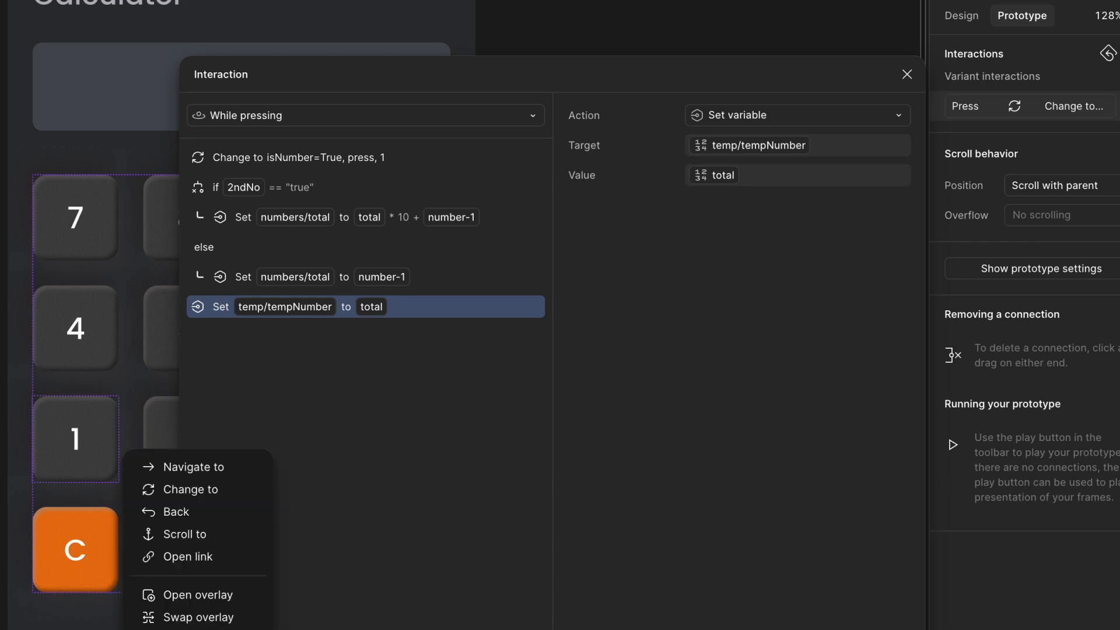
click(192, 629)
text(2)
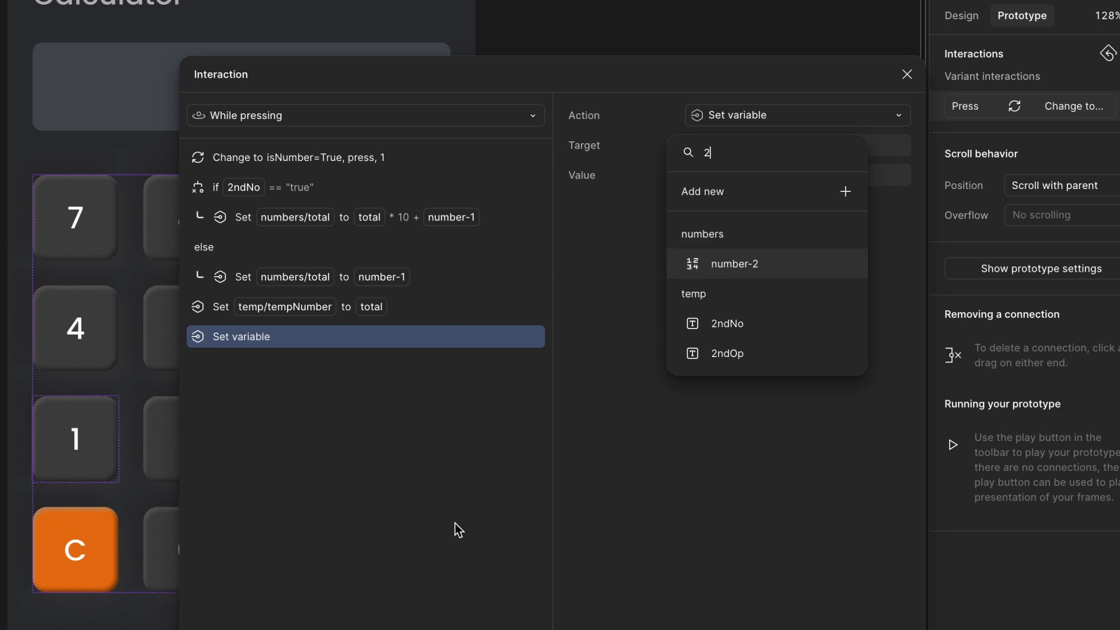
click(774, 334)
text("")
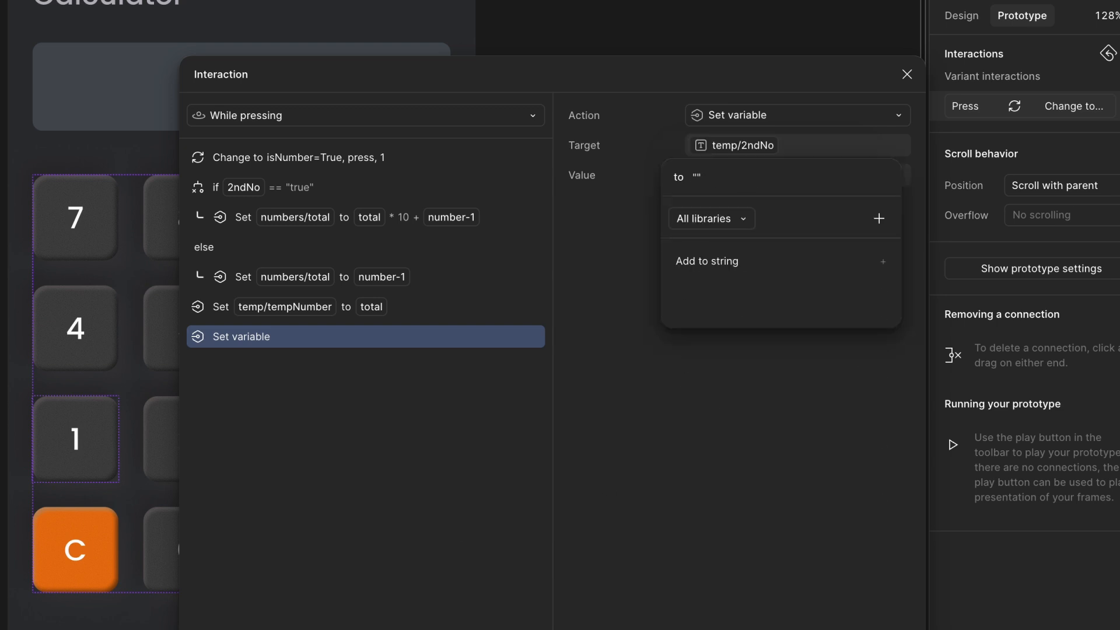
key(Left)
text(true)
click(831, 539)
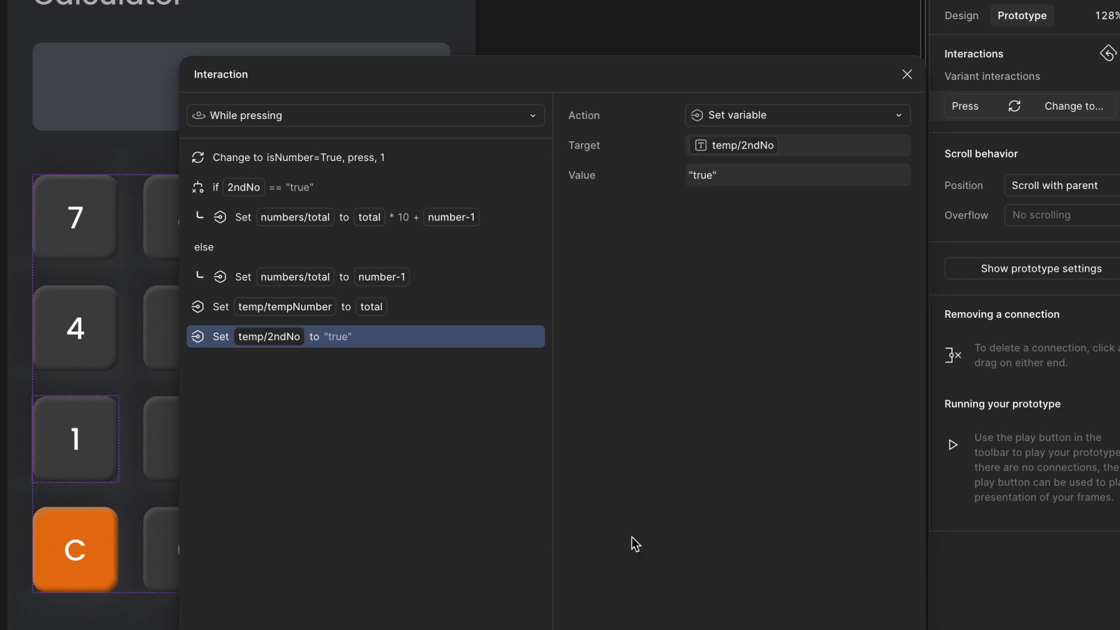
- Add another action setting temp/2ndOp to "false"
click(198, 629)
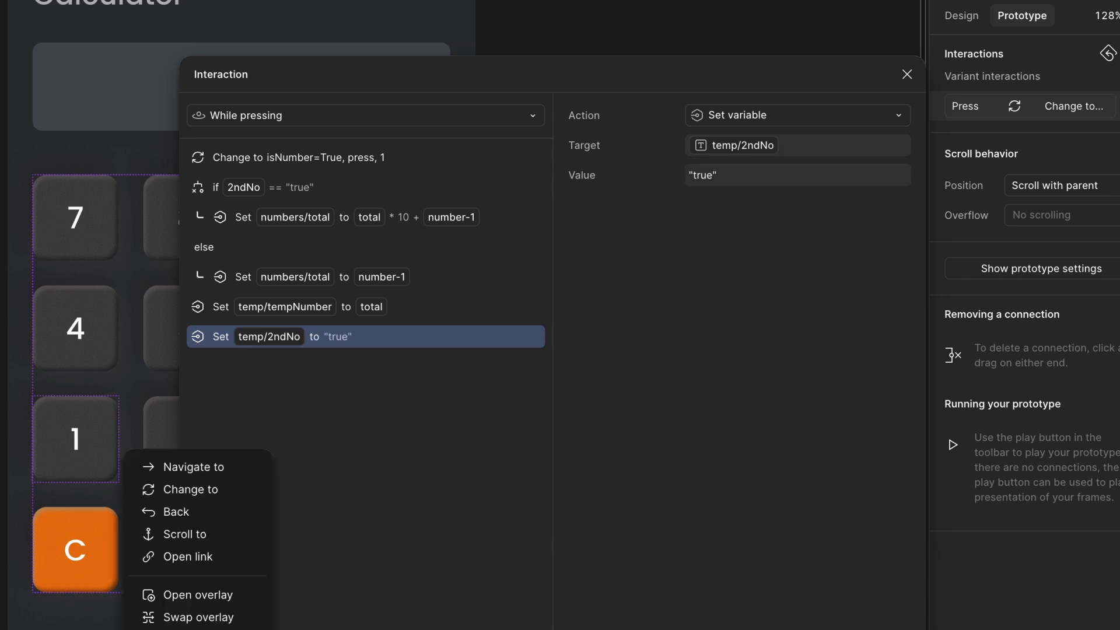
click(198, 629)
text(2)
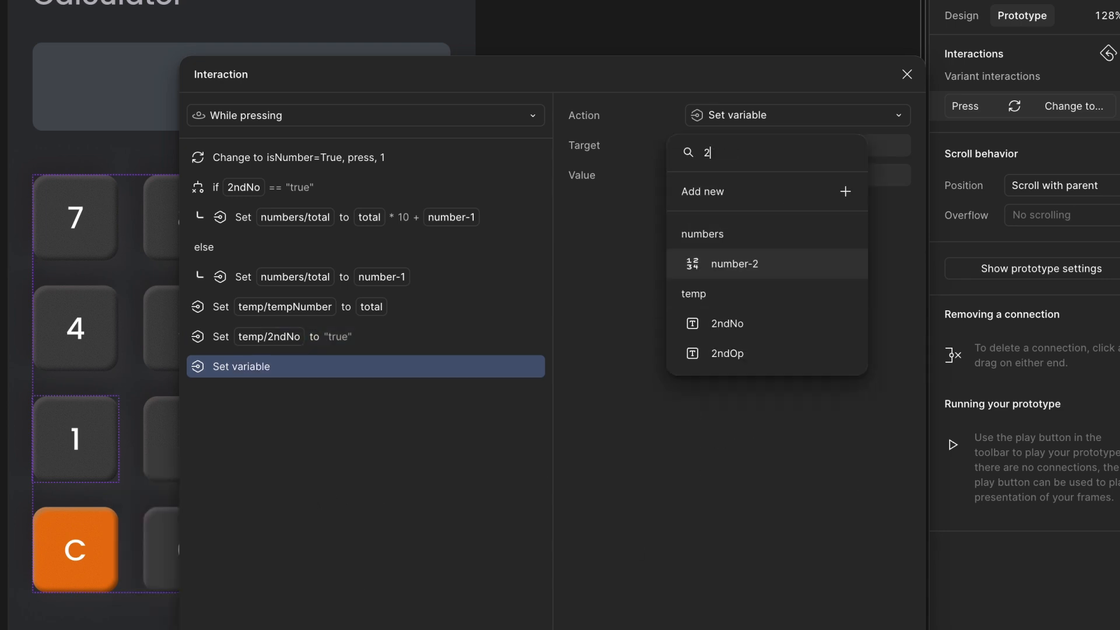
click(750, 365)
text("false")
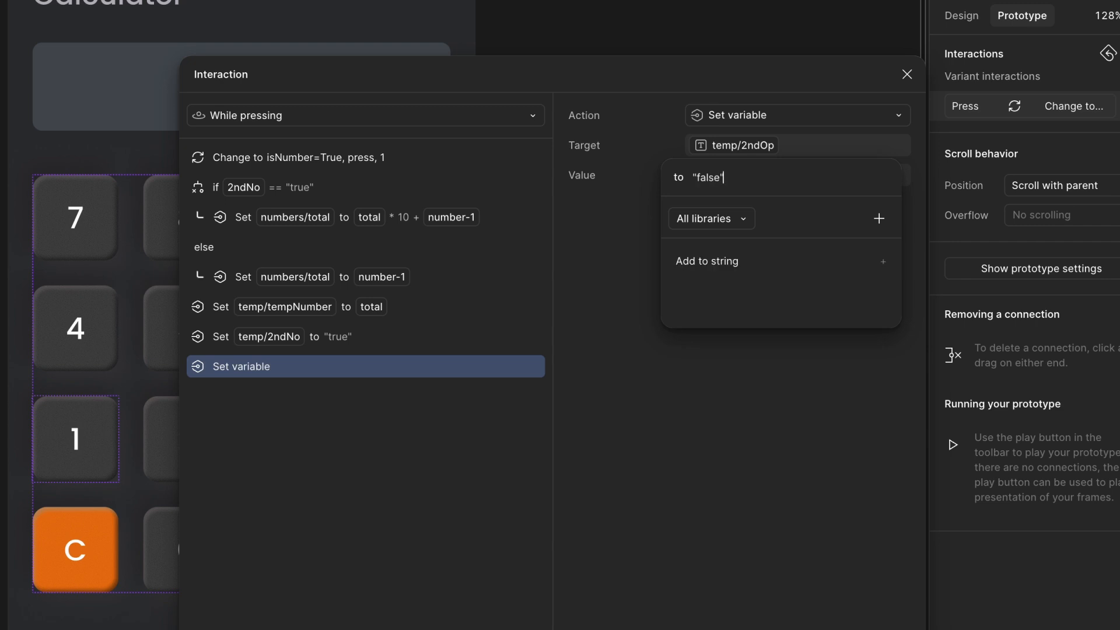
key(Return)
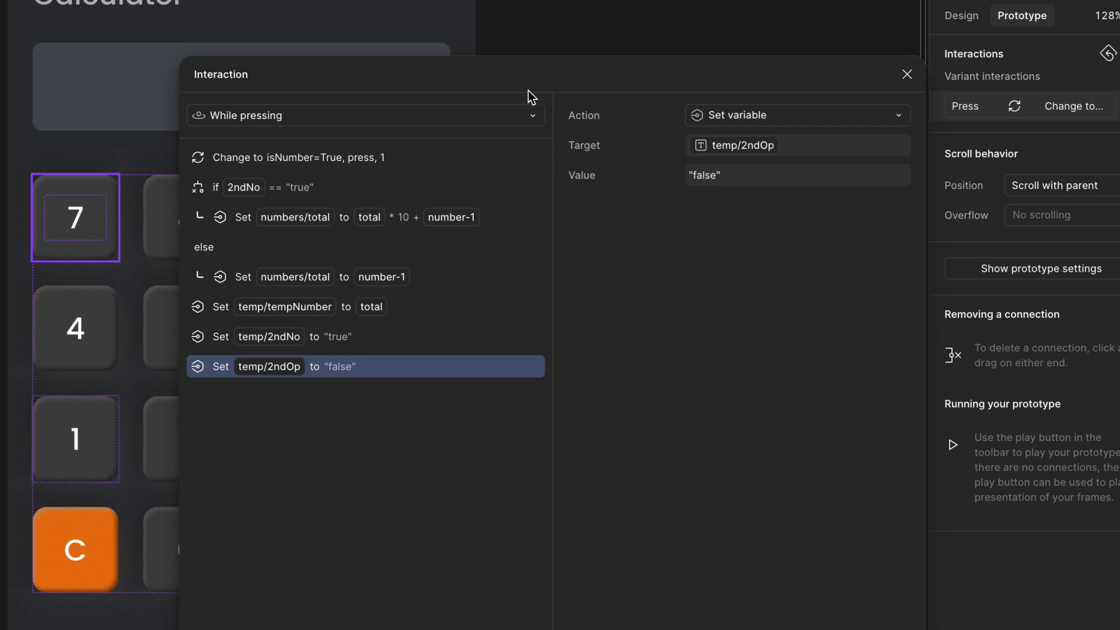
- Move the Change to action to the end of the 1 key's action list
drag(528, 87, 528, 84)
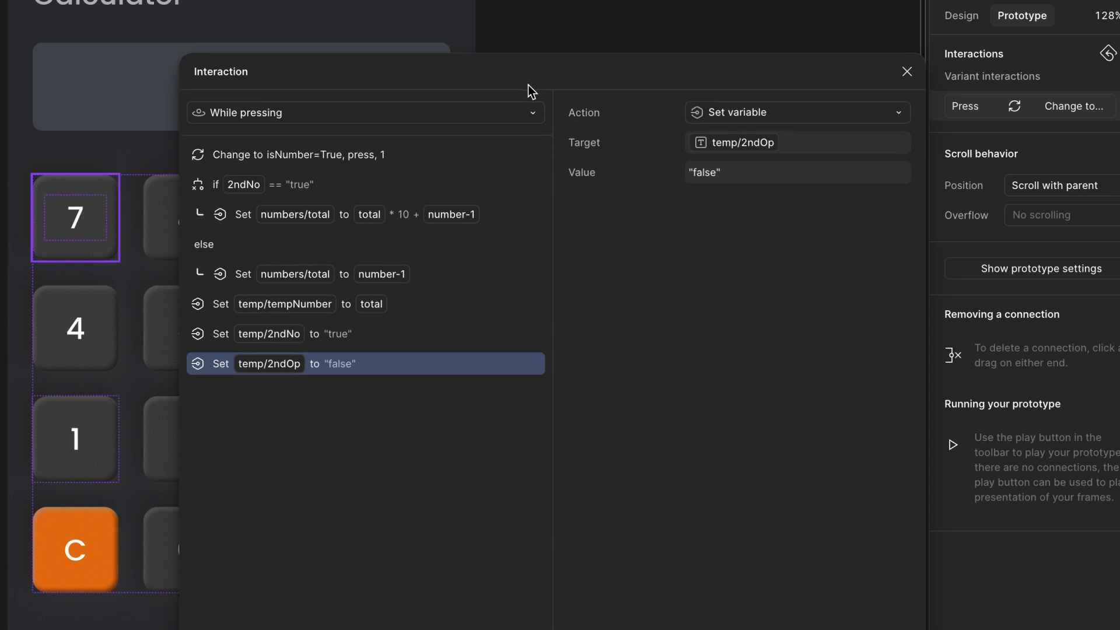
click(211, 194)
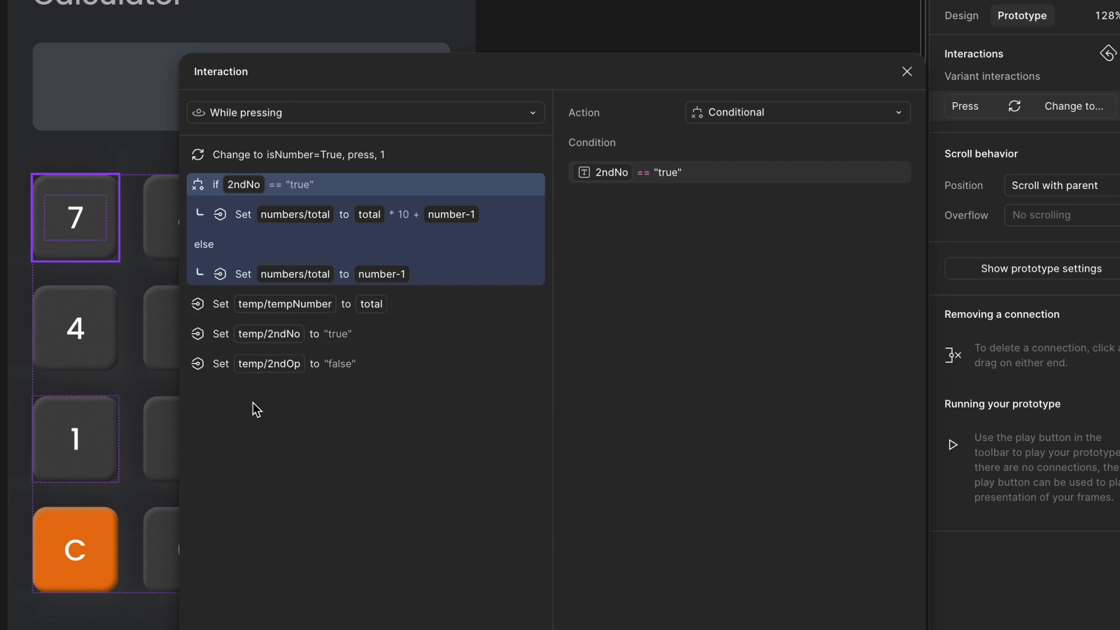
click(233, 163)
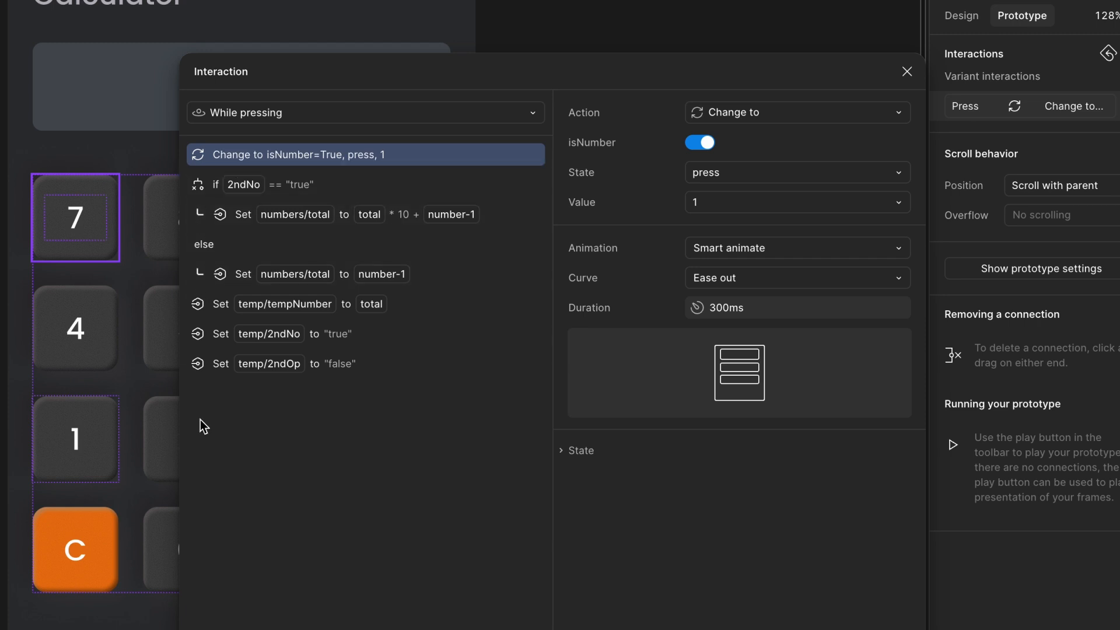
drag(211, 154, 212, 377)
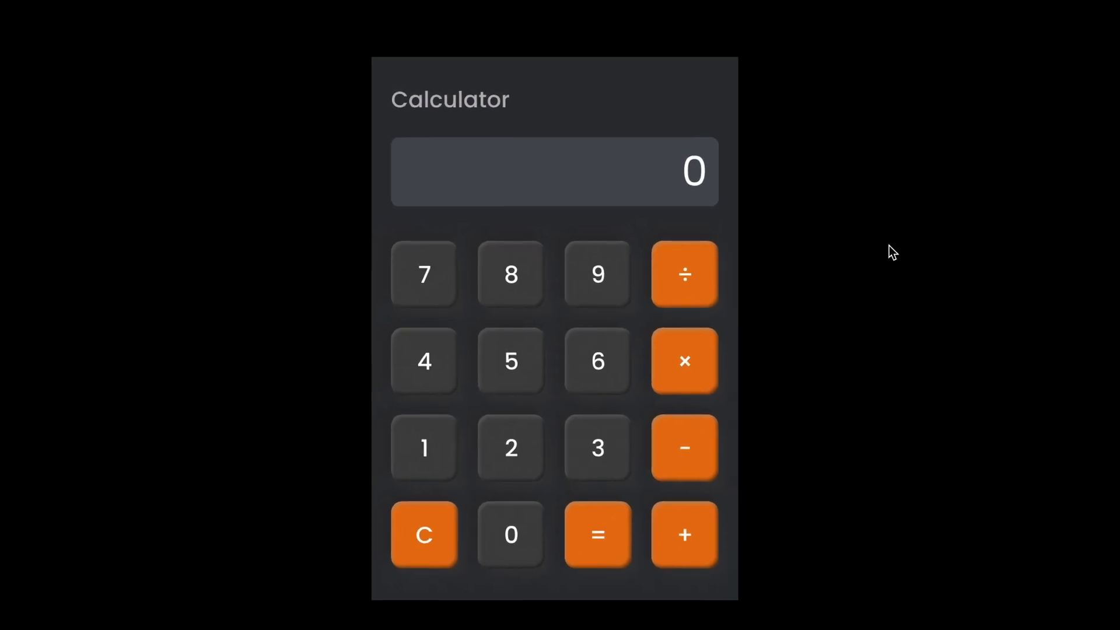
- Test pressing the 1 key in the prototype preview
click(411, 461)
click(431, 445)
click(439, 450)
click(439, 453)
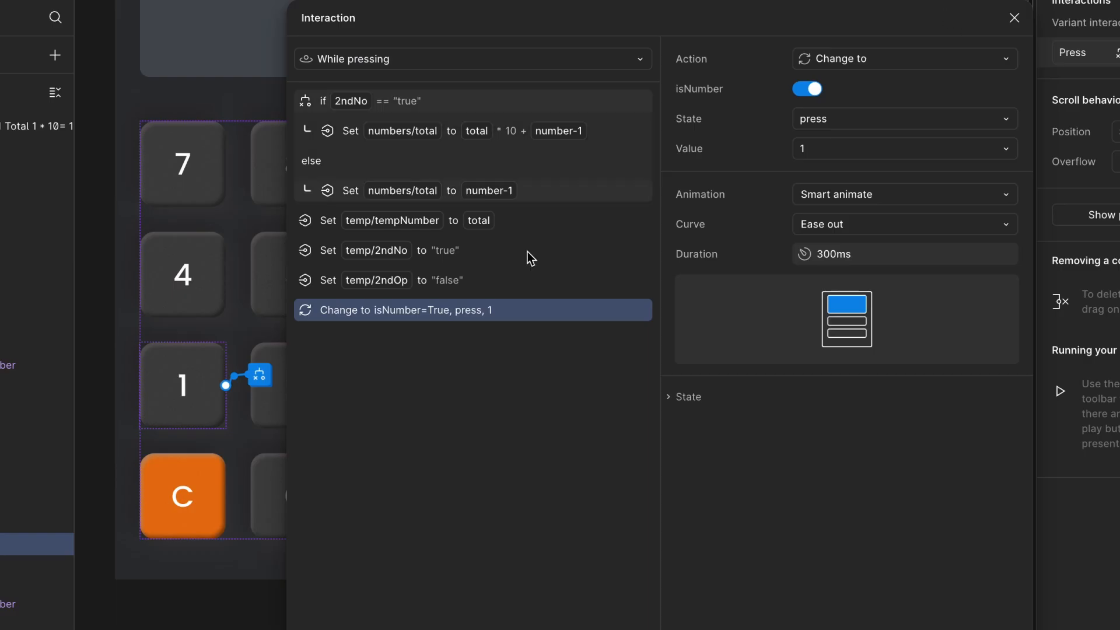
- On the 2 key's press interaction, add a Conditional action with the condition 2ndNo == "true"
click(1015, 17)
click(418, 380)
click(296, 415)
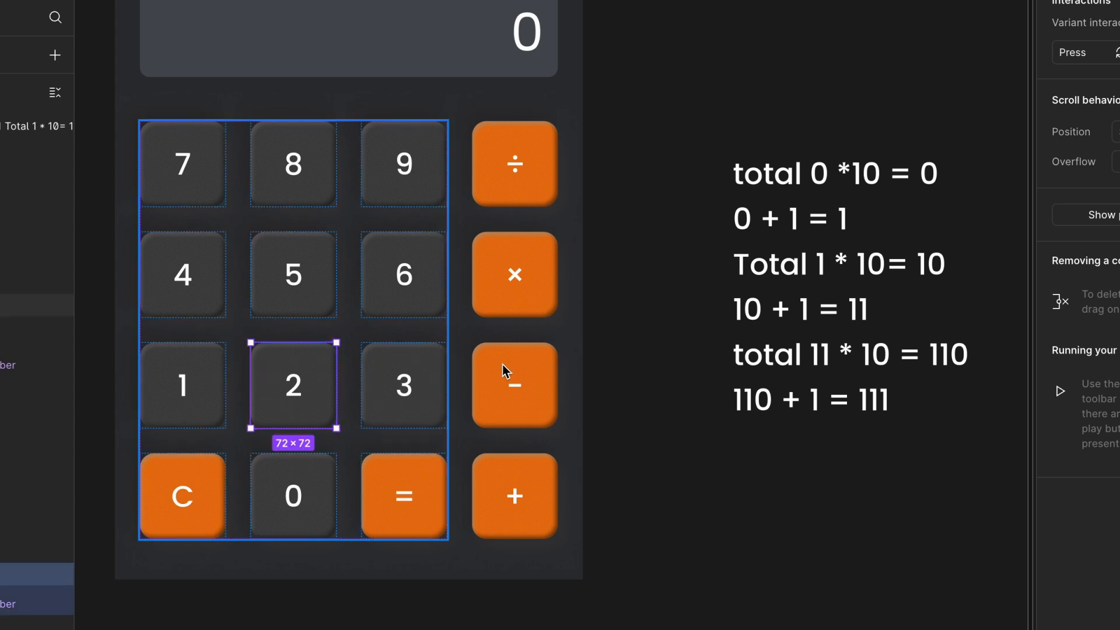
click(1077, 57)
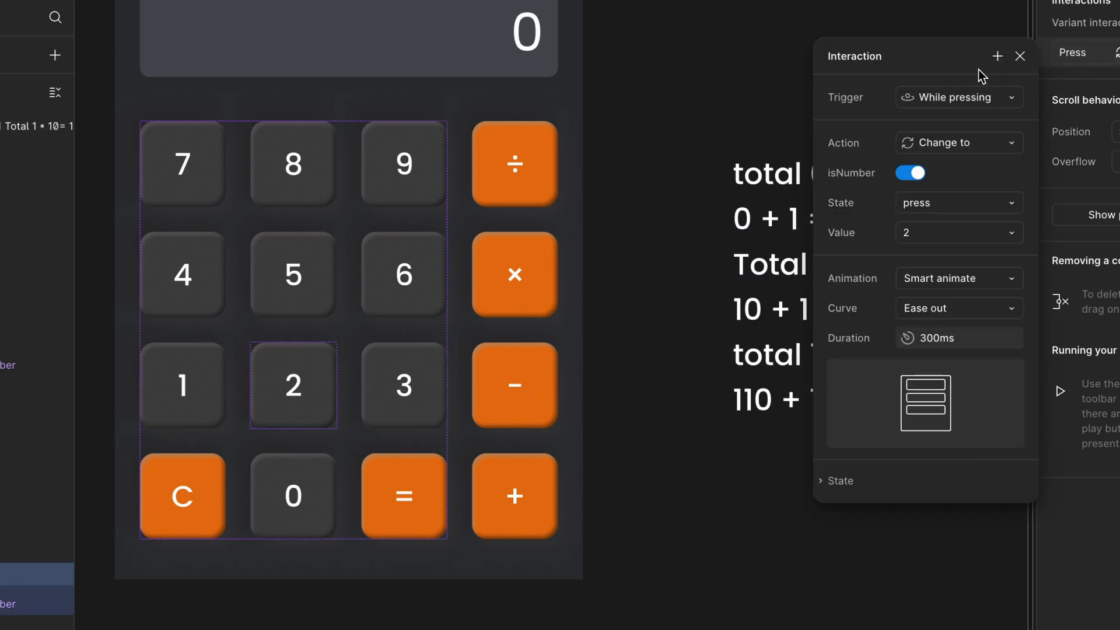
click(998, 61)
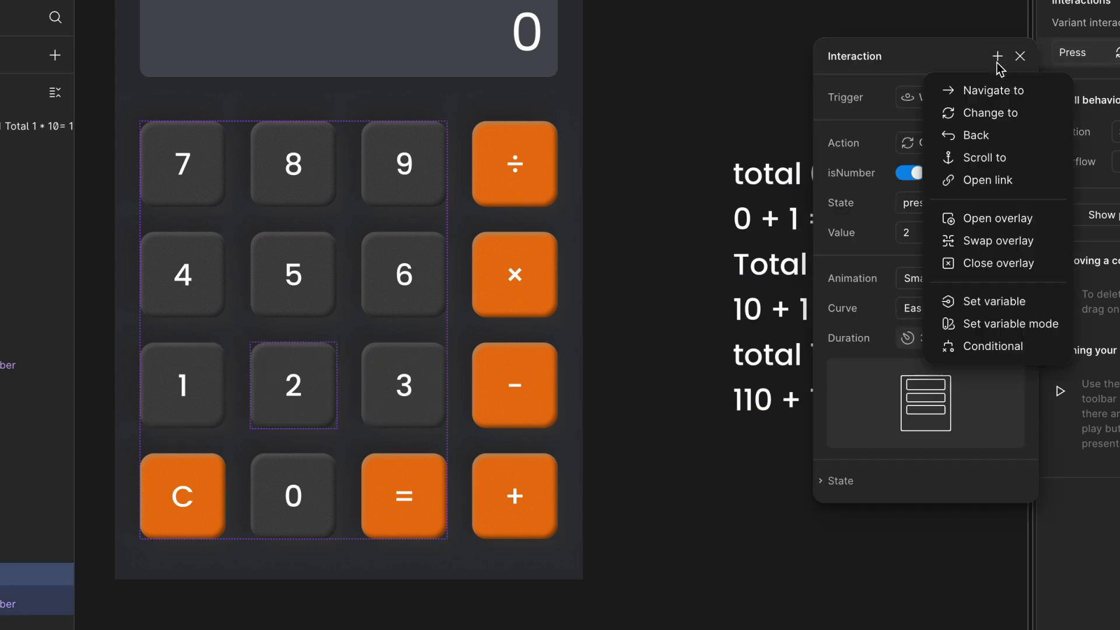
click(980, 346)
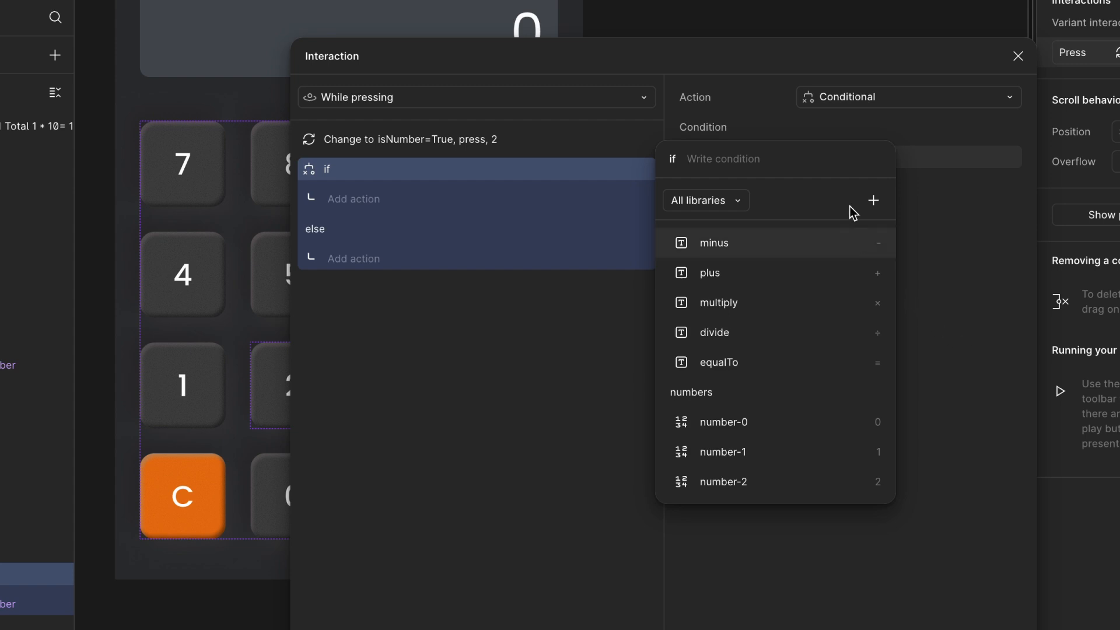
text(2)
click(764, 340)
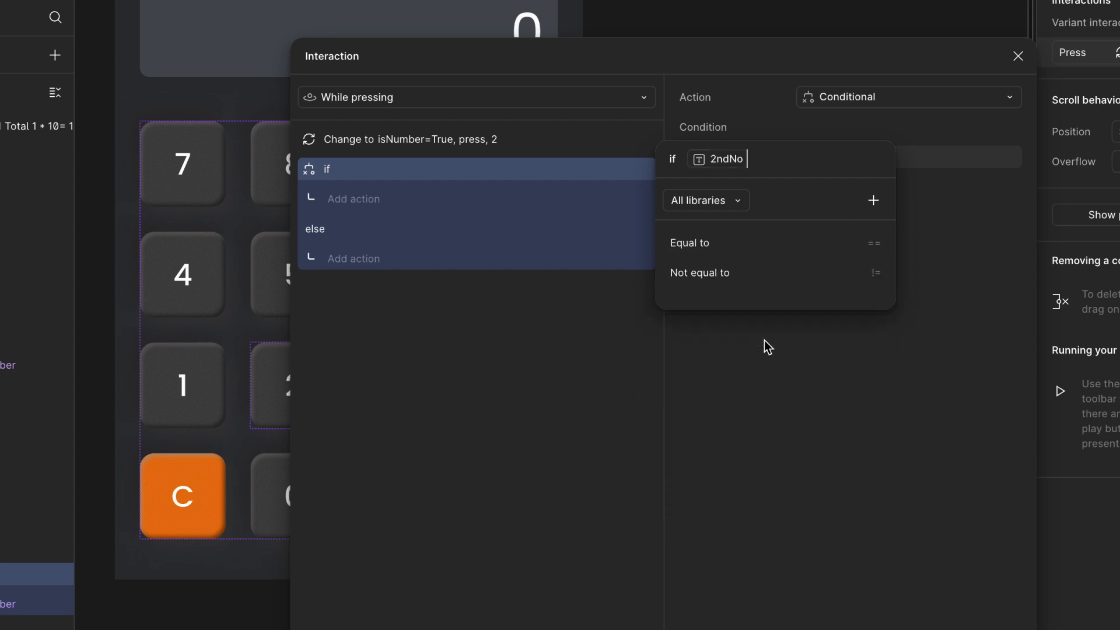
text(== "true")
key(Return)
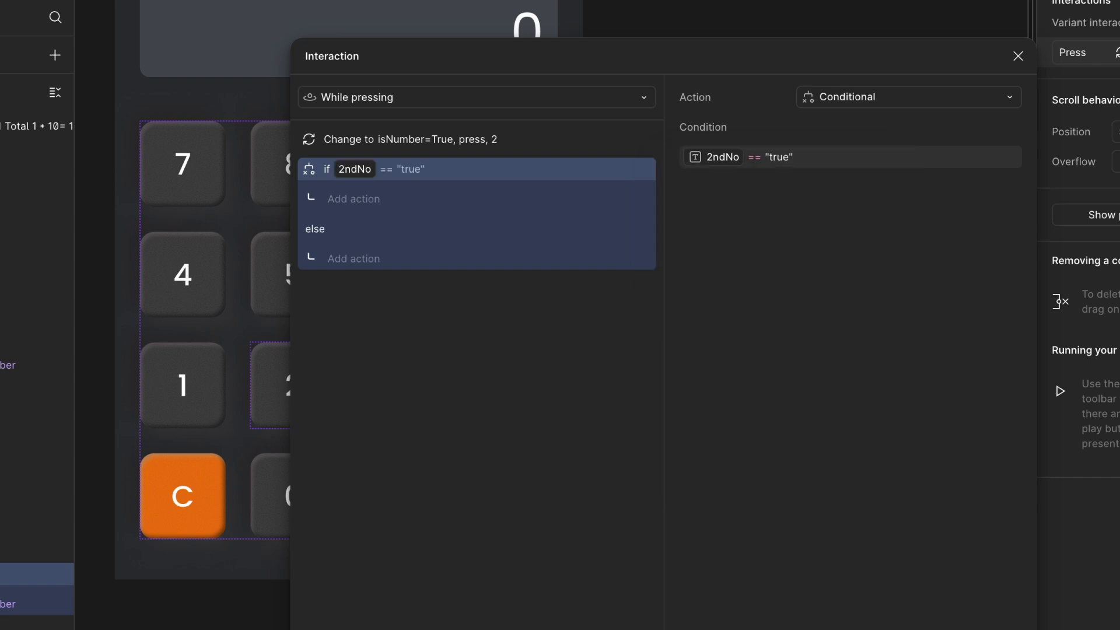
- In the if branch, add a Set variable action setting numbers/total to total * 10 + number-2
click(353, 200)
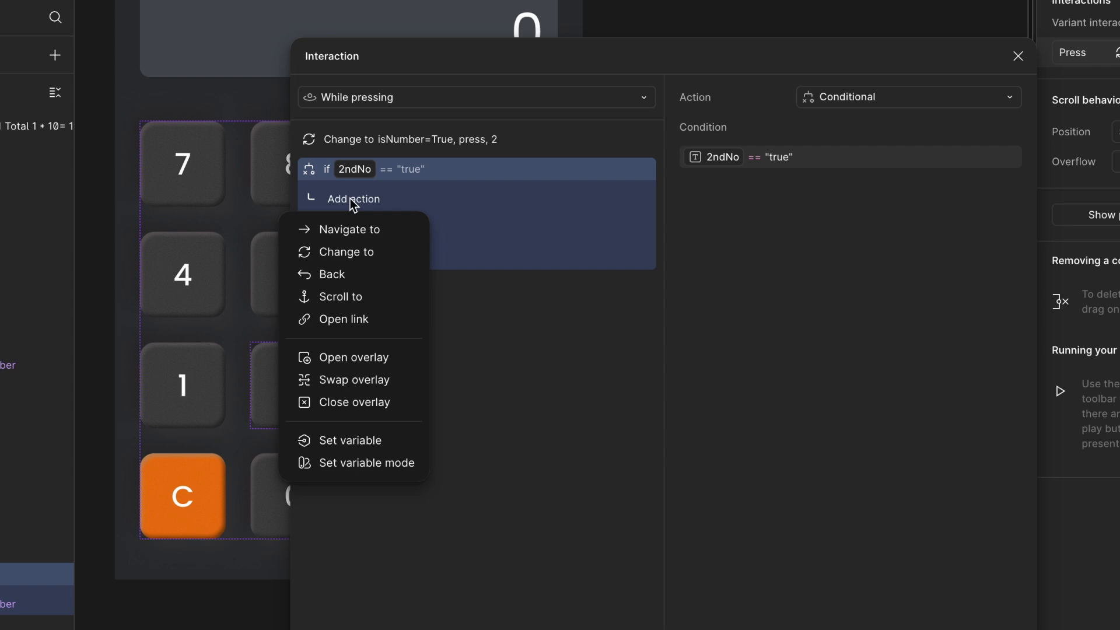
click(353, 441)
text(to)
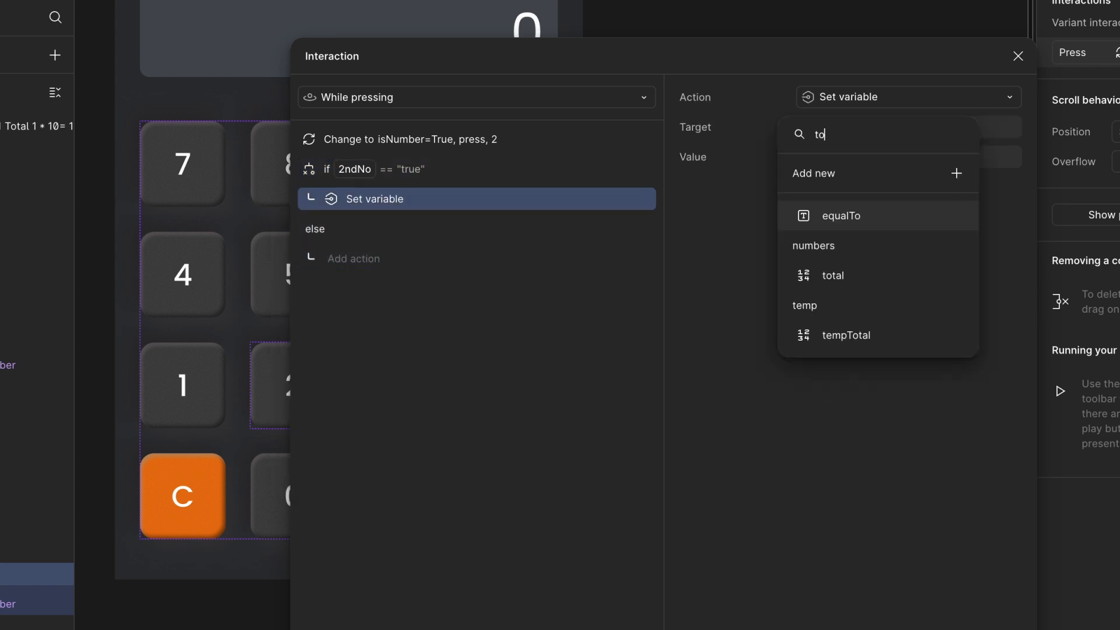
click(887, 278)
text(to to)
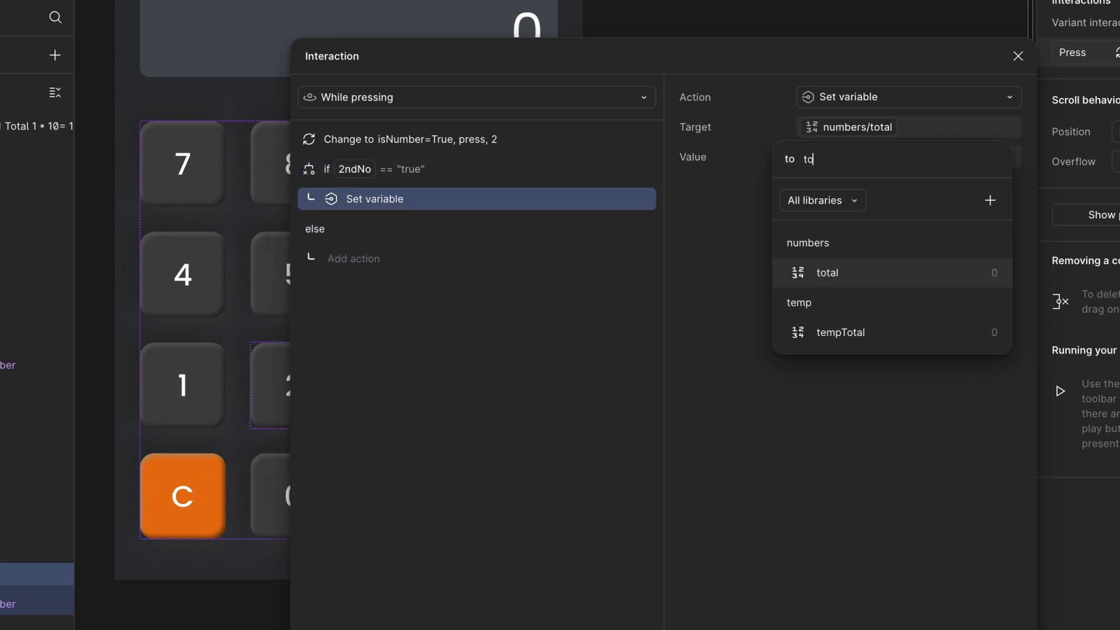
click(863, 269)
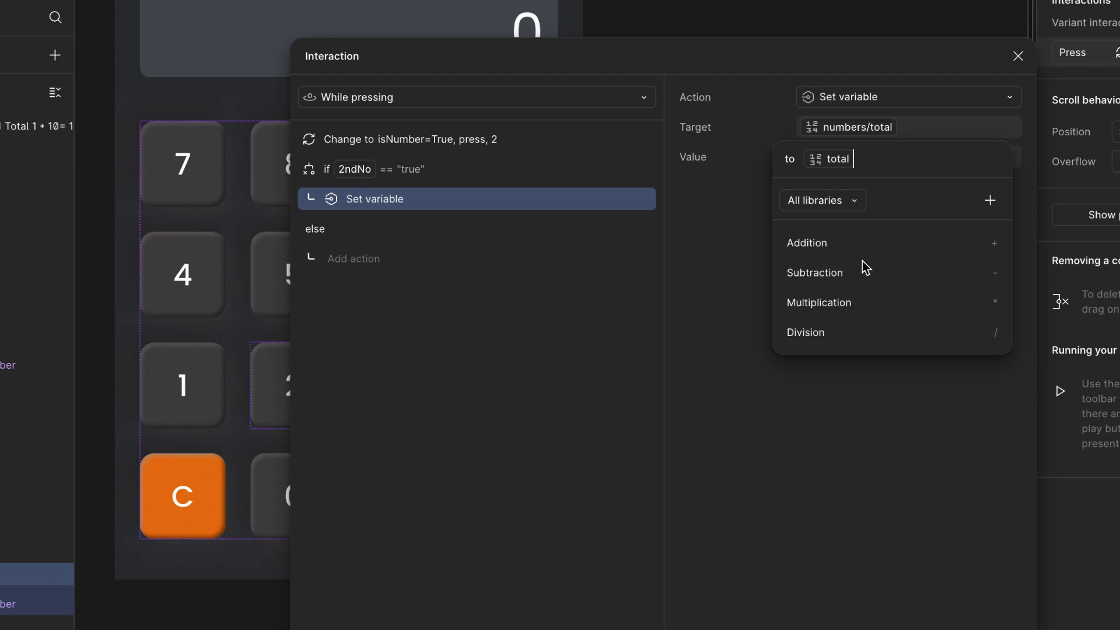
text(* 10 )
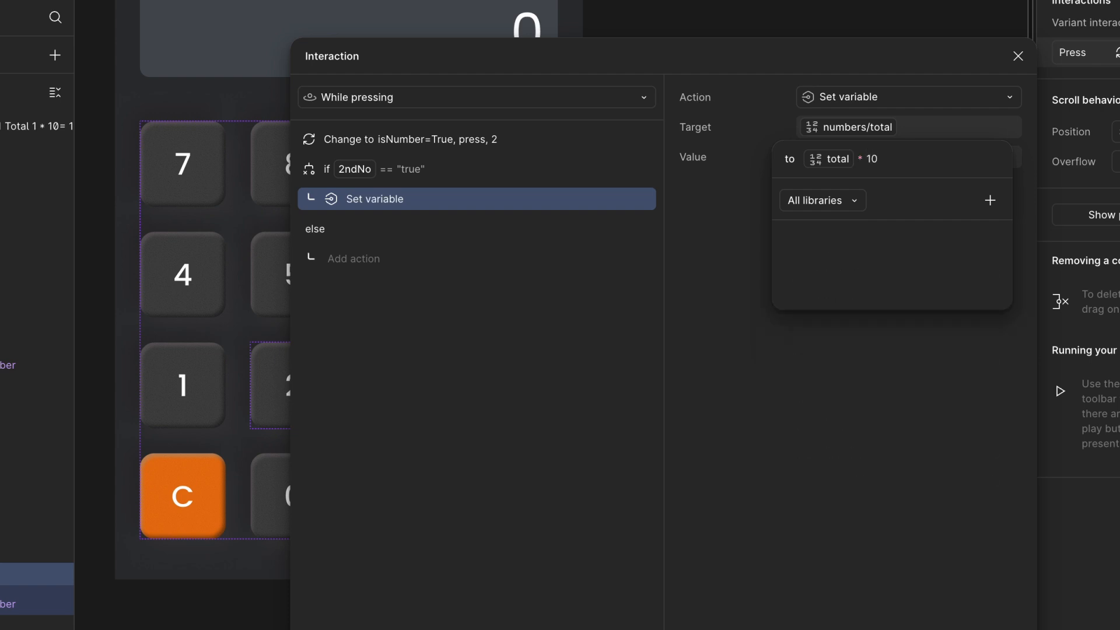
text(+ num)
click(871, 340)
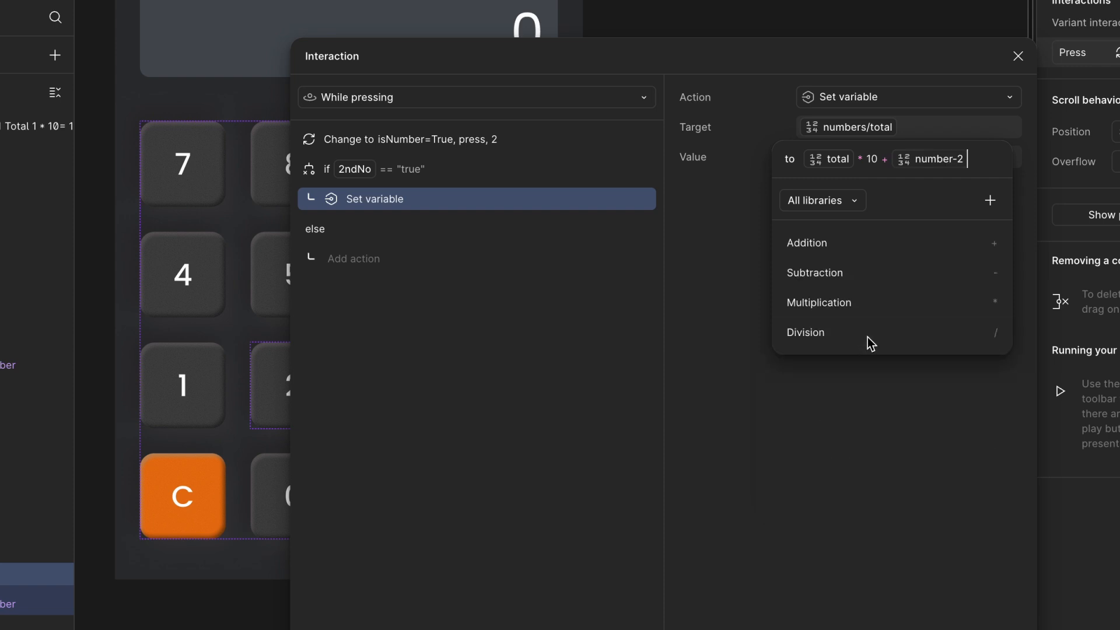
click(560, 352)
- In the else branch, add a Set variable action setting numbers/total to number-2
click(349, 256)
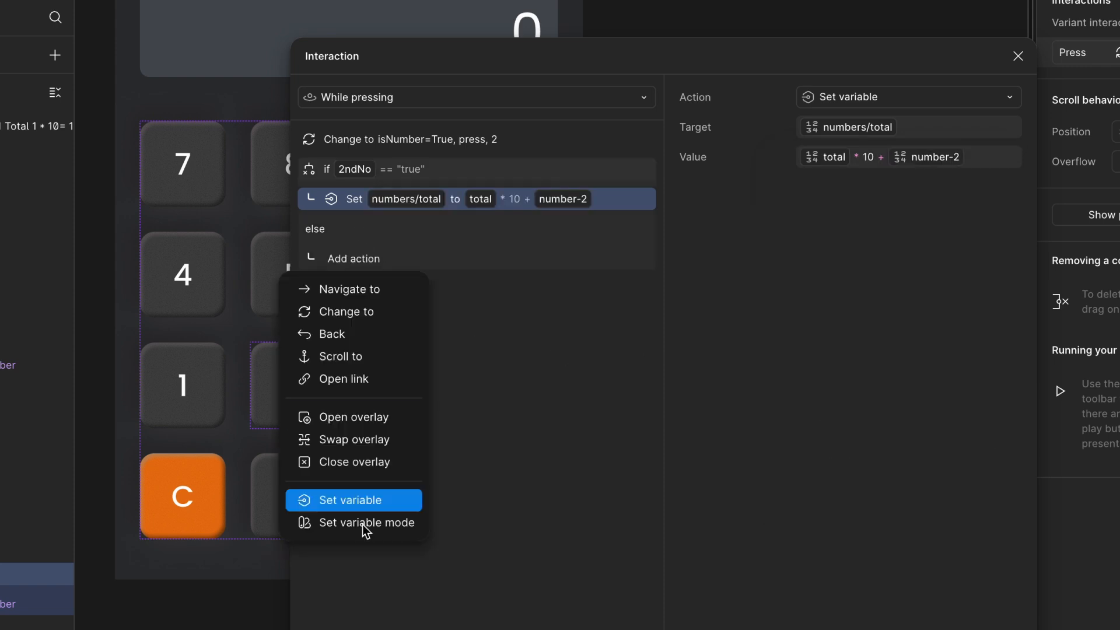
click(359, 499)
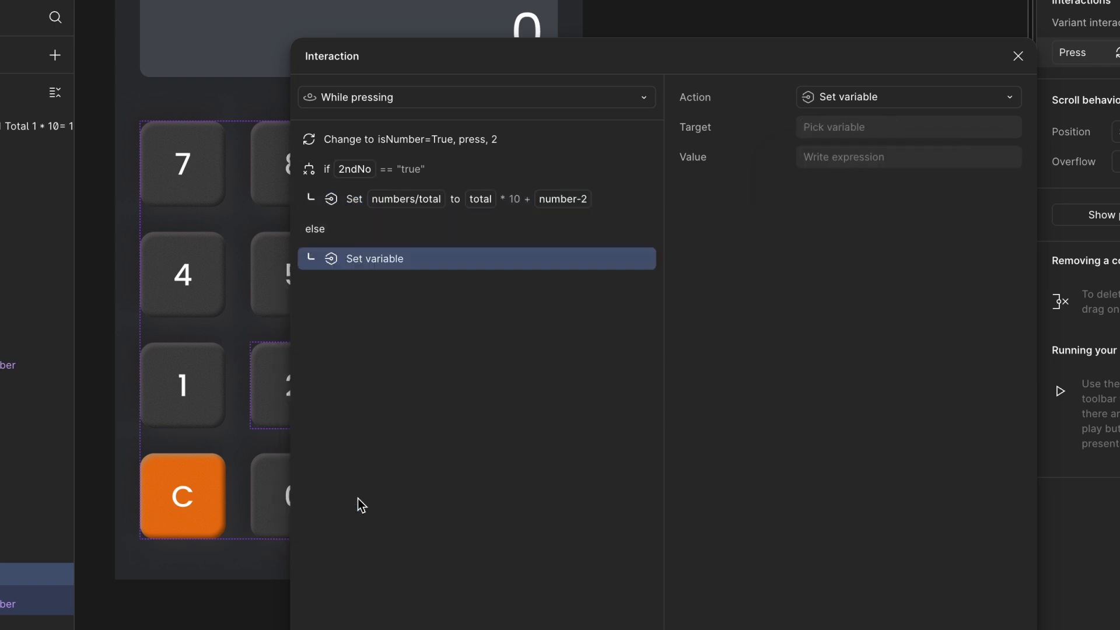
click(920, 127)
text(toto)
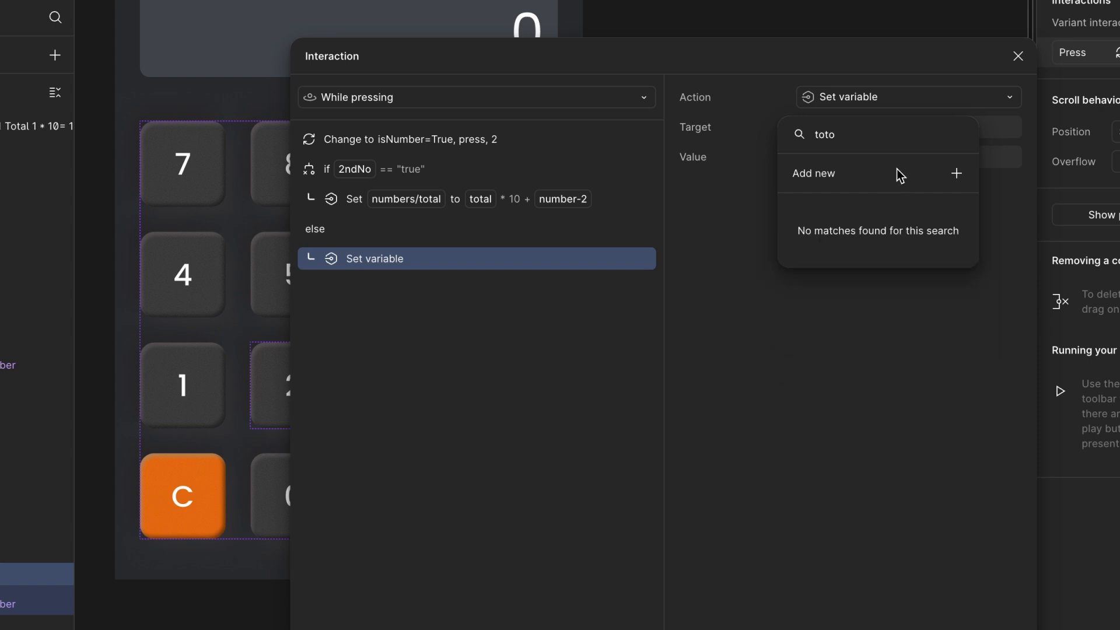
key(BackSpace)
key(BackSpace)
click(858, 278)
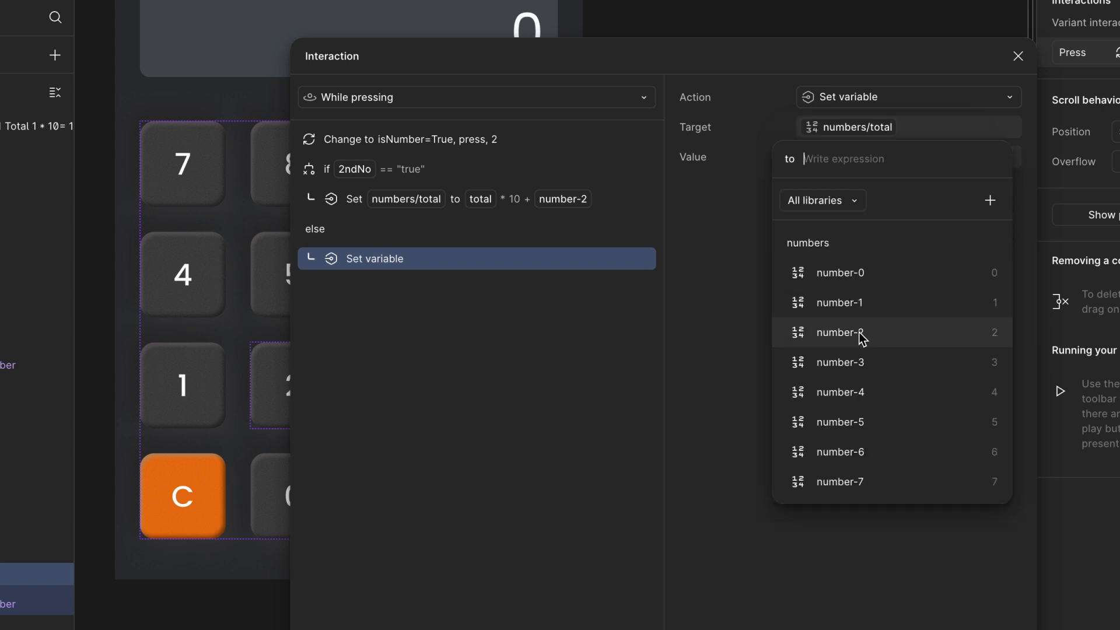
click(932, 332)
click(537, 355)
- Add a Set variable action after the conditional setting temp/tempNumber to total
click(314, 169)
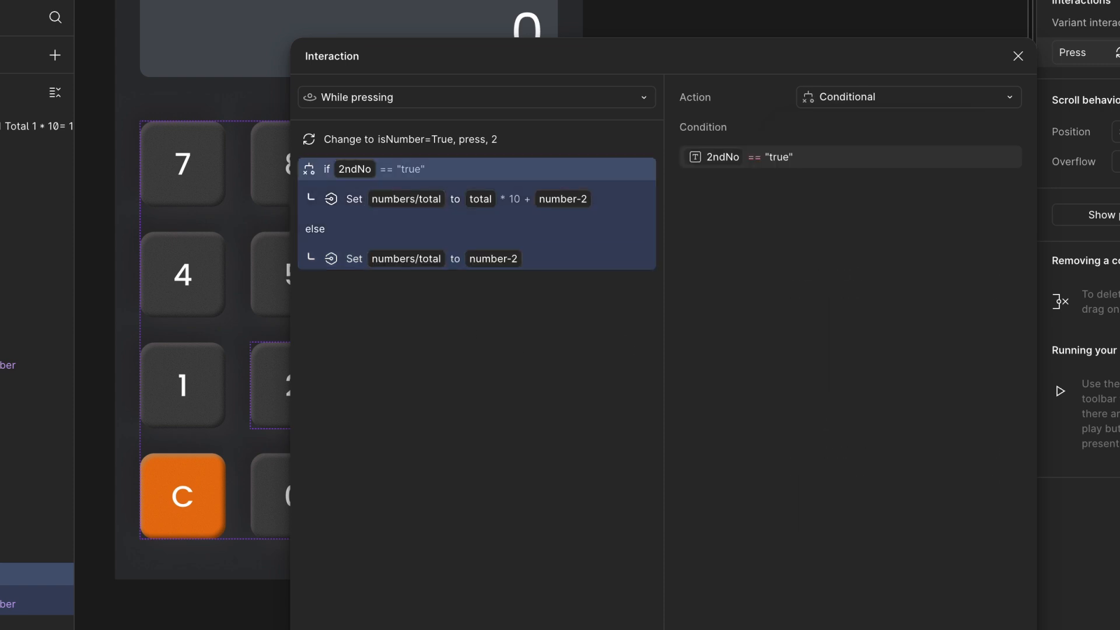
click(259, 623)
click(328, 622)
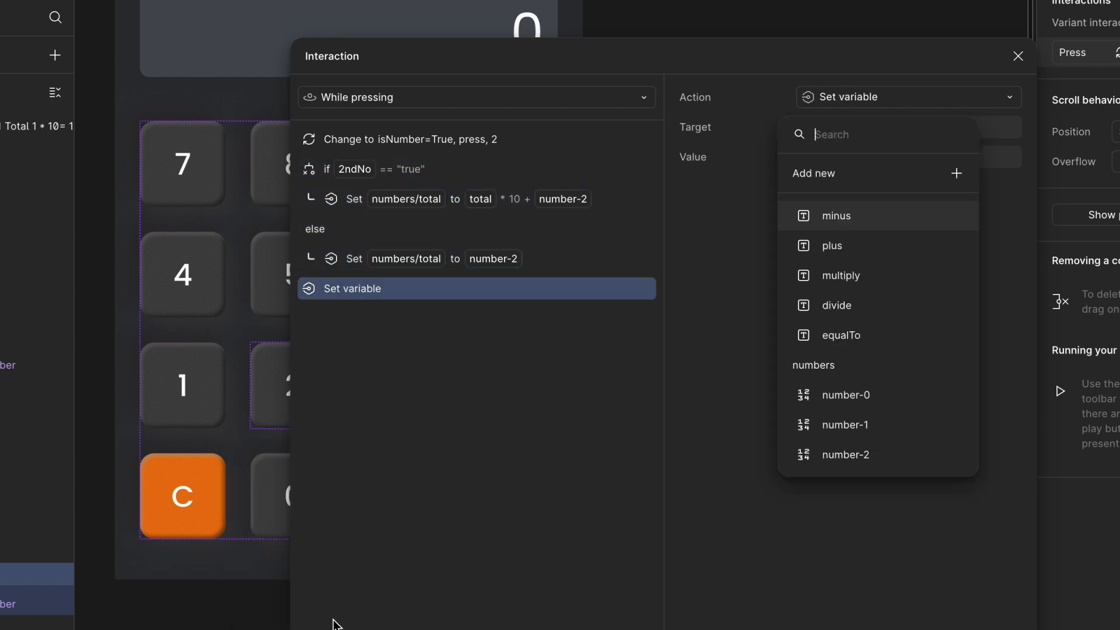
text(te)
click(816, 276)
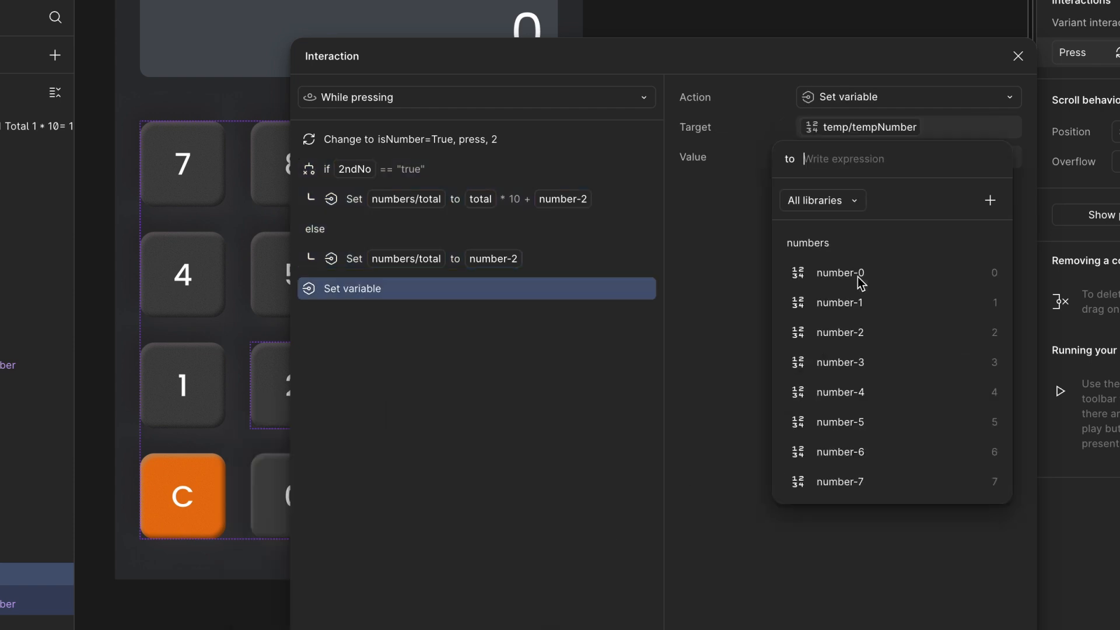
text(to)
click(865, 273)
click(433, 448)
- Add another action setting temp/2ndNo to "true"
click(309, 629)
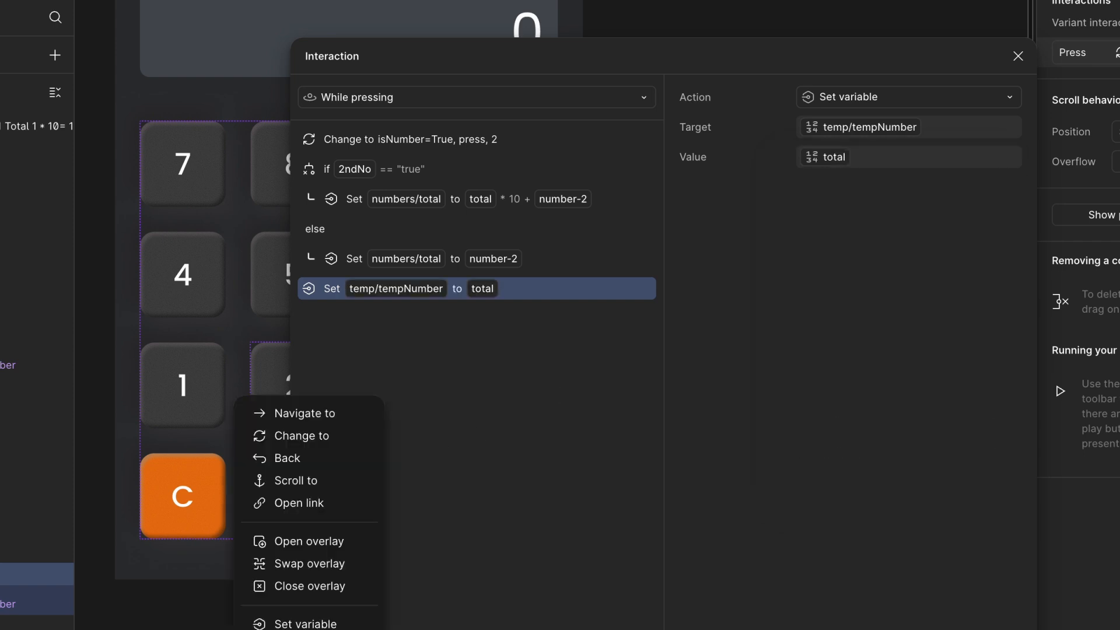
click(336, 625)
text(2)
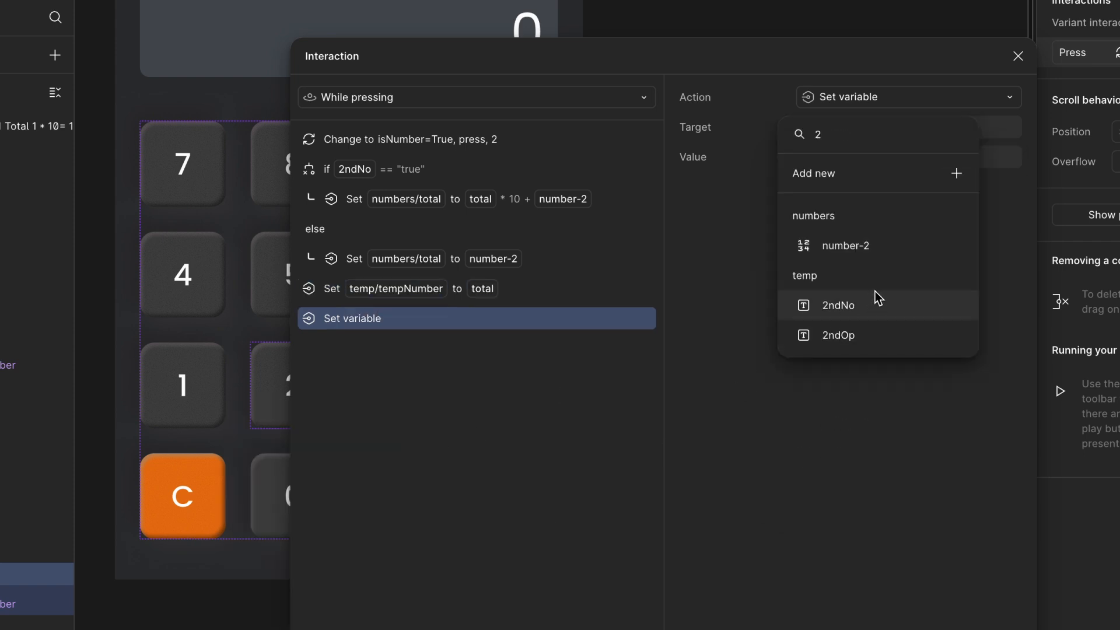
click(871, 308)
text("r)
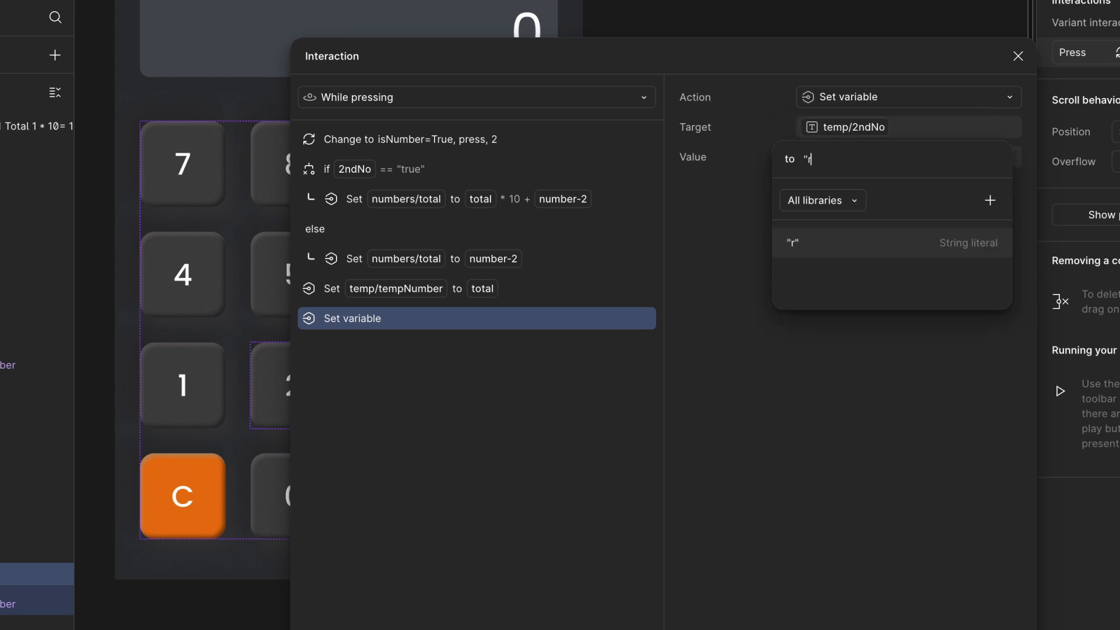
key(BackSpace)
text(tru)
key(Return)
click(863, 156)
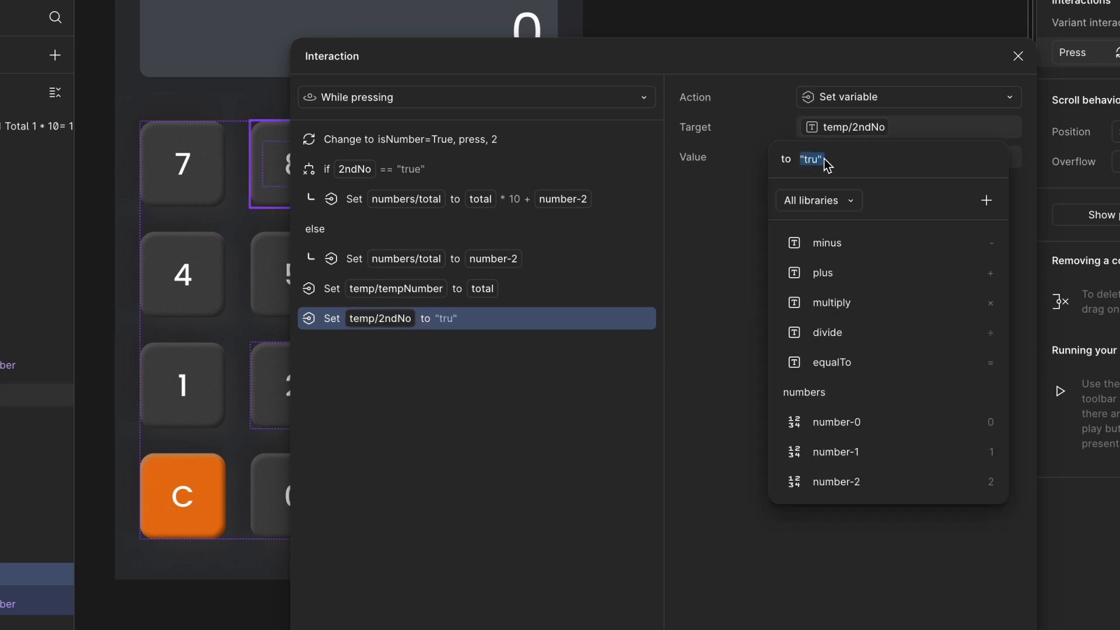
text(e)
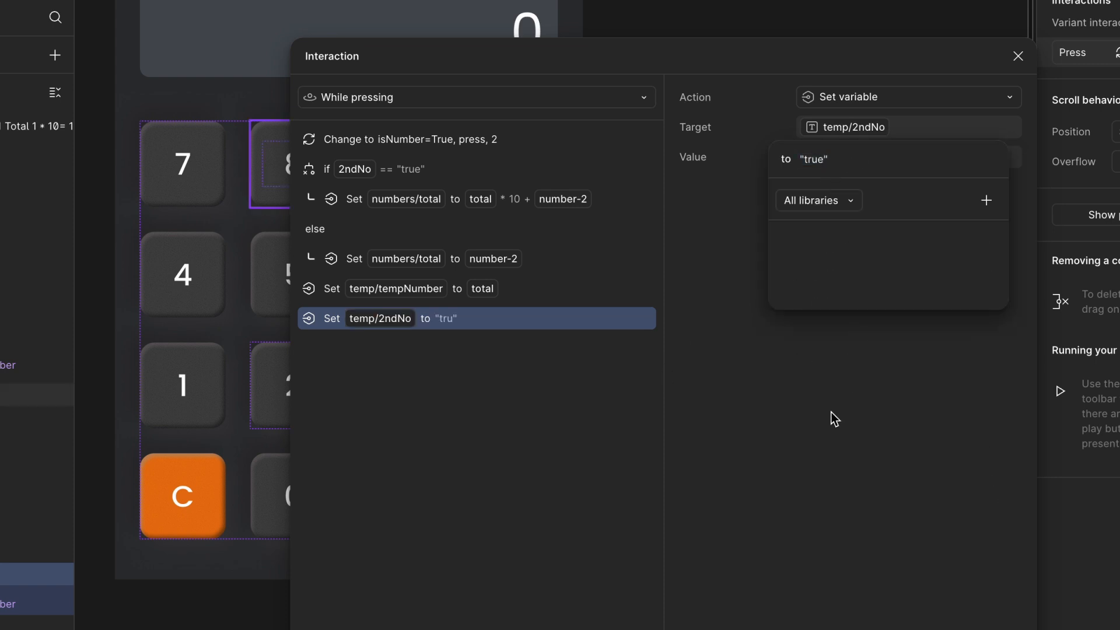
key(Return)
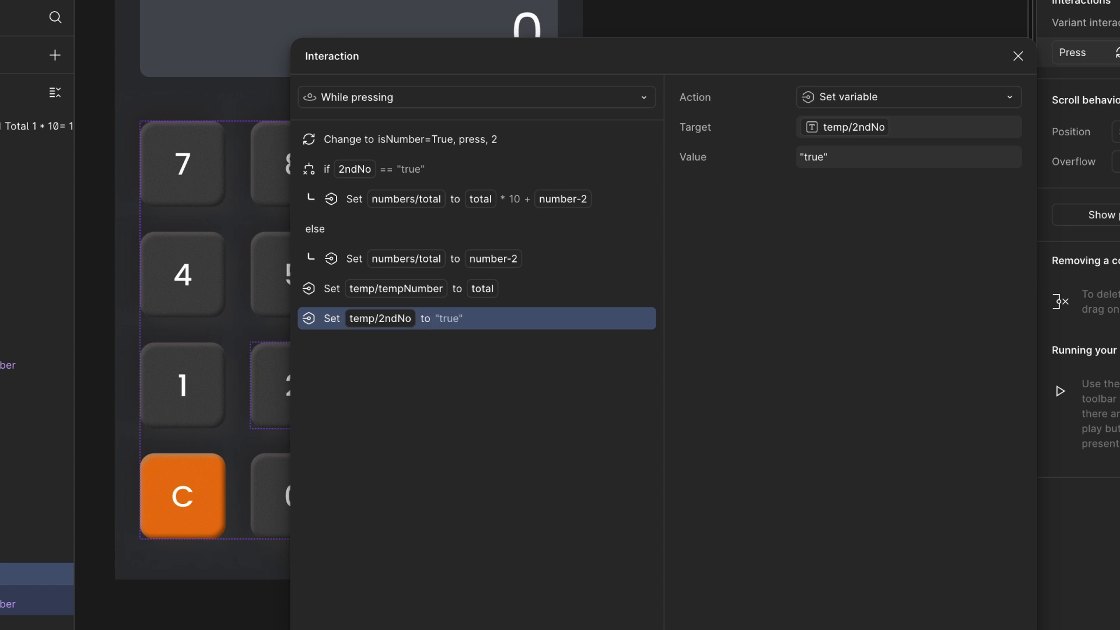
- Add another action setting temp/2ndOp to "false"
click(309, 629)
click(305, 624)
text(2)
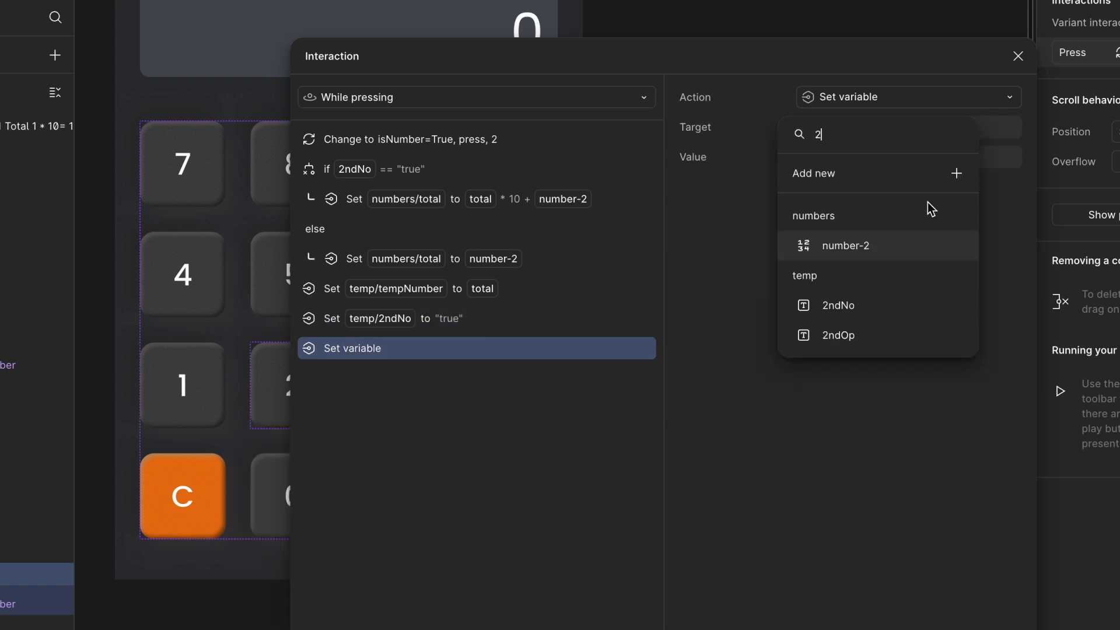
click(815, 334)
text("f)
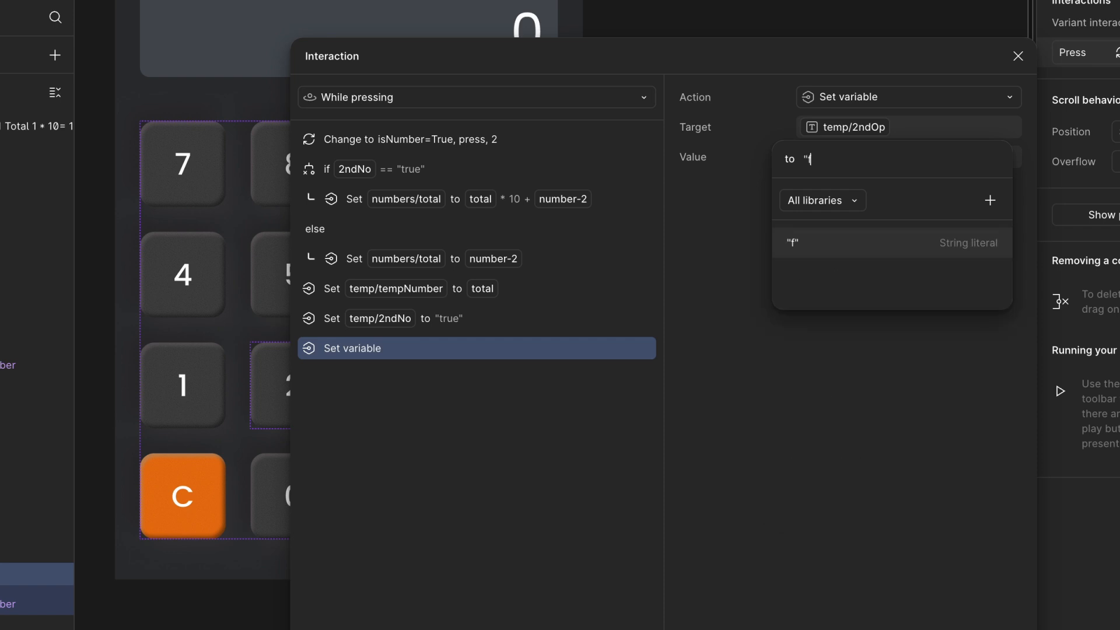
text(alse")
key(Return)
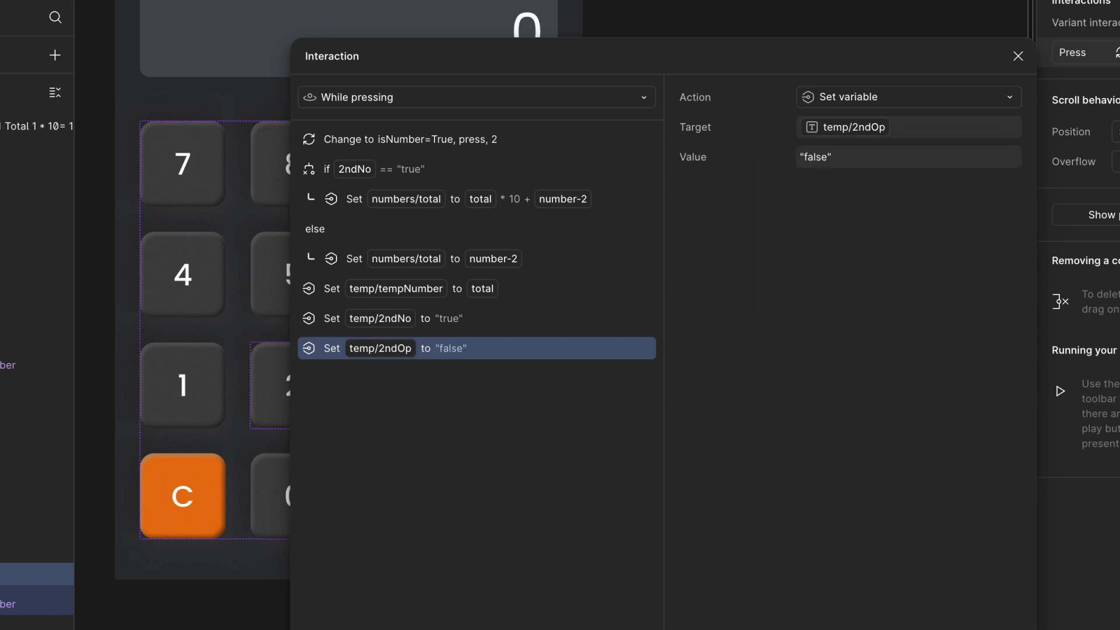
- Move the Change to action to the end of the 2 key's action list
drag(310, 148, 310, 357)
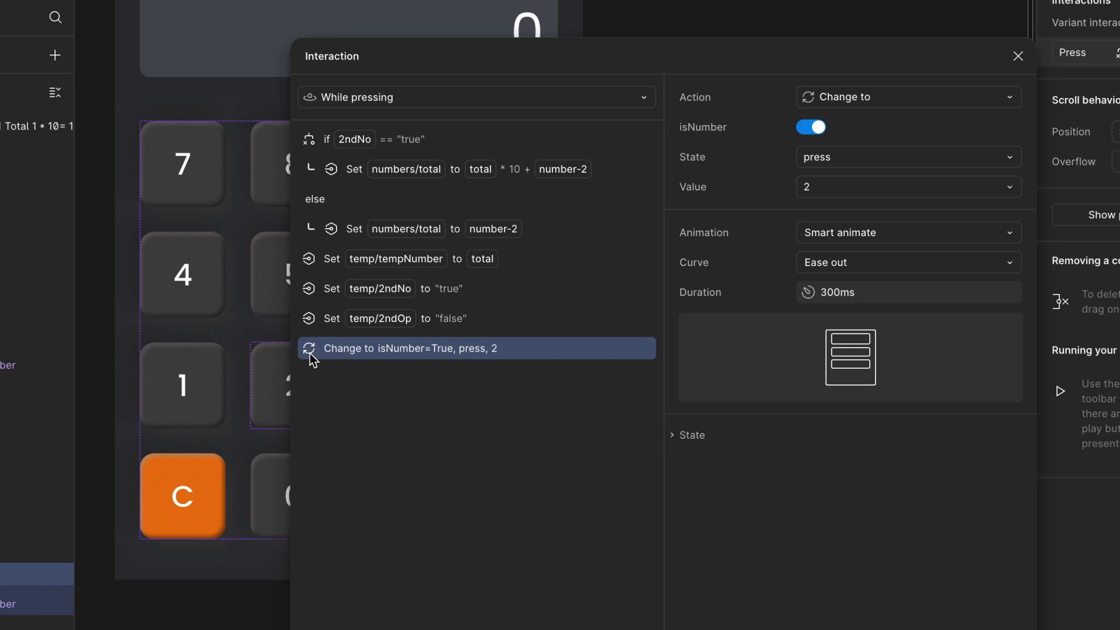
click(1017, 56)
- Inspect the press interactions already set up on the 3 and 6 keys
click(507, 361)
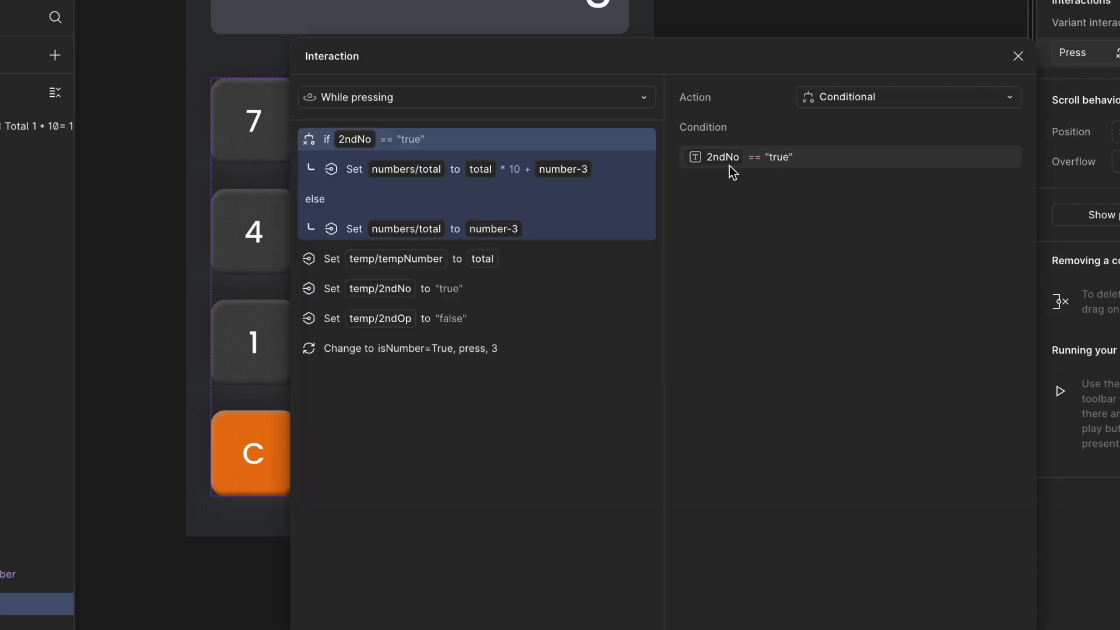
click(1073, 55)
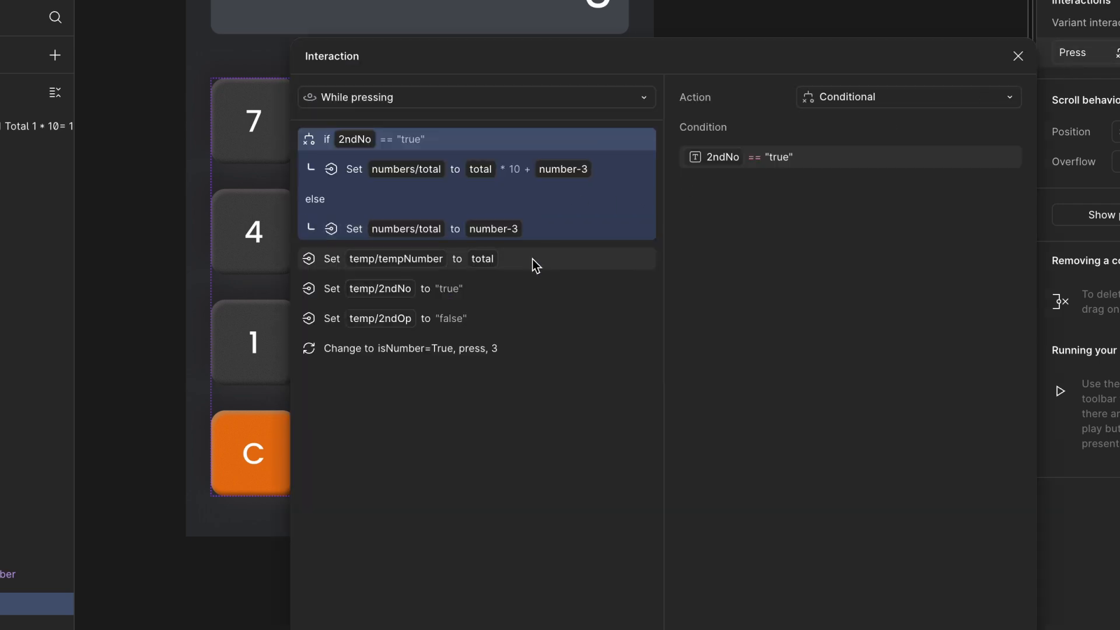
click(1018, 56)
click(480, 235)
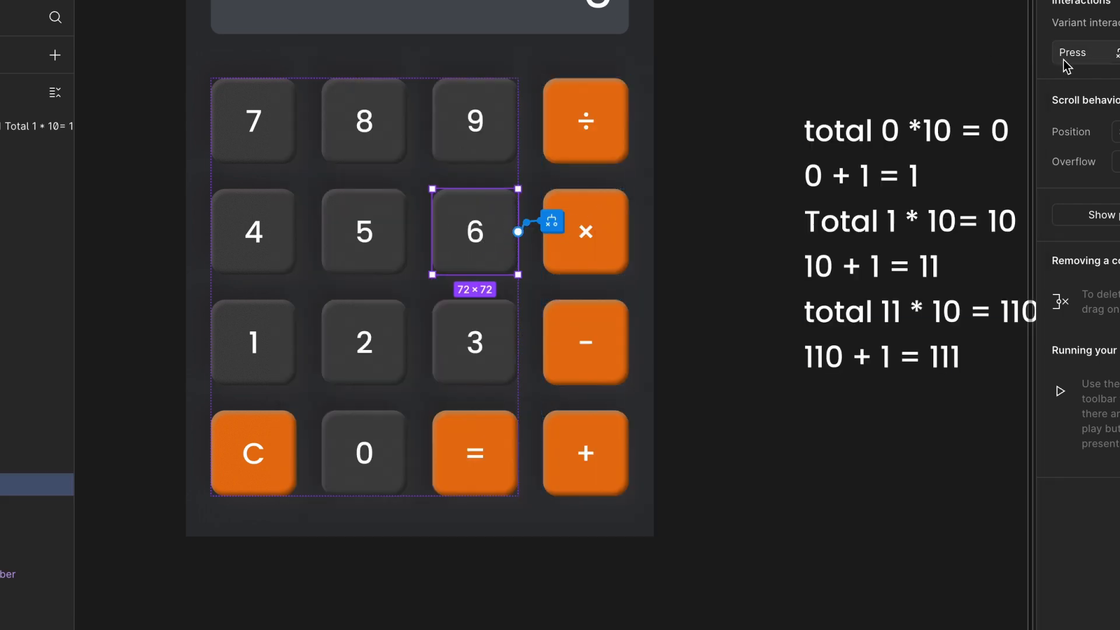
click(1063, 55)
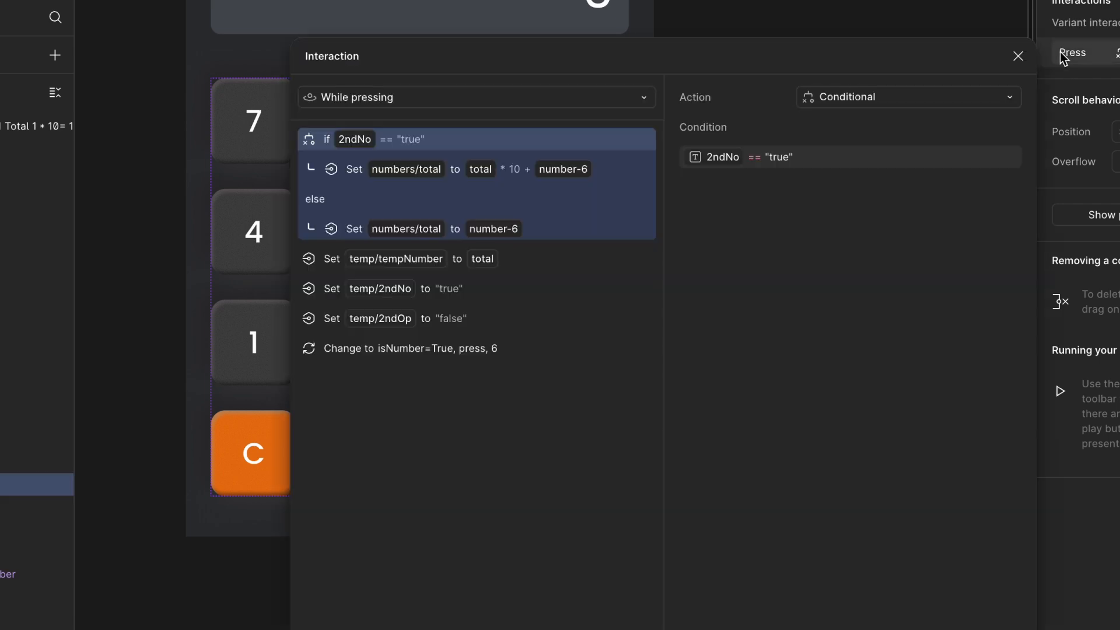
click(1019, 57)
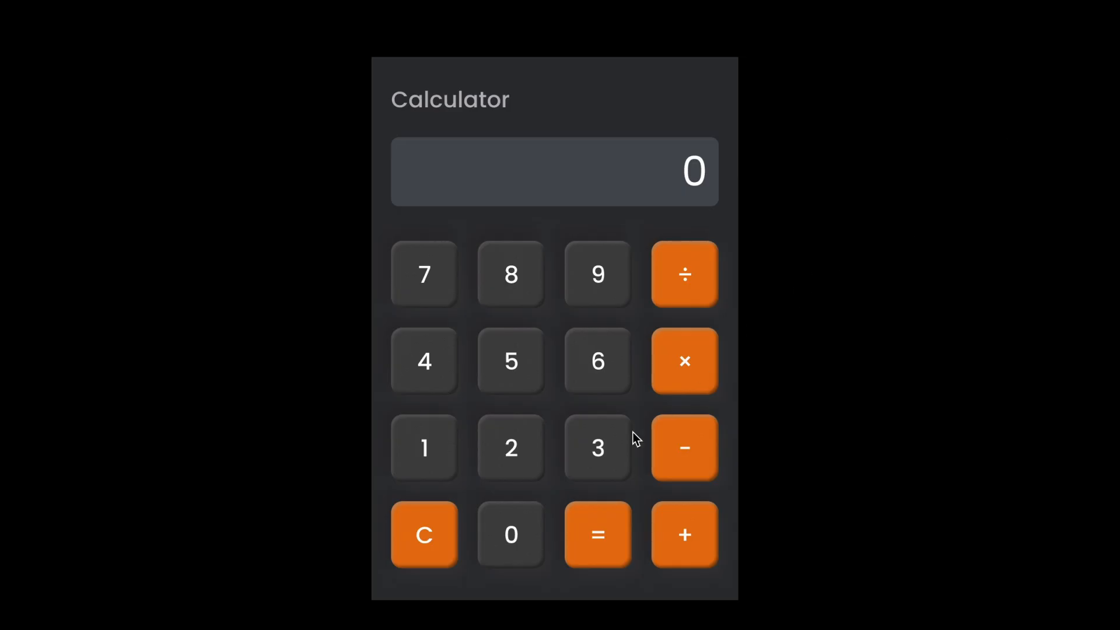
- Test pressing the 3, 2 and 1 keys in the prototype preview
click(612, 449)
click(500, 455)
click(452, 458)
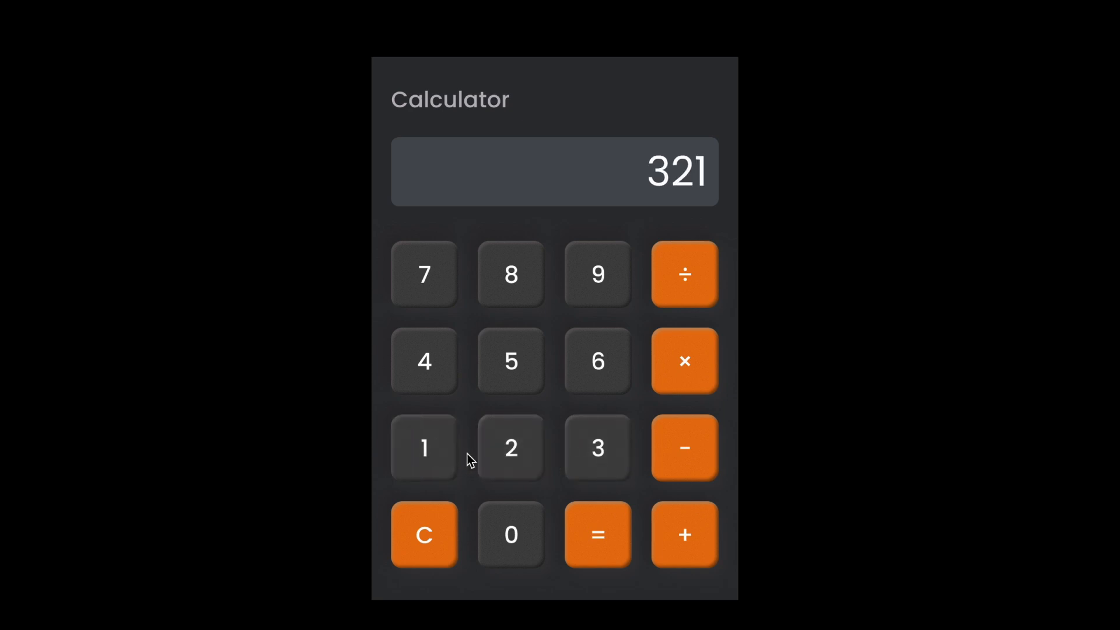
- Continue testing the 4, 0, 6, 1, 2 and 3 keys in the prototype preview
click(439, 384)
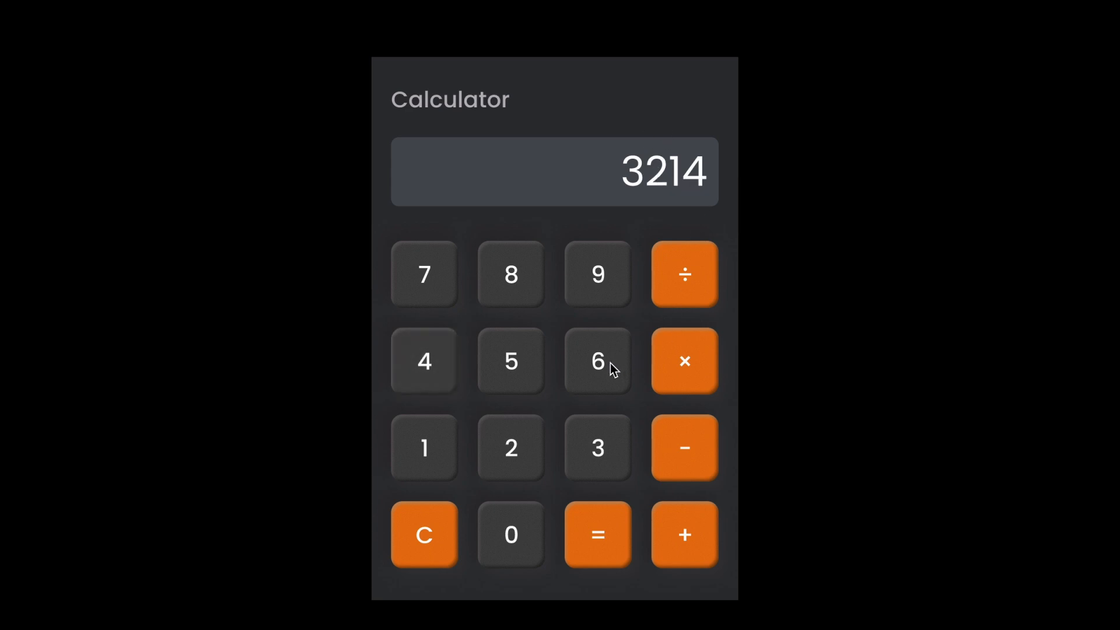
click(527, 537)
click(615, 380)
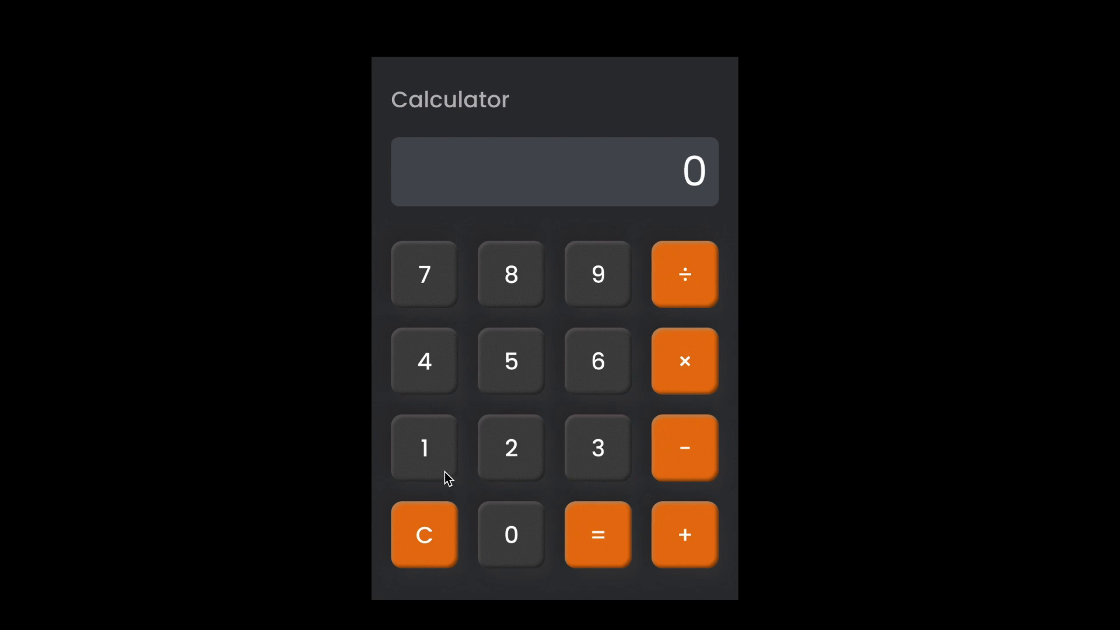
click(444, 467)
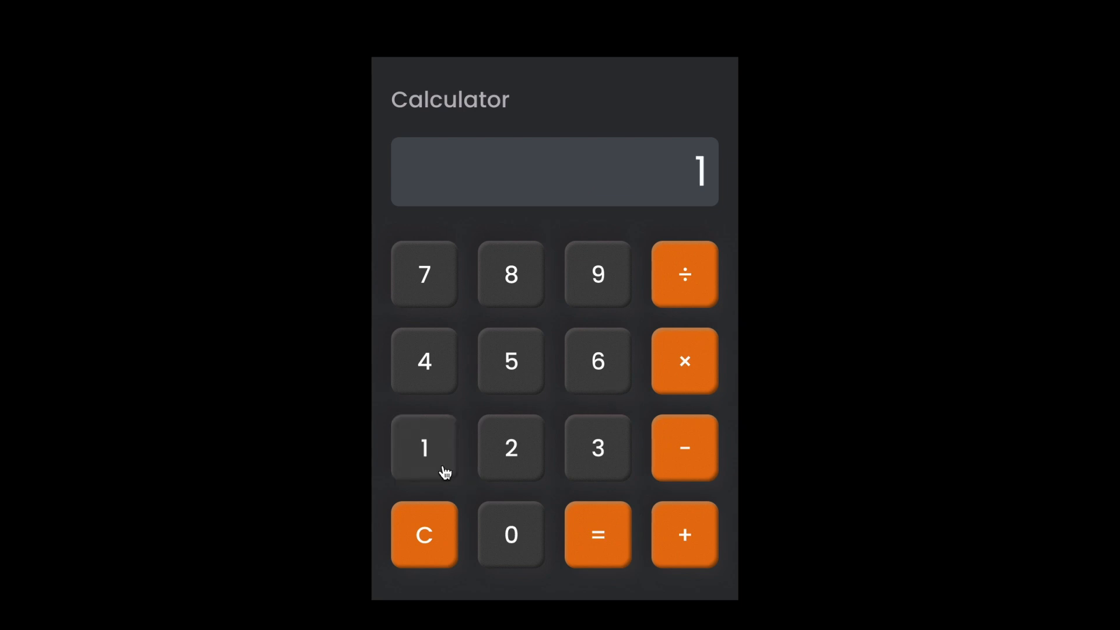
click(519, 462)
click(607, 458)
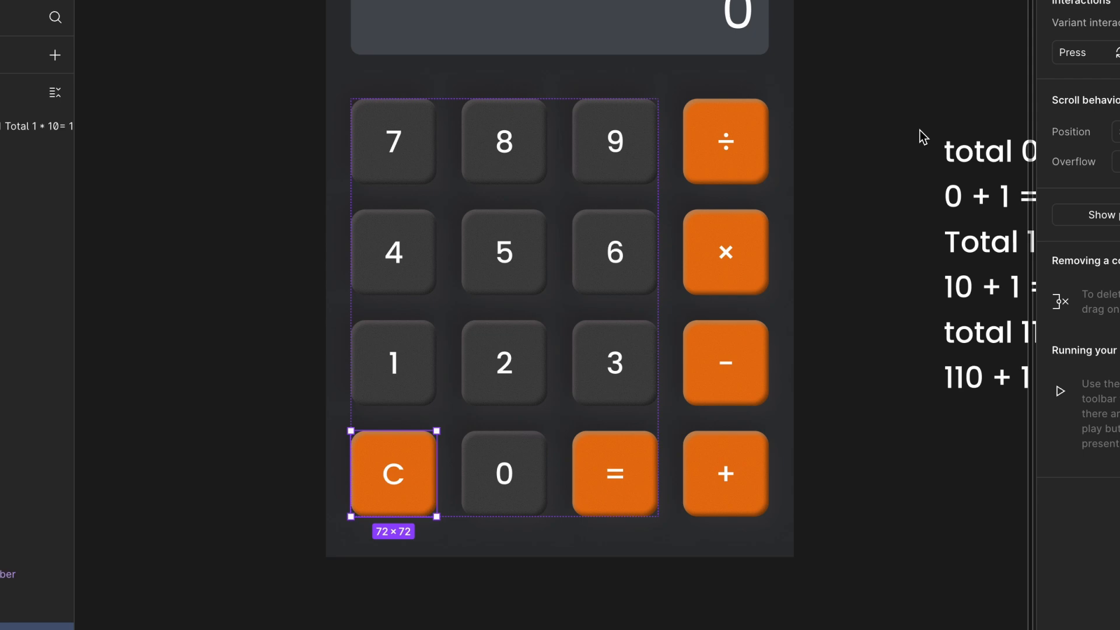
- Open the local variables table and review the numbers and temp variables
click(924, 135)
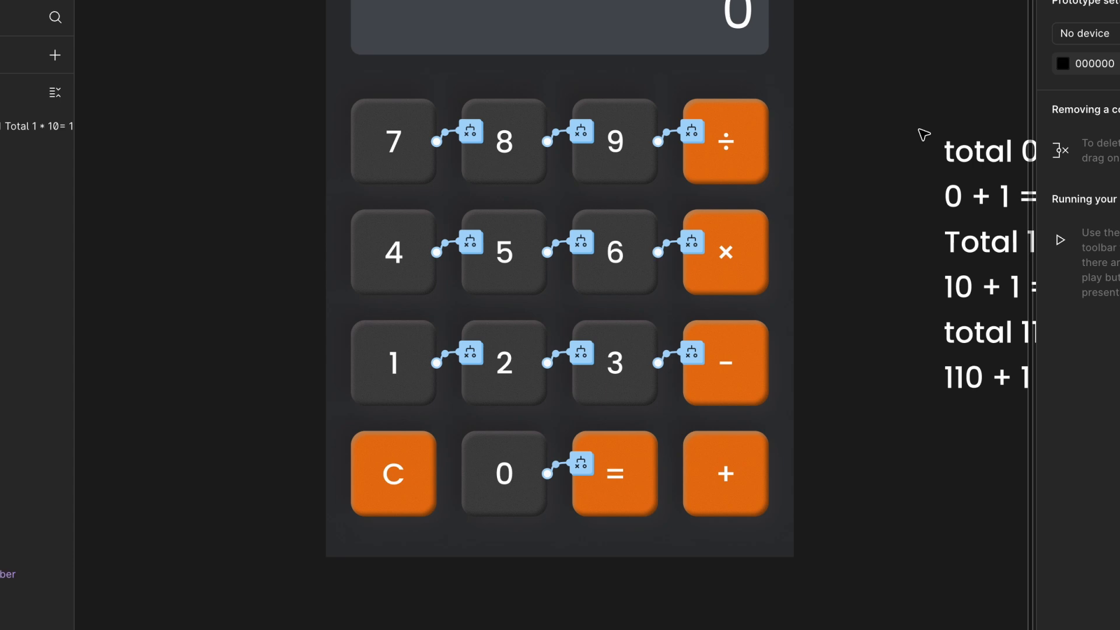
click(519, 494)
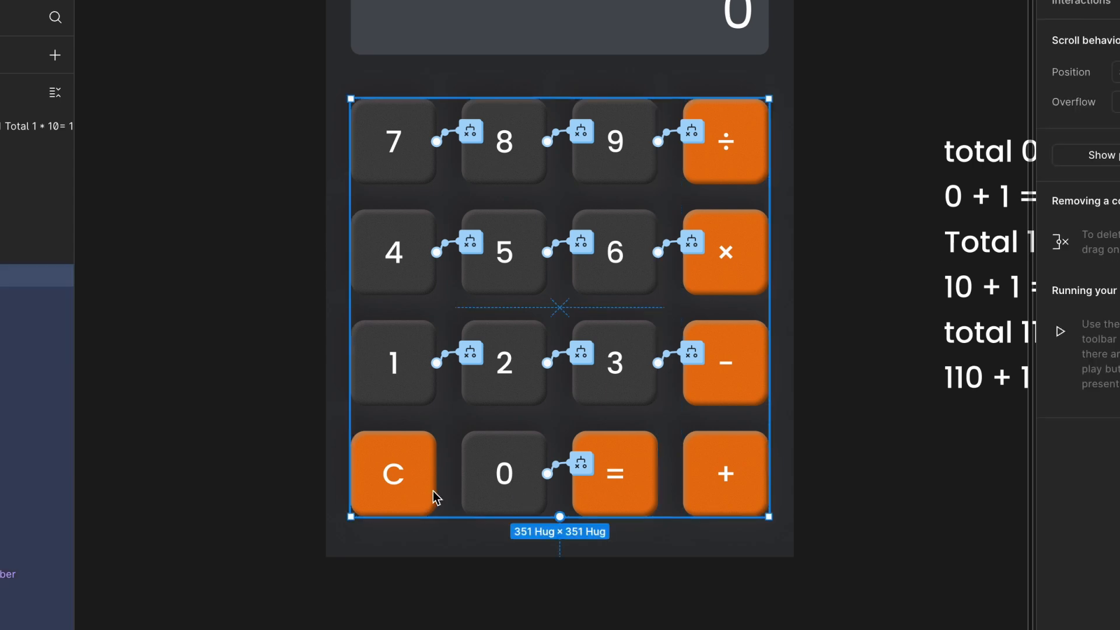
click(282, 480)
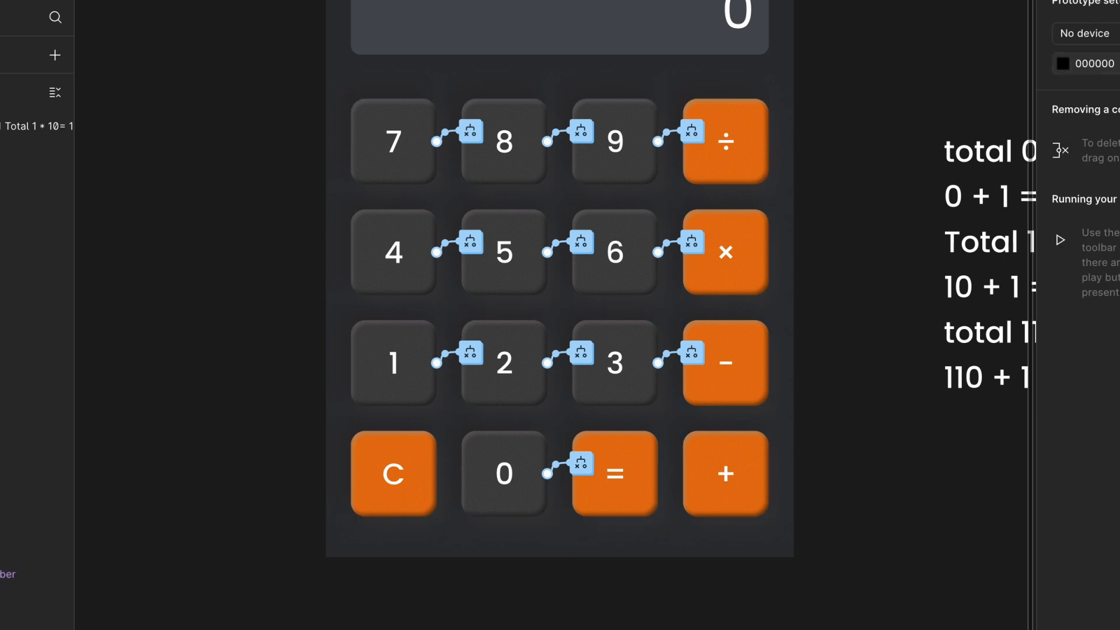
click(1067, 0)
scroll(905, 92, right, 3)
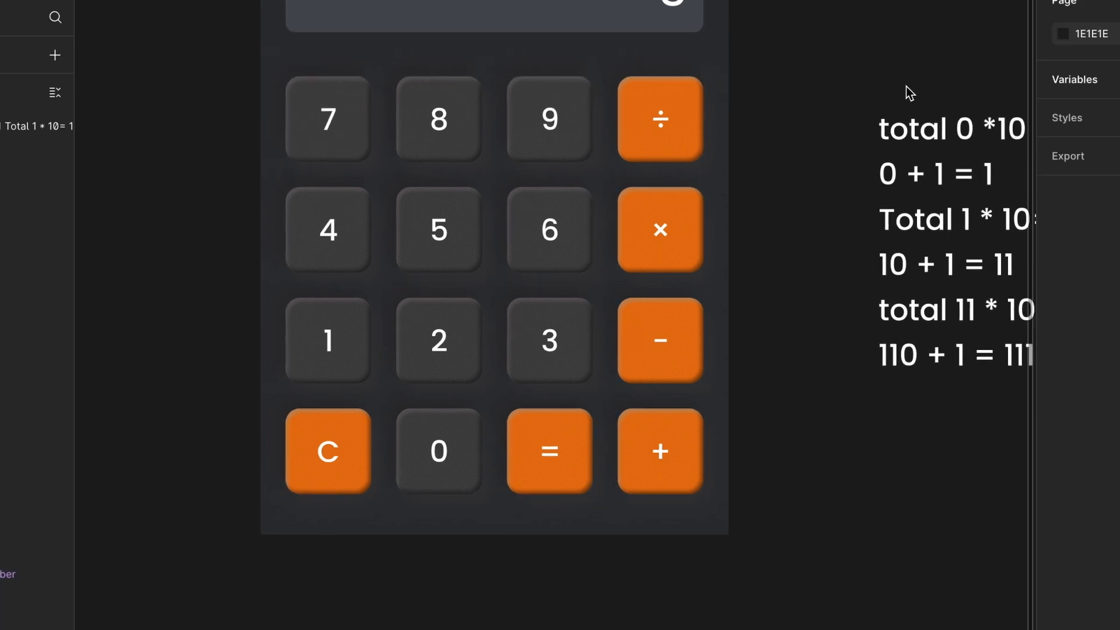
click(1118, 79)
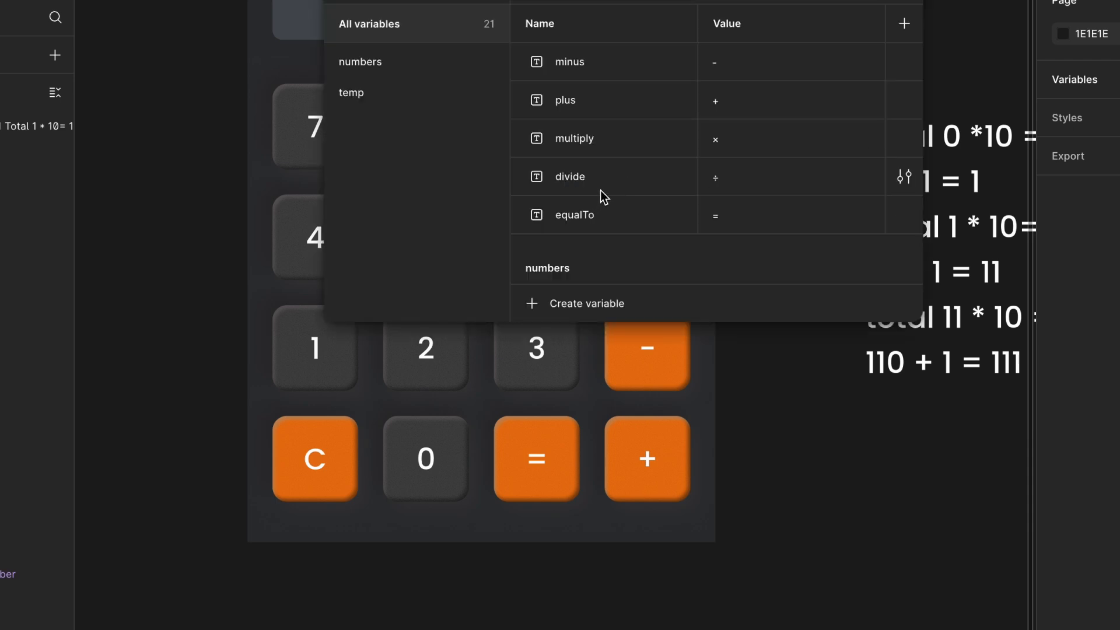
scroll(601, 175, down, 10)
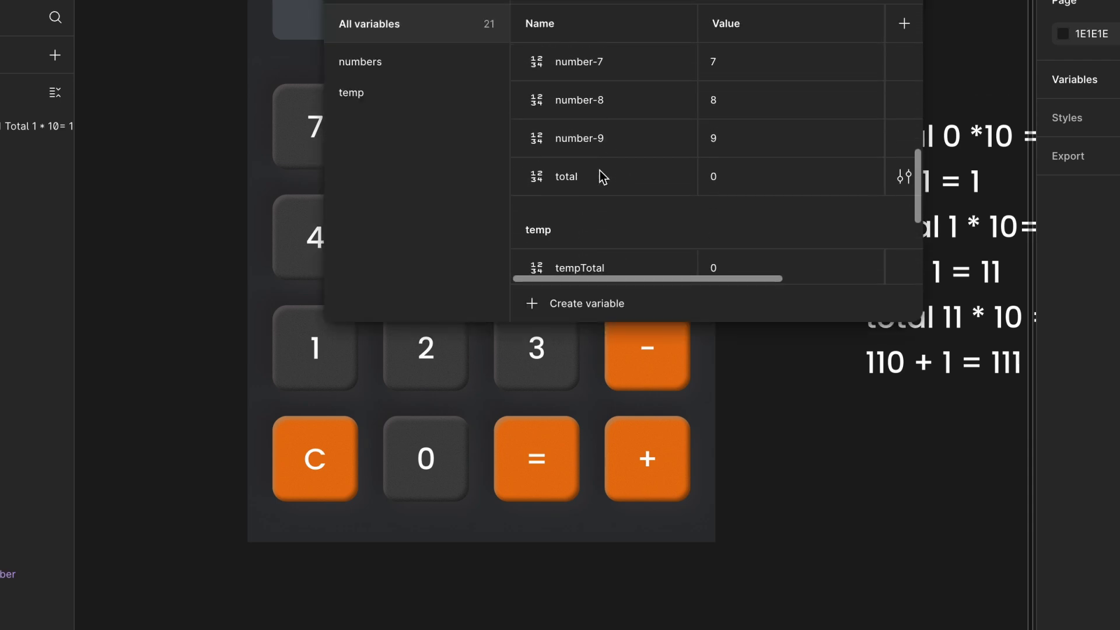
scroll(724, 178, down, 3)
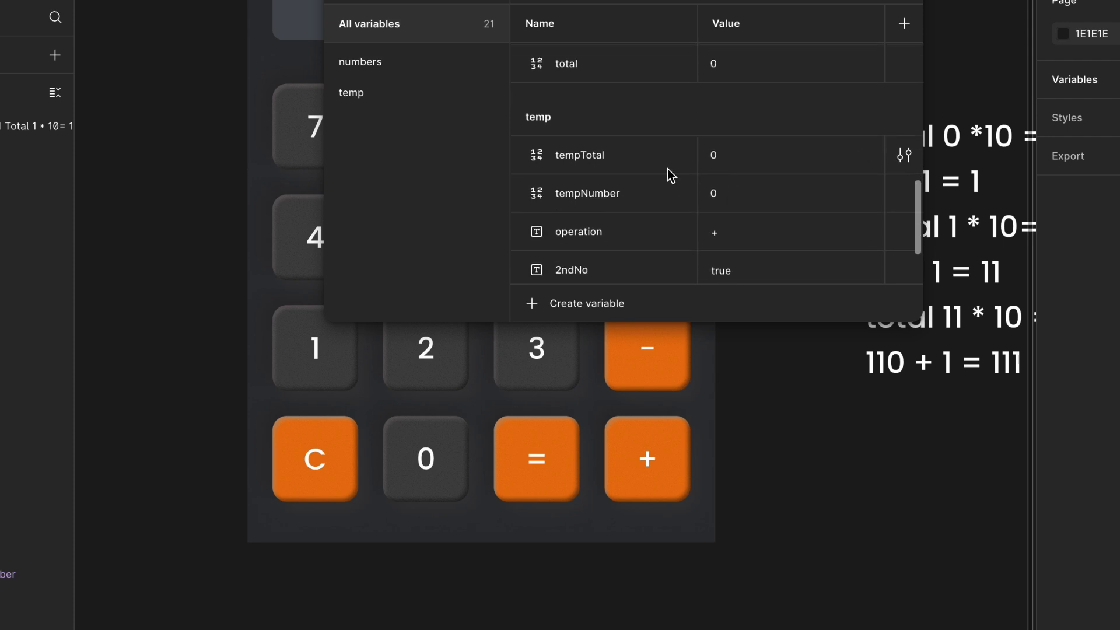
scroll(723, 156, down, 1)
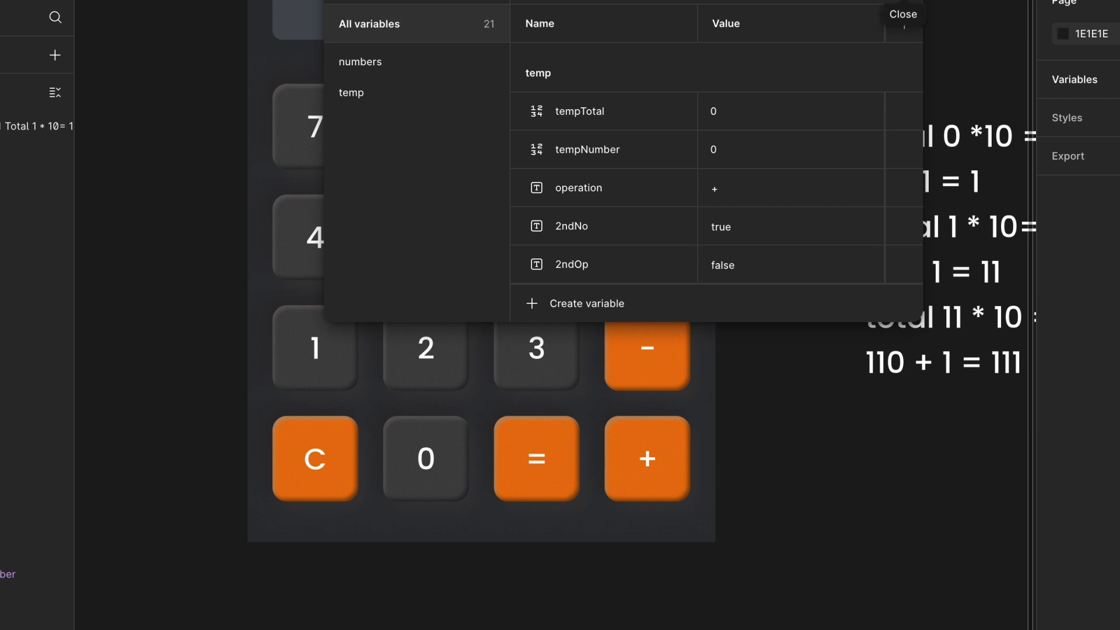
click(904, 25)
- Open the C key's press interaction and add a Set variable action setting numbers/total to 0
scroll(818, 162, down, 2)
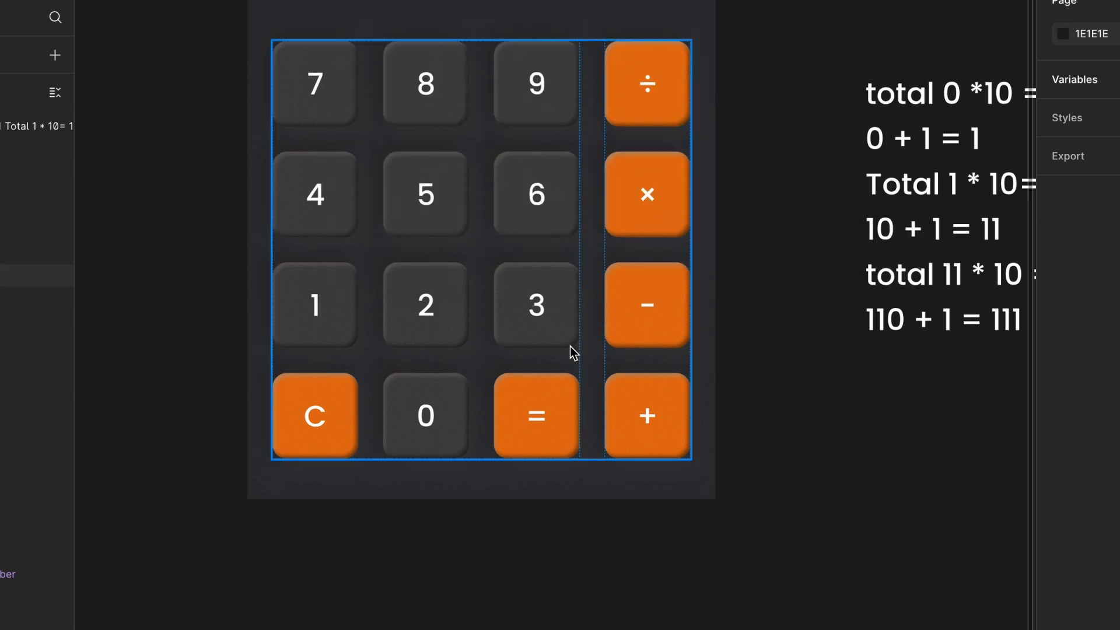
click(452, 413)
click(340, 448)
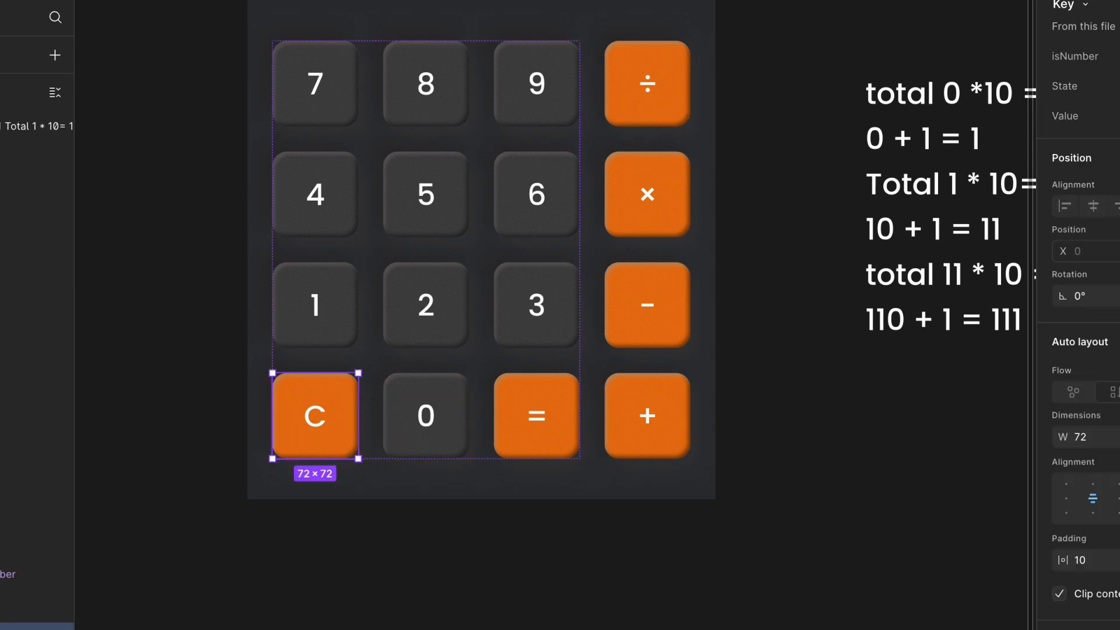
key(shift+e)
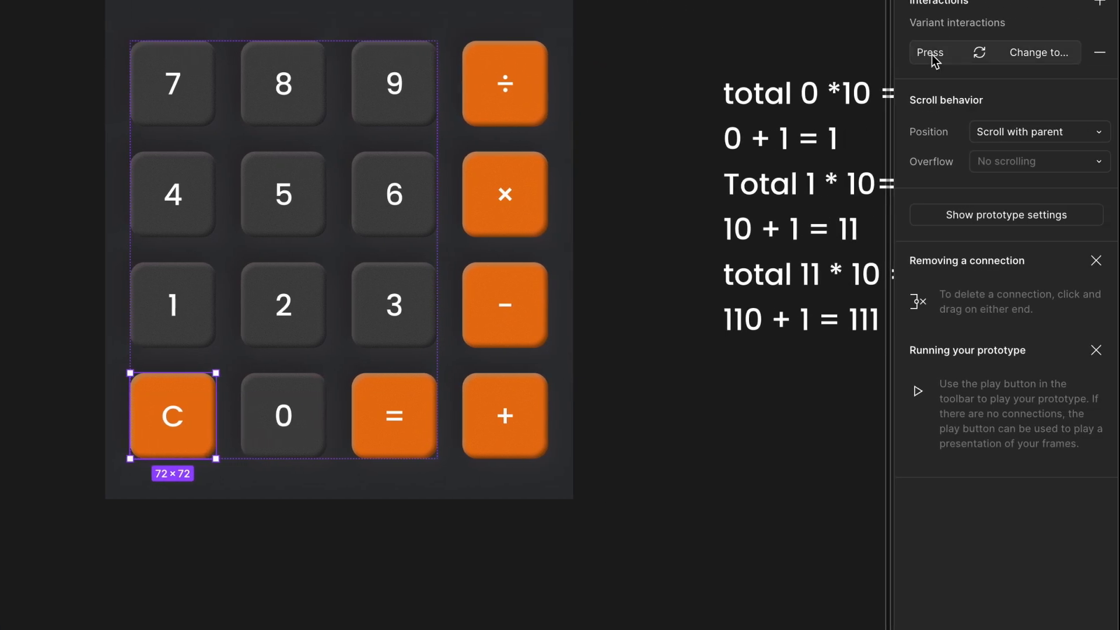
click(1074, 56)
click(854, 58)
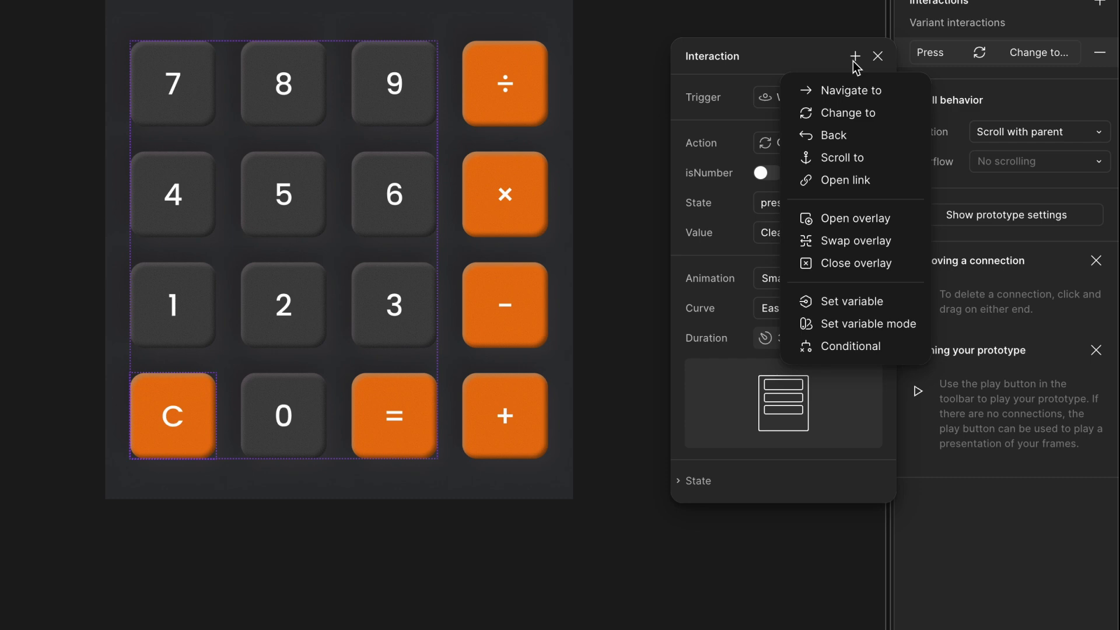
click(842, 300)
text(to)
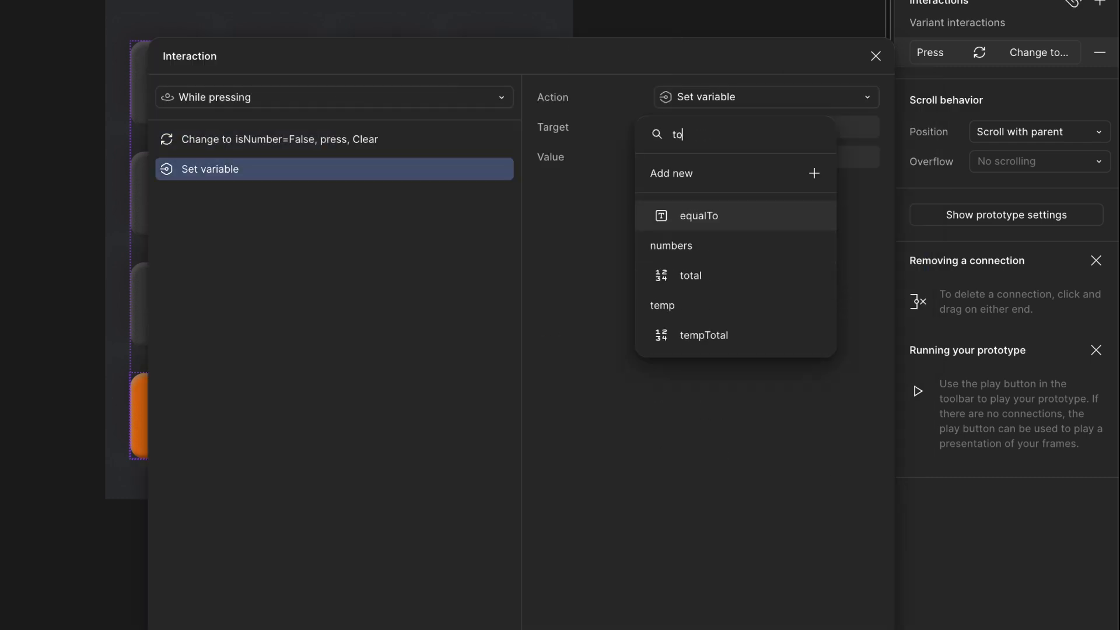
click(764, 278)
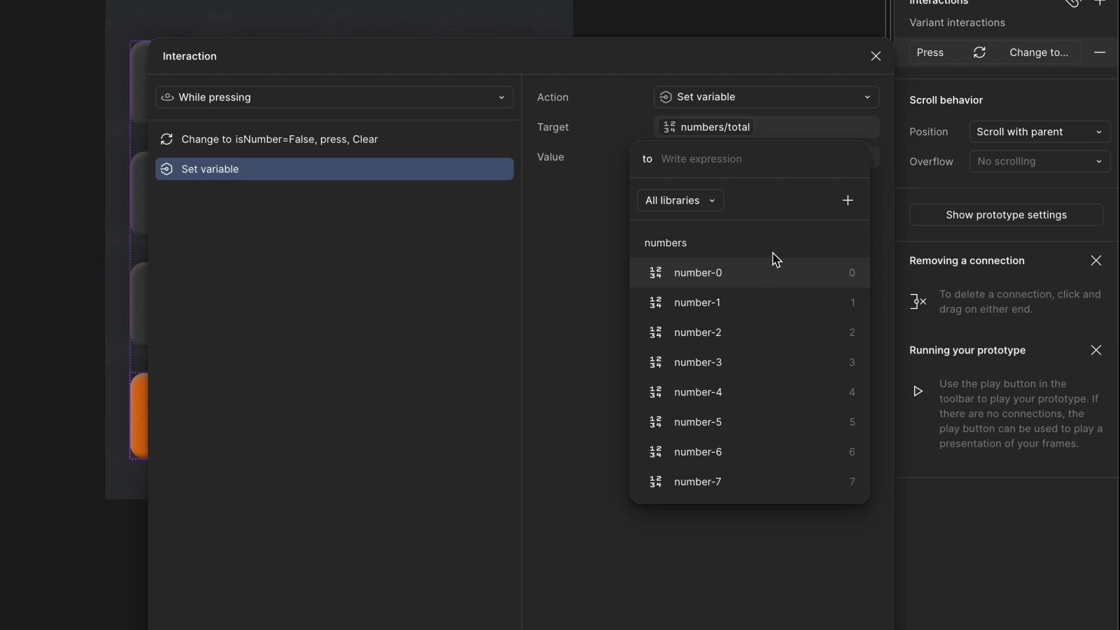
text(0)
key(Return)
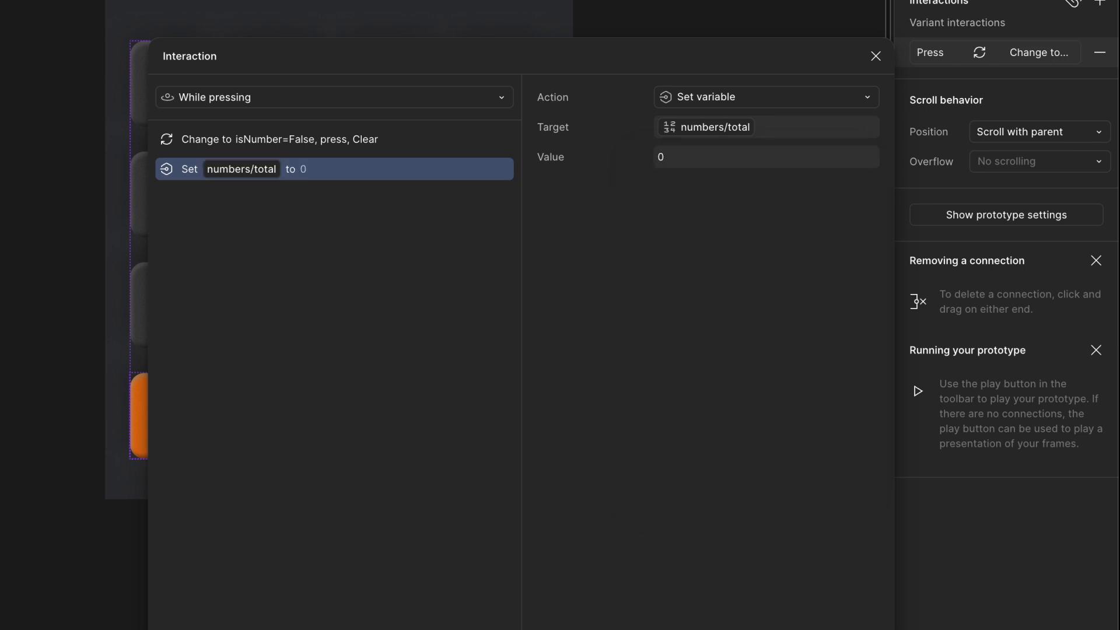
- Add another action setting temp/tempTotal to 0
click(168, 629)
click(195, 624)
text(t)
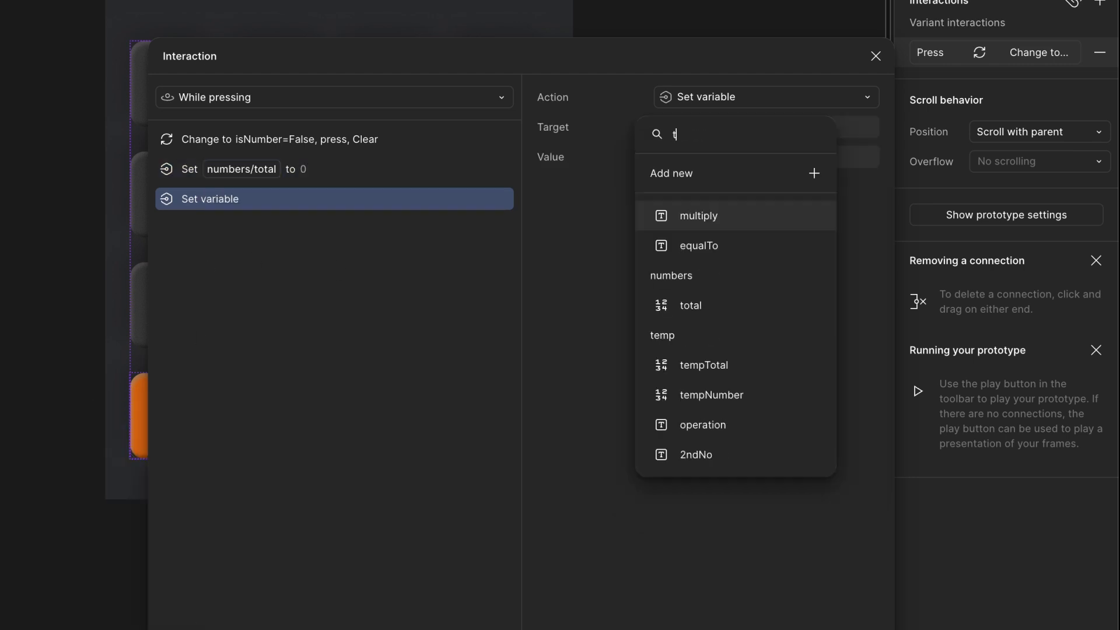
text(e)
click(747, 252)
text(0)
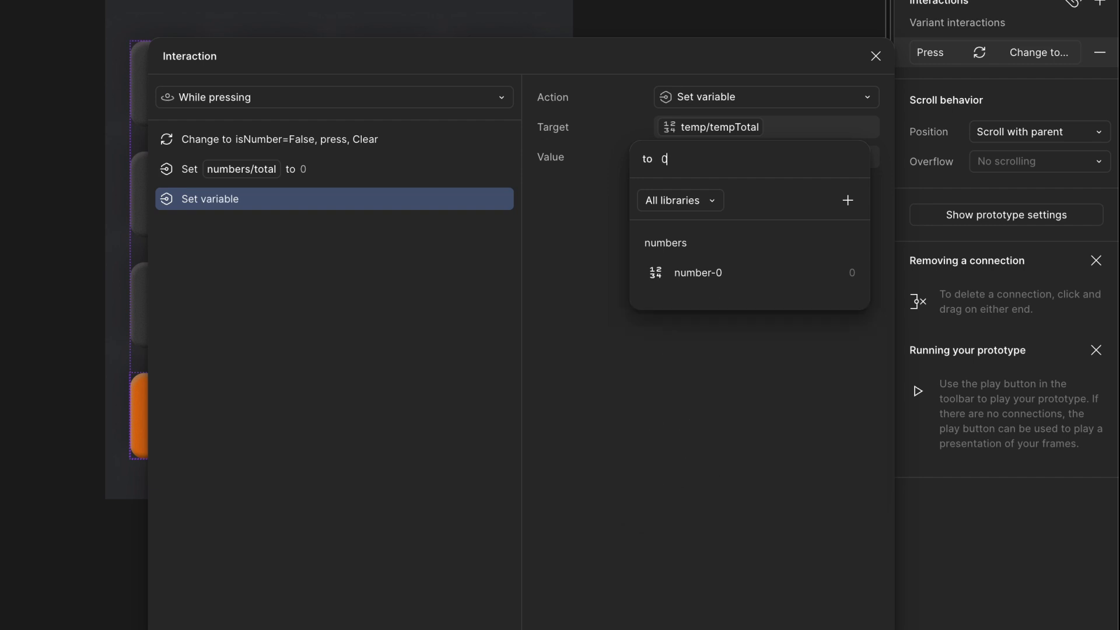
key(Return)
- Add another action setting temp/tempNumber to 0
click(175, 628)
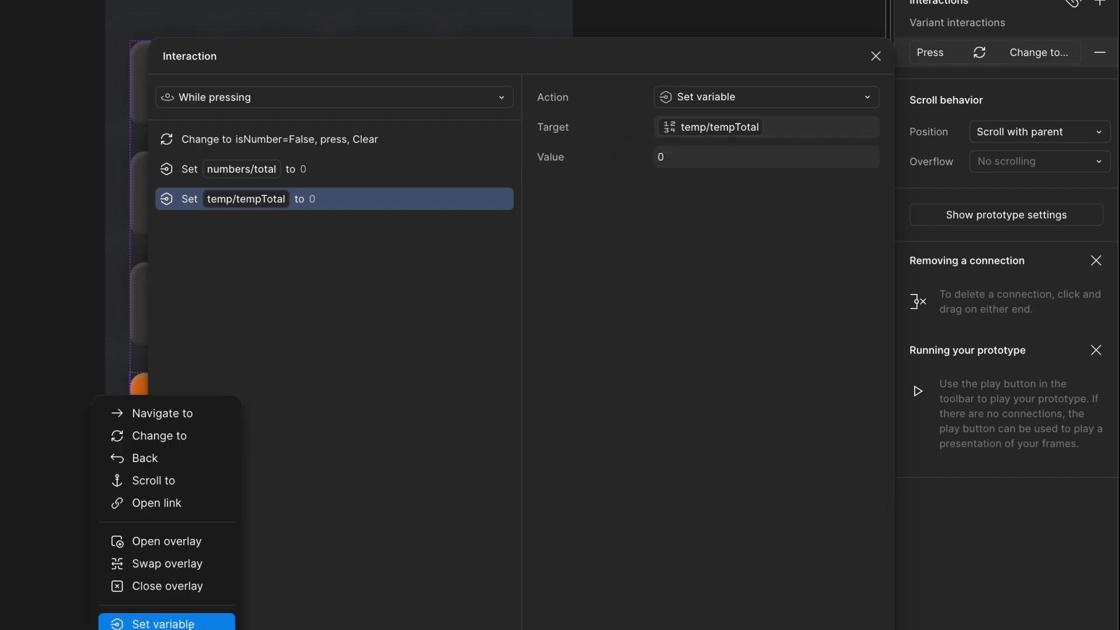
click(192, 623)
text(te)
click(725, 283)
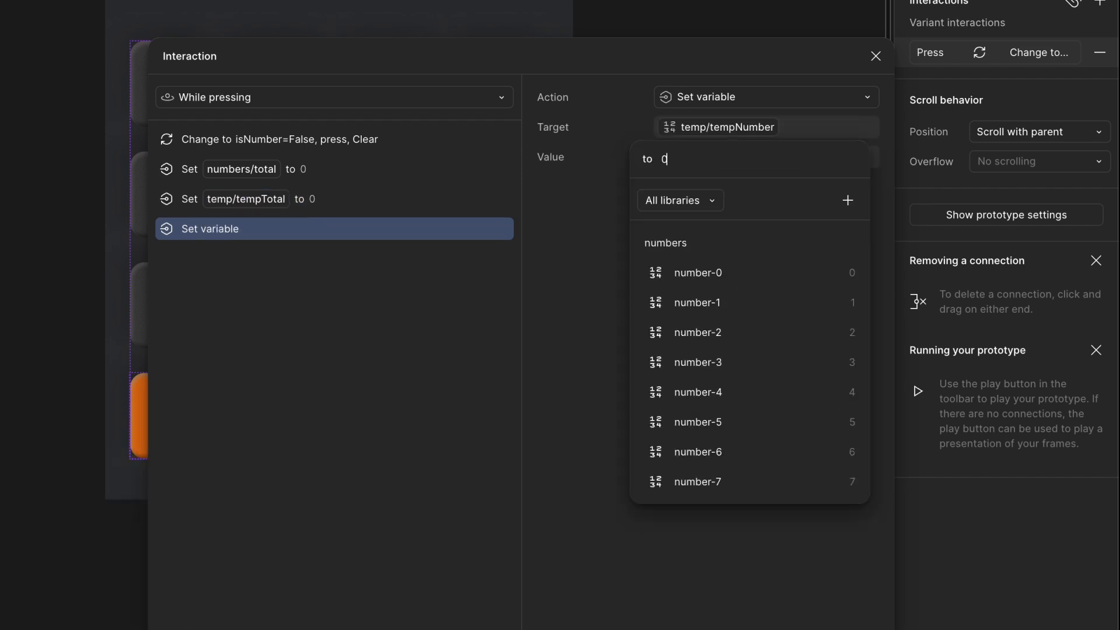
text(0)
key(Return)
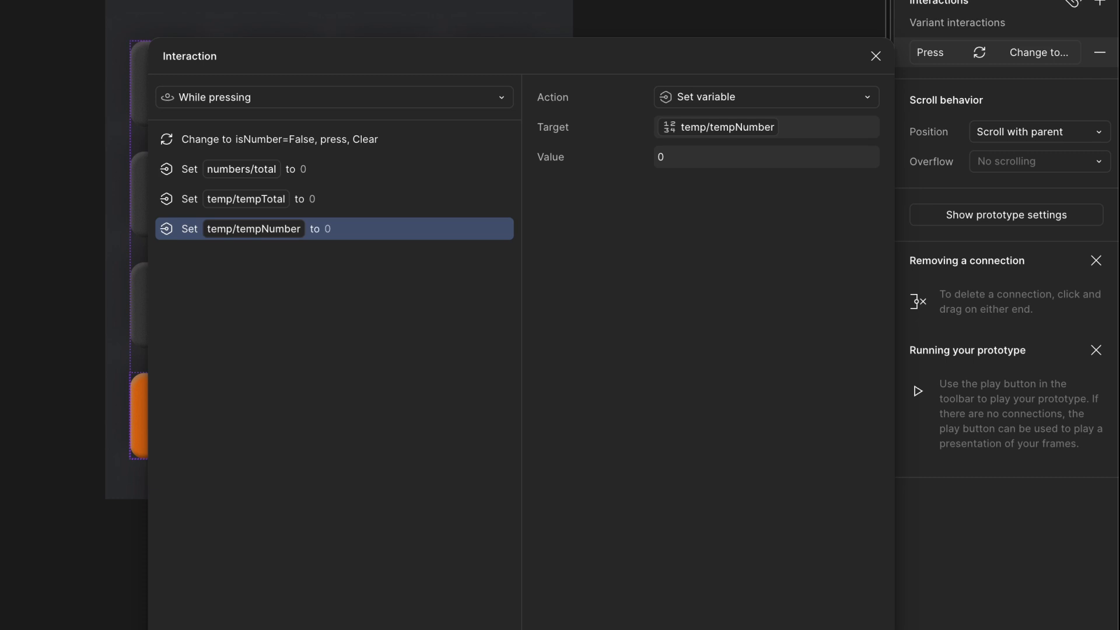
- Add another action setting temp/operation to the plus variable
click(175, 627)
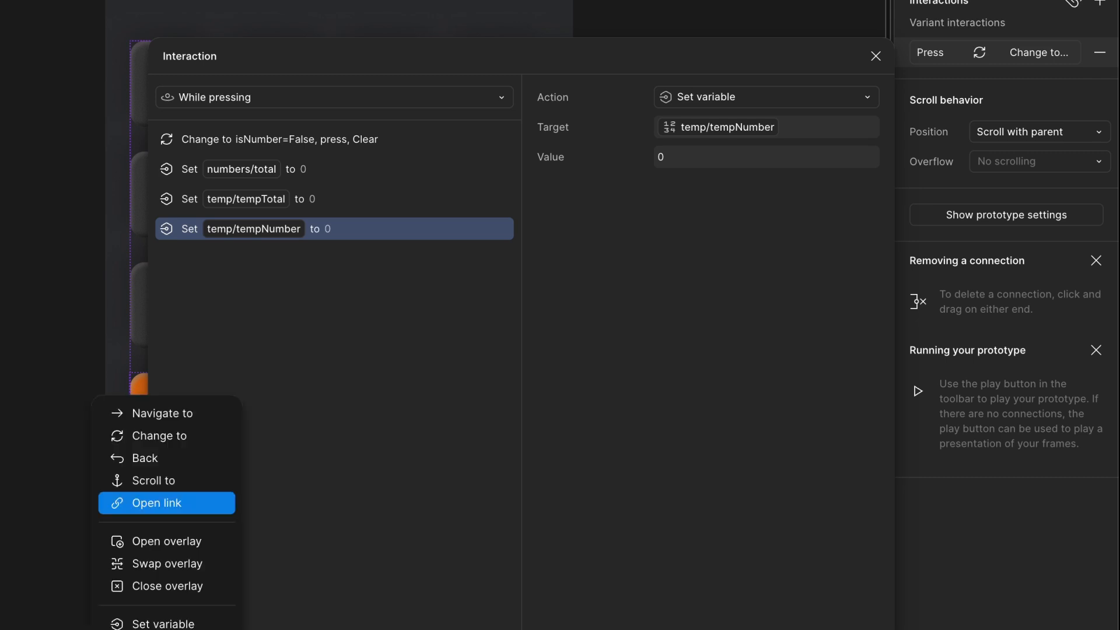
click(175, 624)
text(op)
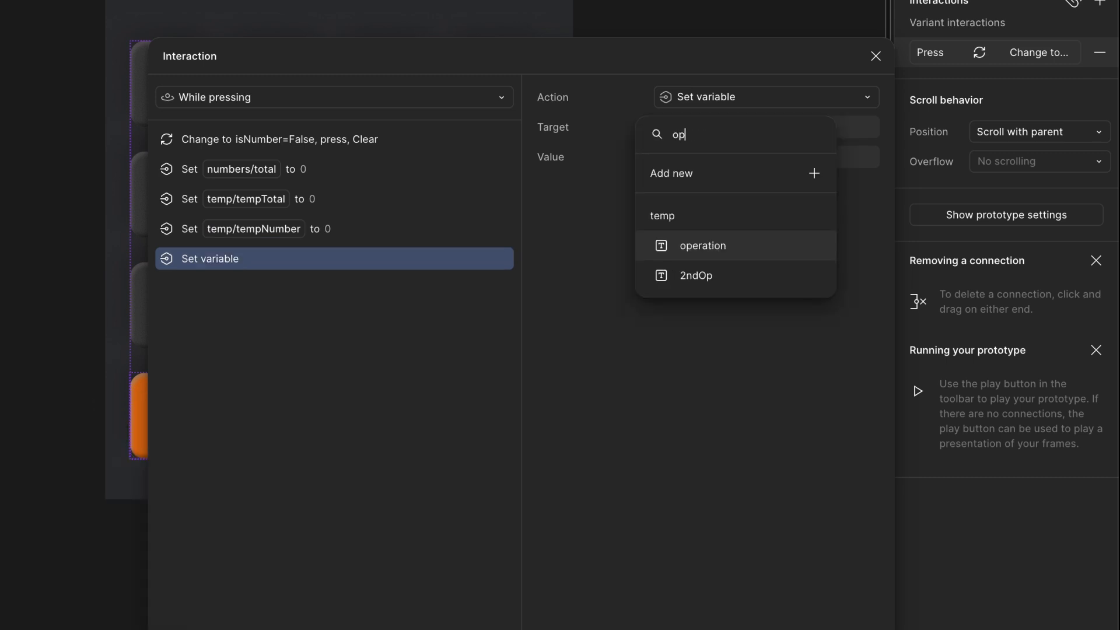
click(752, 247)
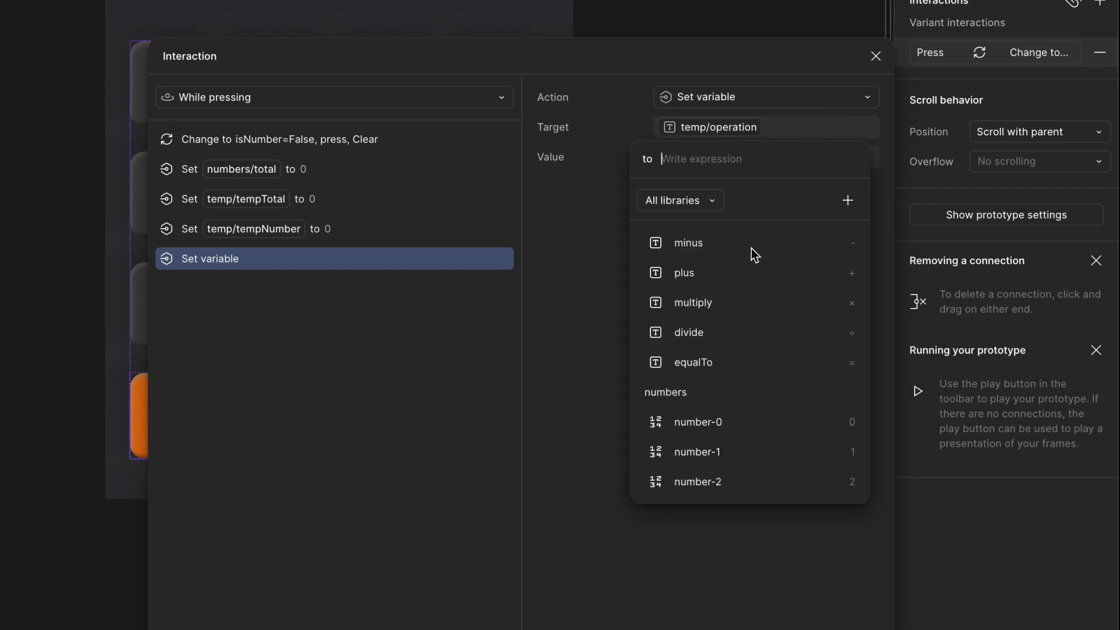
click(736, 272)
- Move the Change to action to the end of the C key's action list
click(427, 421)
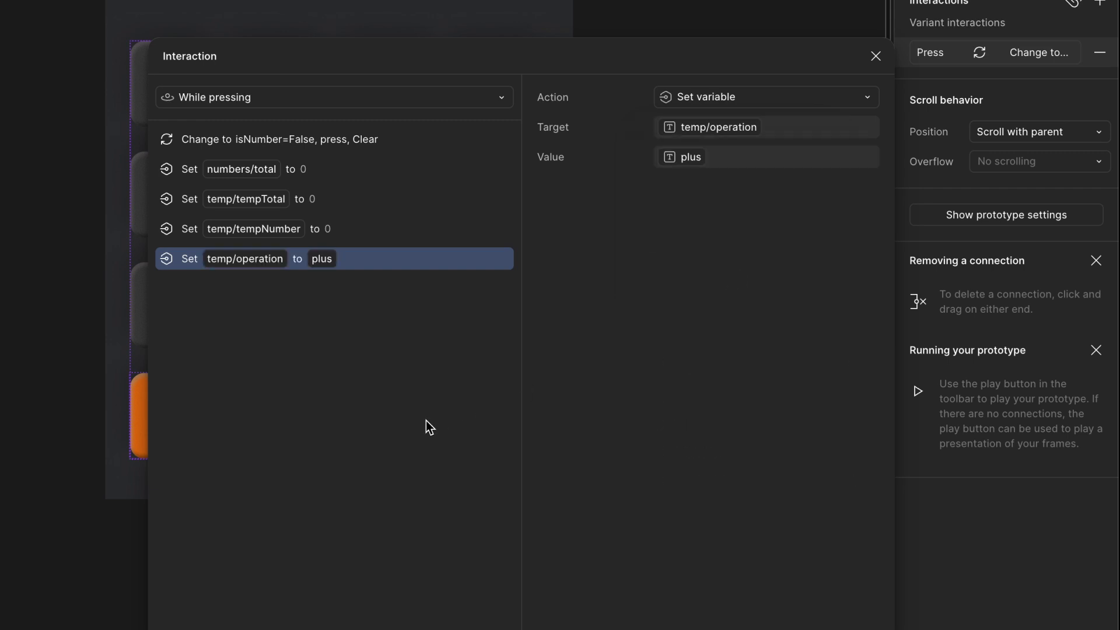
click(202, 143)
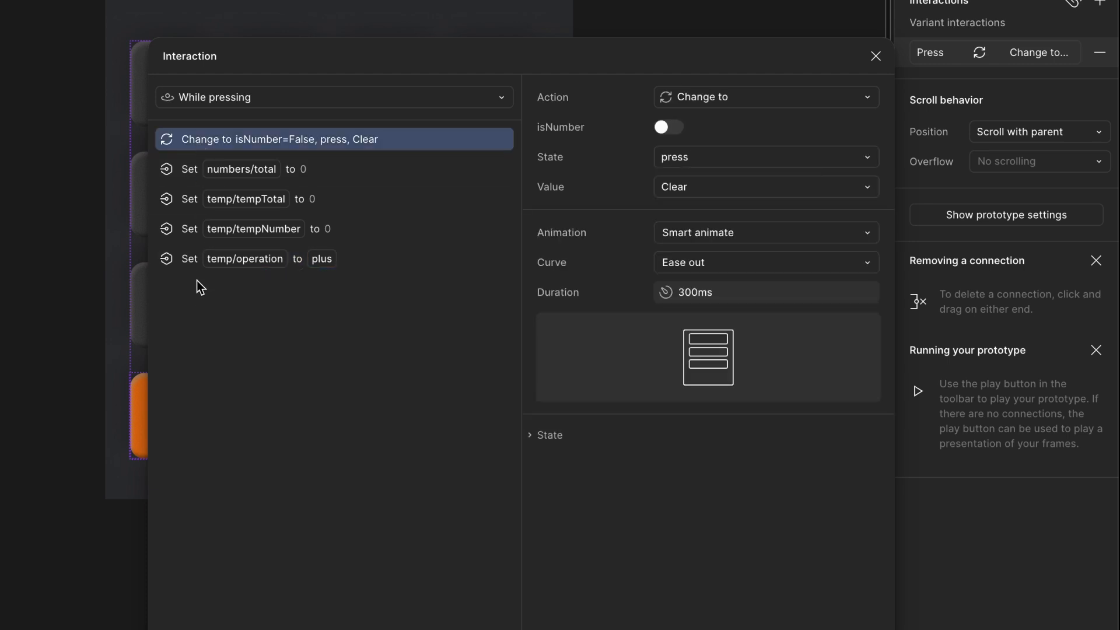
drag(201, 143, 197, 281)
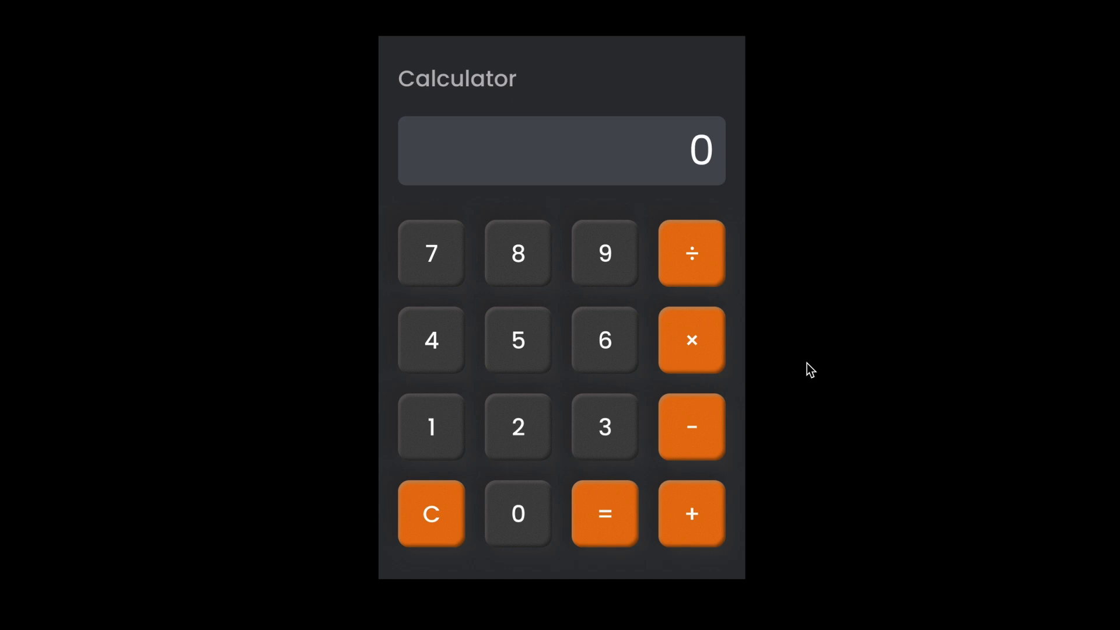
- Test entering numbers and clearing them with the C key in the prototype preview
click(522, 426)
click(461, 345)
click(435, 265)
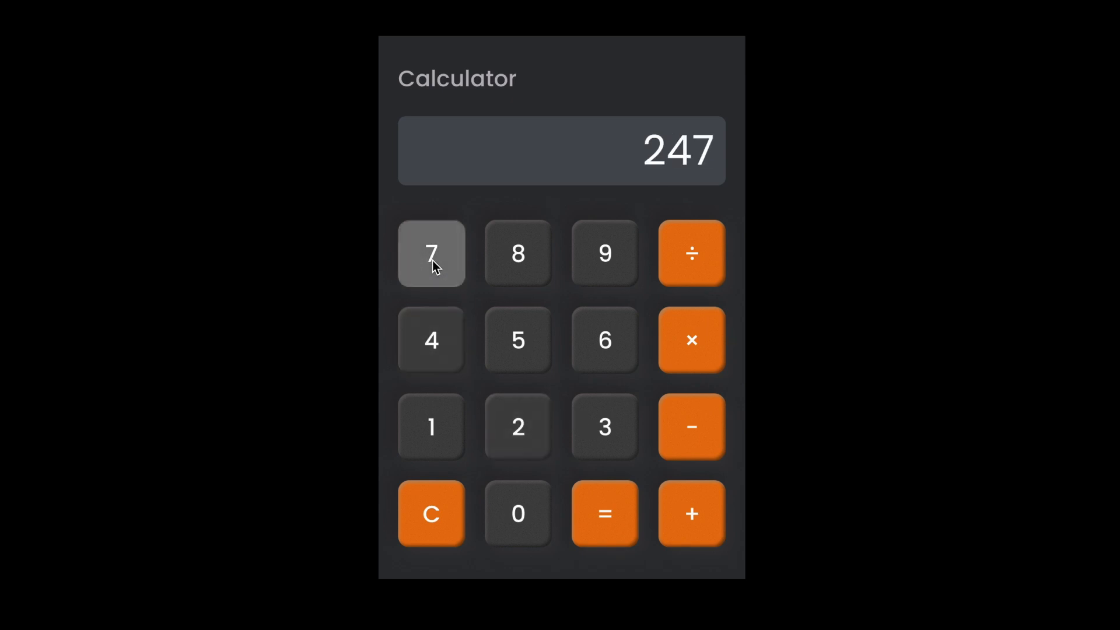
click(456, 528)
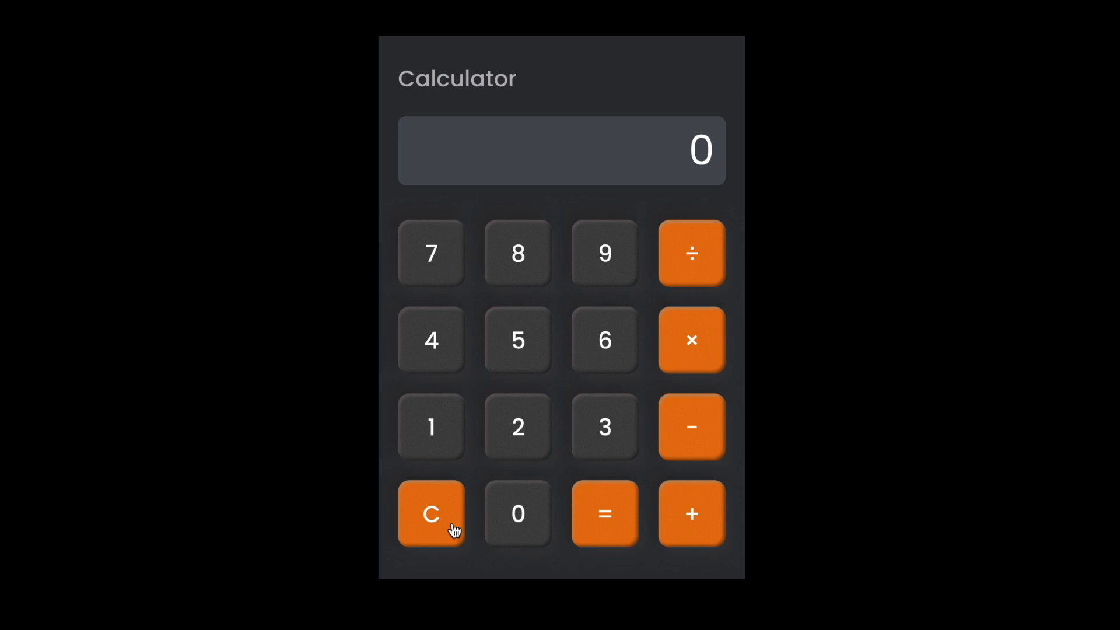
click(434, 436)
click(522, 439)
click(449, 528)
click(600, 450)
click(452, 520)
click(611, 366)
click(448, 503)
click(594, 266)
click(432, 512)
click(511, 253)
click(515, 510)
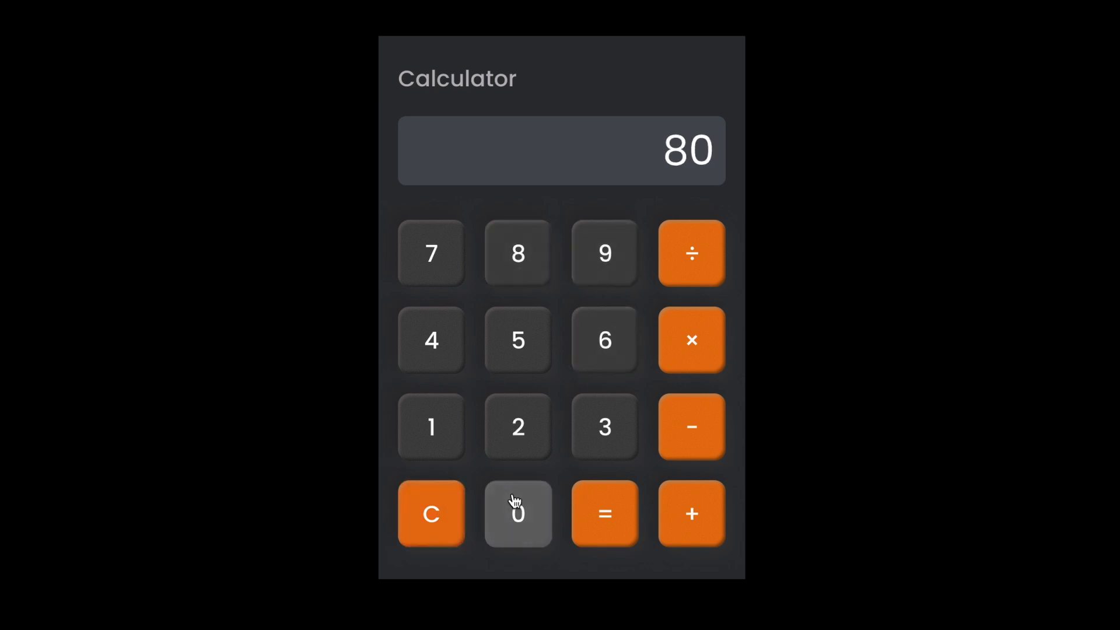
- Open and close the 6 key's press interaction to review its actions
click(444, 516)
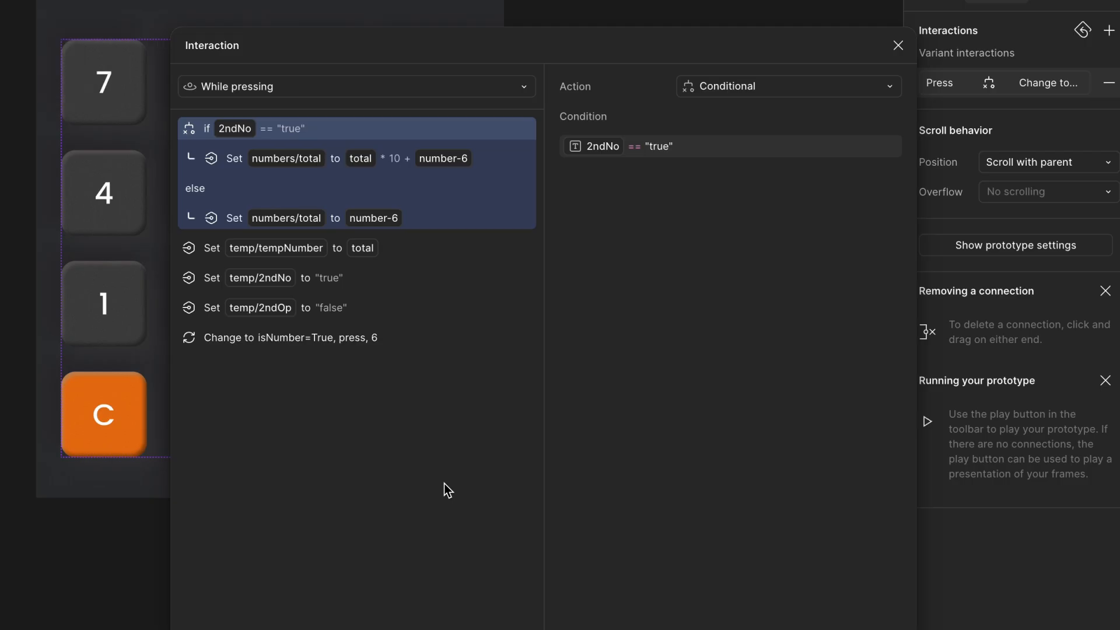
click(899, 46)
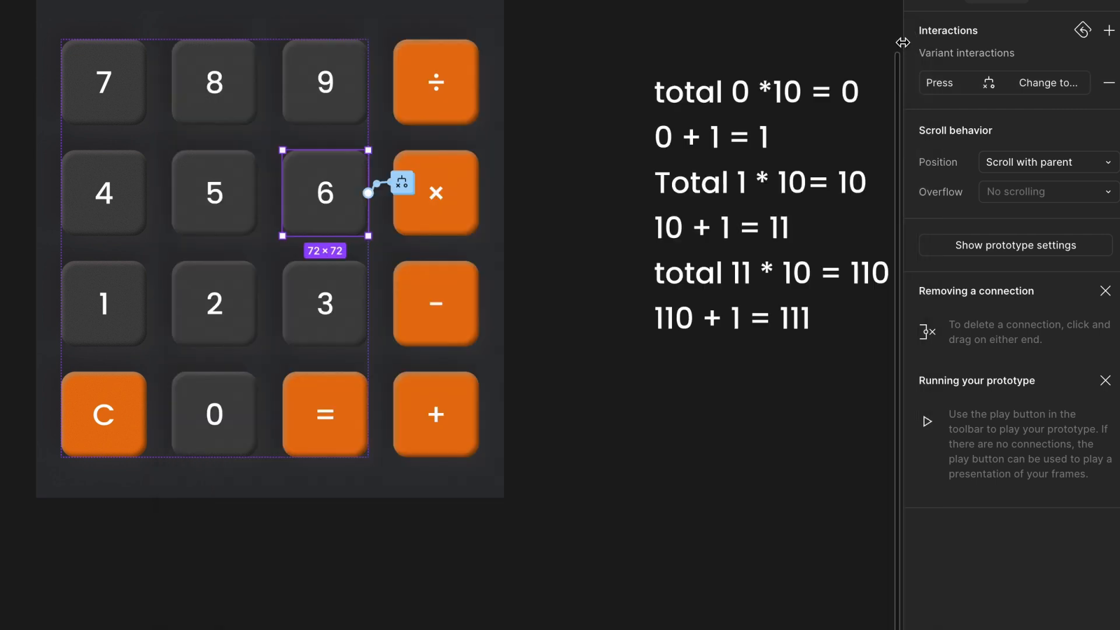
- Add a Conditional action to the plus key's press interaction with the condition 2ndOp == "true"
click(445, 349)
click(454, 418)
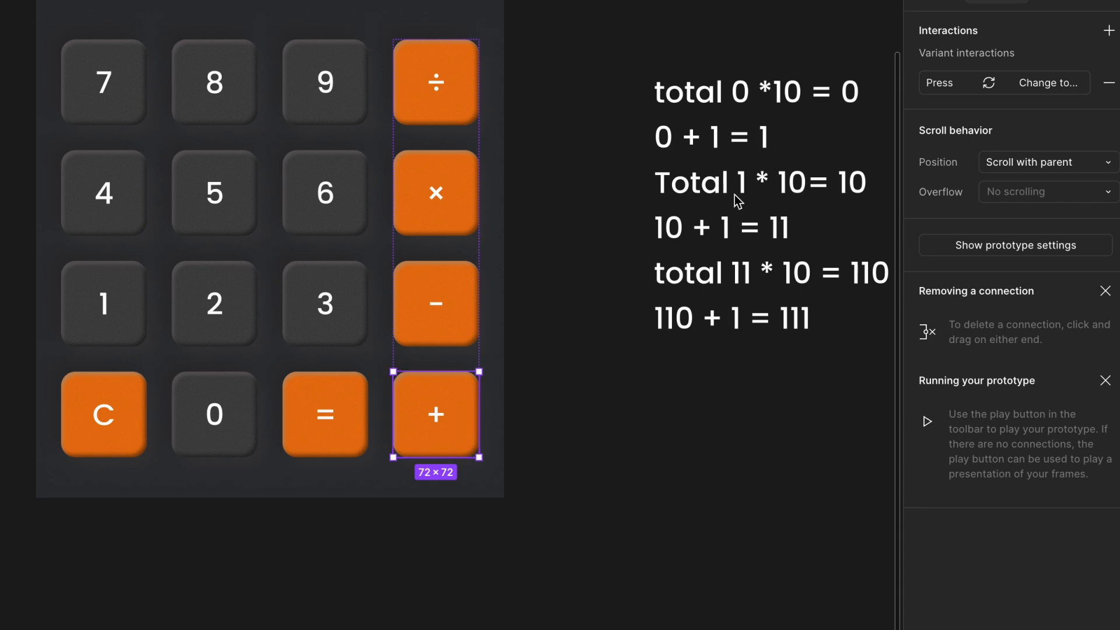
click(939, 82)
click(864, 86)
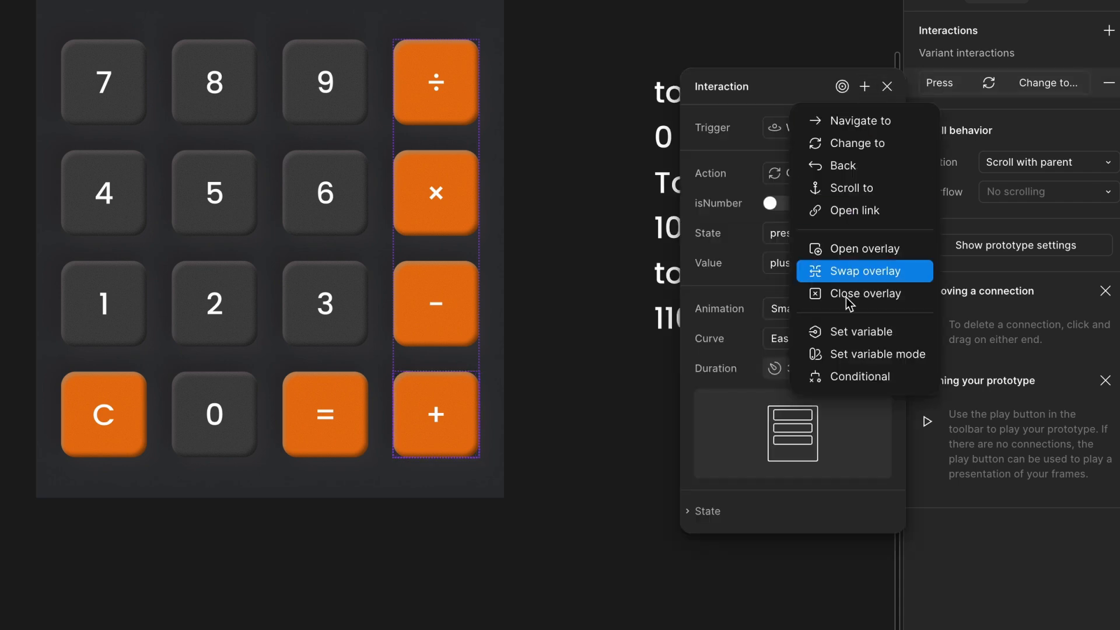
click(845, 379)
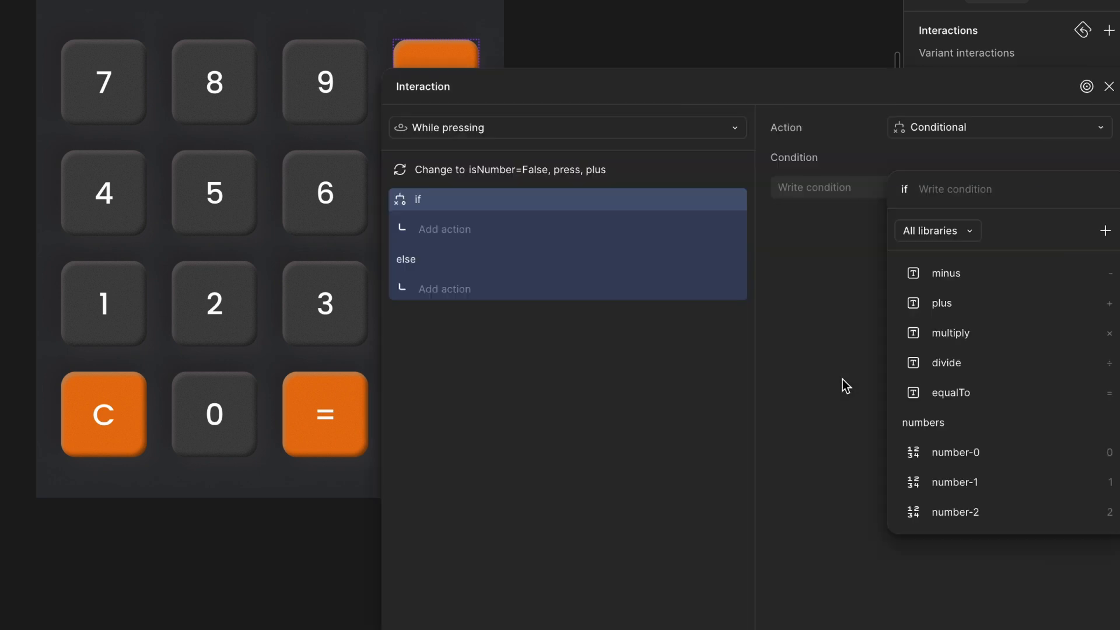
text(2d)
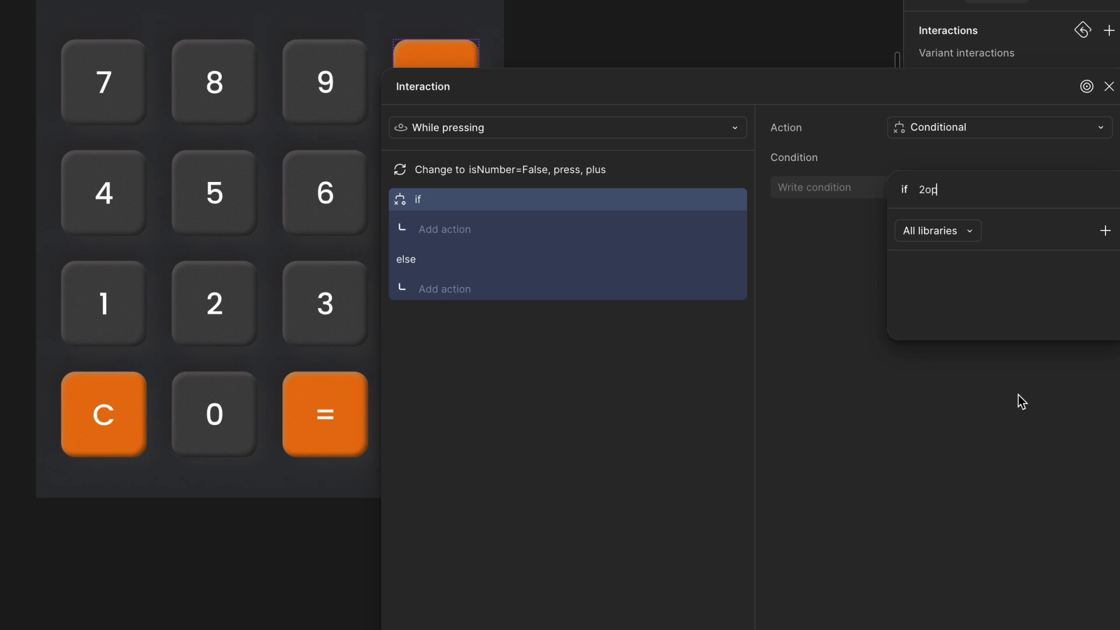
key(BackSpace)
click(963, 389)
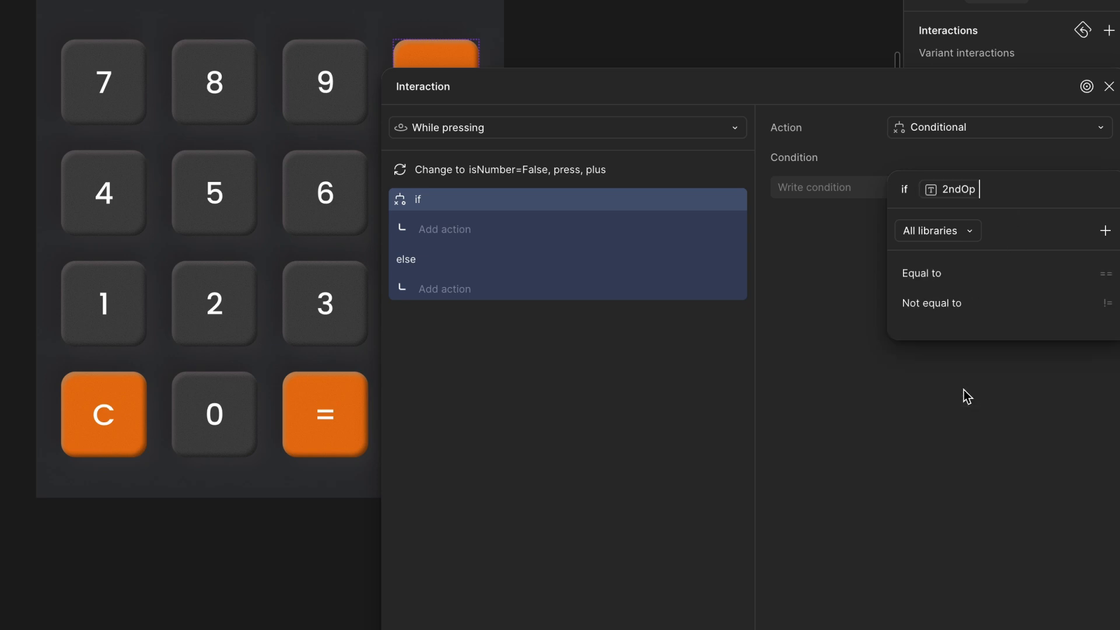
text(== "true")
key(Return)
- Inside the if branch, add a Set variable action setting temp/tempNumber to 0
click(465, 222)
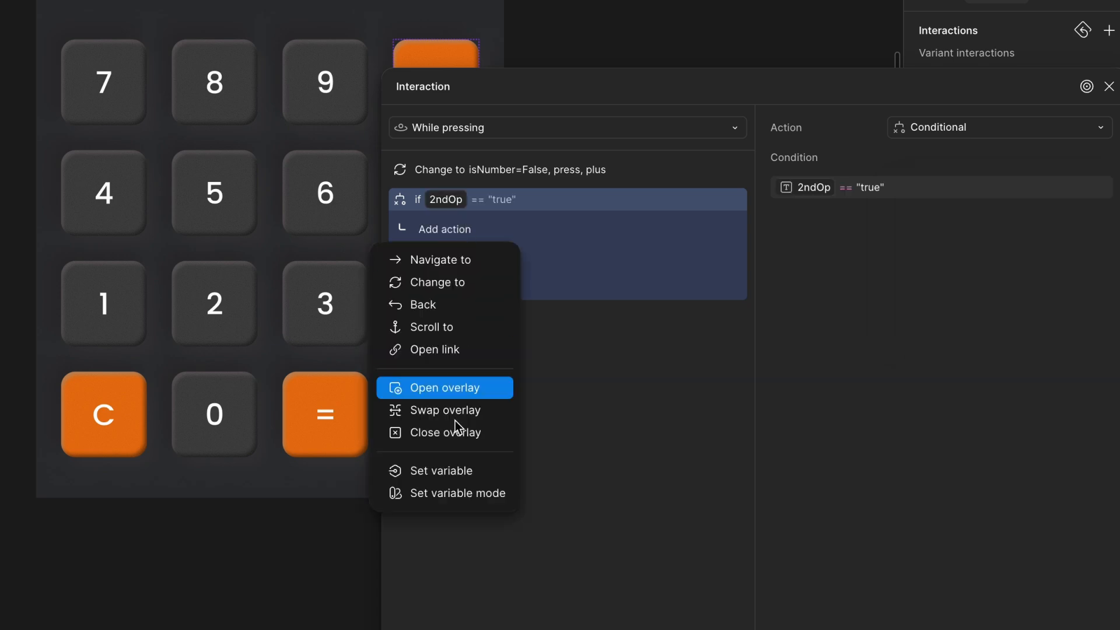
click(454, 469)
text(temp)
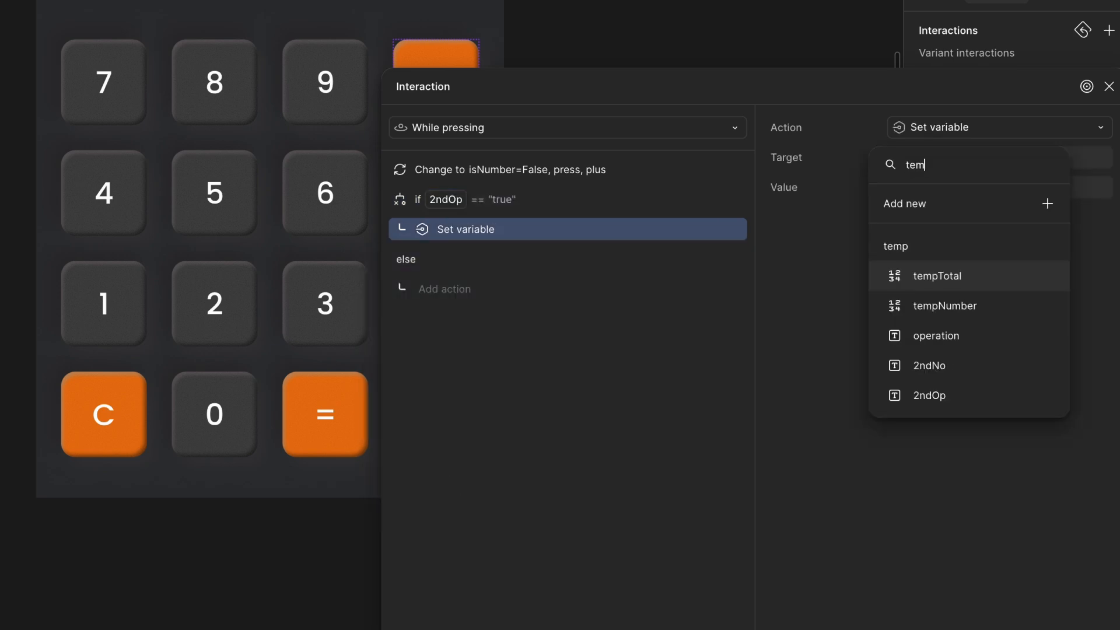
click(923, 302)
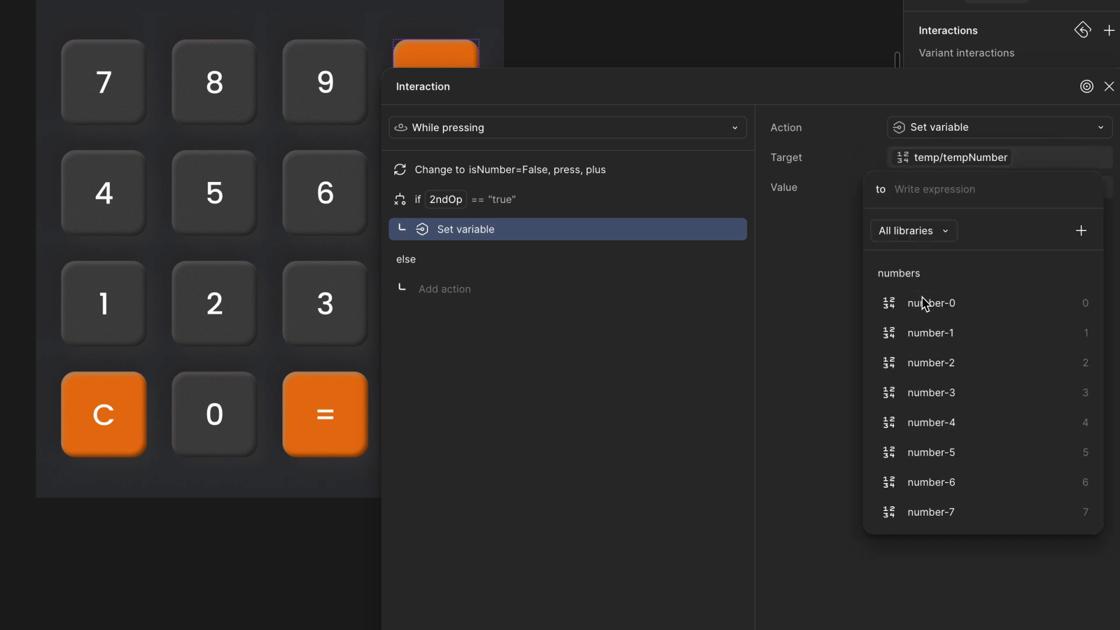
text(0)
key(Return)
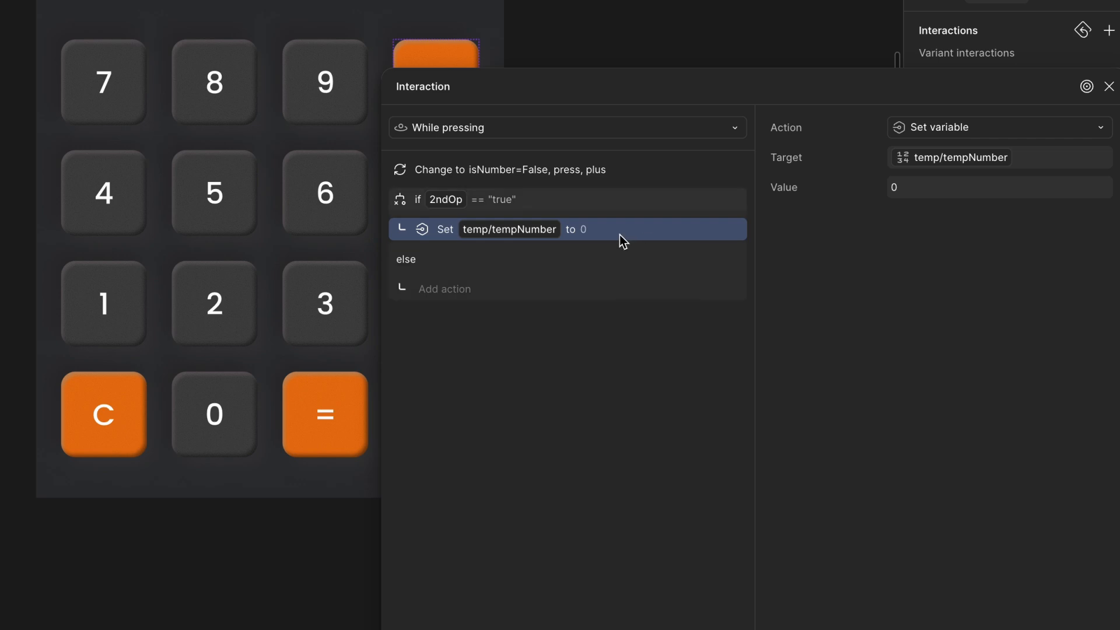
- Add a Set variable action after the conditional that sets temp/2ndOp to "true"
drag(573, 97, 536, 47)
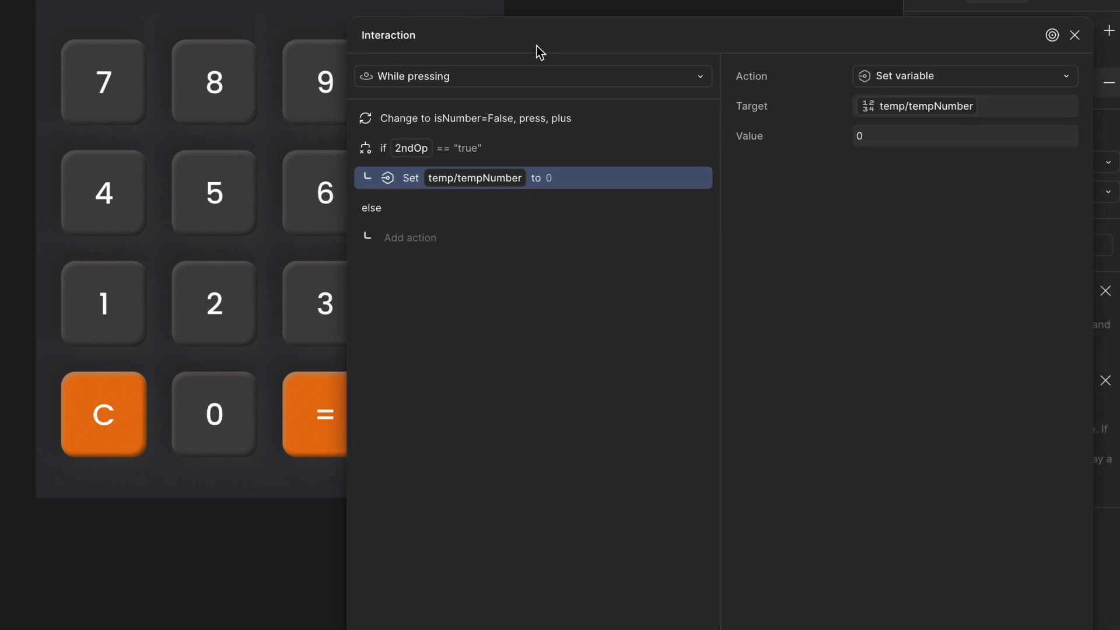
click(518, 153)
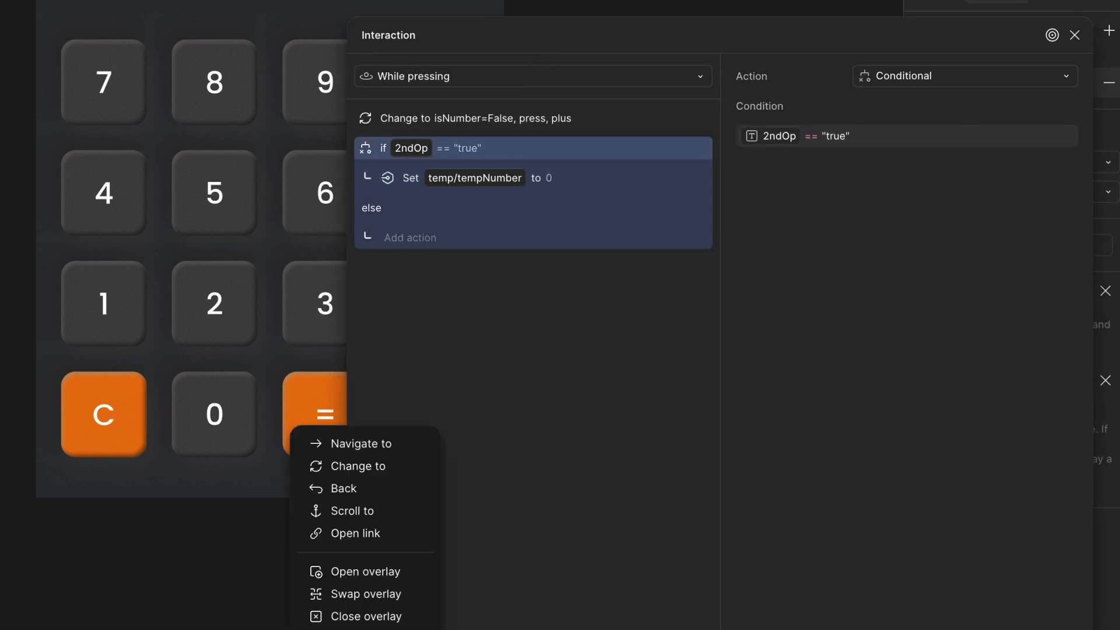
click(367, 629)
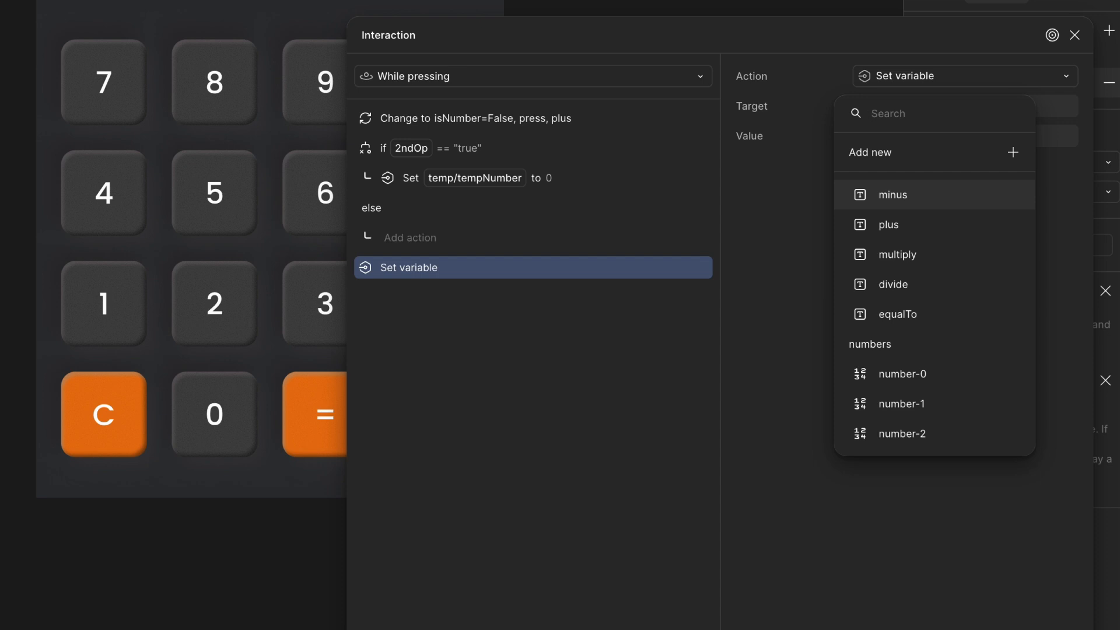
text(2)
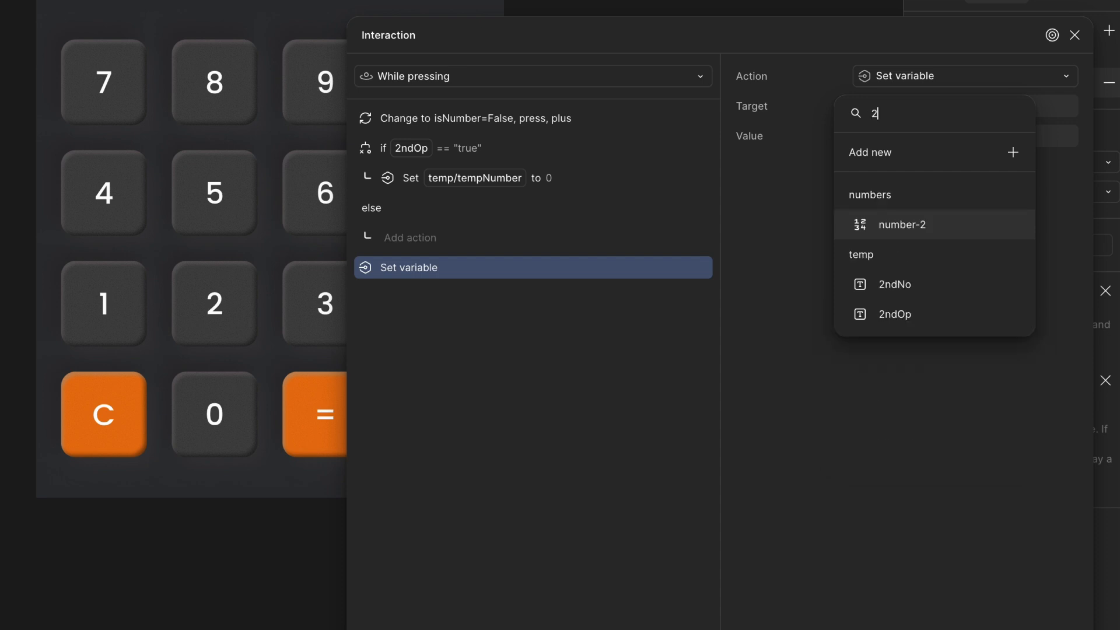
click(948, 326)
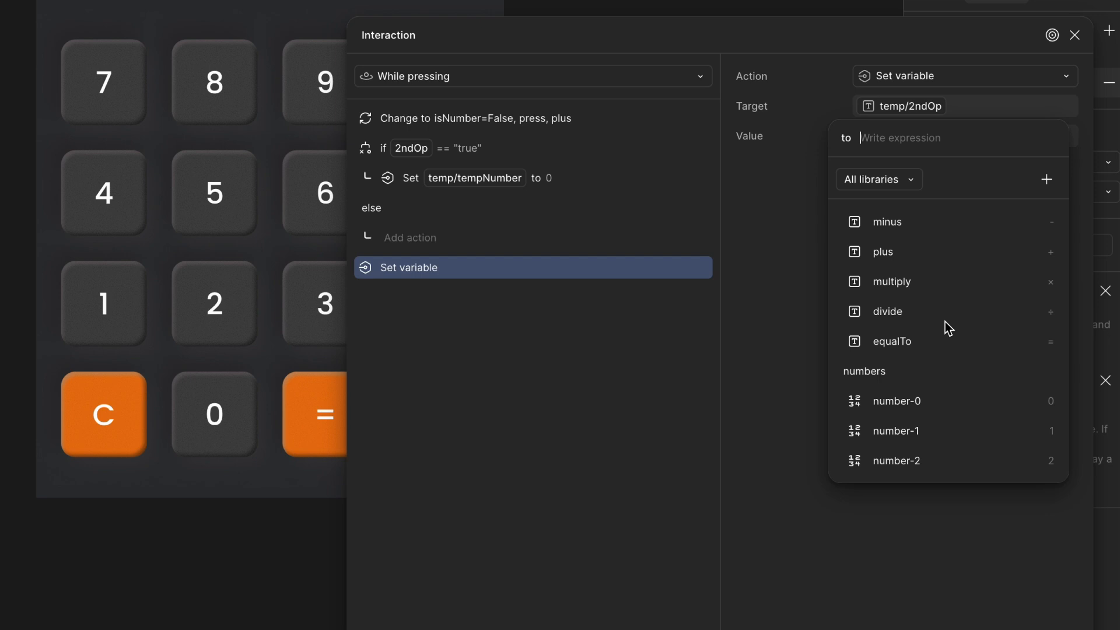
text("tru)
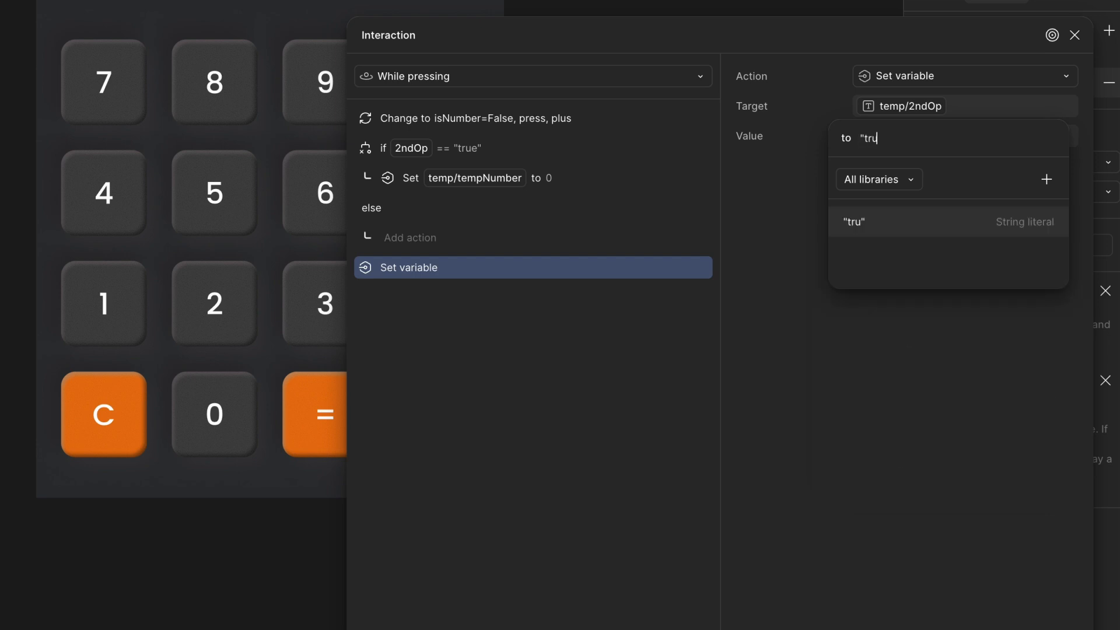
text(e")
key(Return)
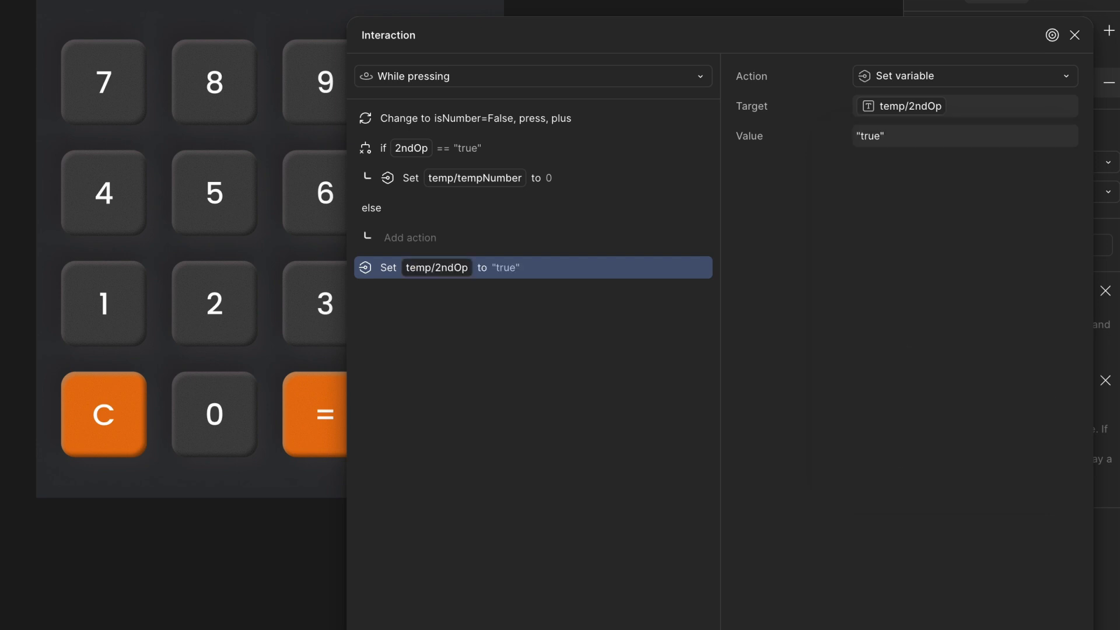
click(1074, 35)
- Open the local variables panel to review the temp collection's variables
click(758, 47)
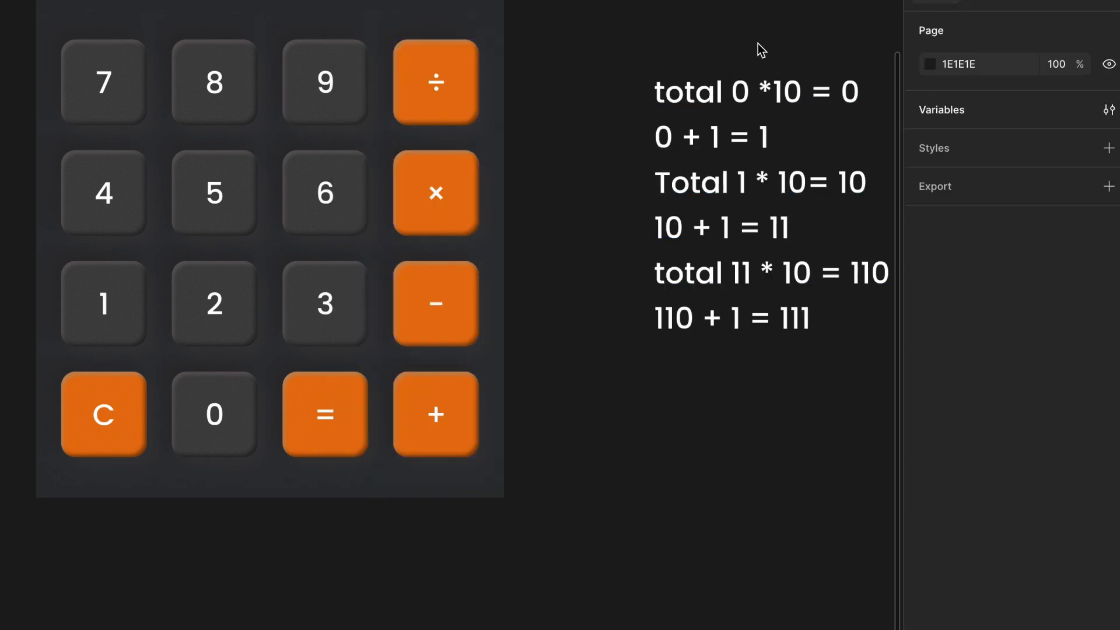
click(1109, 109)
scroll(535, 268, down, 3)
scroll(534, 268, down, 10)
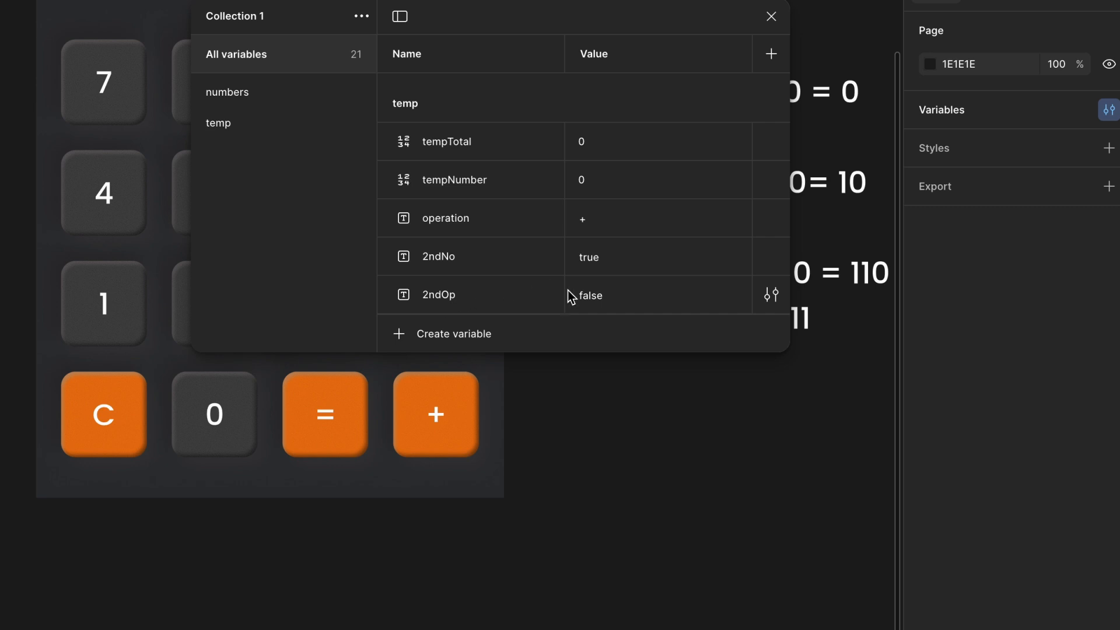
click(772, 16)
- Add another Conditional action to the plus key's press interaction with the condition operation == plus
click(992, 4)
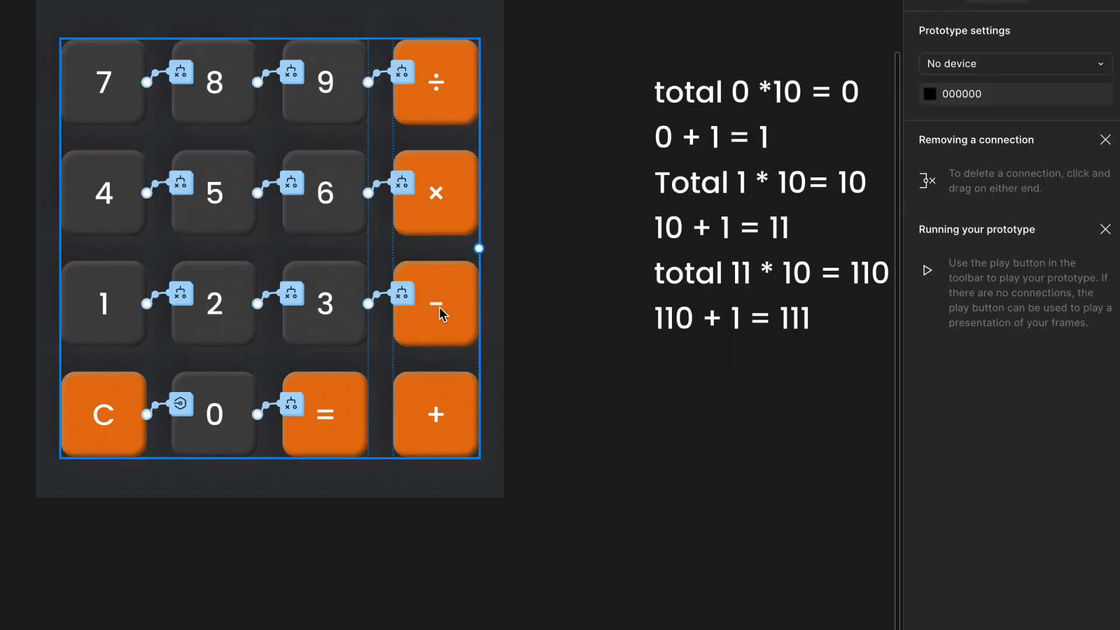
click(438, 325)
double_click(438, 426)
double_click(439, 425)
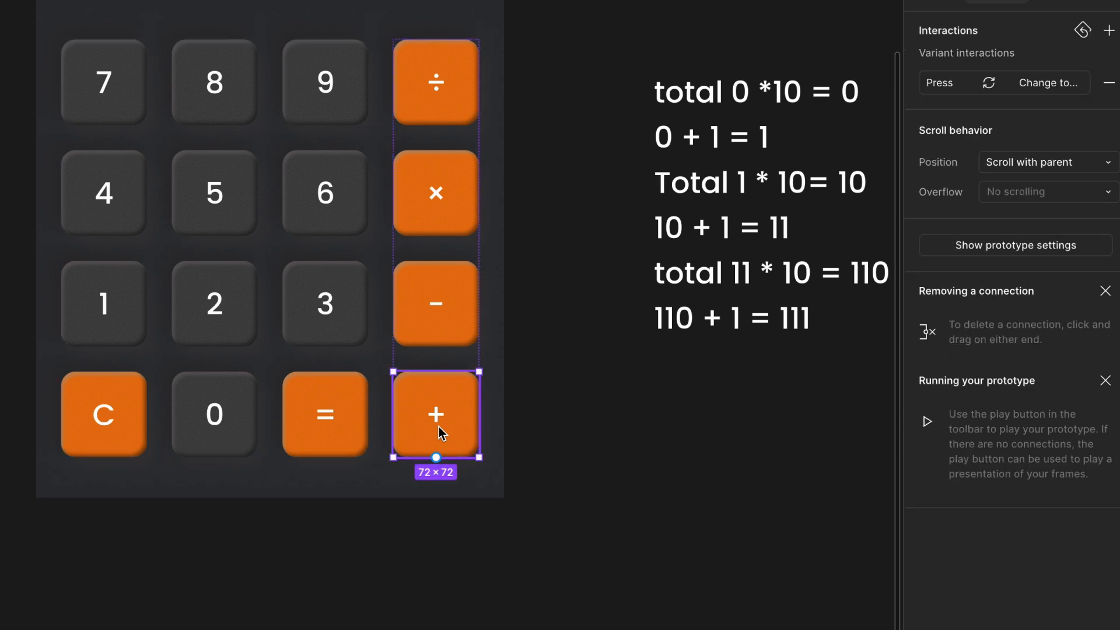
click(955, 81)
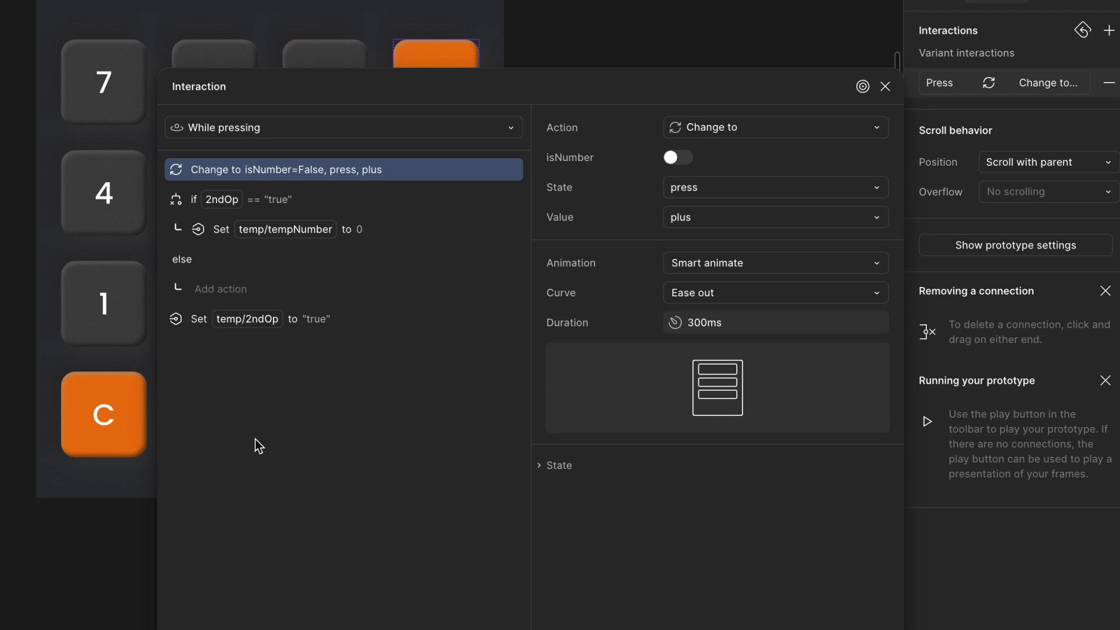
click(197, 318)
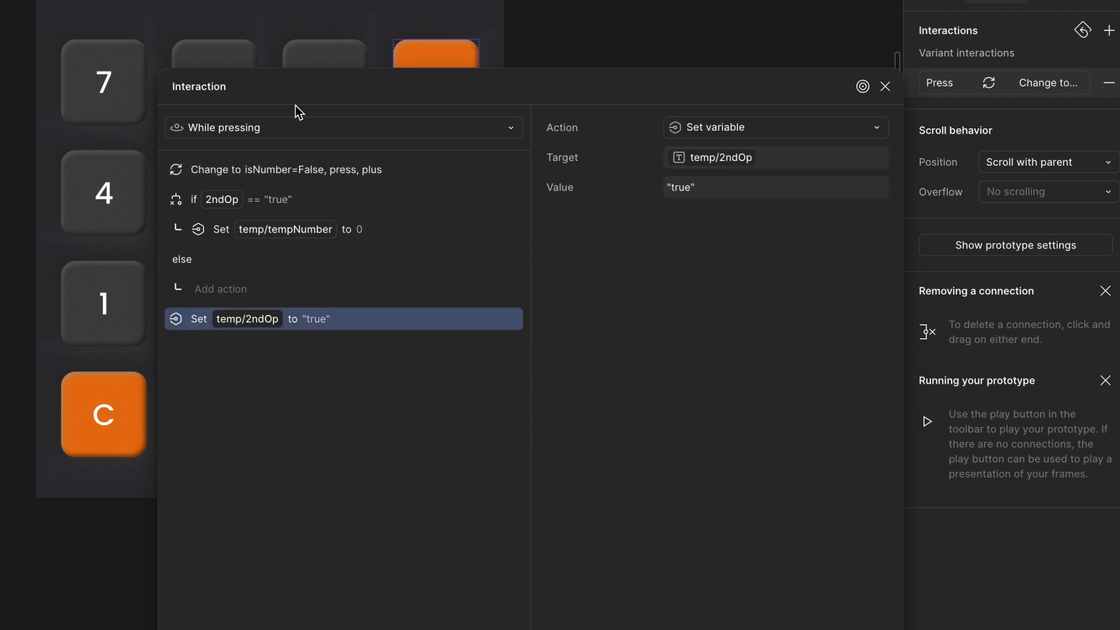
drag(295, 100, 295, 0)
click(172, 628)
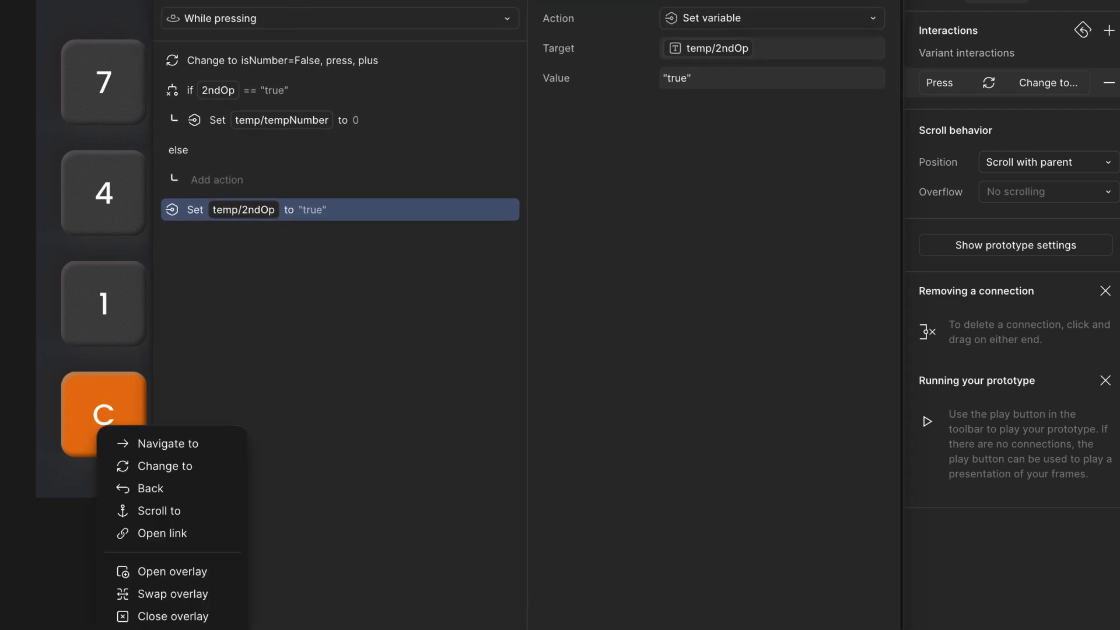
click(169, 629)
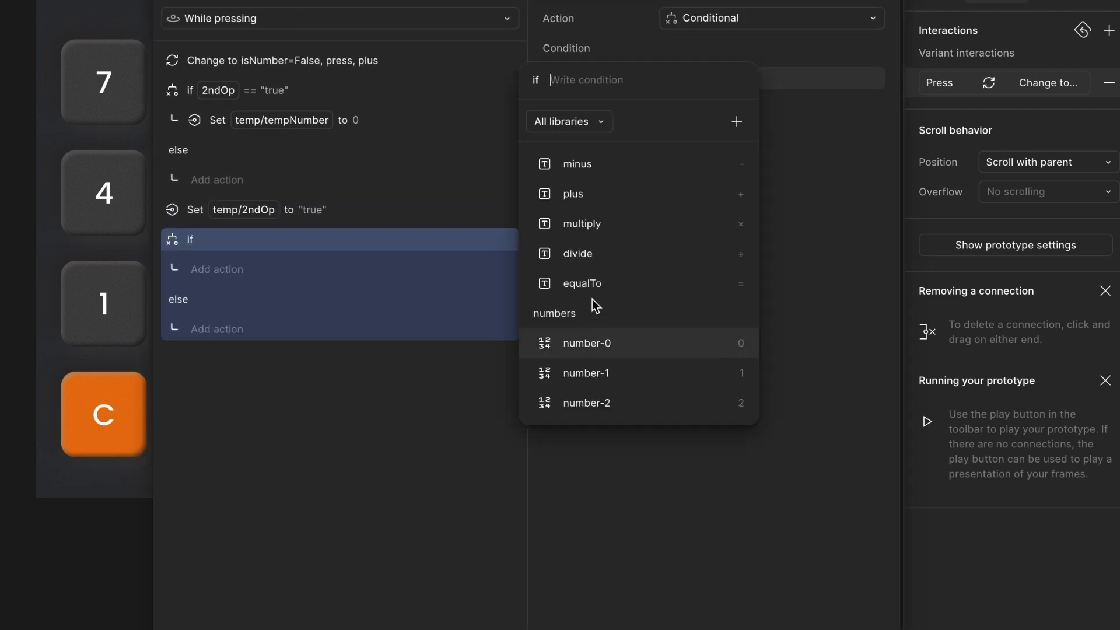
text(o)
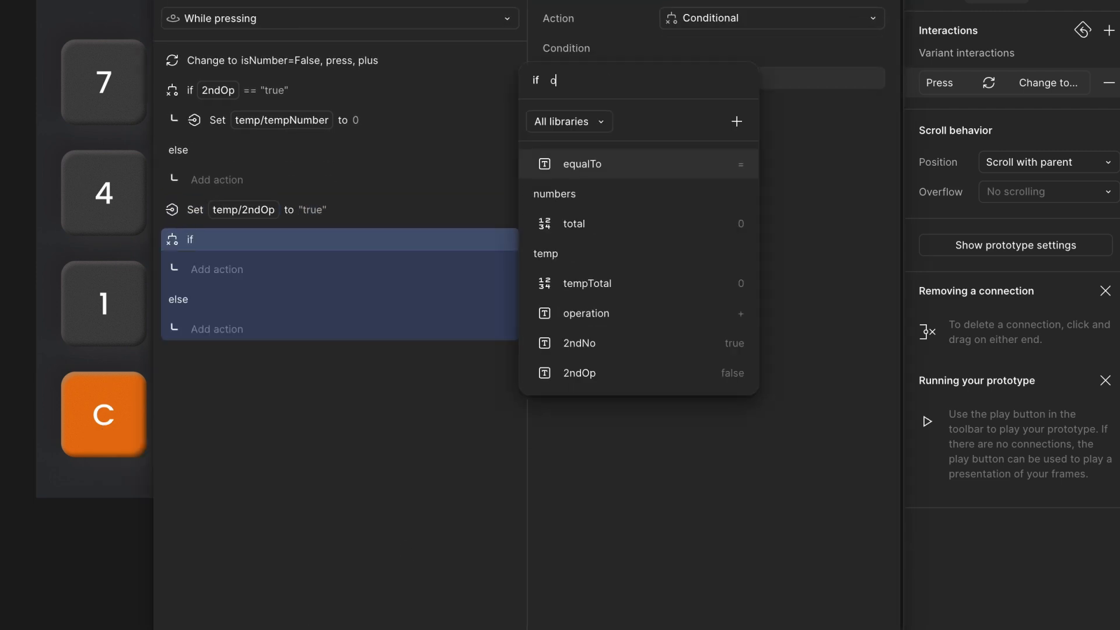
text(p)
click(679, 199)
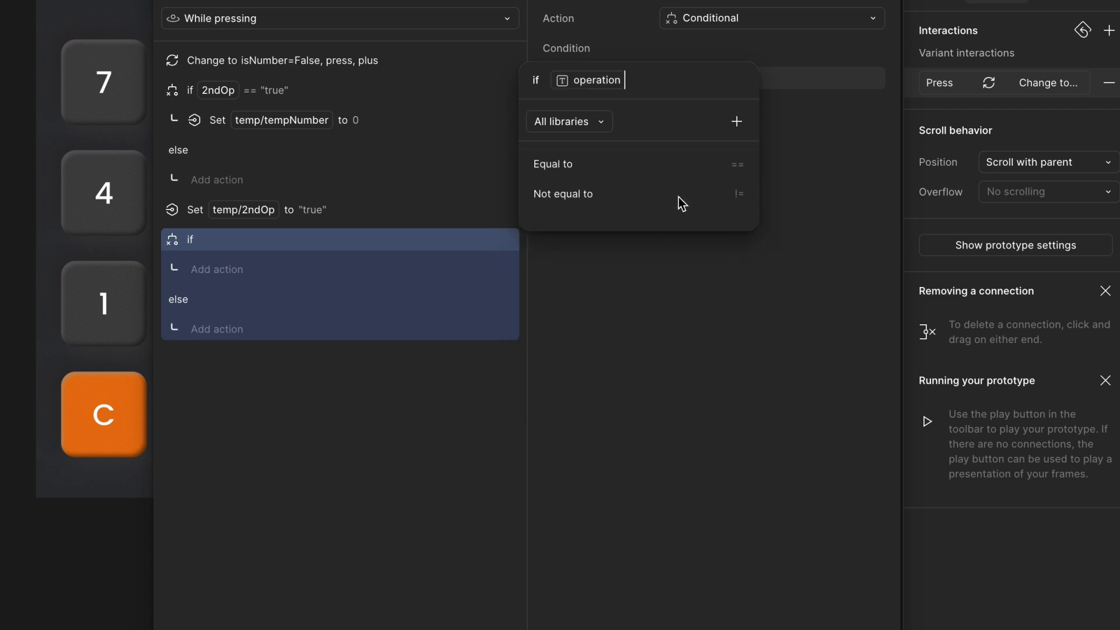
text(== pl)
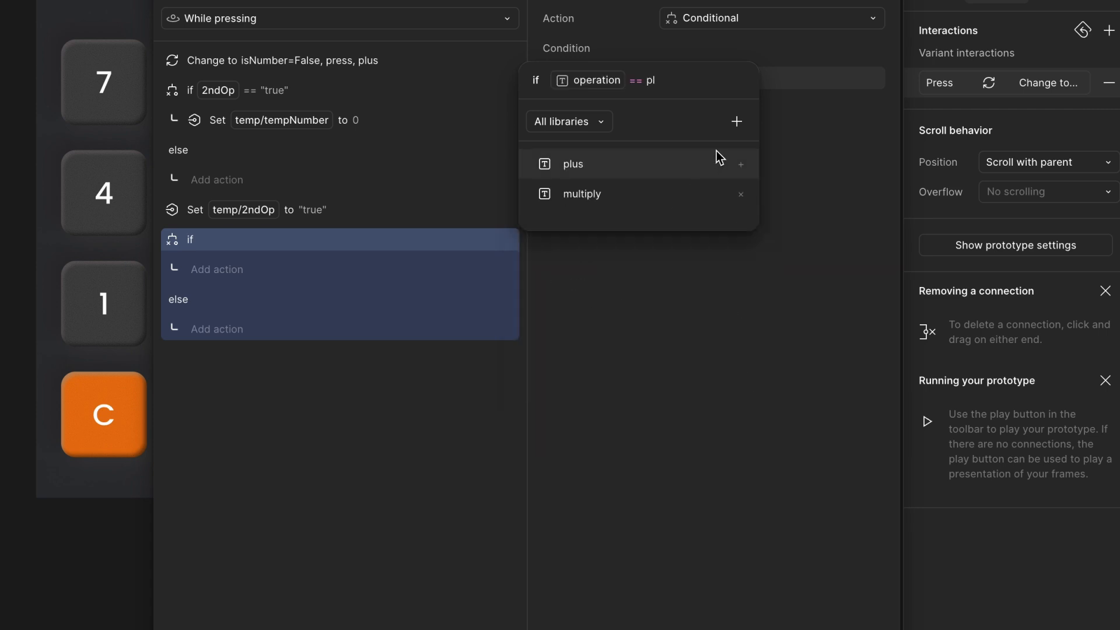
click(681, 162)
click(800, 220)
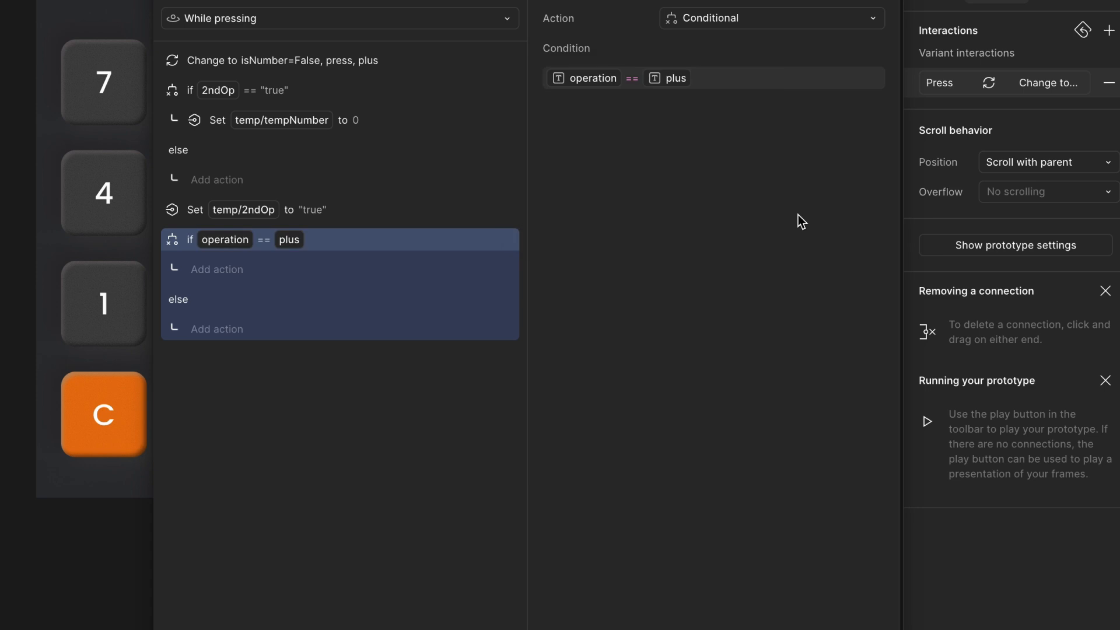
- Open the local variables panel again to check the temp variables
click(875, 0)
click(945, 2)
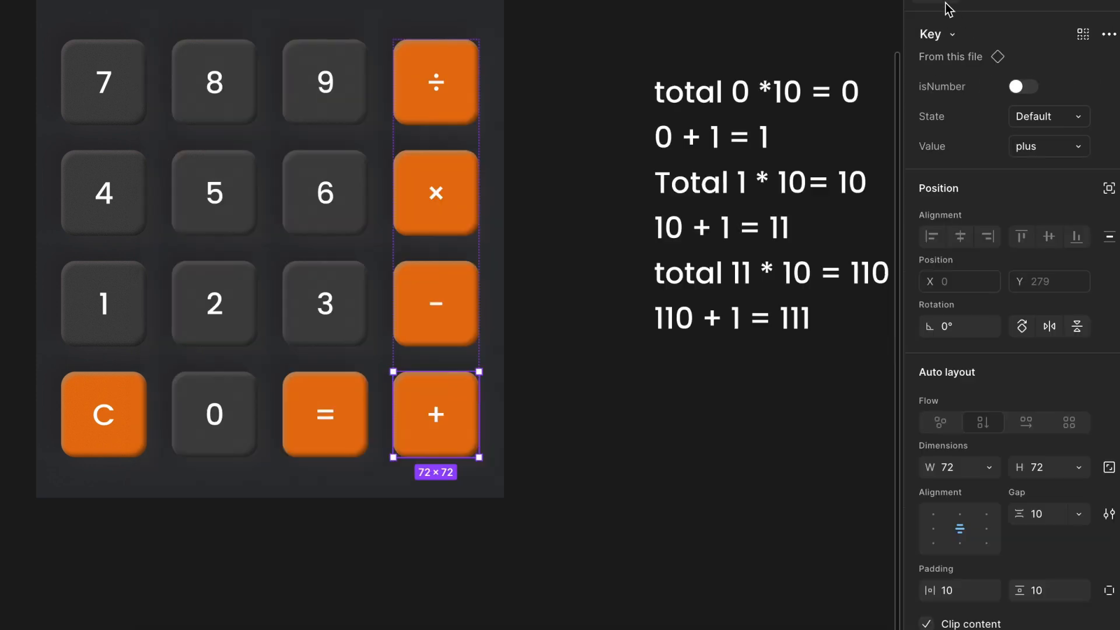
click(807, 28)
click(1108, 109)
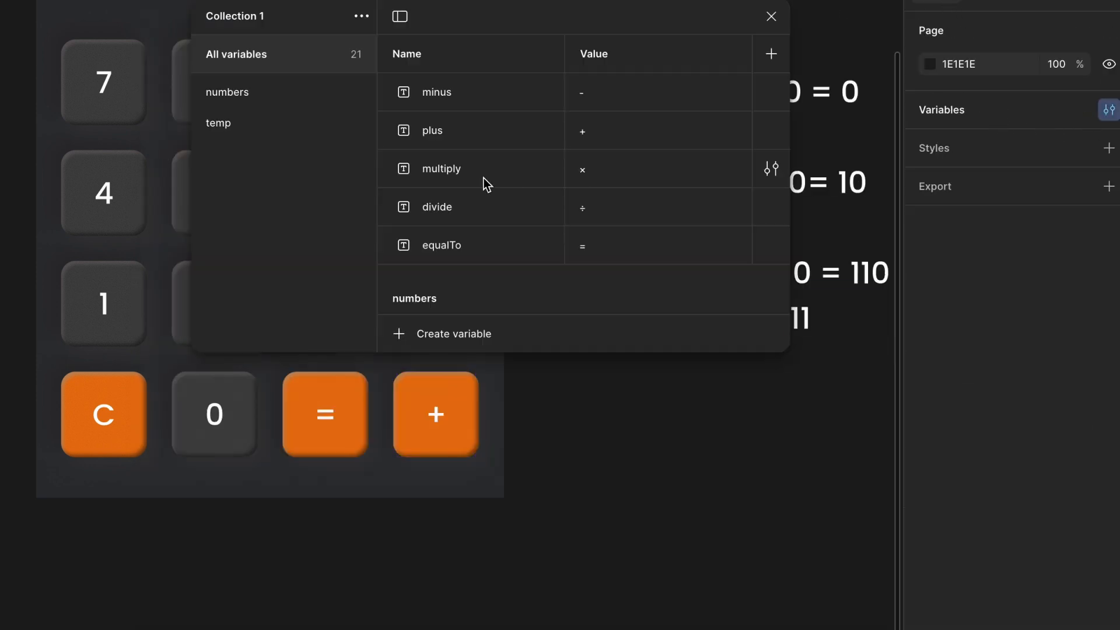
scroll(565, 126, down, 10)
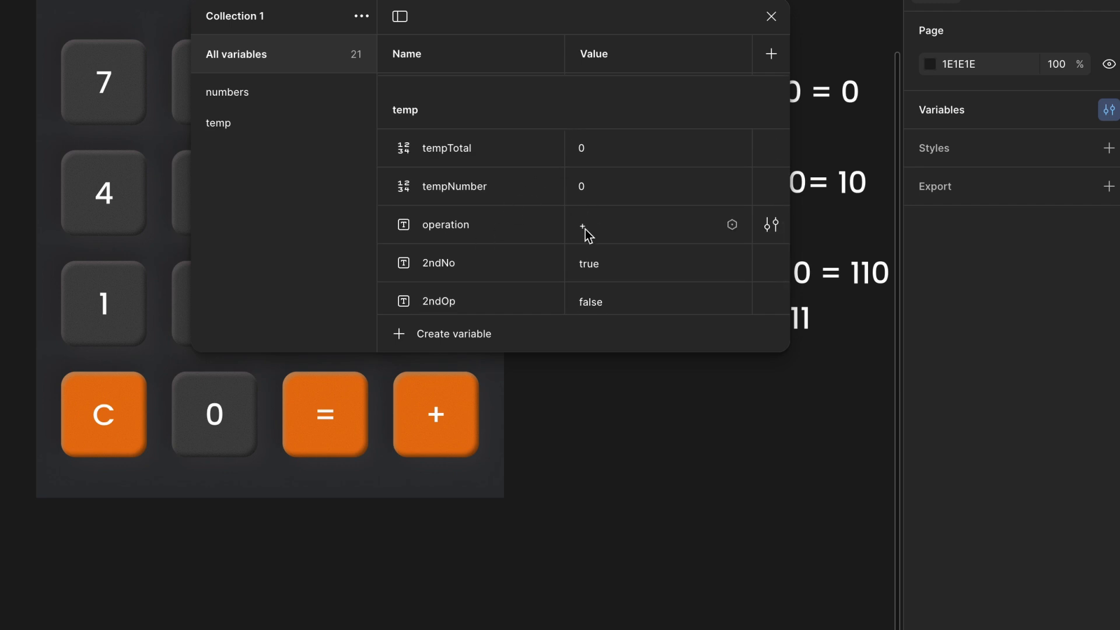
click(771, 16)
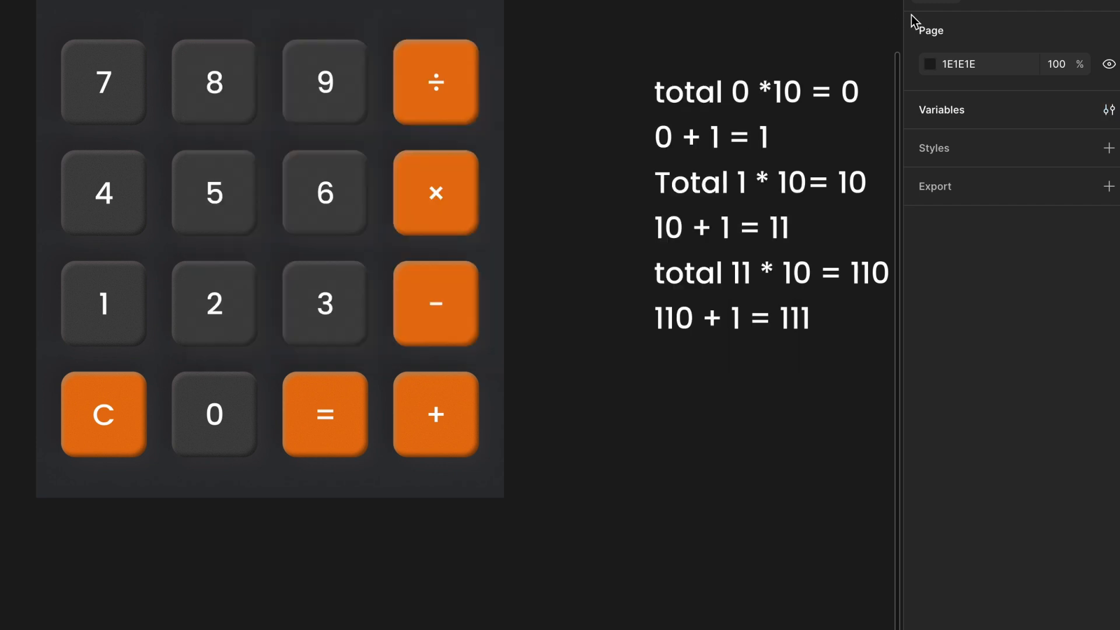
- Inside the plus key's operation == plus conditional, add a Set variable action setting temp/tempTotal to tempTotal + tempNumber
click(976, 10)
click(467, 306)
click(449, 413)
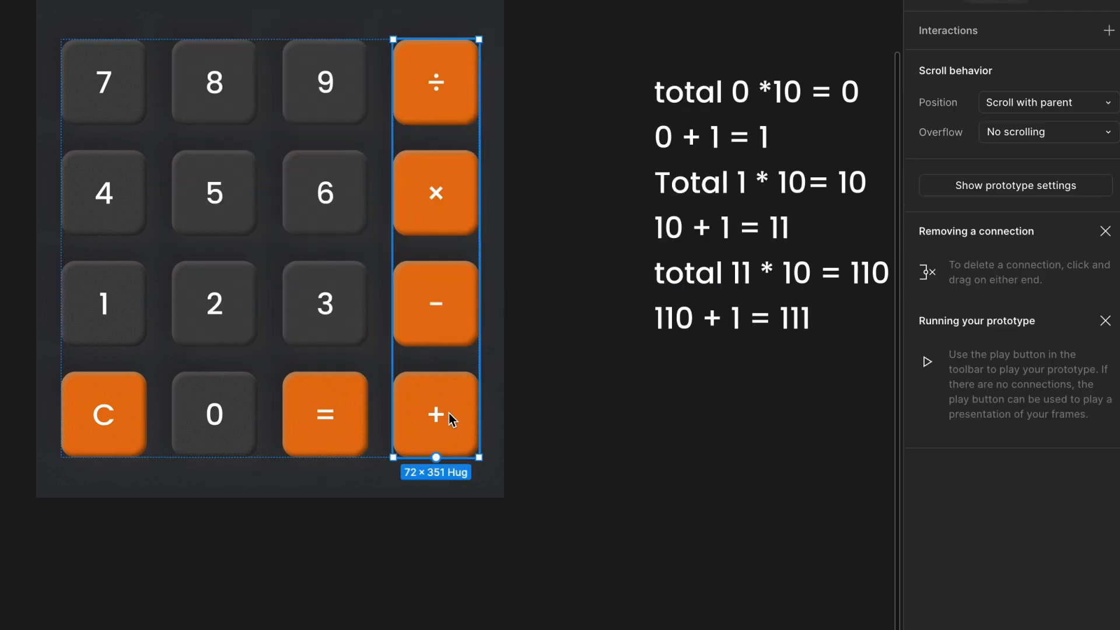
click(450, 413)
click(949, 86)
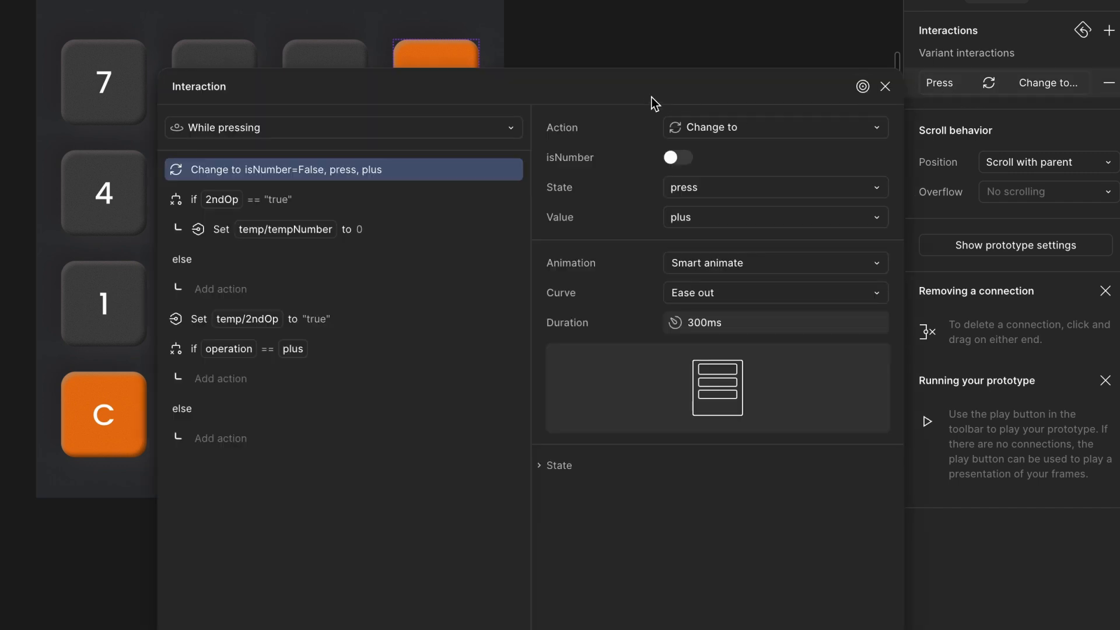
drag(649, 92, 649, 51)
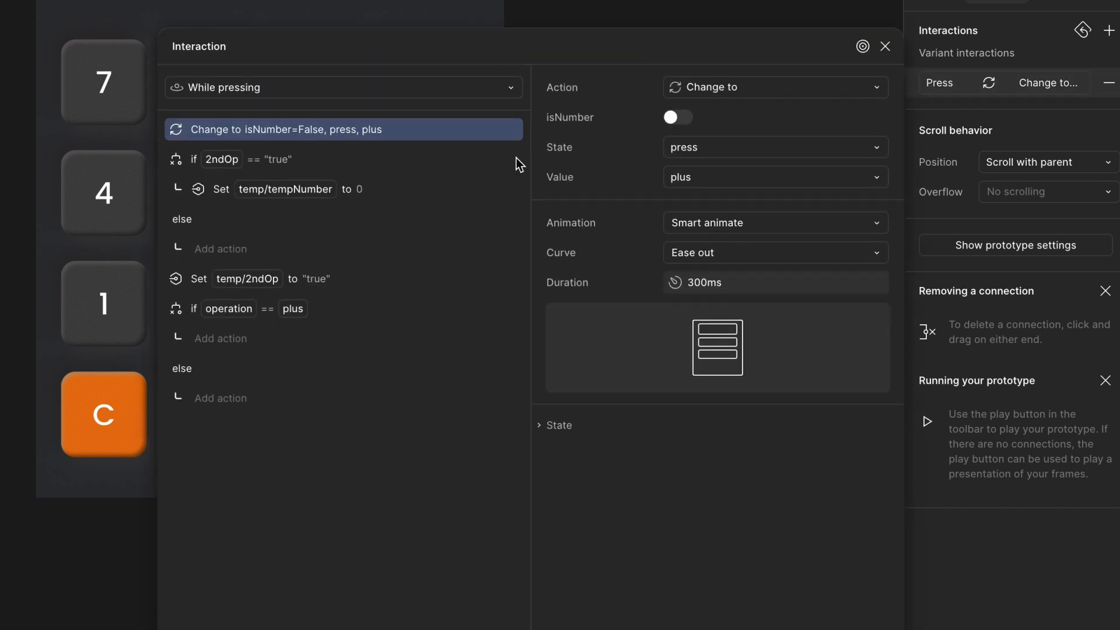
click(192, 315)
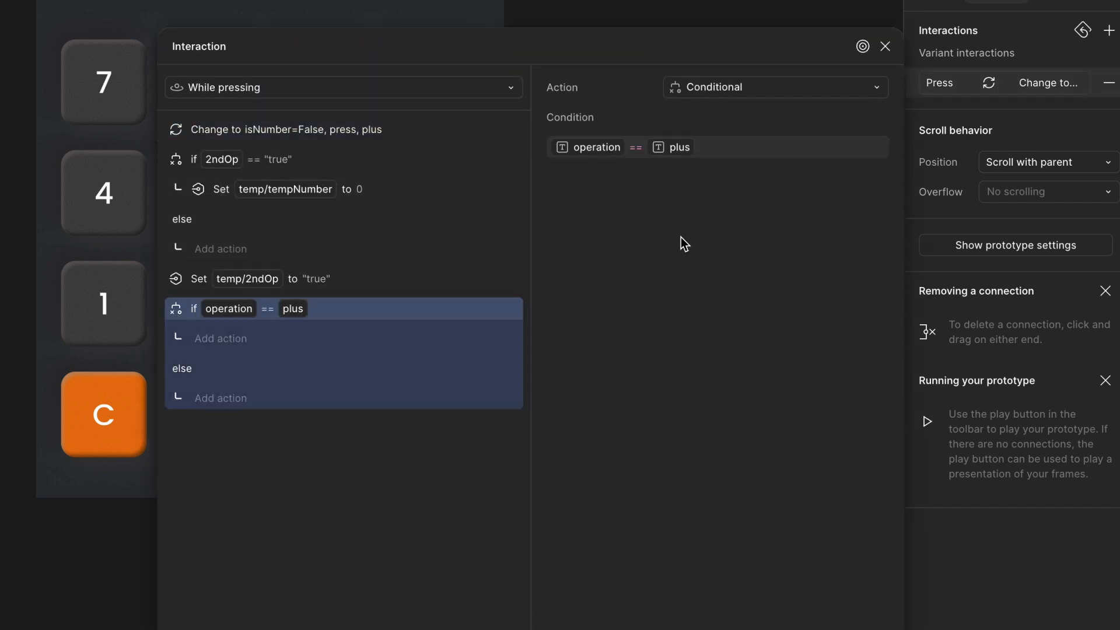
click(223, 338)
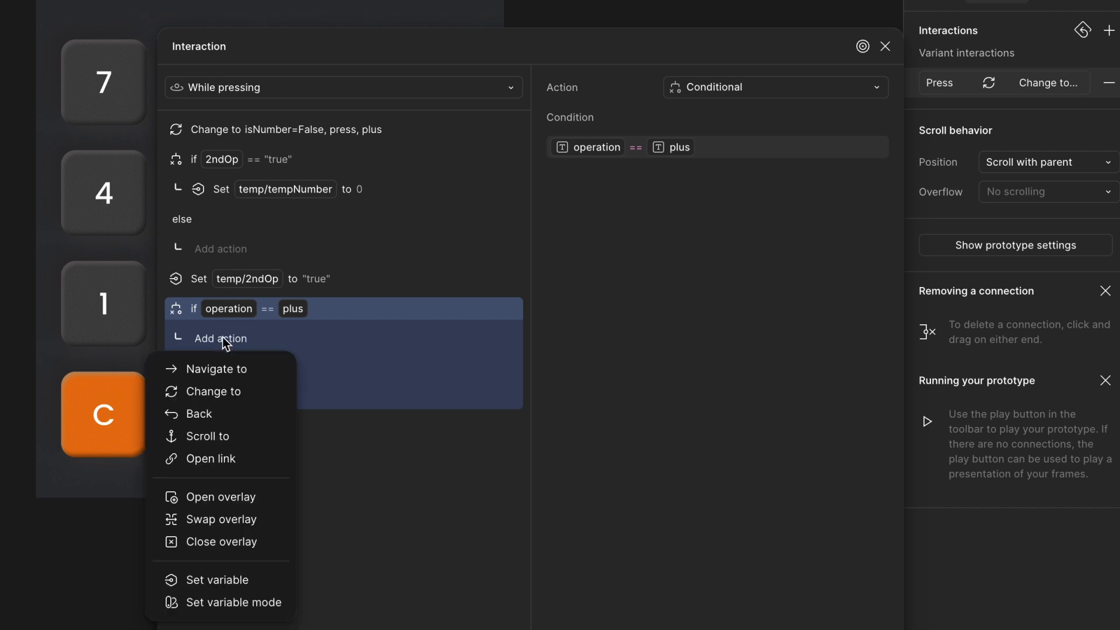
click(214, 580)
text(tem)
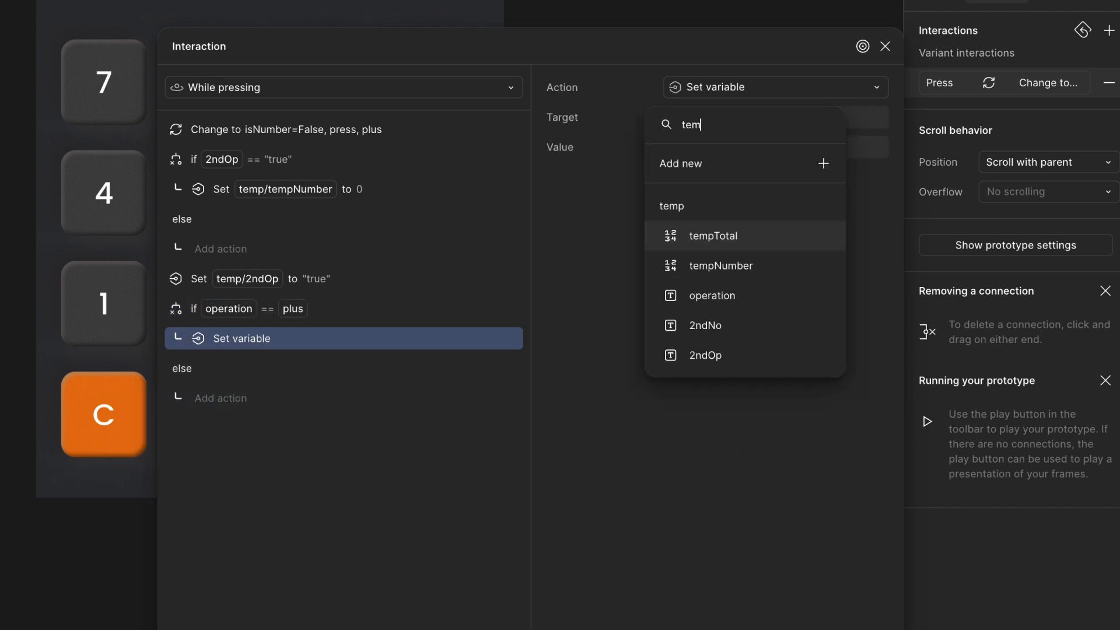
click(752, 243)
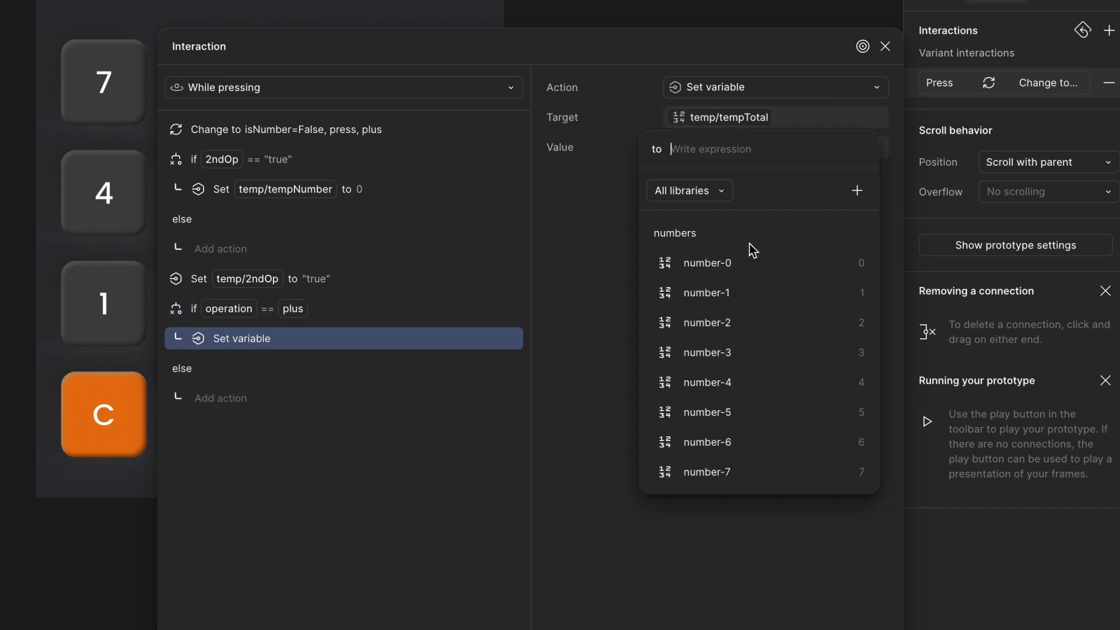
text(te)
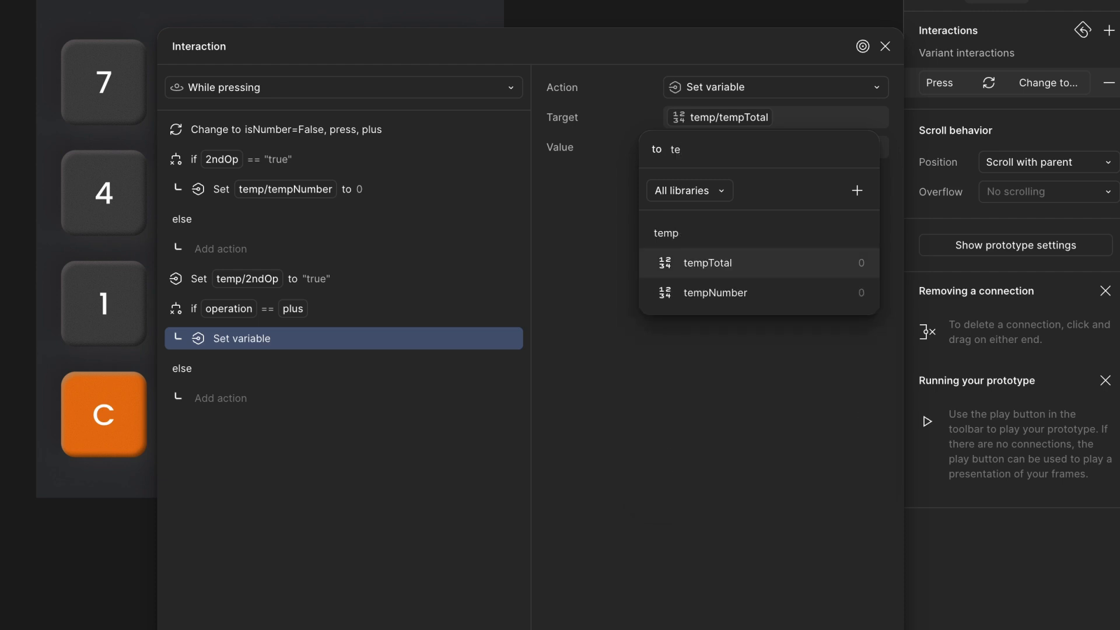
click(772, 264)
text(+ )
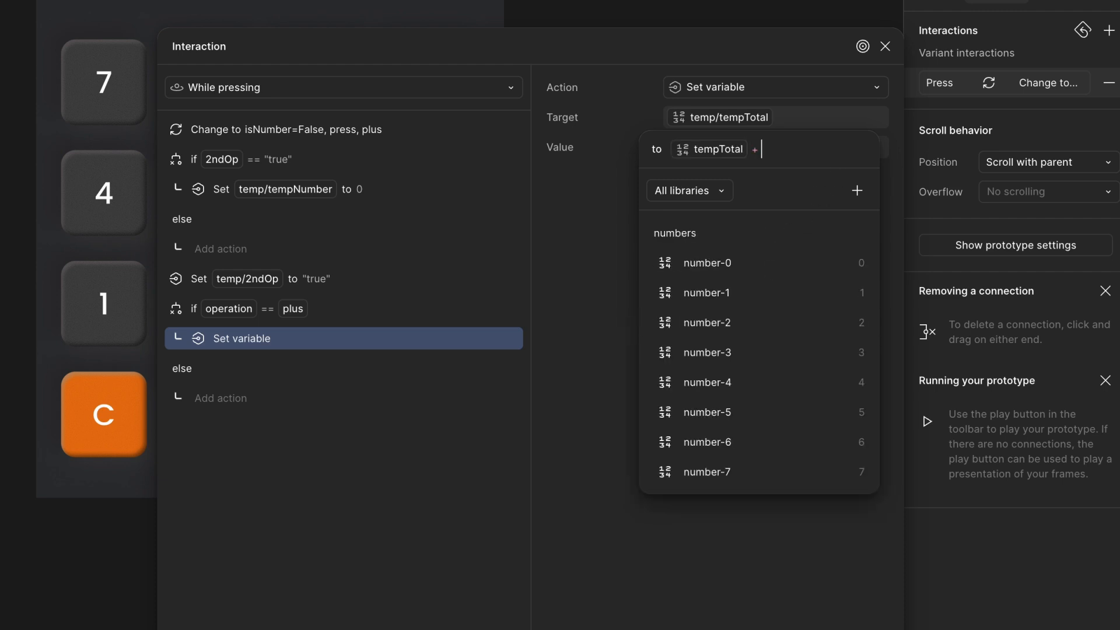
text(te)
click(779, 295)
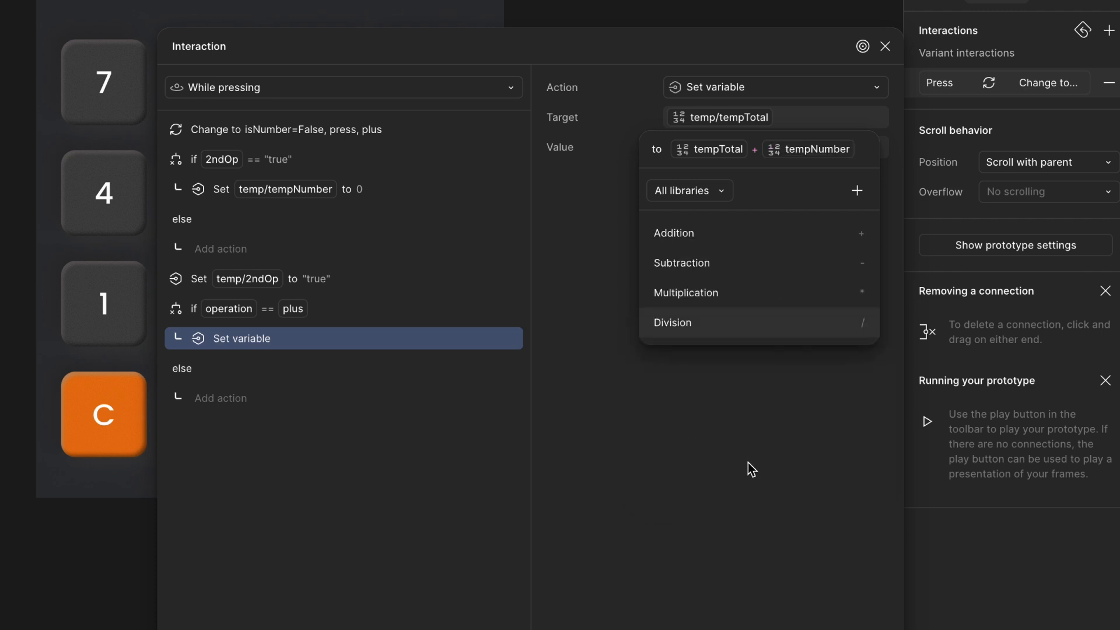
click(313, 328)
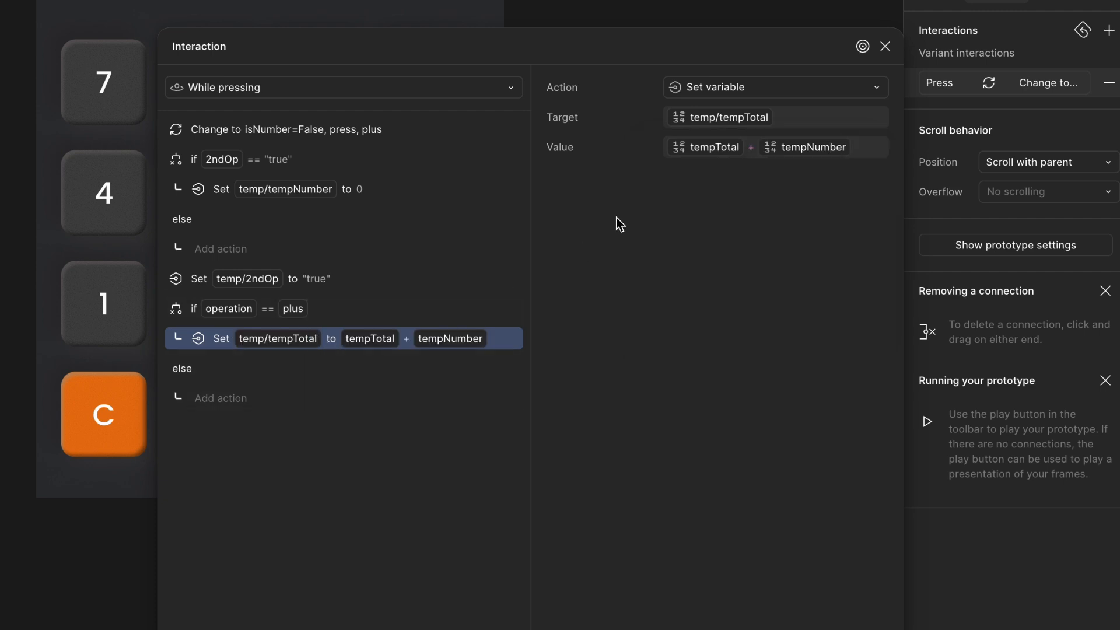
- Rewrite the canvas note text to read "temp total 0 + 25 = 25"
click(884, 47)
scroll(726, 105, up, 3)
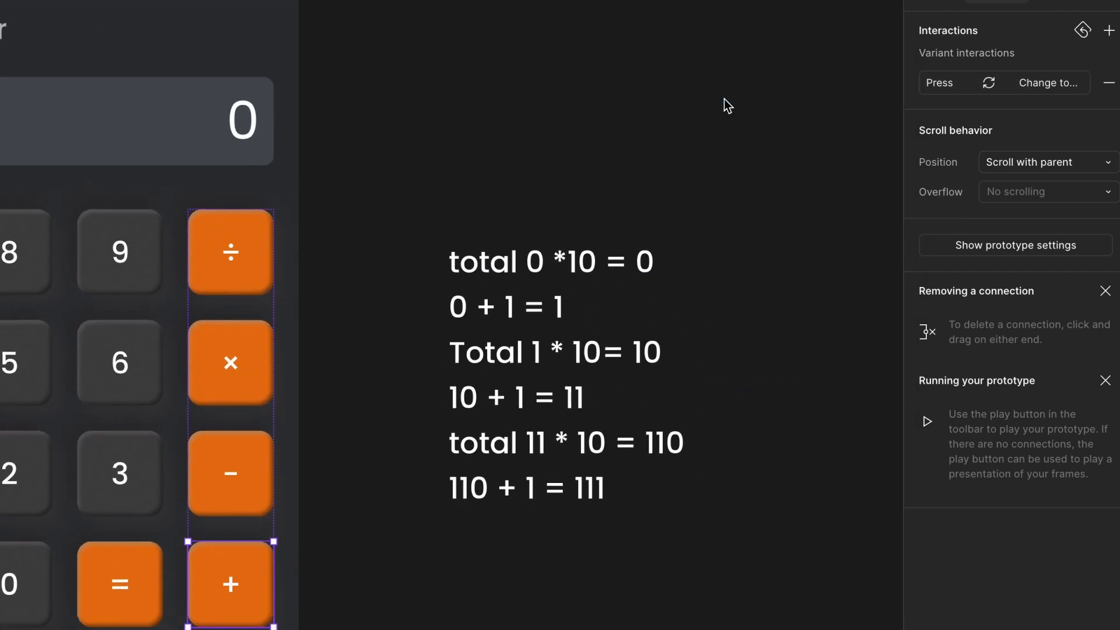
double_click(489, 262)
key(Left)
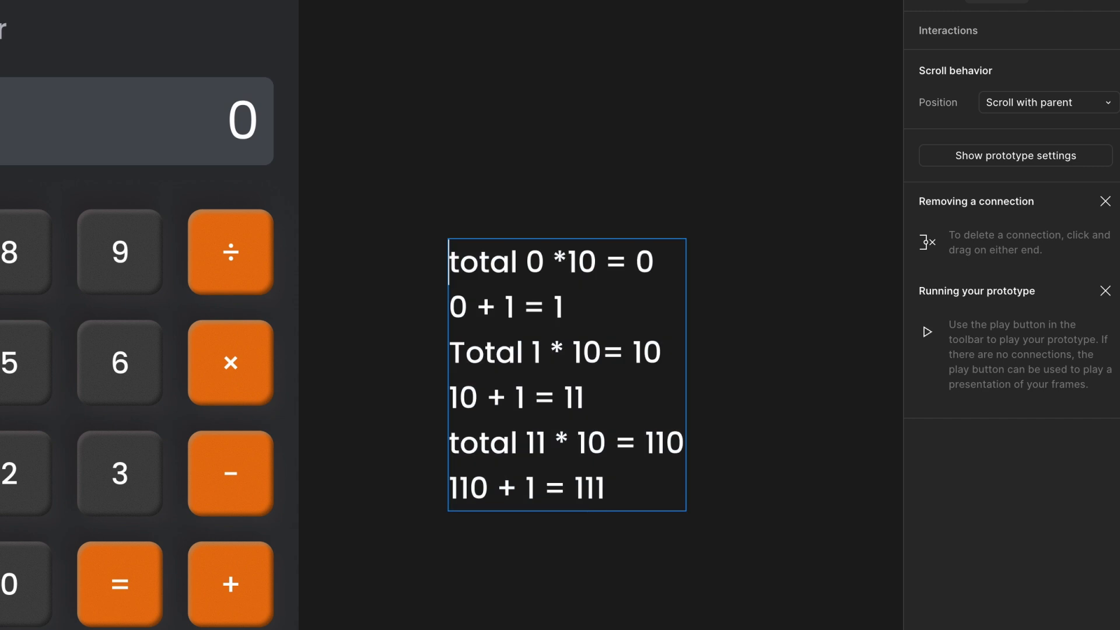
text(temp)
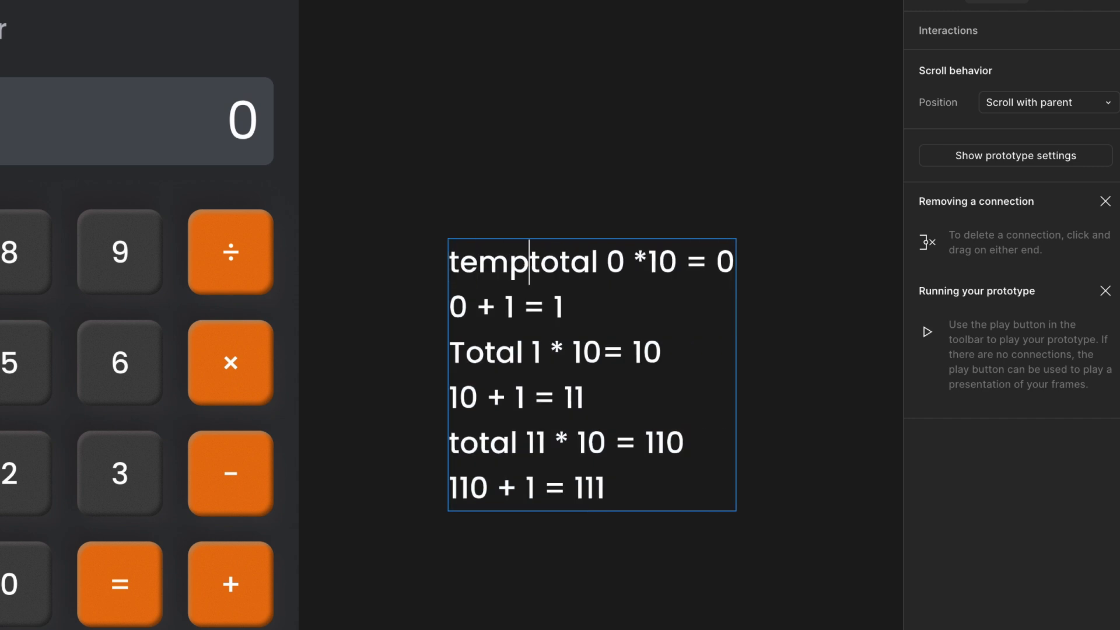
drag(607, 261, 718, 565)
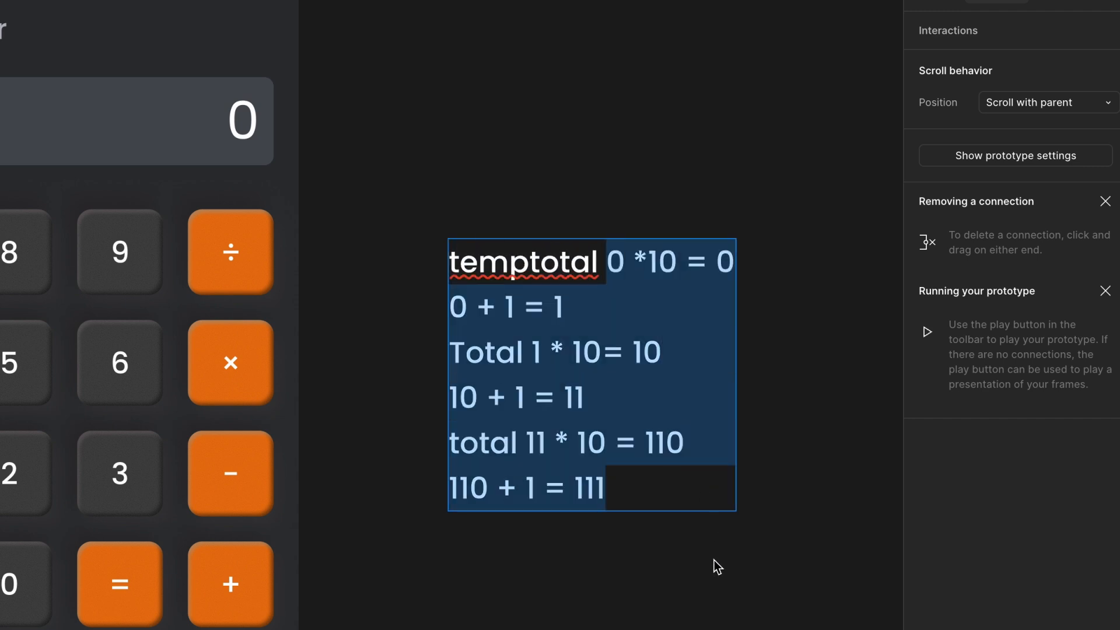
text(0)
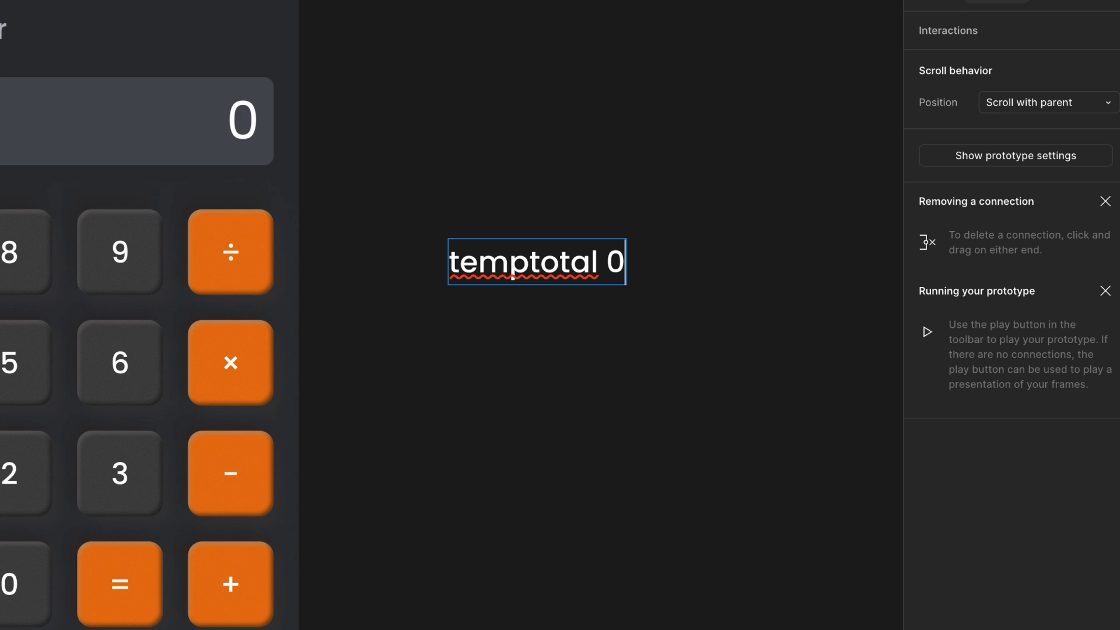
click(534, 251)
click(636, 270)
text(+ 20)
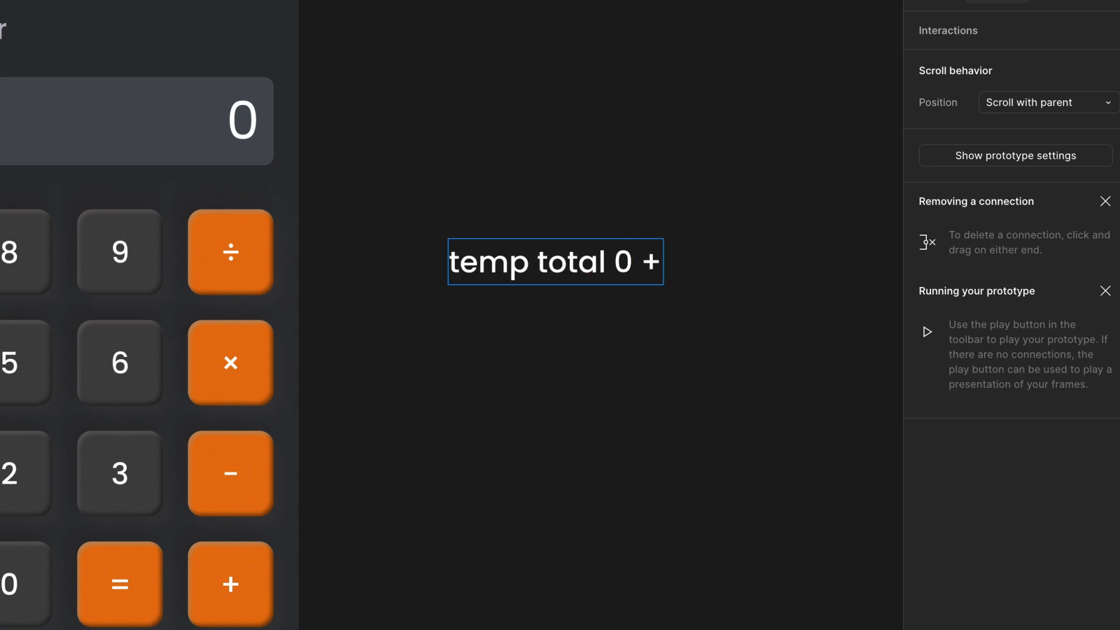
key(BackSpace)
text(5)
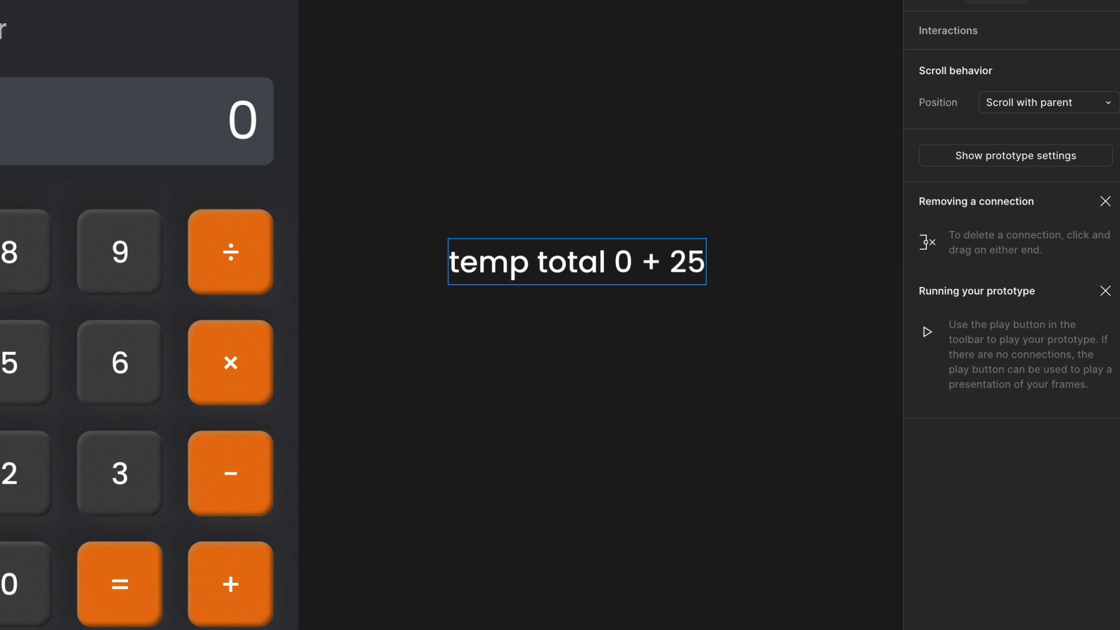
text( +)
key(BackSpace)
text(=)
text( 25)
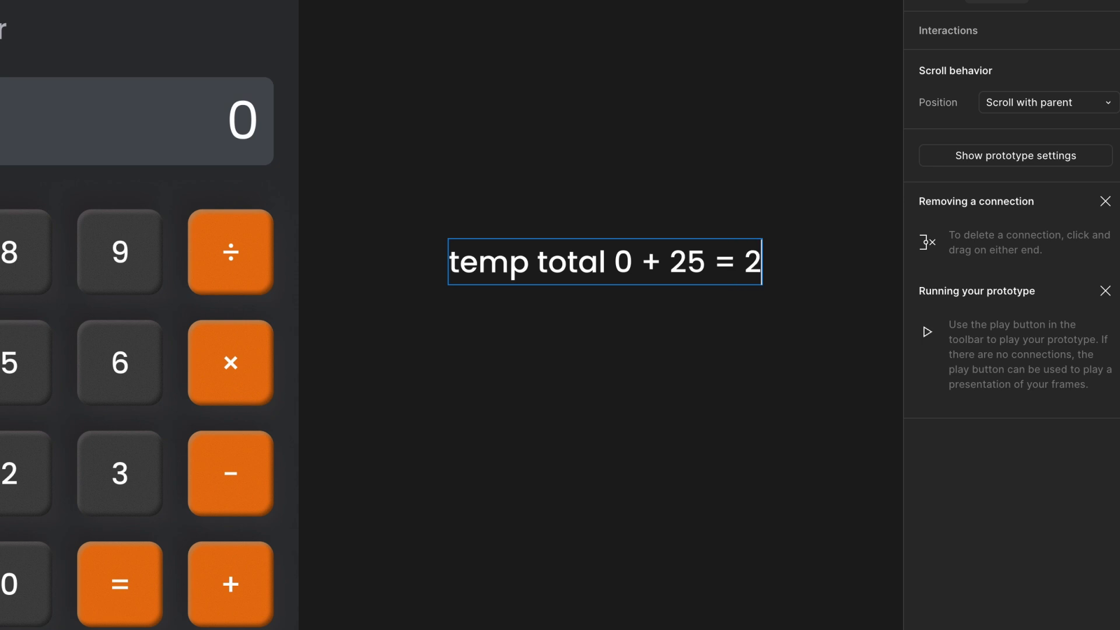
key(Escape)
- Add another Set variable action in the plus conditional that sets numbers/total to tempTotal
scroll(308, 458, down, 3)
scroll(308, 457, left, 3)
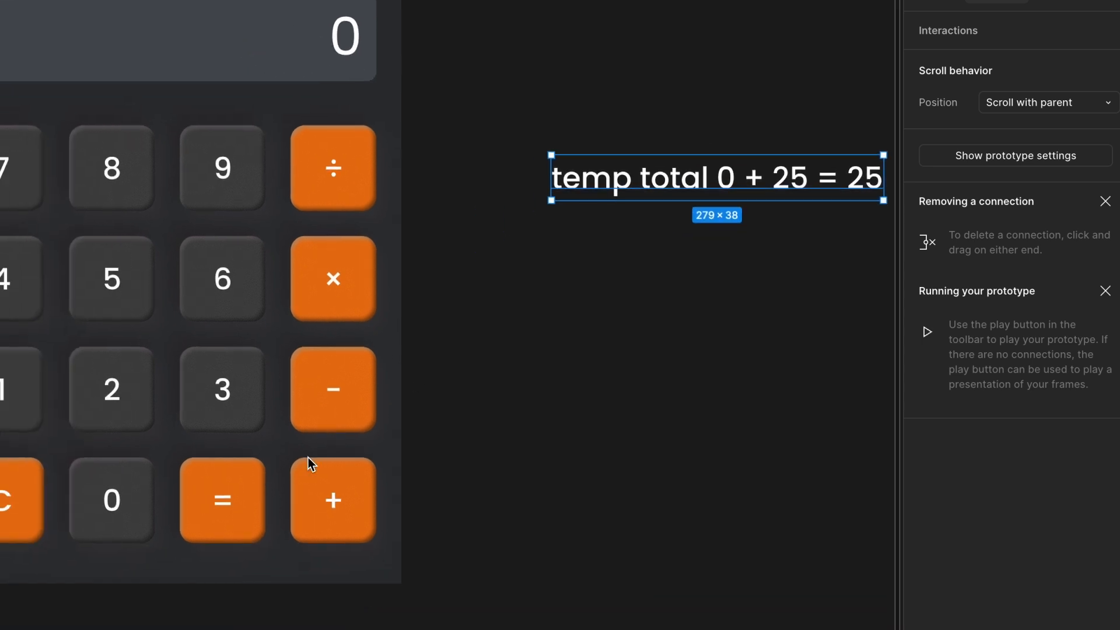
click(314, 403)
click(339, 506)
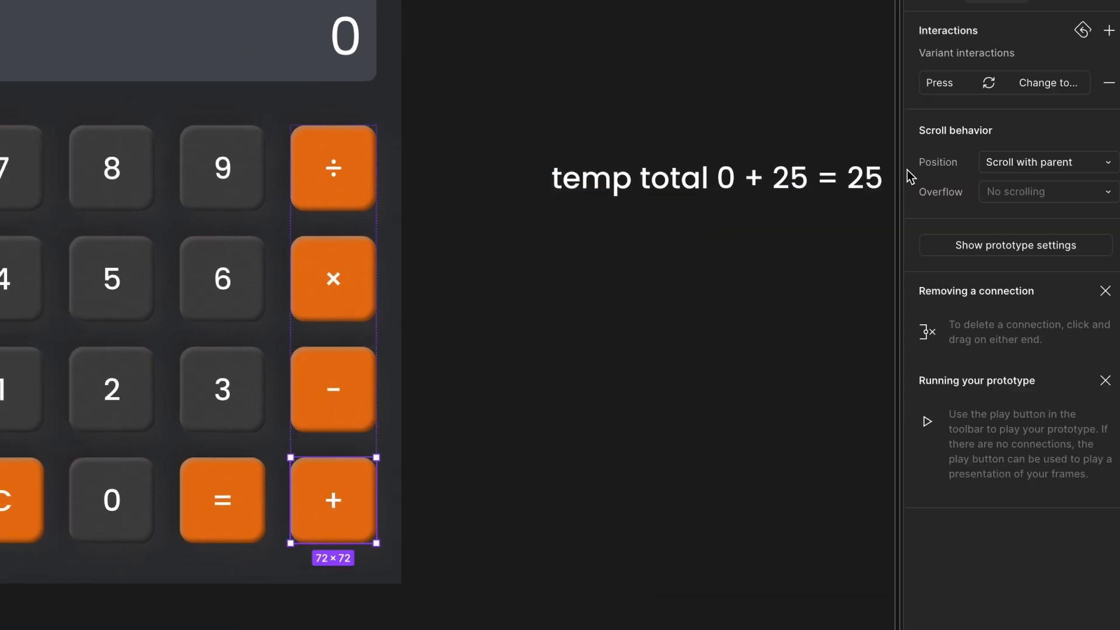
click(950, 88)
drag(622, 89, 604, 47)
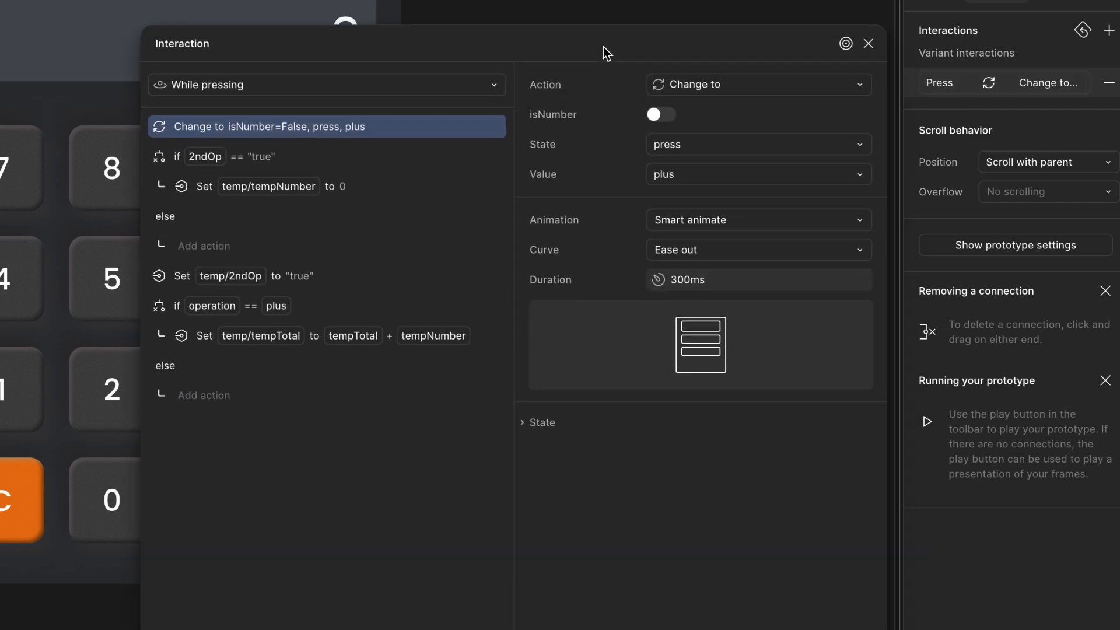
click(249, 341)
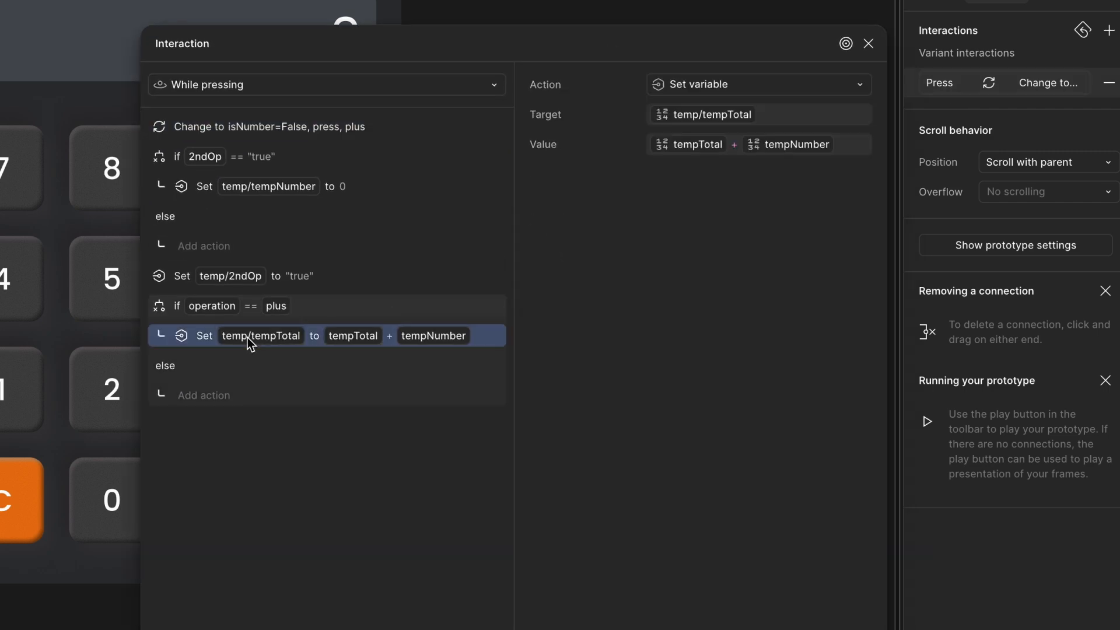
drag(351, 40, 350, 29)
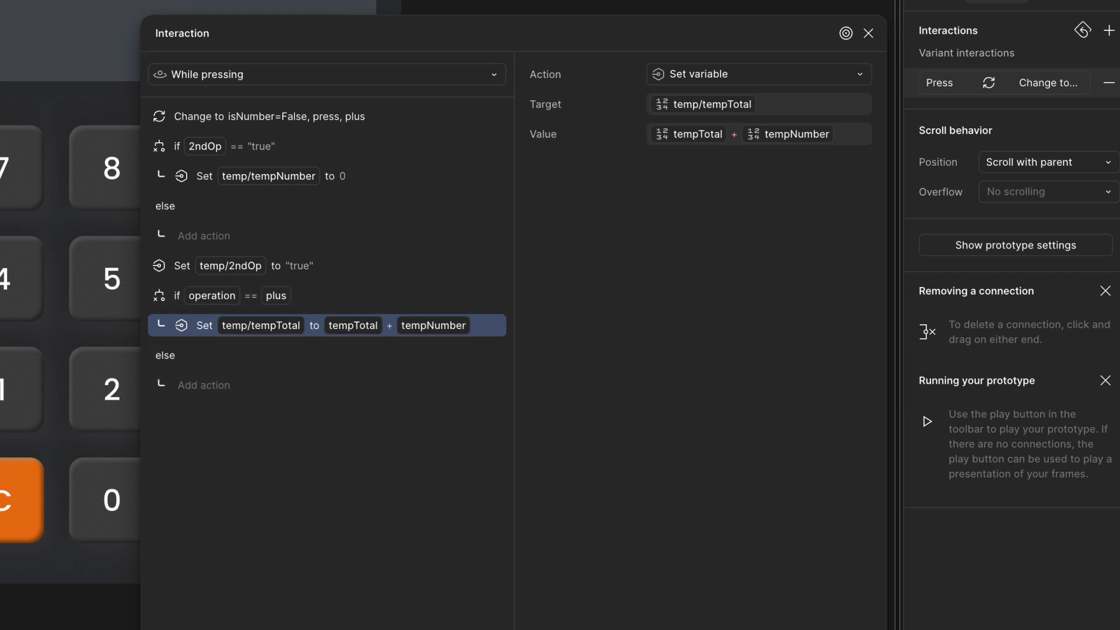
click(204, 385)
click(159, 627)
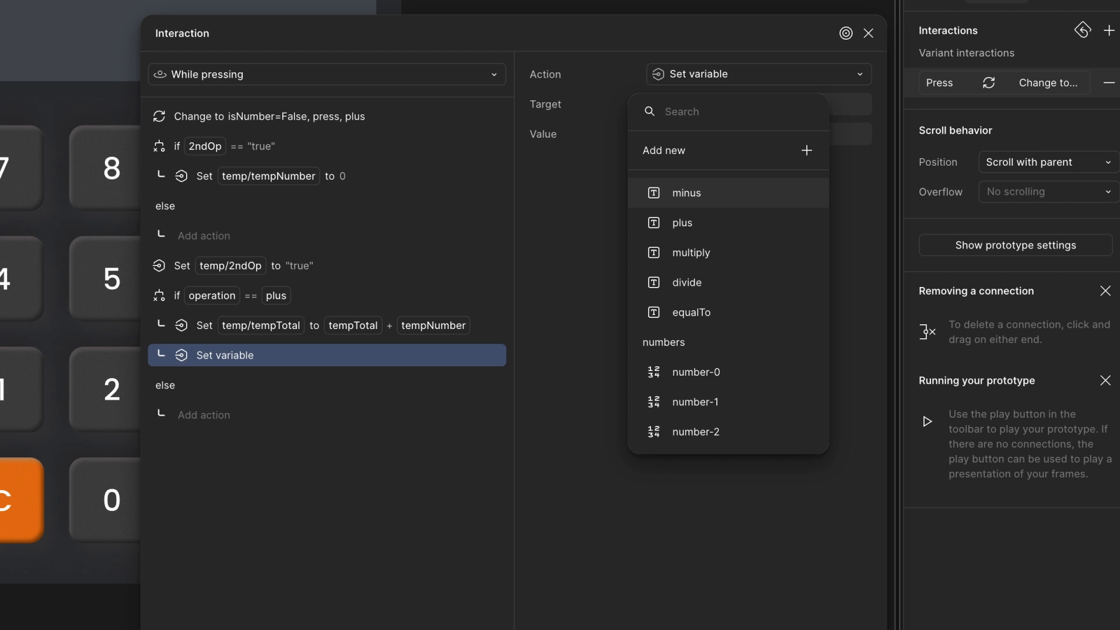
text(to)
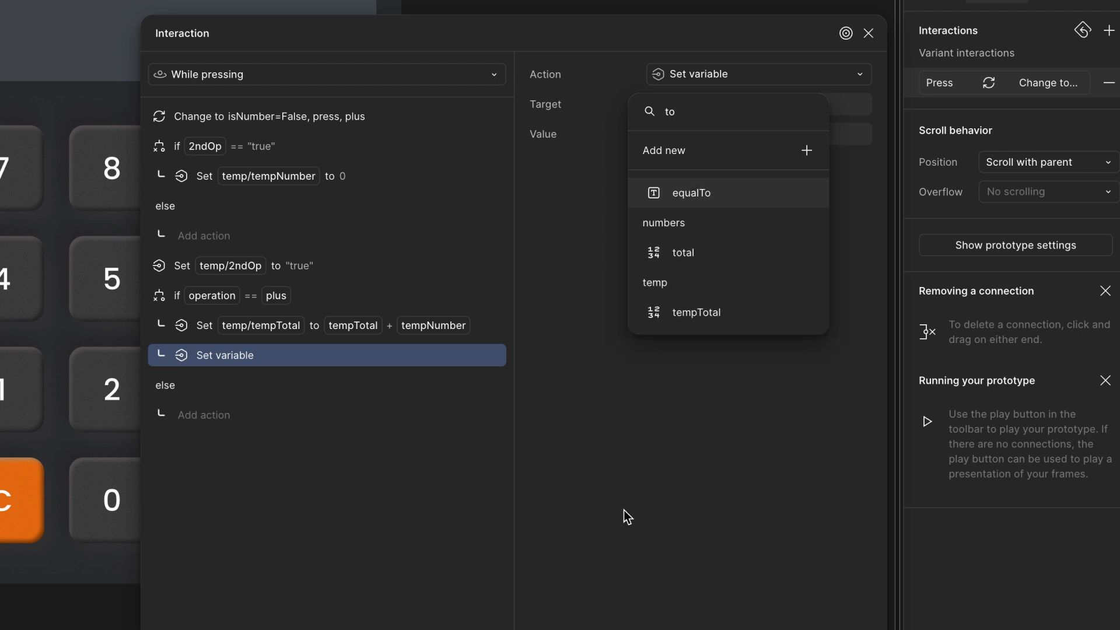
click(717, 256)
text(te)
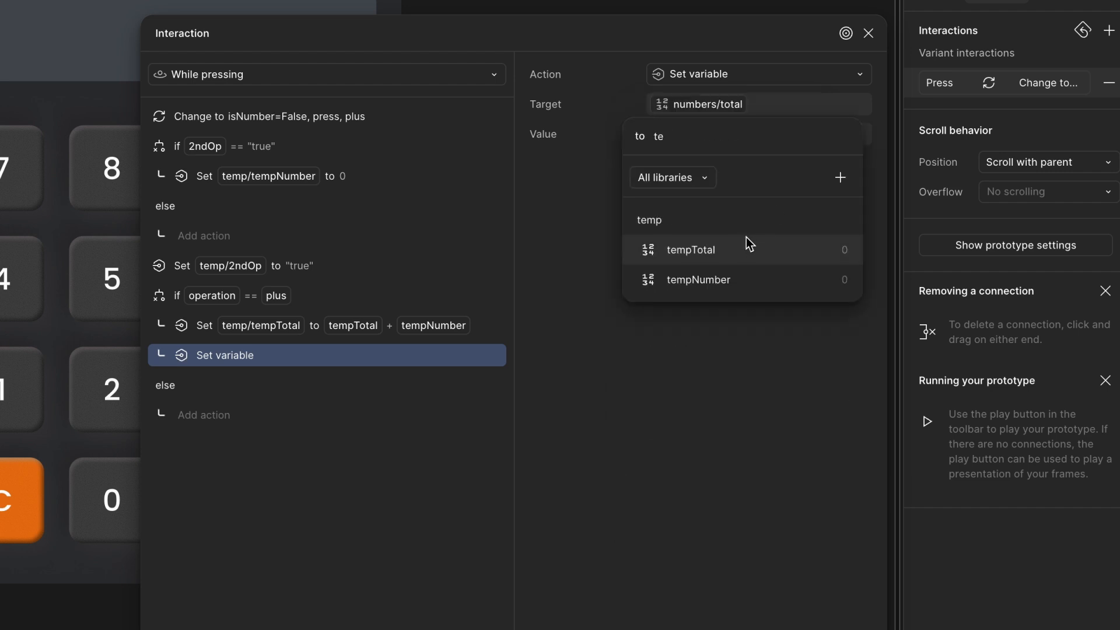
click(749, 245)
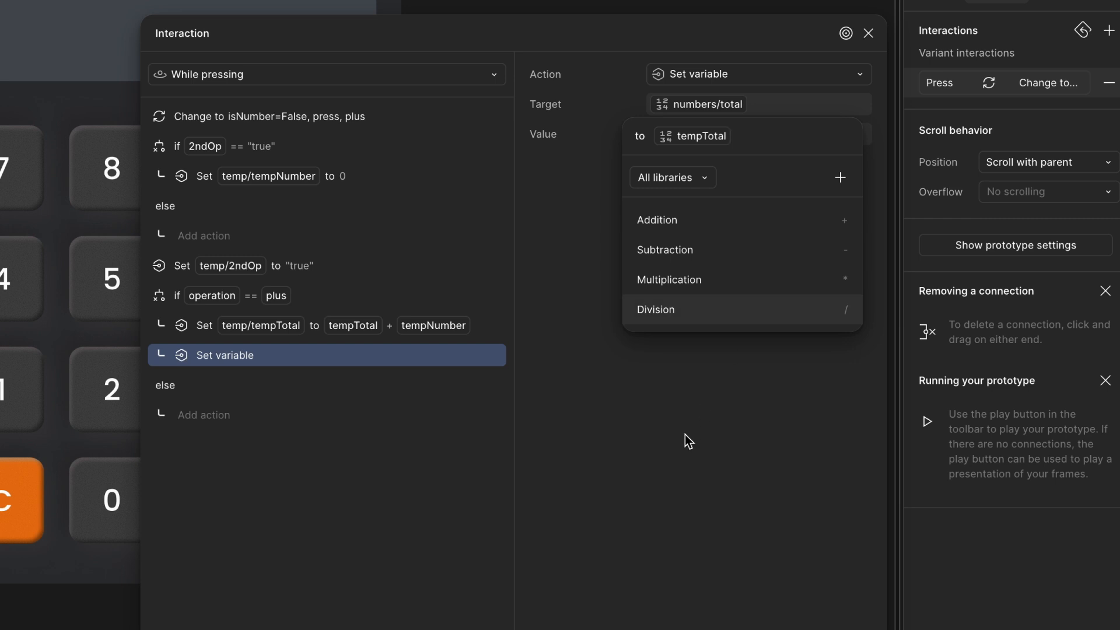
click(215, 356)
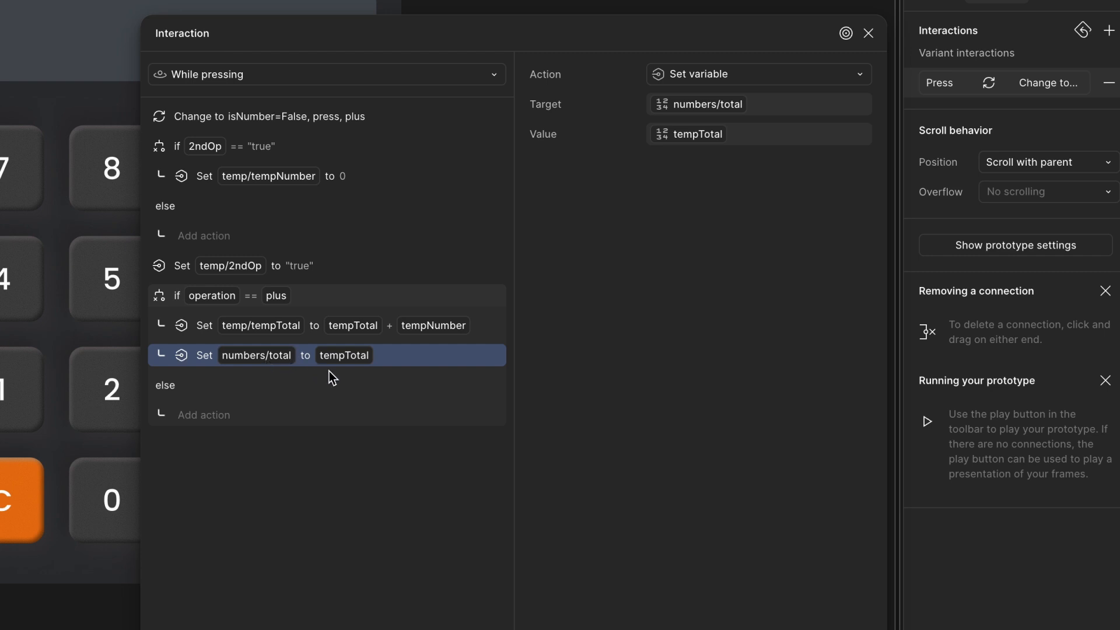
- After the plus key's operation == plus conditional, add a Set variable action setting temp/operation to plus
click(171, 298)
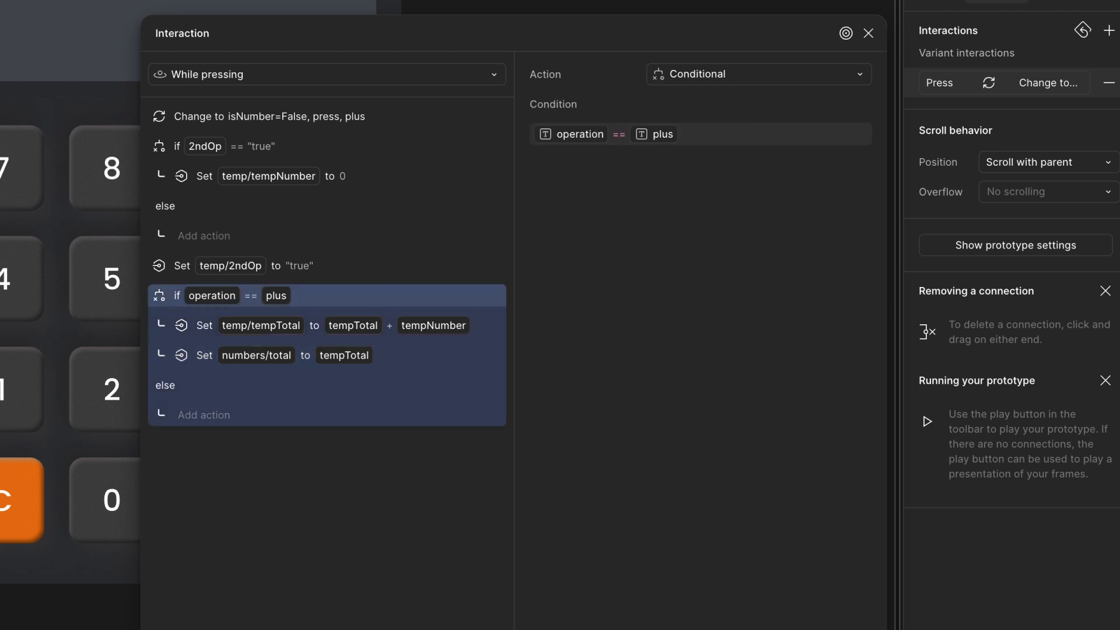
click(159, 629)
click(159, 629)
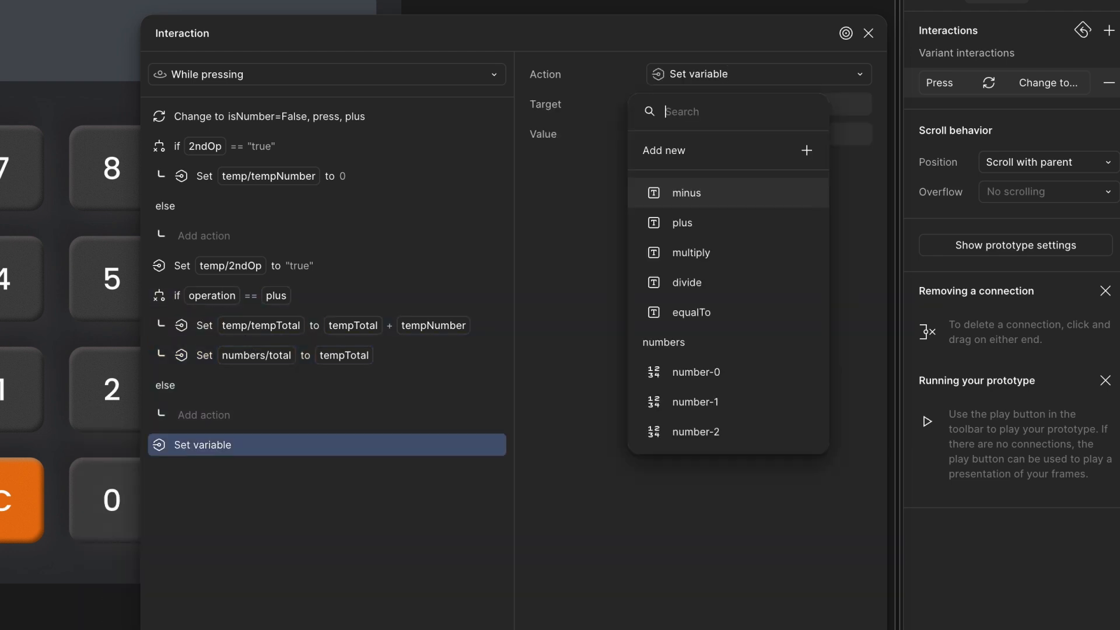
text(op)
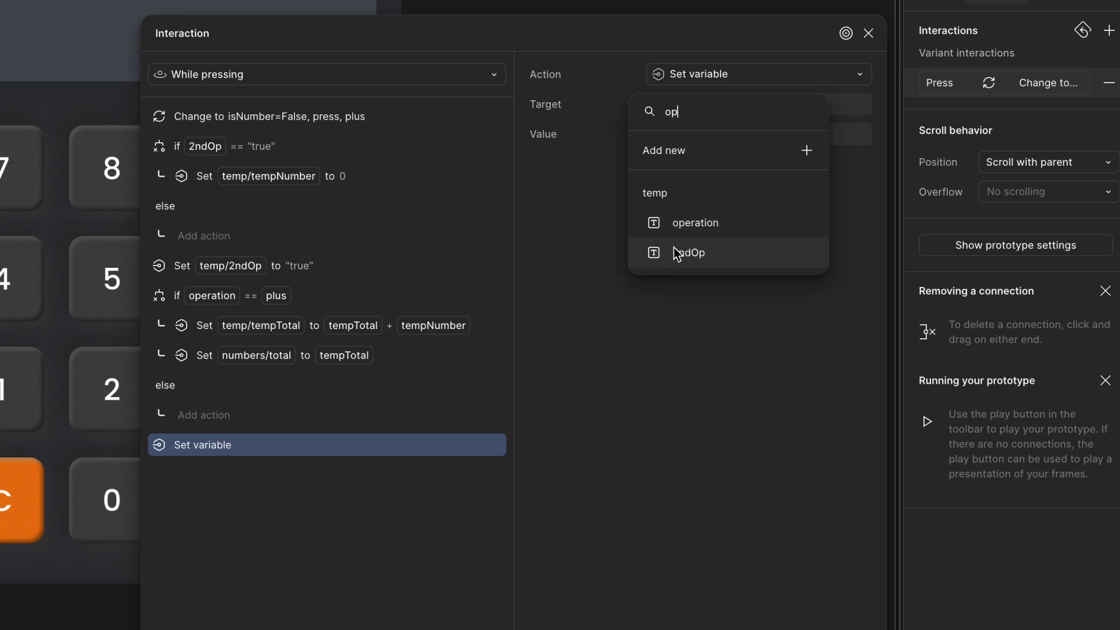
click(696, 227)
text(pl)
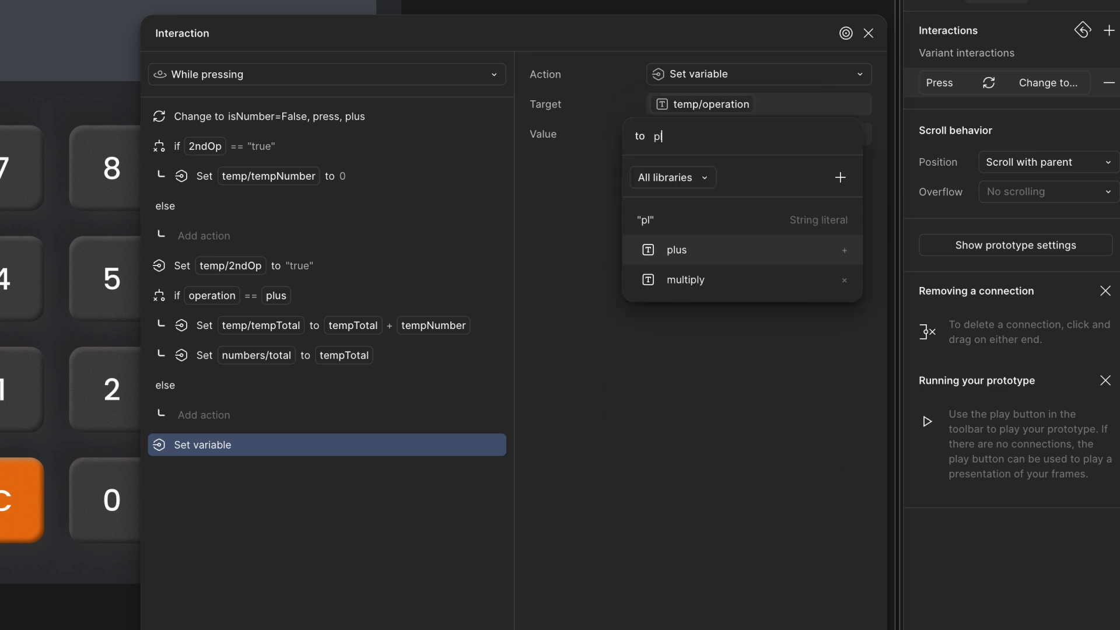
click(712, 249)
click(295, 599)
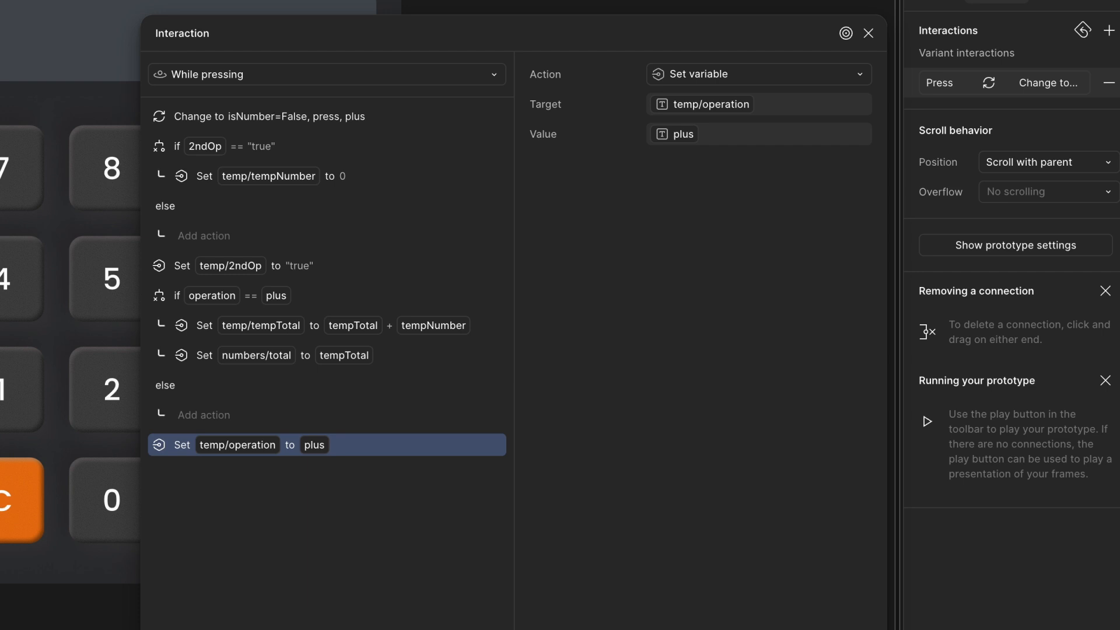
- Add another Set variable action at the end that sets temp/2ndNo to "false"
click(160, 629)
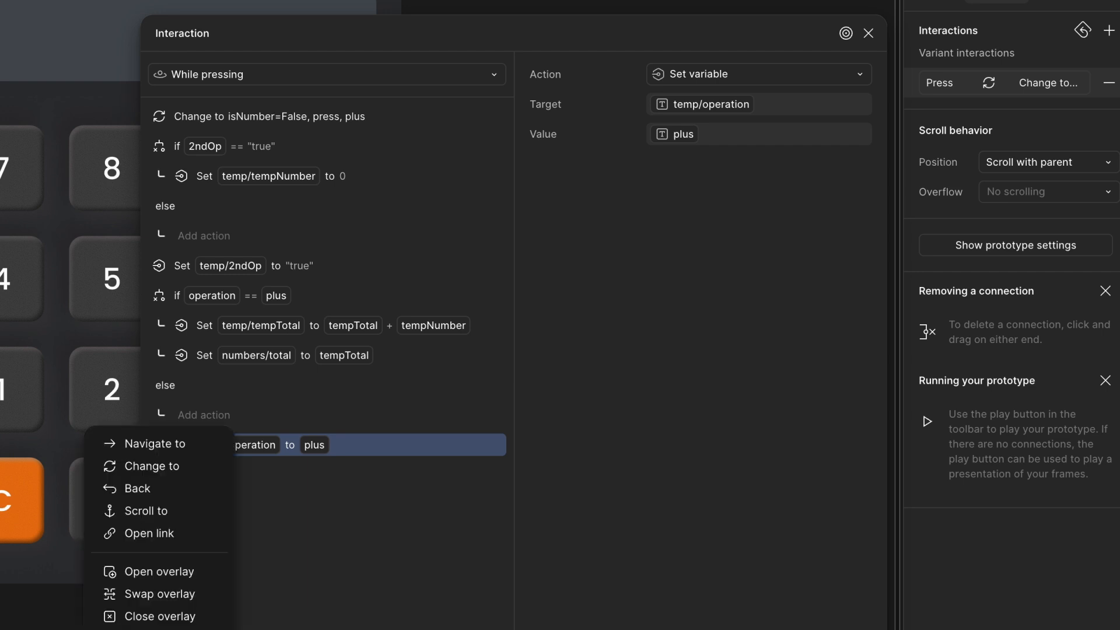
click(159, 629)
text(2)
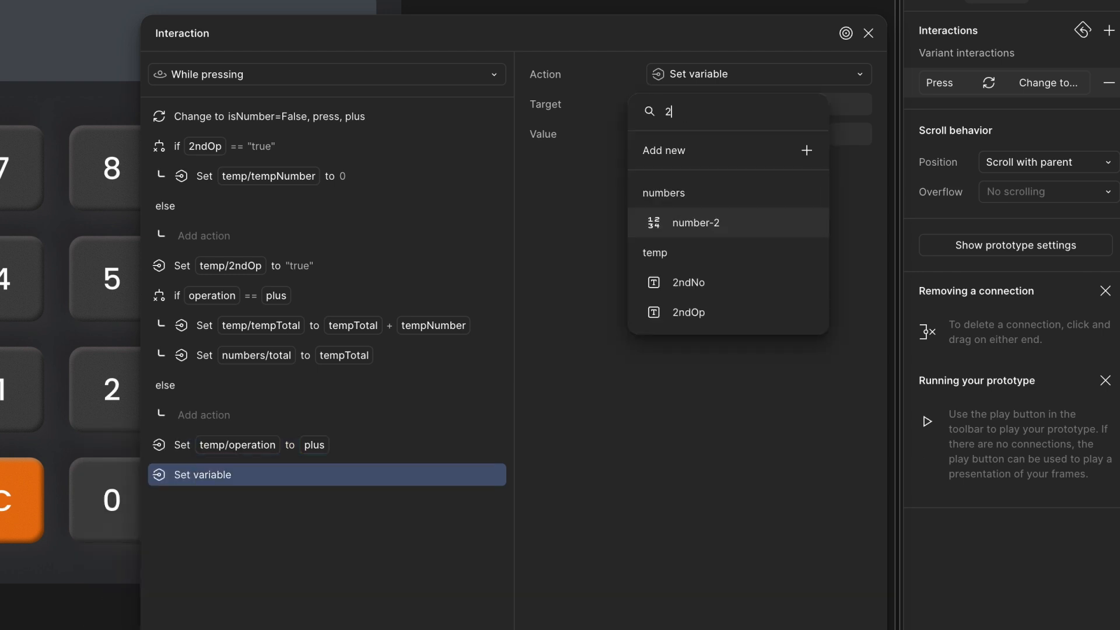
click(710, 286)
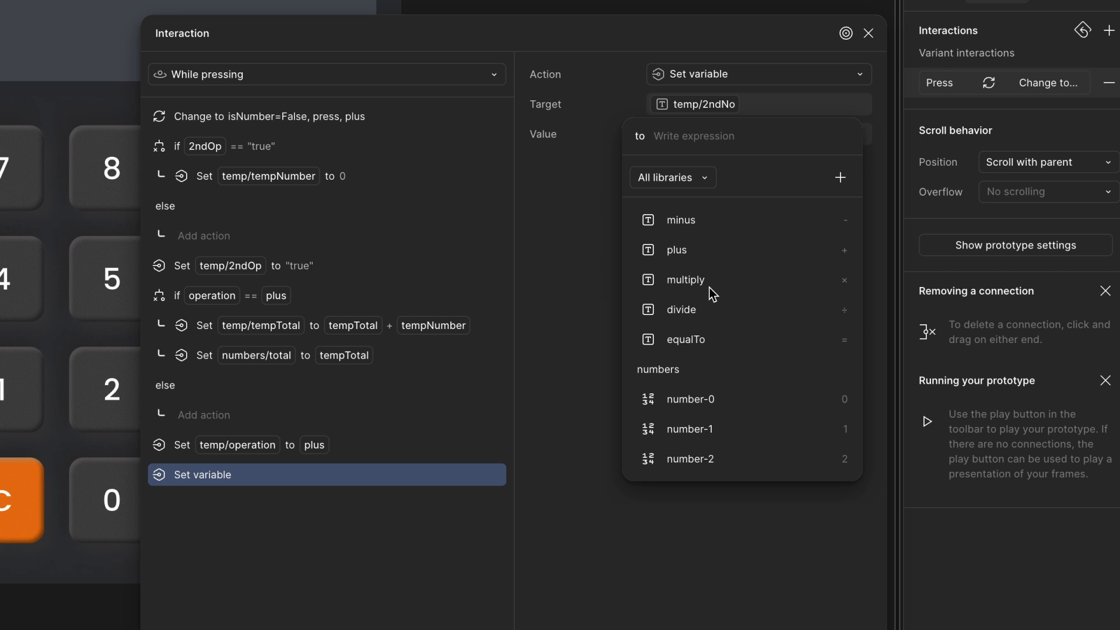
text('false)
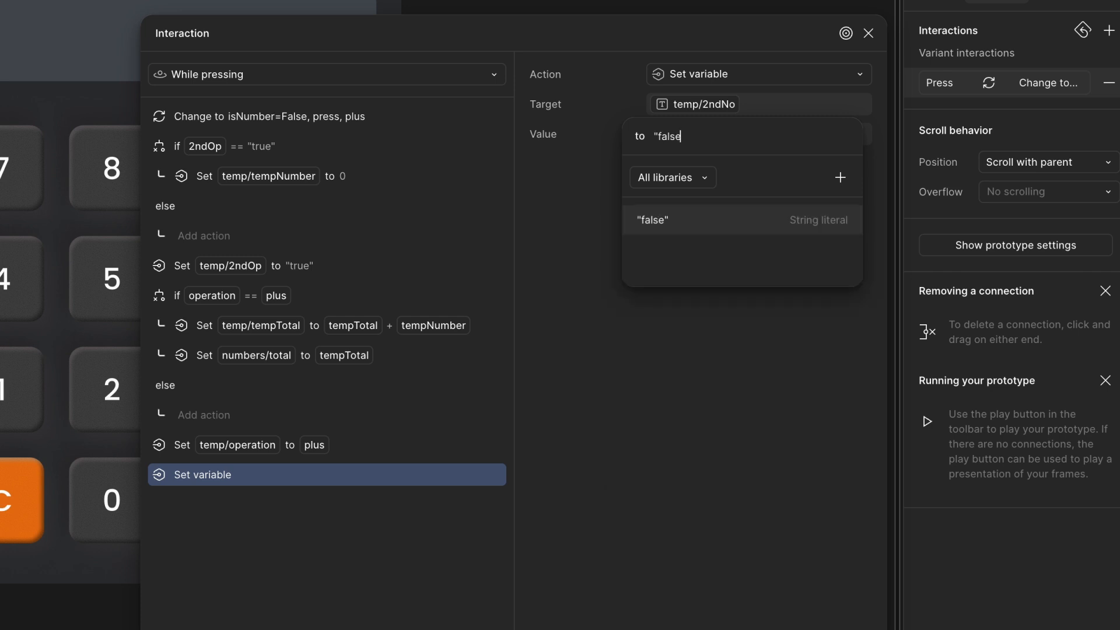
key(Return)
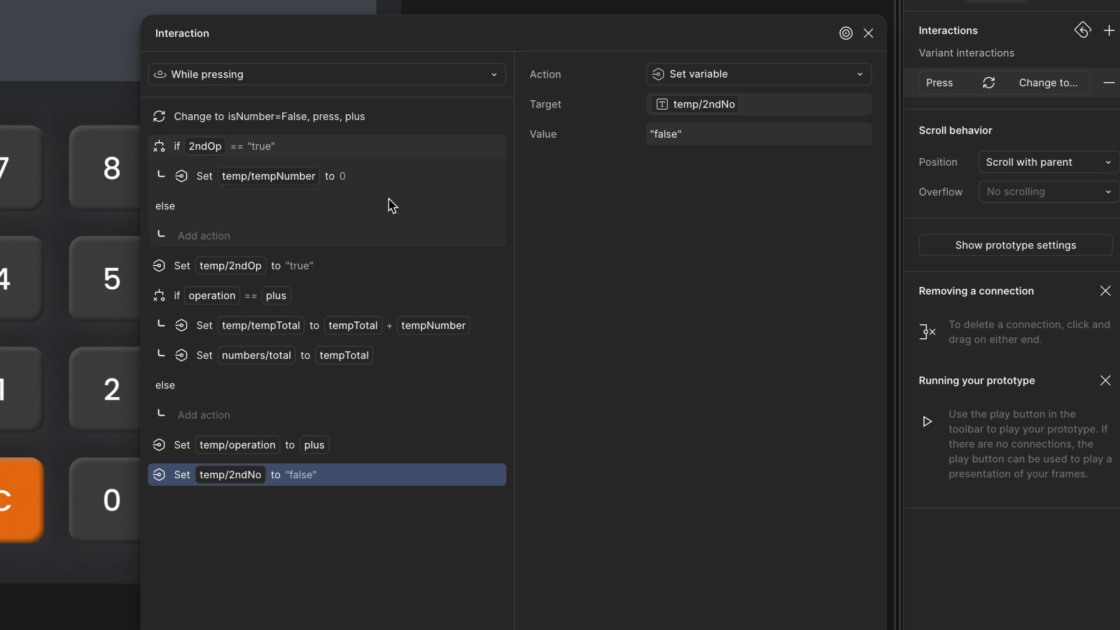
- Test the prototype by pressing 3, plus, 5, plus and equals on the calculator
drag(199, 112, 167, 502)
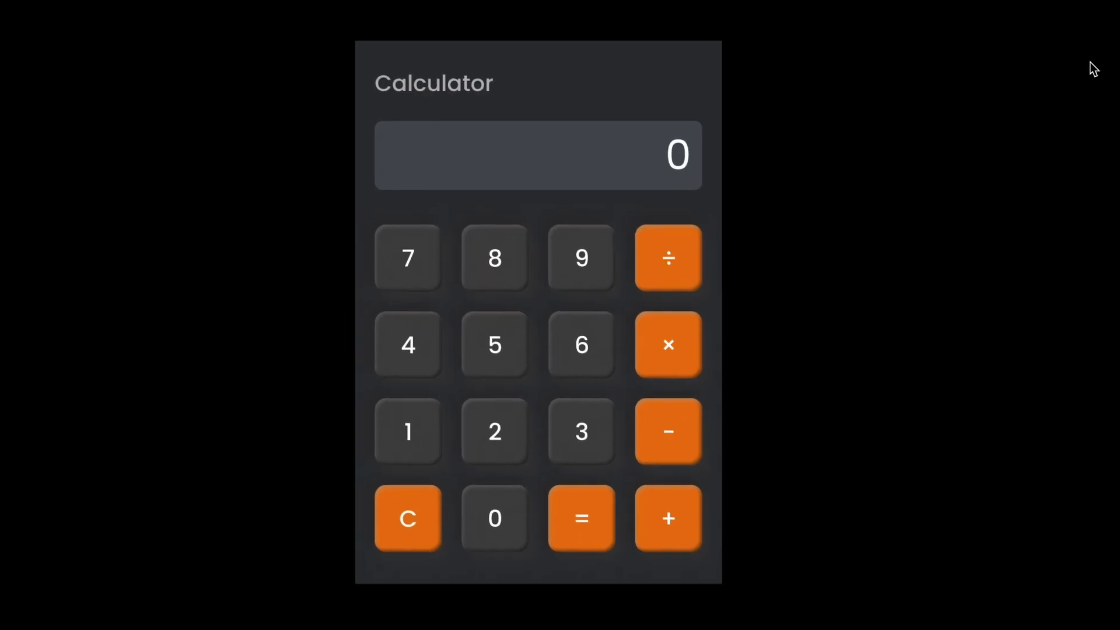
click(587, 441)
click(688, 529)
click(508, 358)
click(680, 530)
click(588, 507)
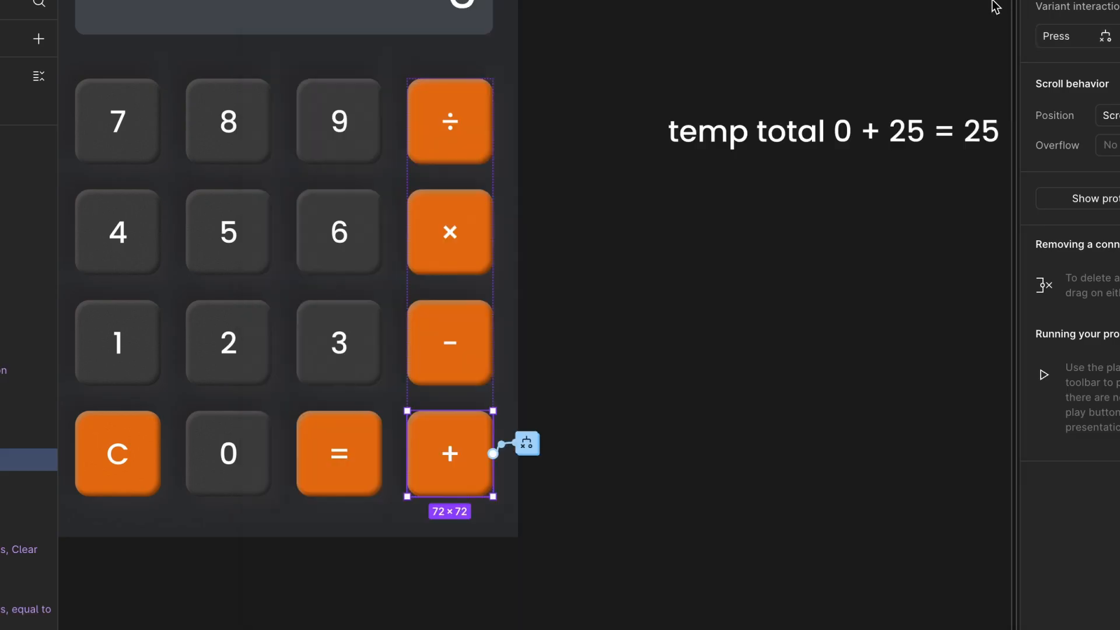
- Select the minus key and add a Conditional action to its press interaction with condition 2ndOp == "true"
click(471, 307)
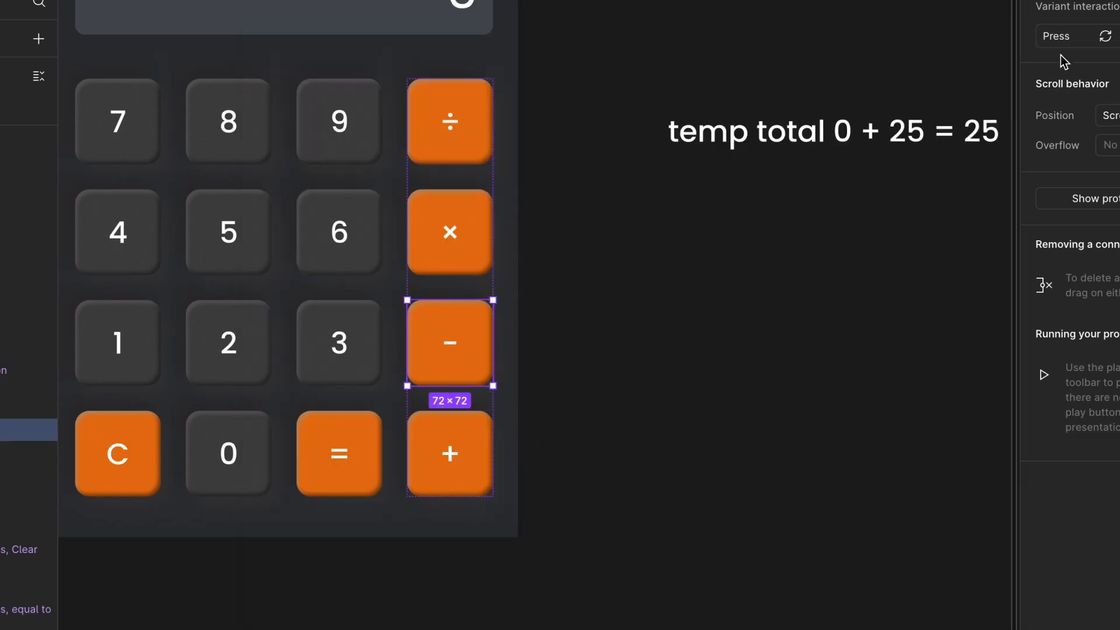
click(1050, 42)
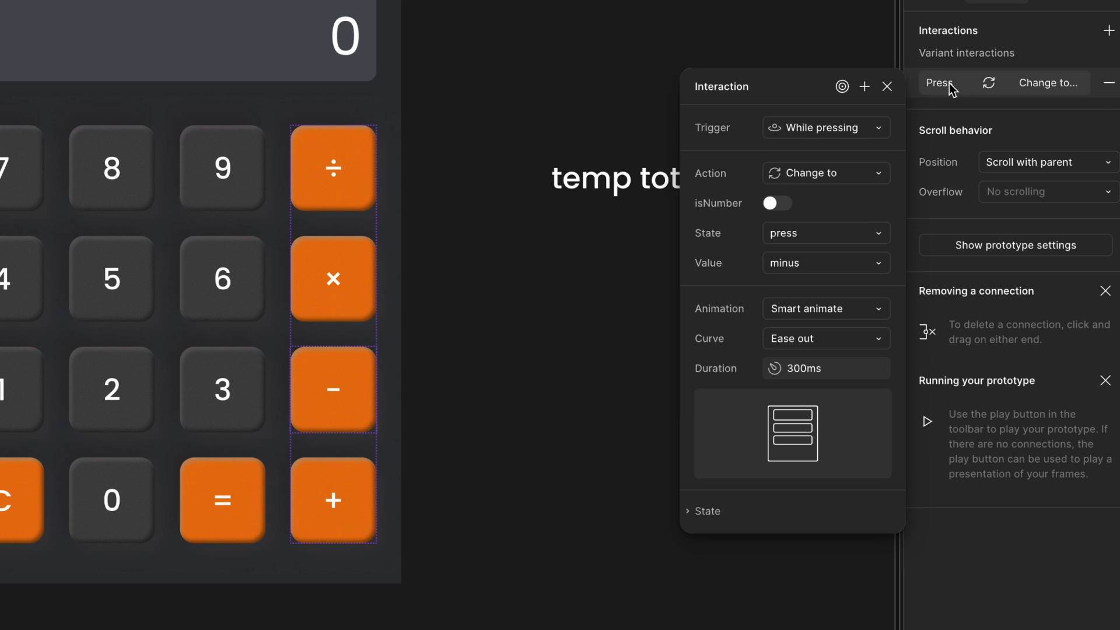
click(865, 87)
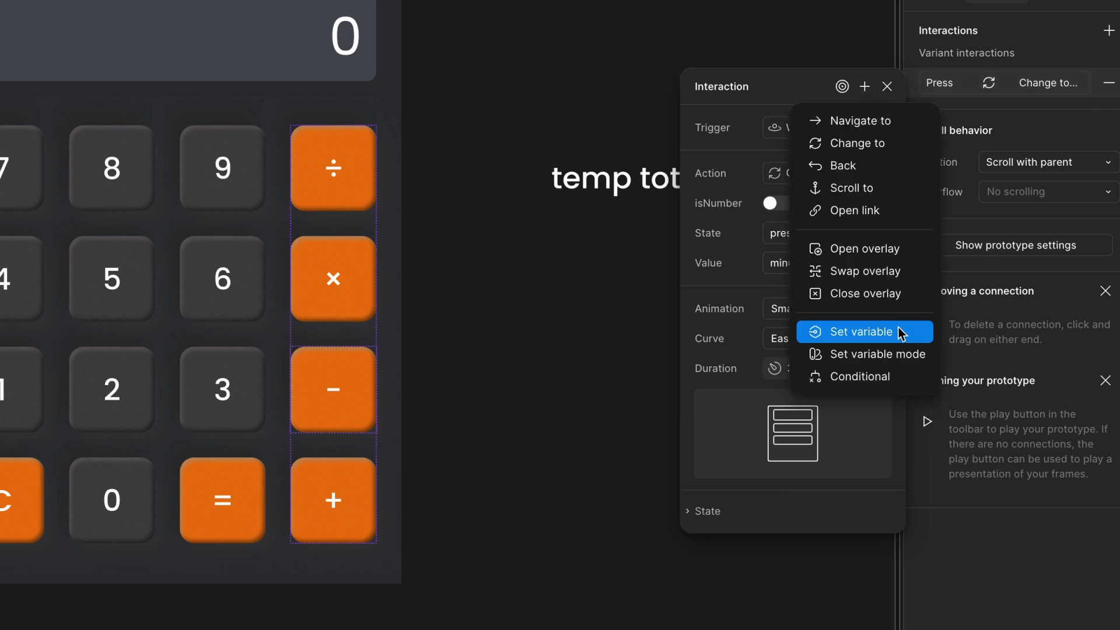
click(902, 388)
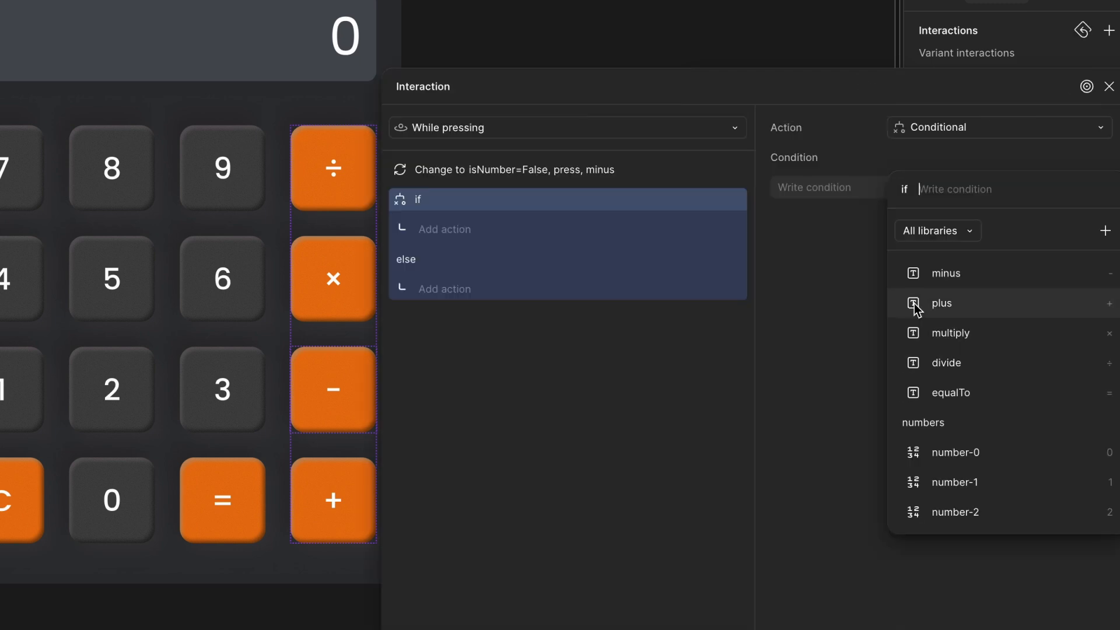
text(2)
click(998, 390)
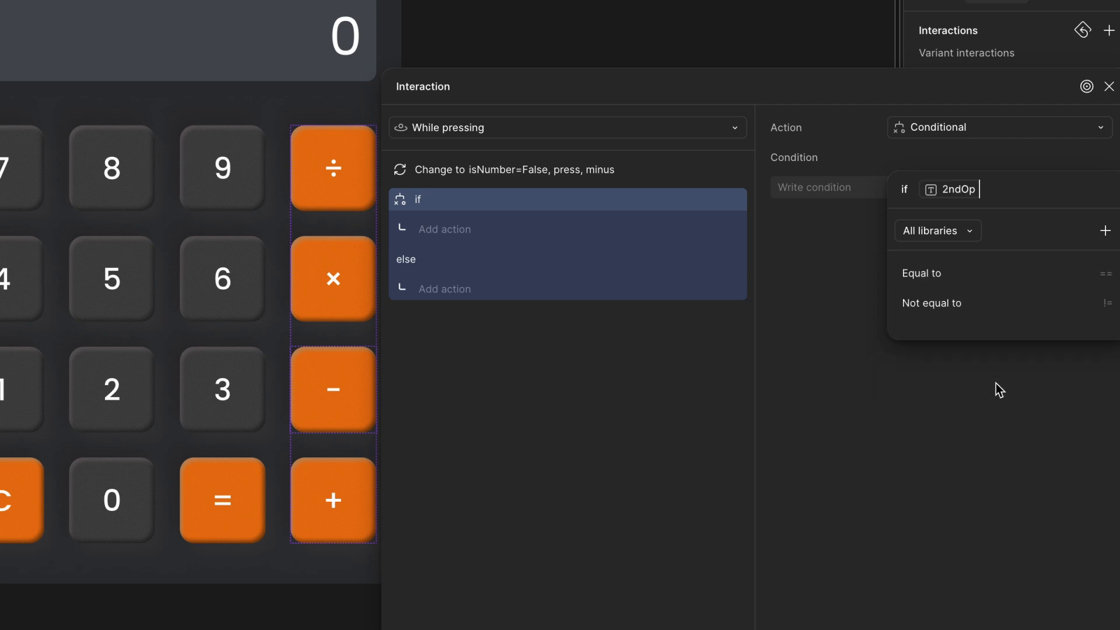
text(== )
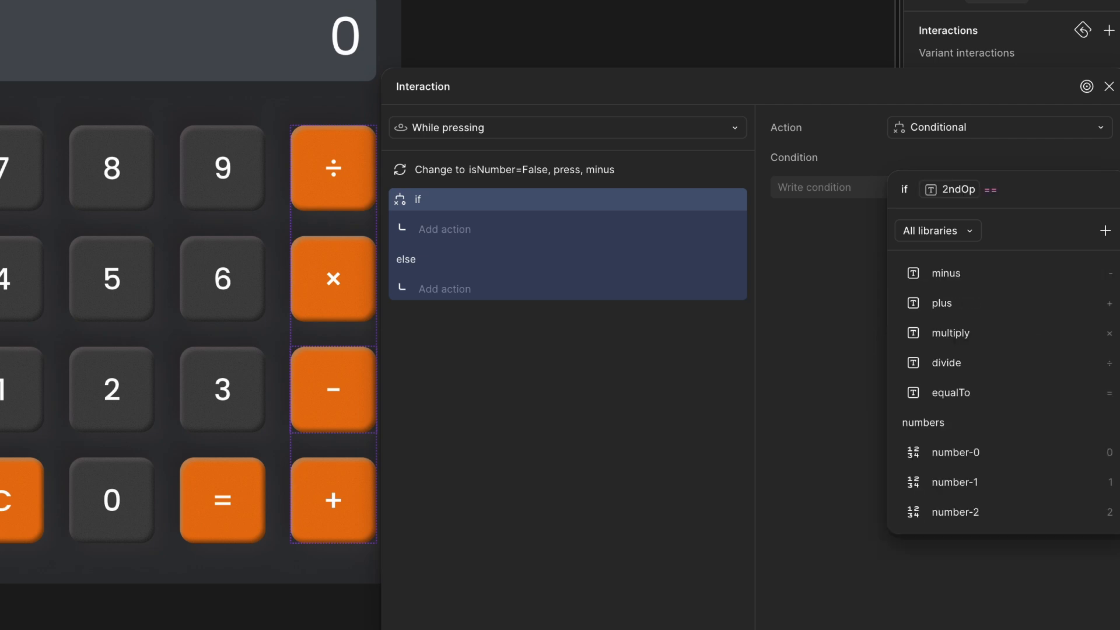
text("true")
key(Return)
- Inside the minus key's 2ndOp conditional, add a Set variable action setting temp/tempNumber to 0
click(470, 234)
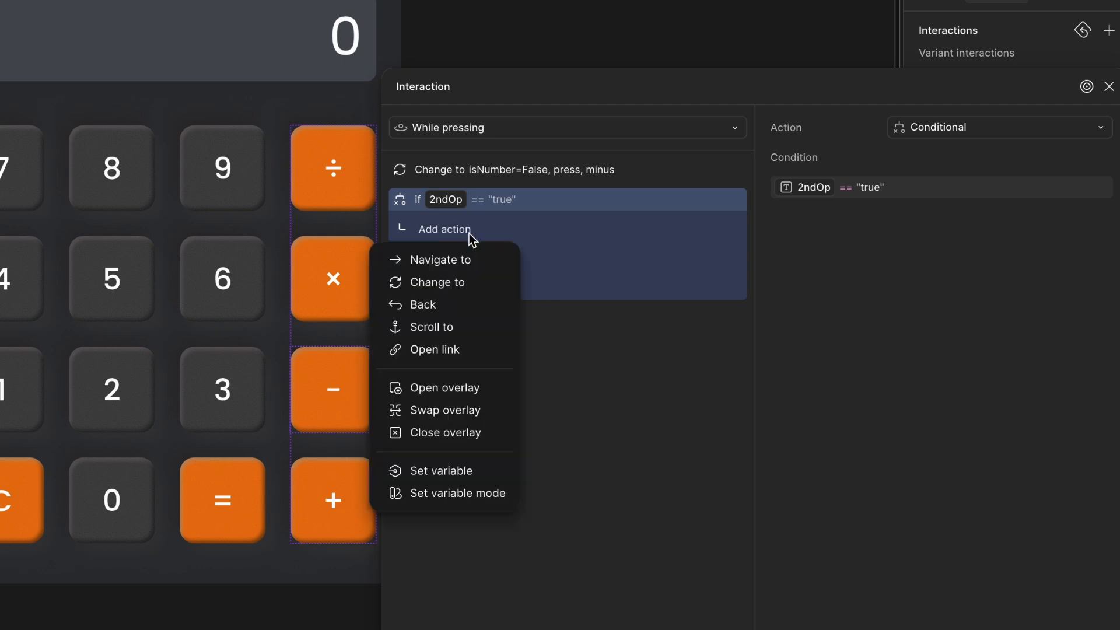
click(465, 470)
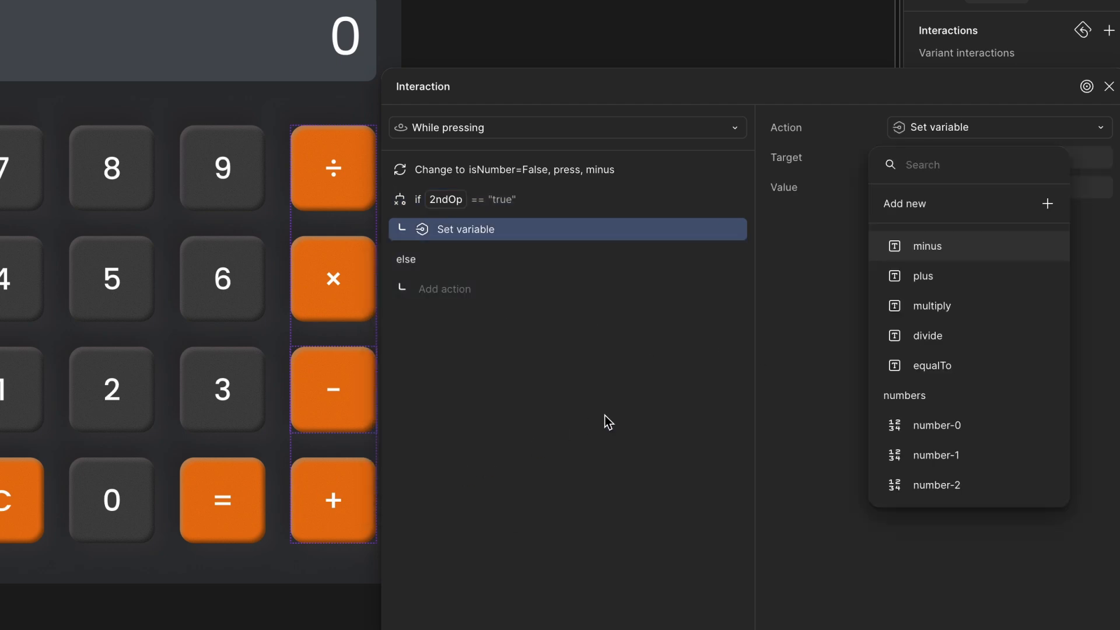
text(te)
click(990, 315)
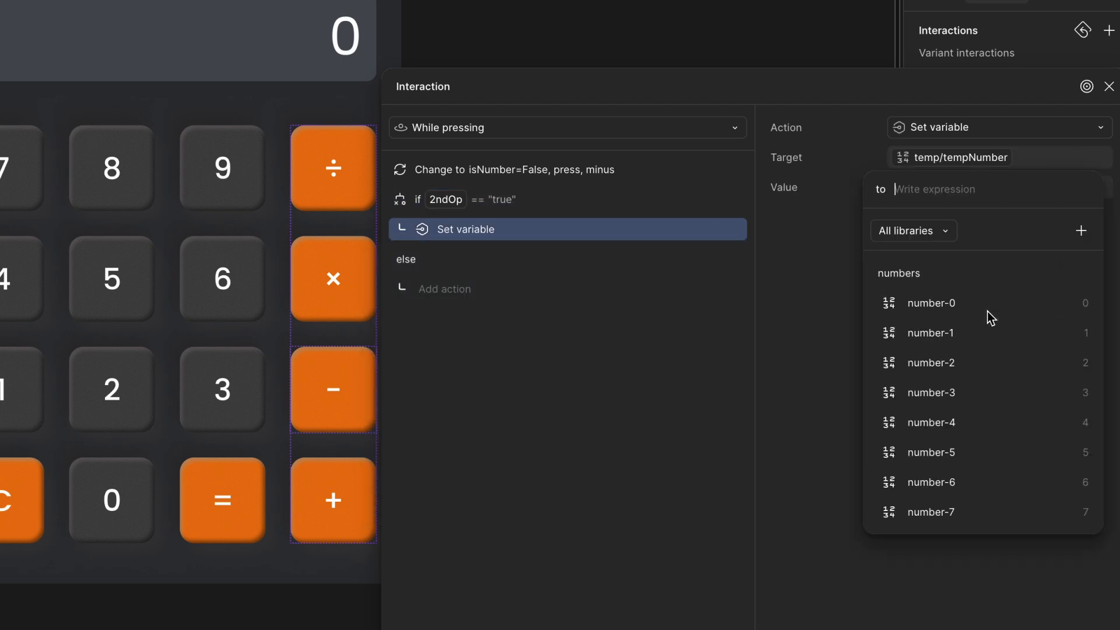
text(0)
key(Return)
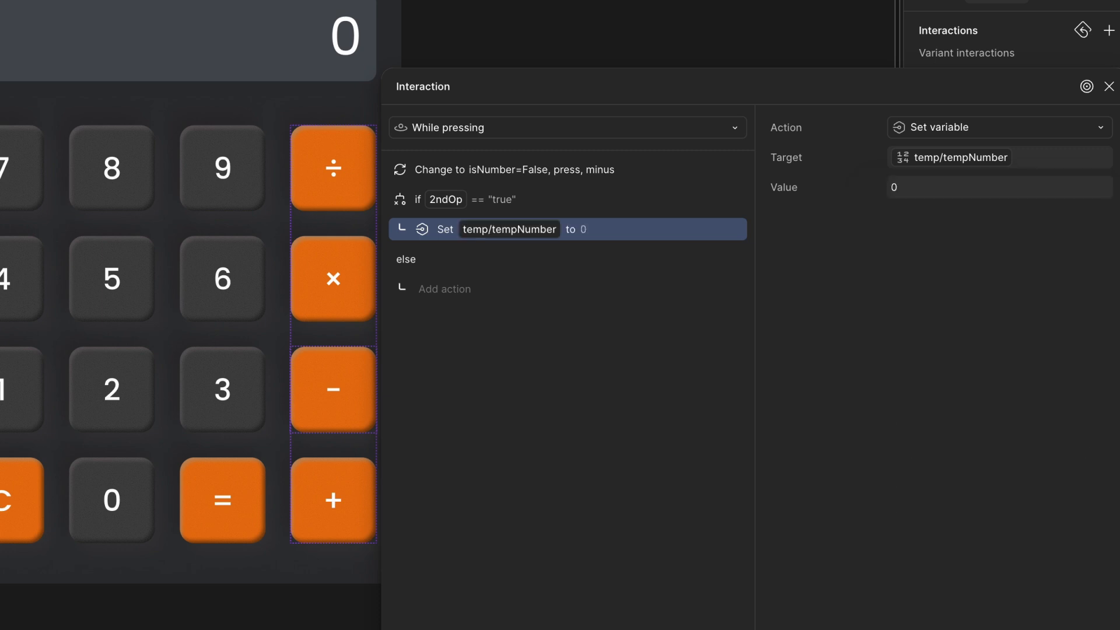
- Below the conditional, add a Set variable action setting temp/2ndOp to "true"
click(450, 202)
click(400, 628)
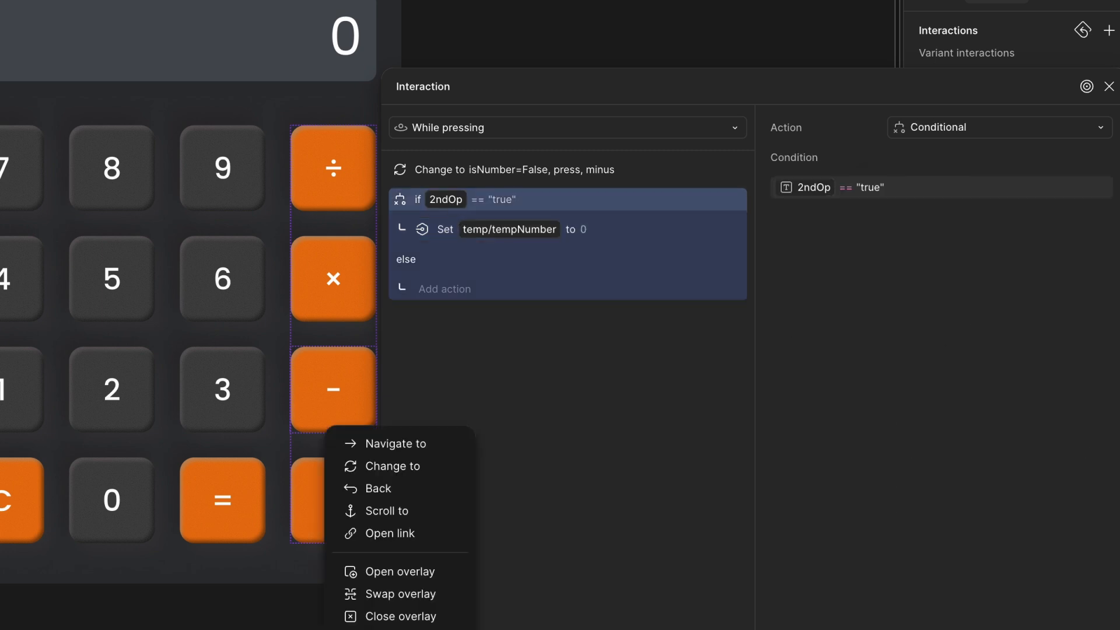
click(401, 628)
text(te)
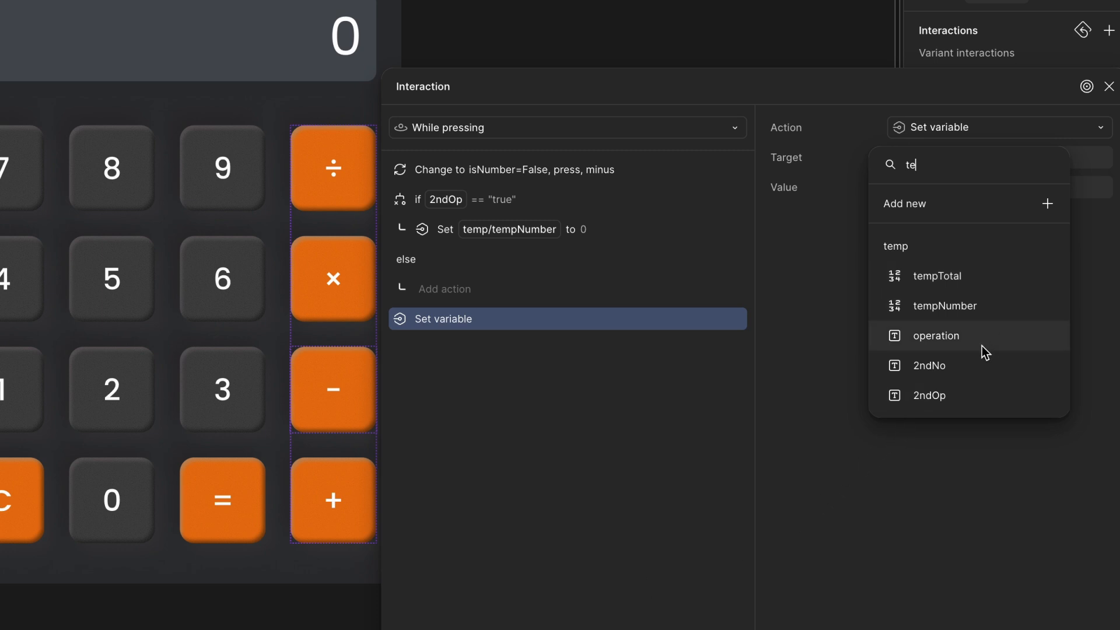
click(977, 384)
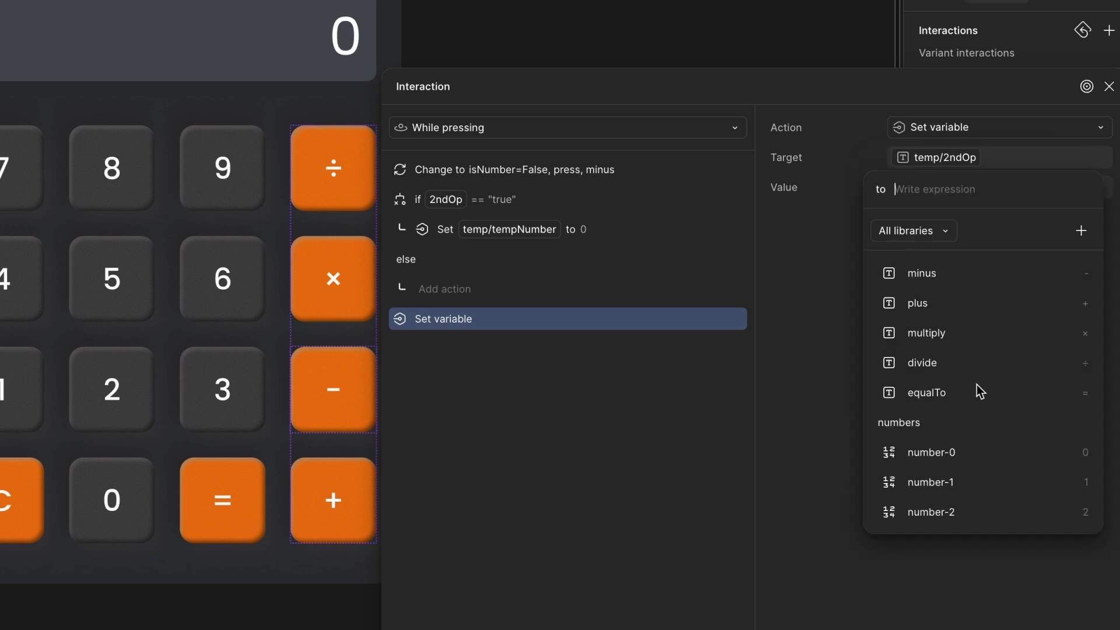
text("true)
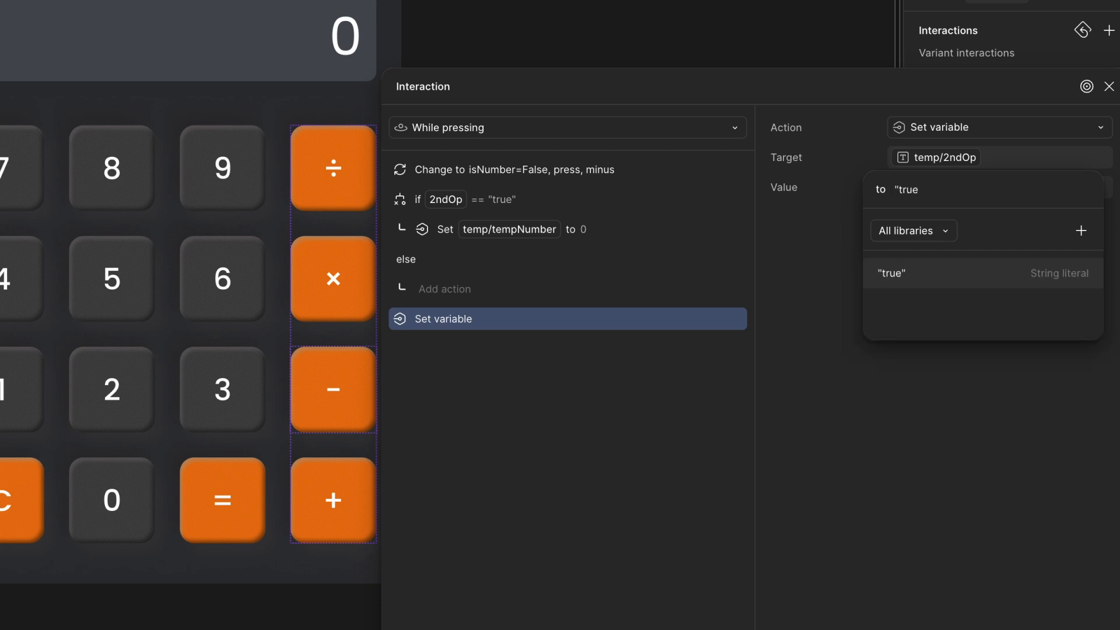
key(Return)
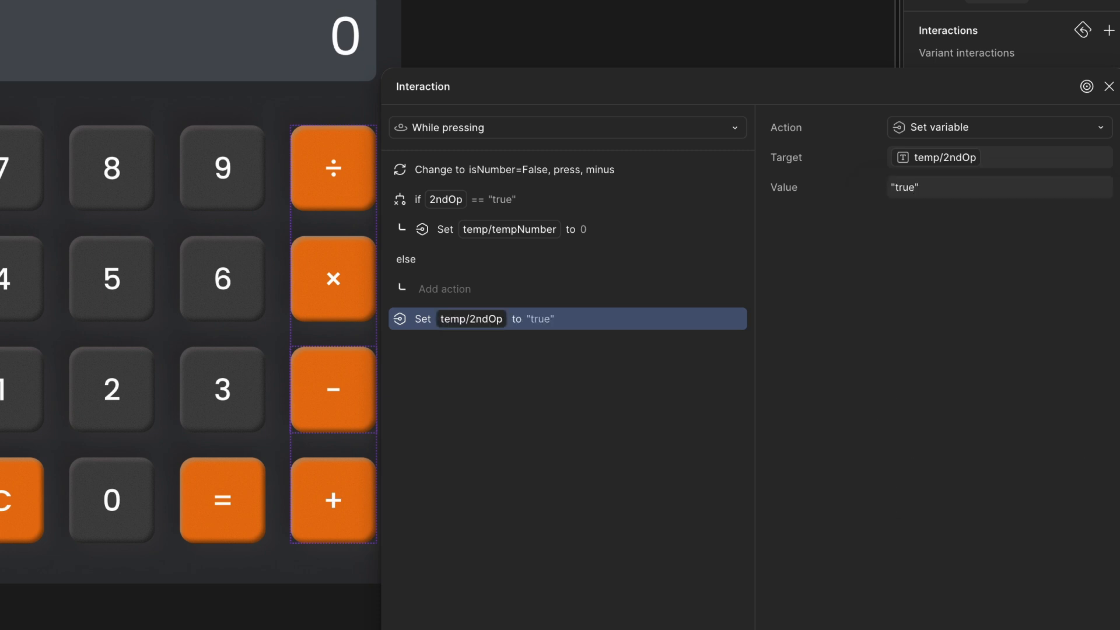
- Add another Conditional action to the minus key with condition operation == minus
drag(601, 93, 576, 47)
click(374, 629)
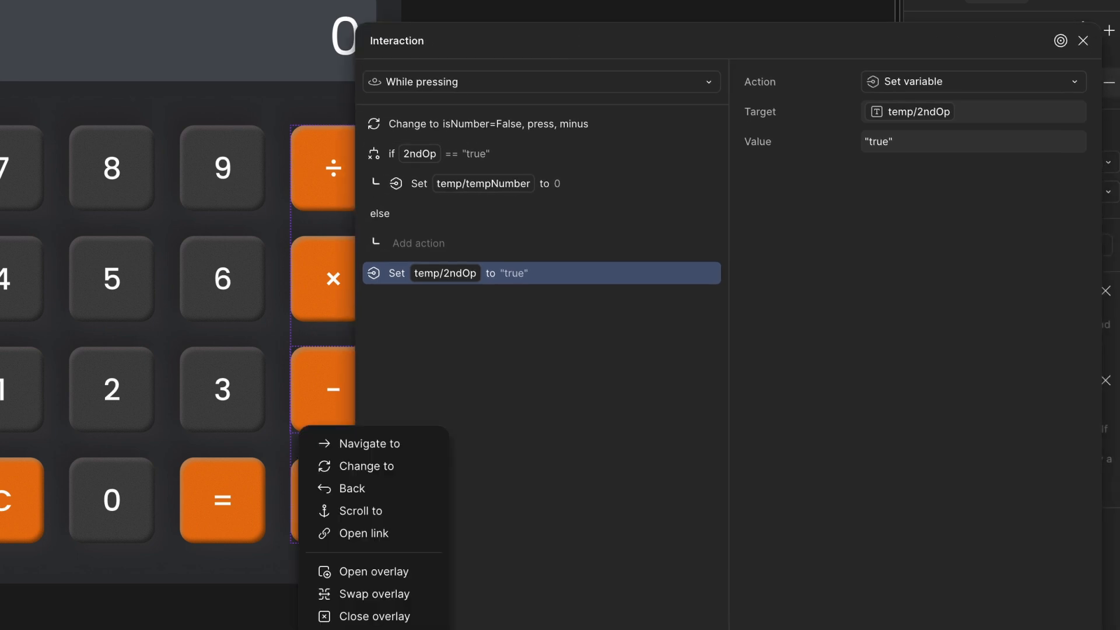
click(374, 629)
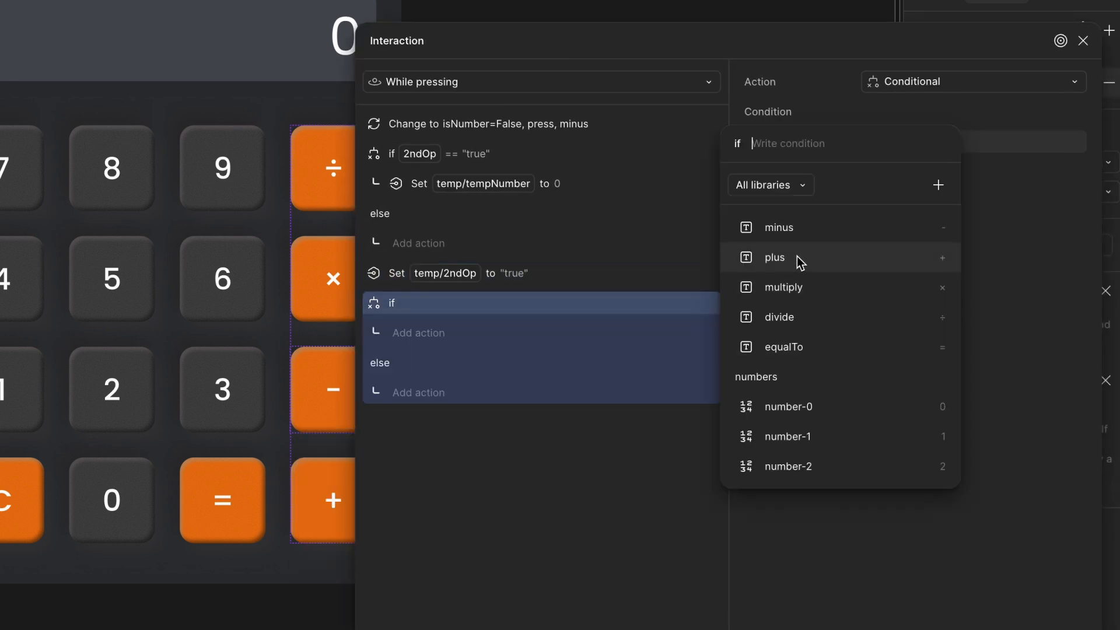
text(op)
click(910, 251)
text(== mi)
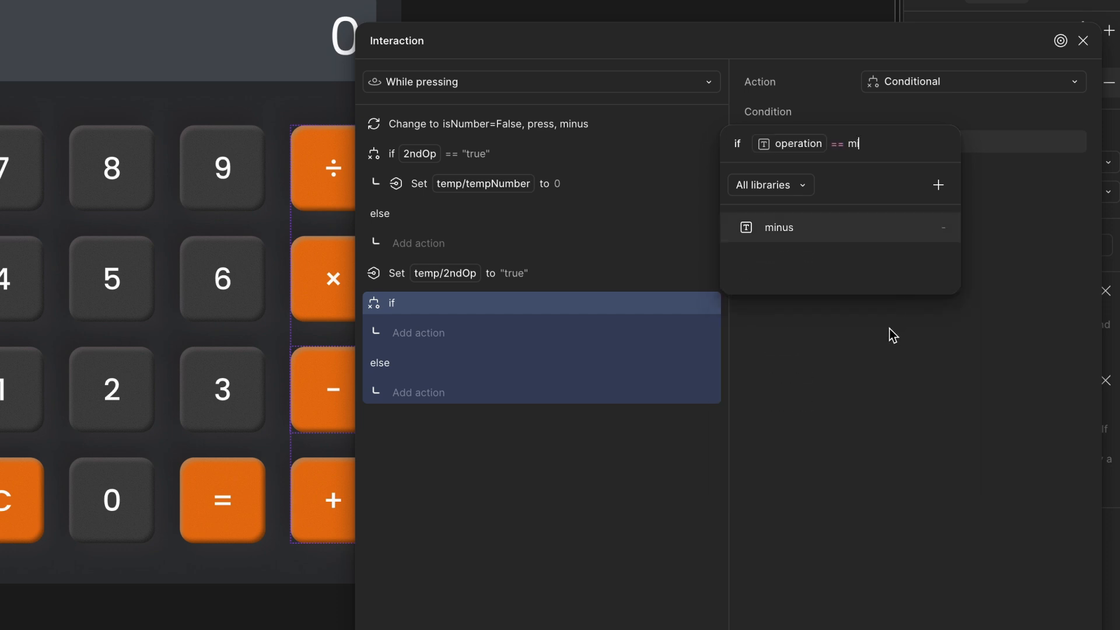
click(829, 229)
key(Escape)
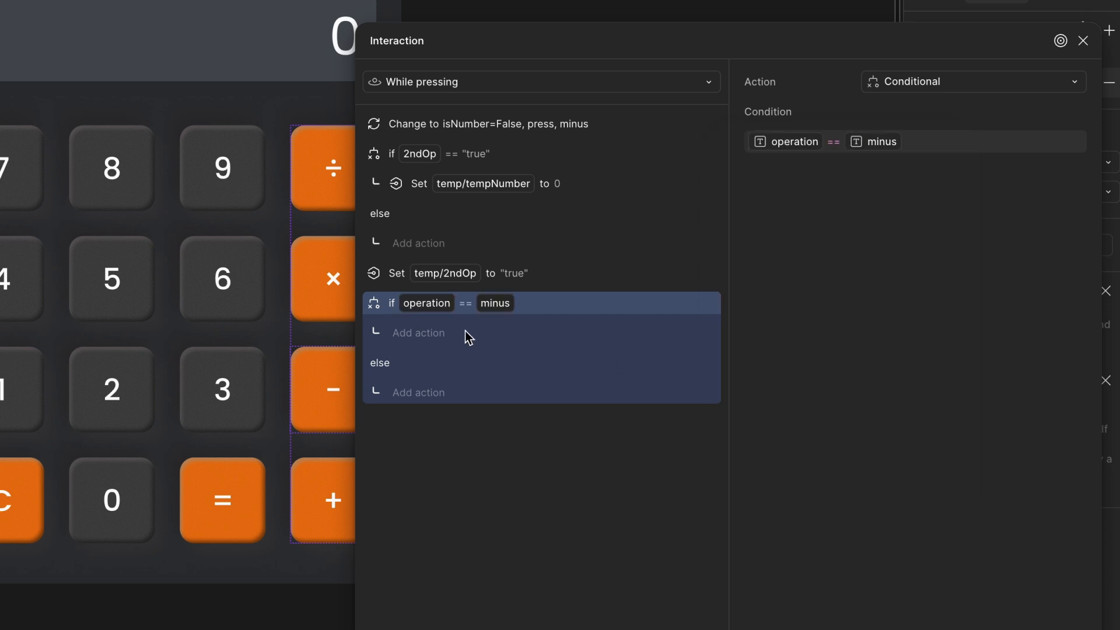
- Inside the operation == minus conditional, add a Set variable action setting temp/tempTotal to tempTotal - tempNumber
click(431, 333)
click(414, 574)
text(tem)
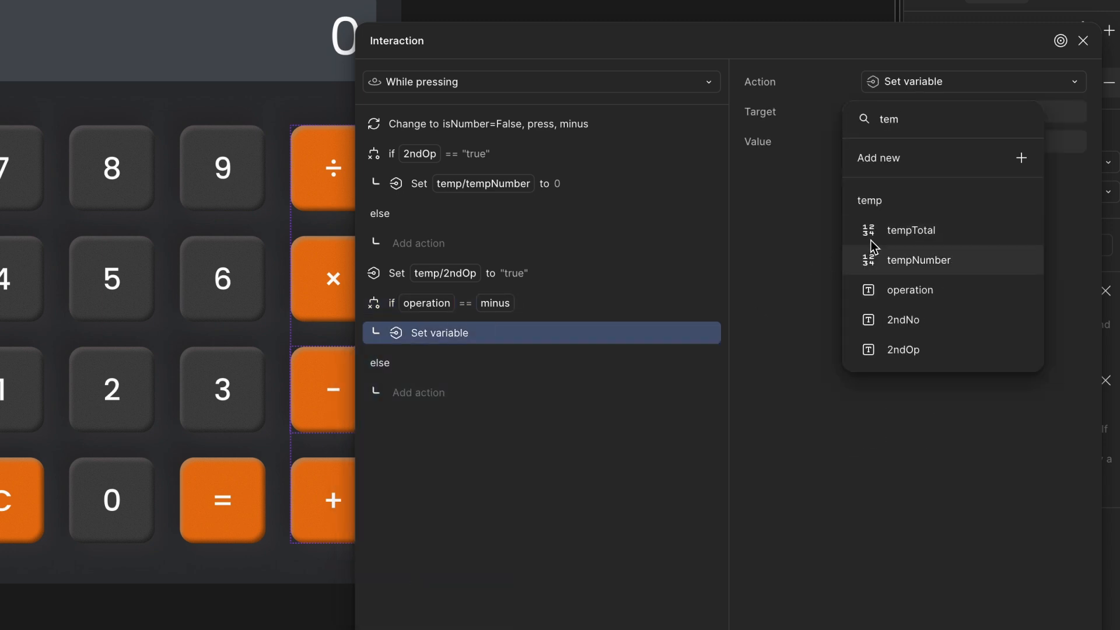
click(856, 243)
text(te)
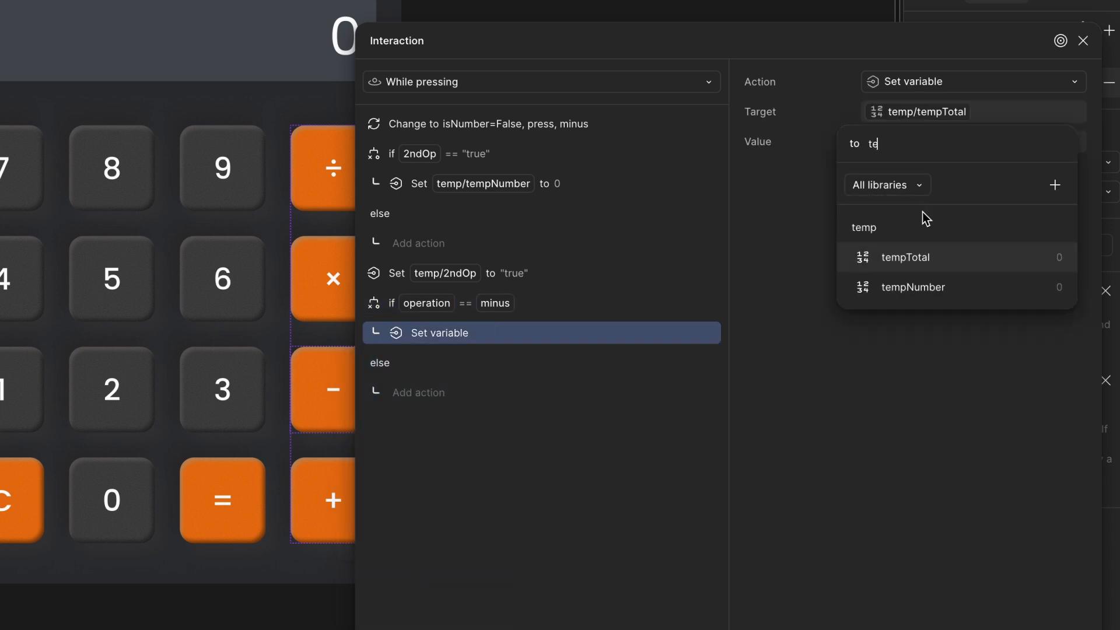
click(923, 254)
text(- t)
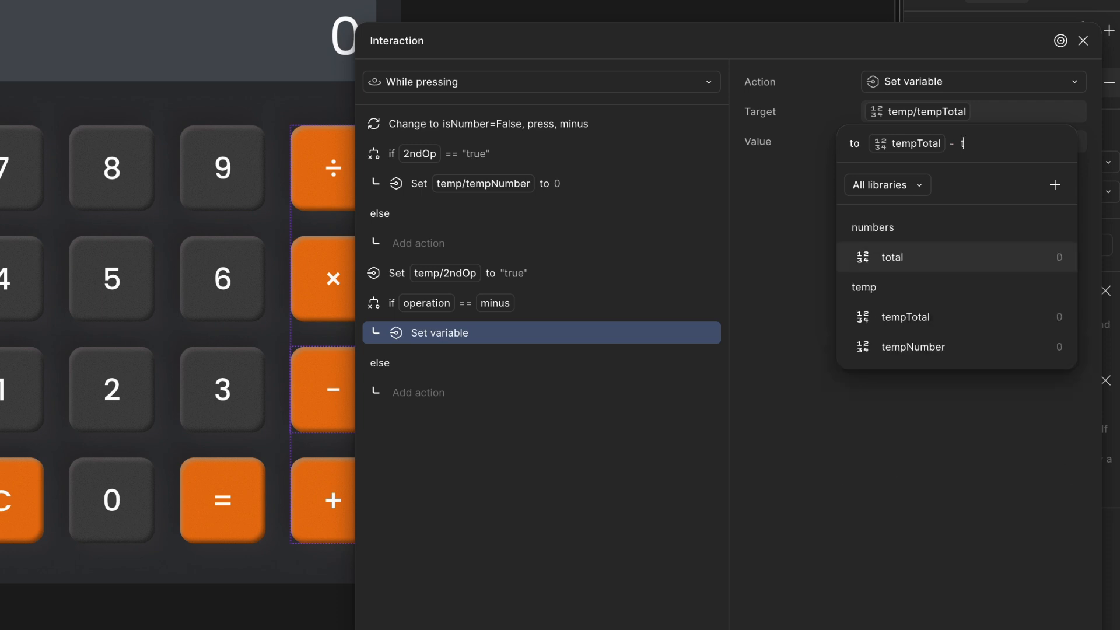
text(e)
click(951, 288)
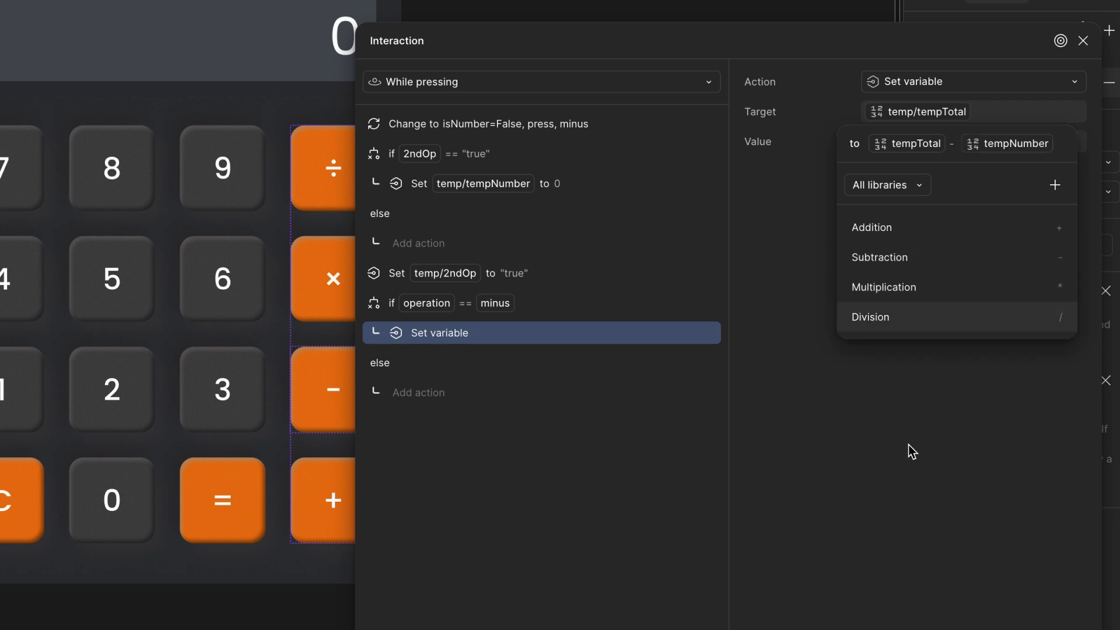
click(597, 406)
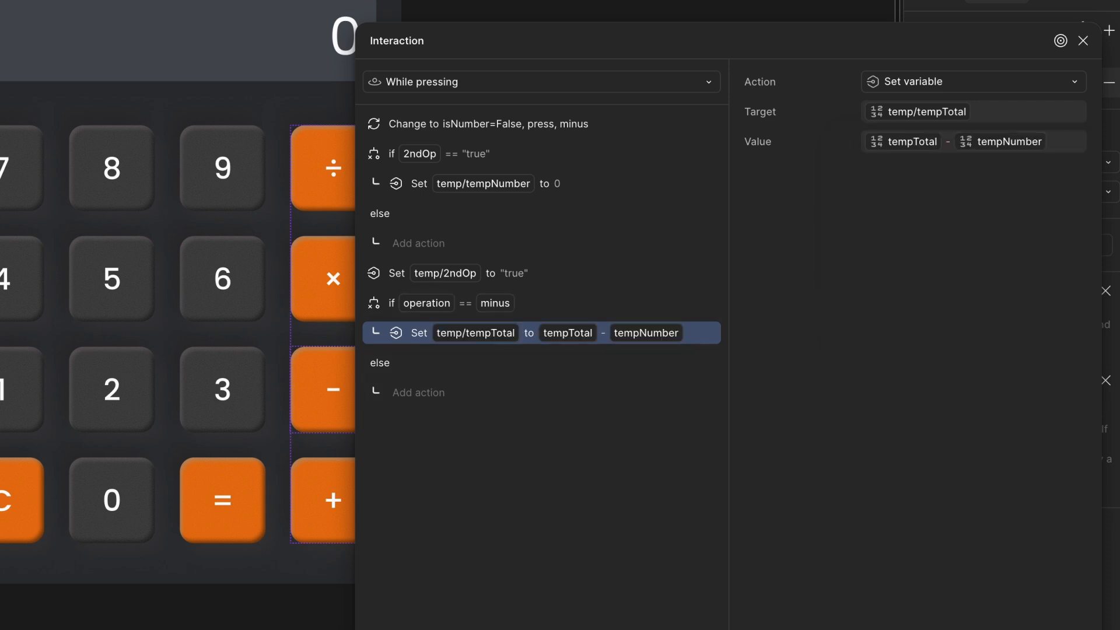
- Add a second Set variable action in that conditional setting numbers/total to tempTotal
click(374, 629)
click(374, 629)
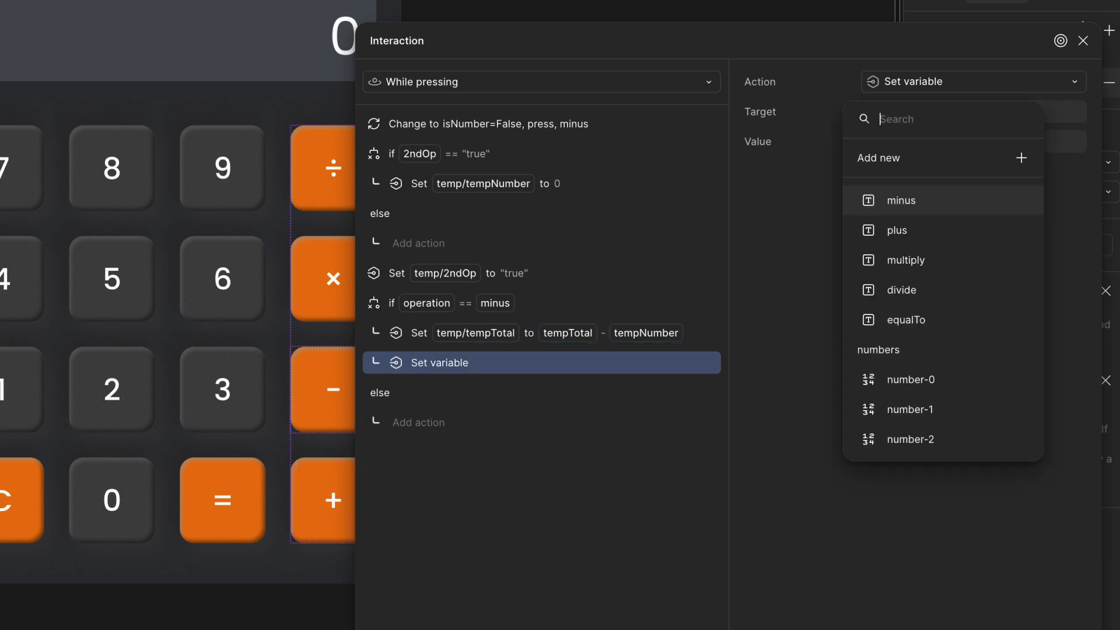
text(to)
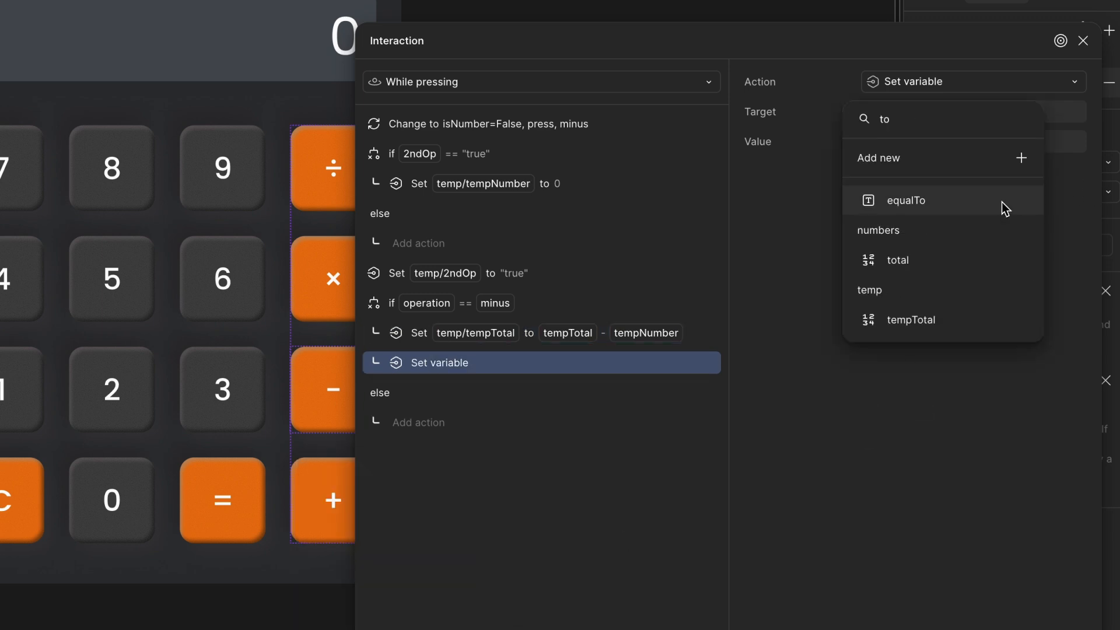
click(925, 260)
text(tem)
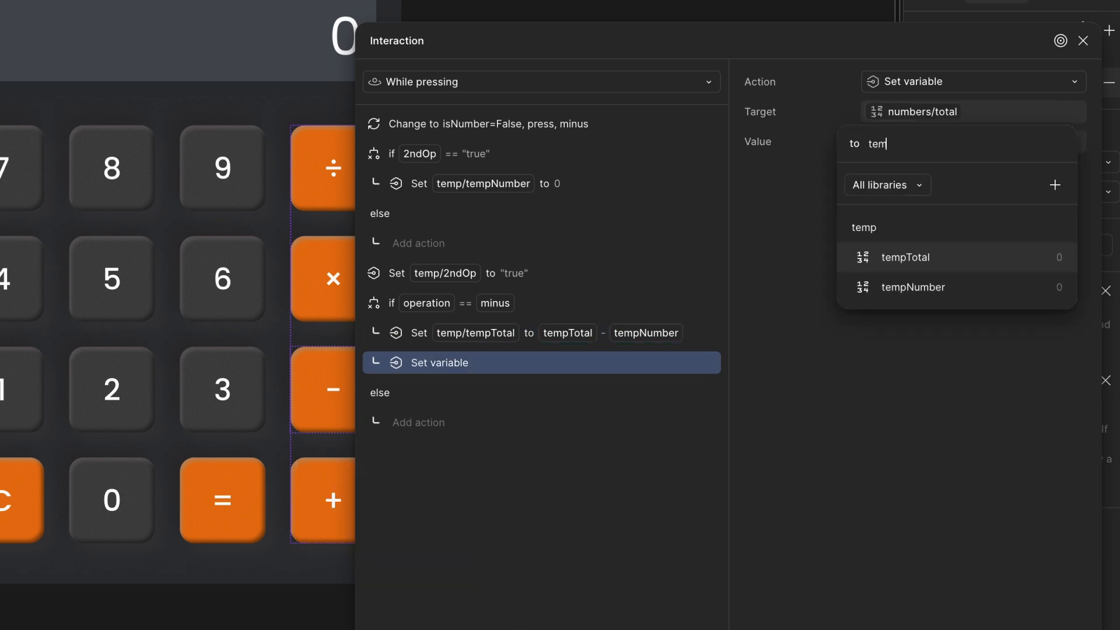
click(926, 258)
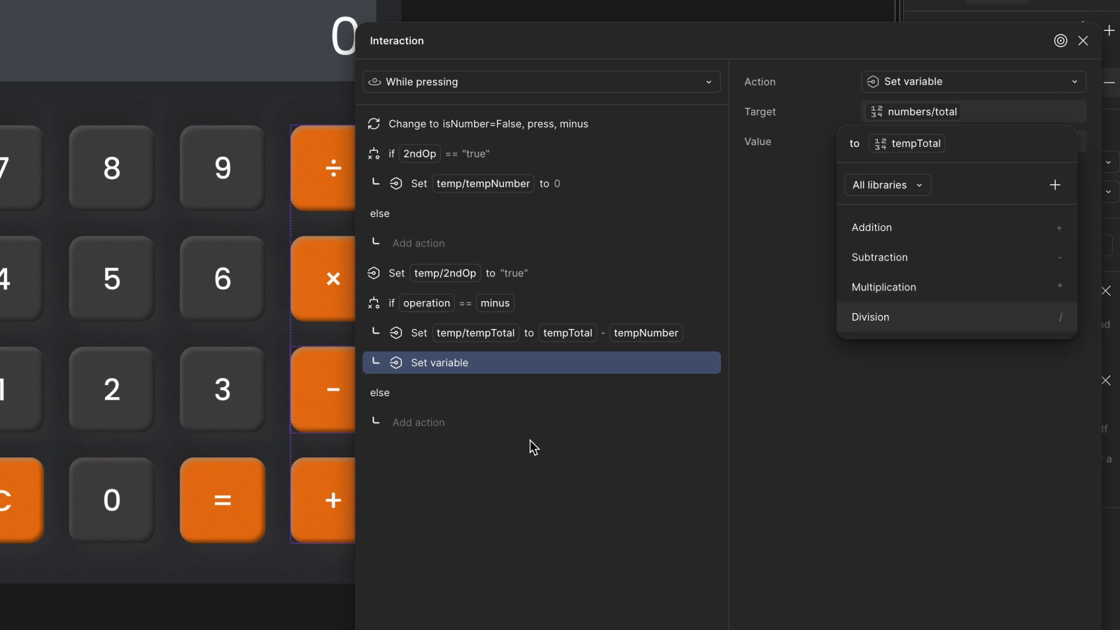
click(473, 368)
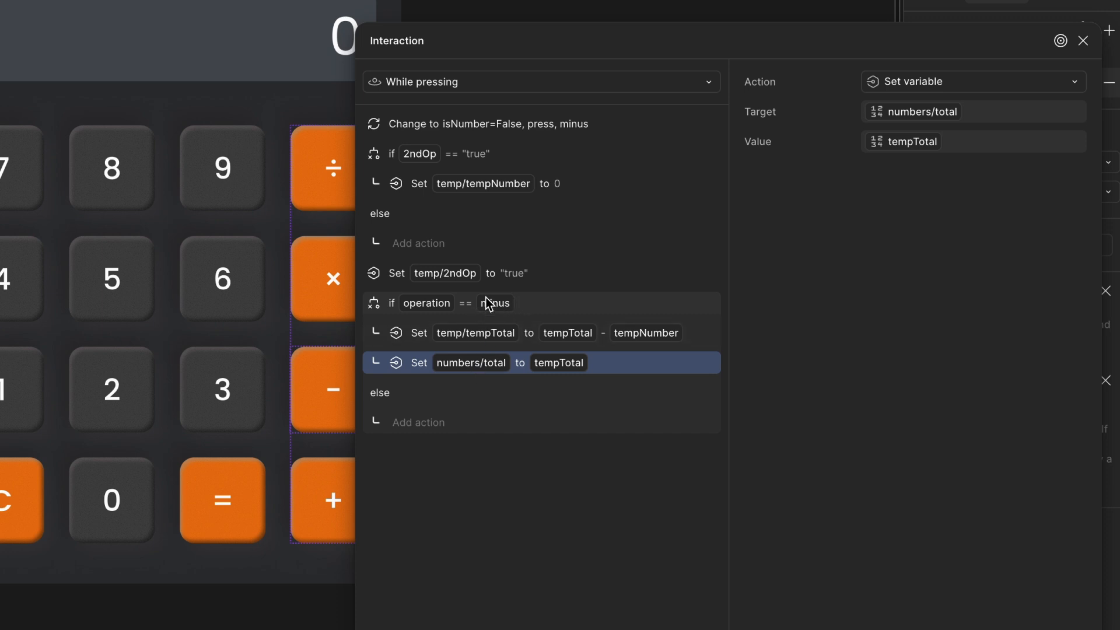
- Below the minus conditional, add a Set variable action setting temp/operation to minus
click(498, 310)
click(419, 422)
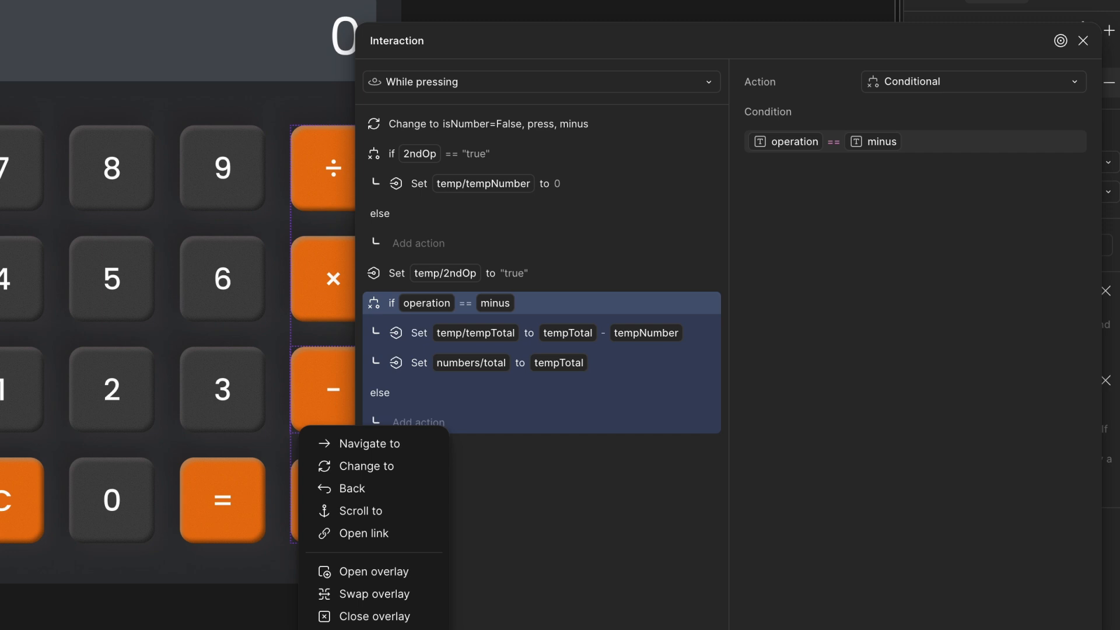
click(374, 629)
text(op)
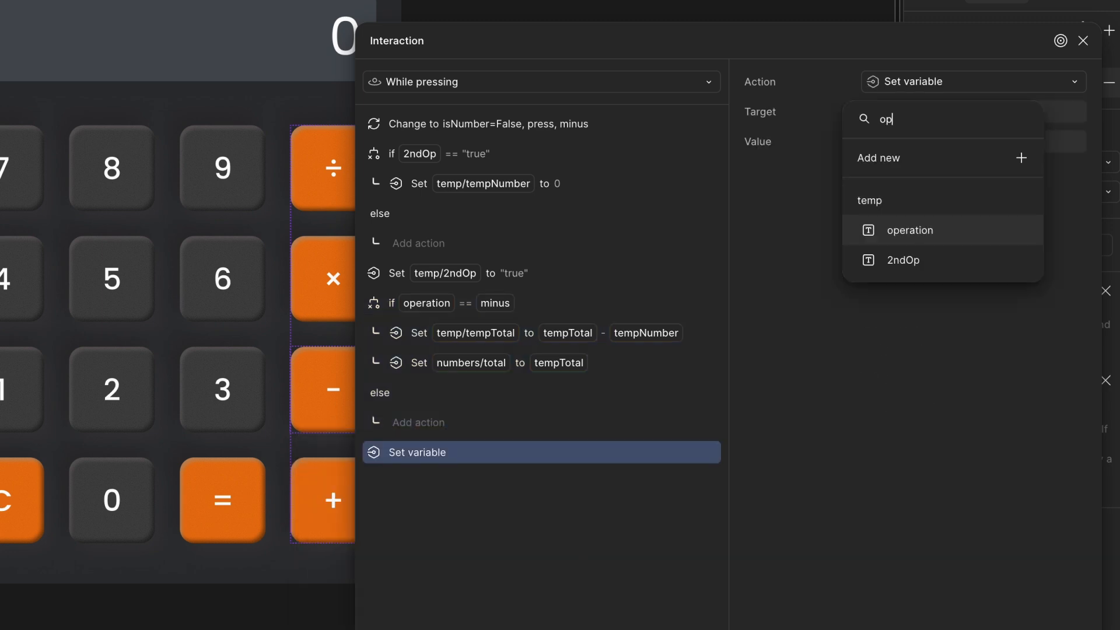
click(968, 229)
text(mi)
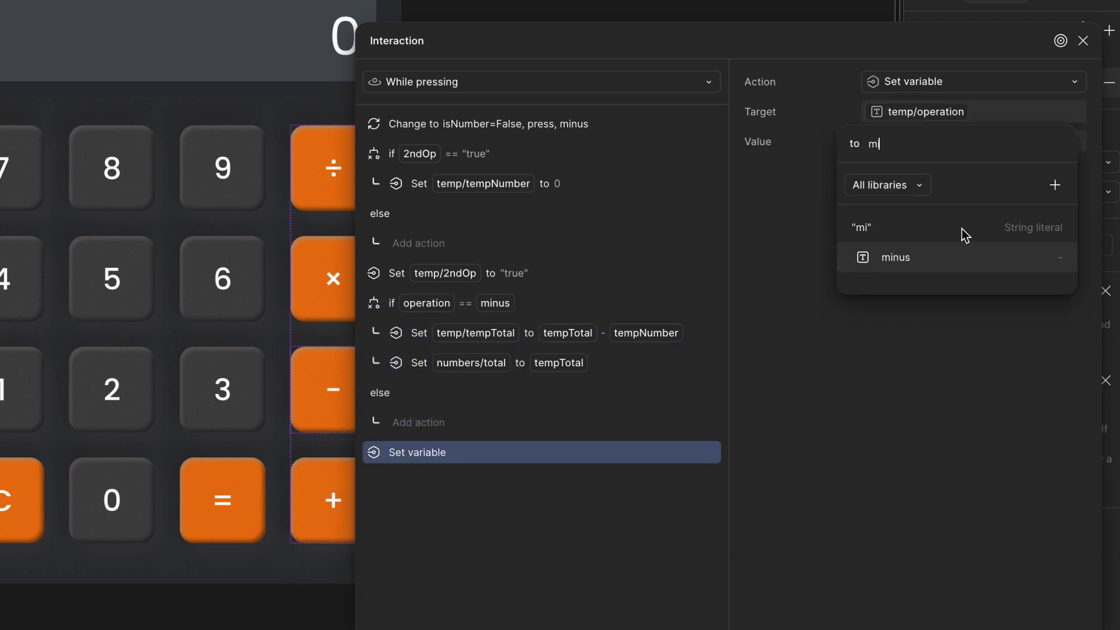
click(902, 257)
click(576, 497)
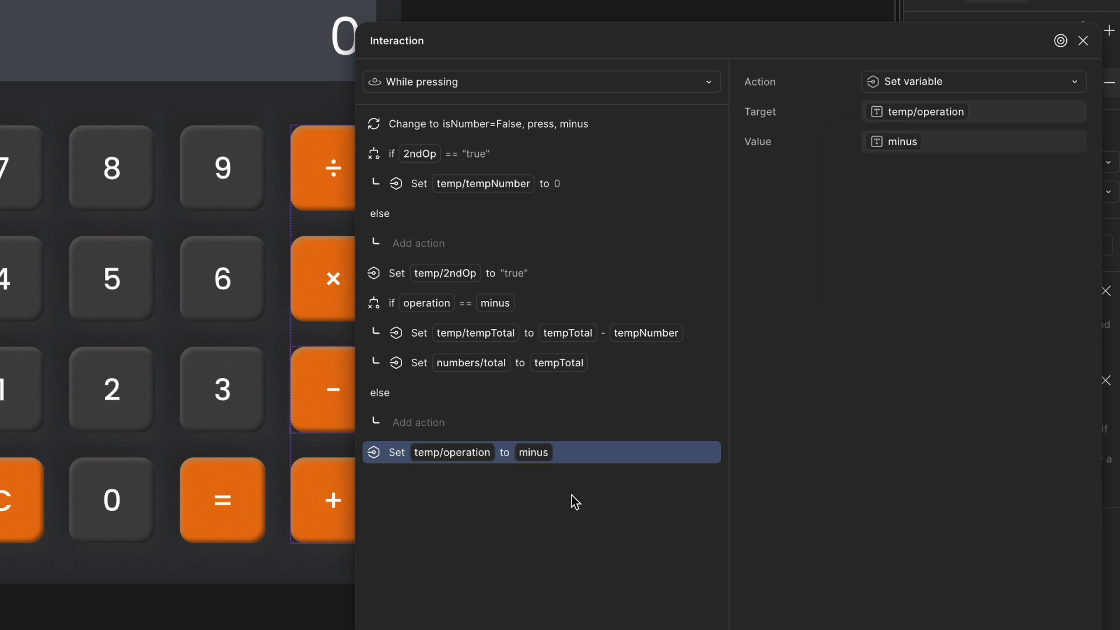
- Add a Set variable action setting temp/2ndNo to "false" and move the Change to action to the end of the list
click(373, 629)
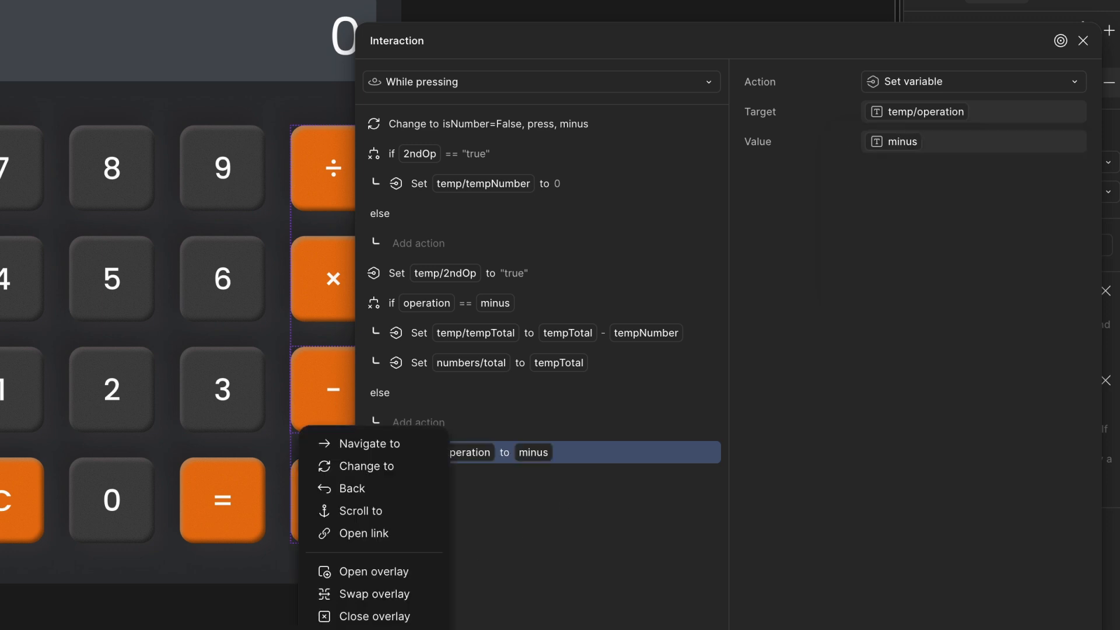
click(373, 627)
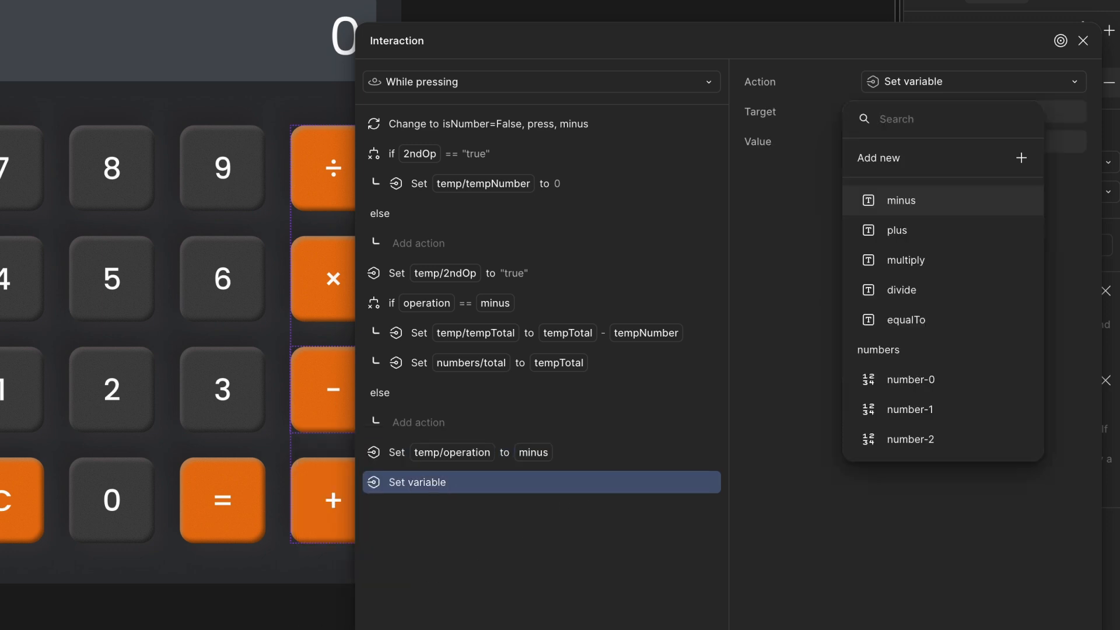
text(2)
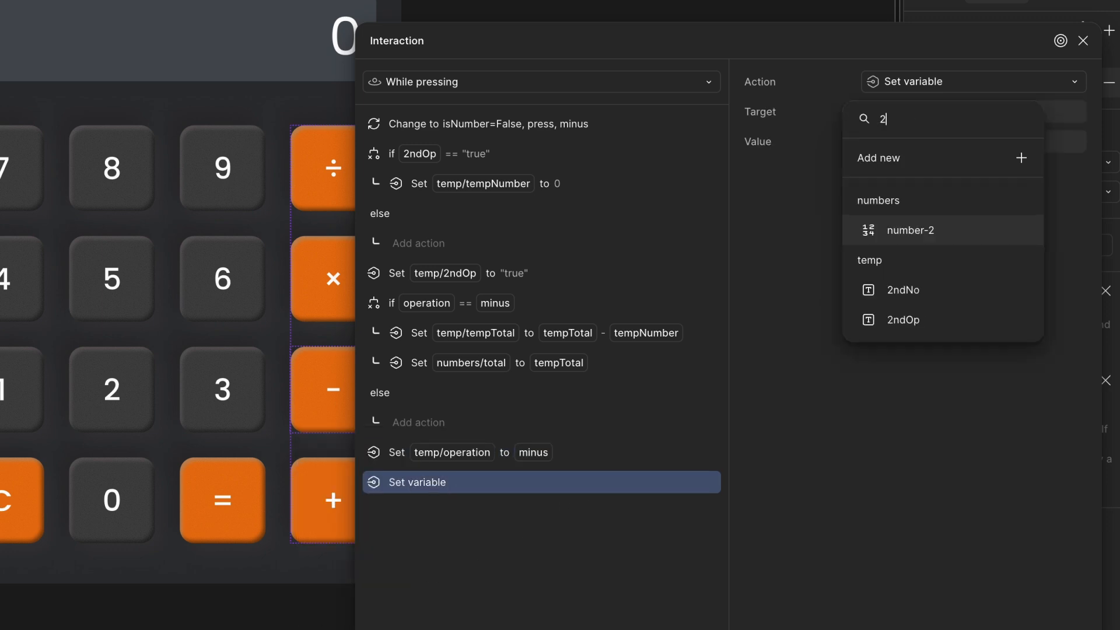
click(954, 301)
text("f)
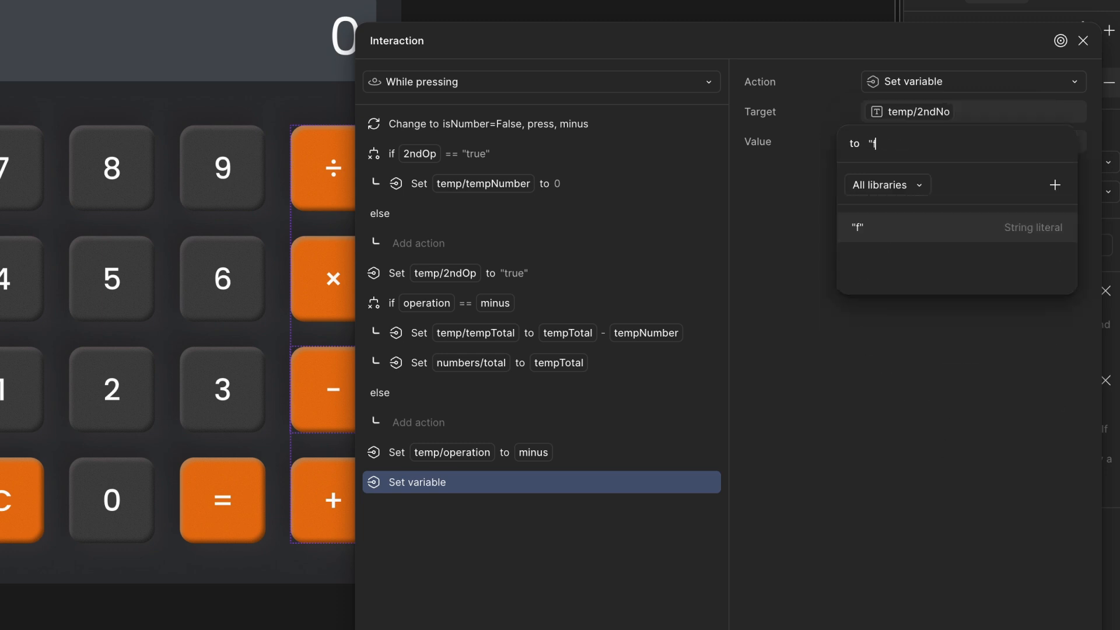
text(alse")
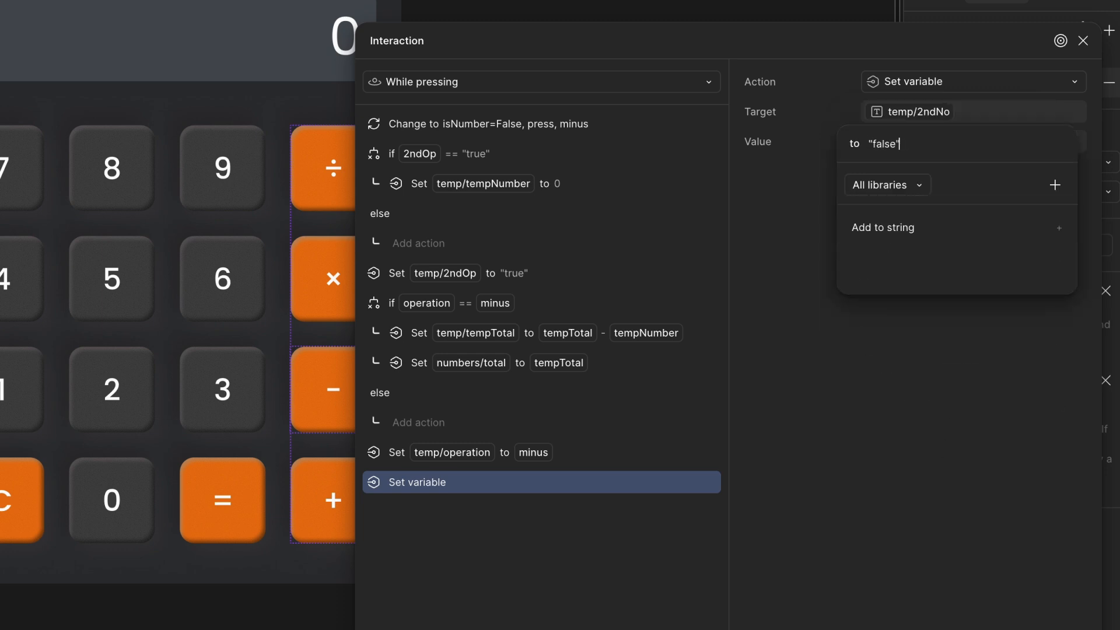
key(Return)
drag(374, 134, 382, 493)
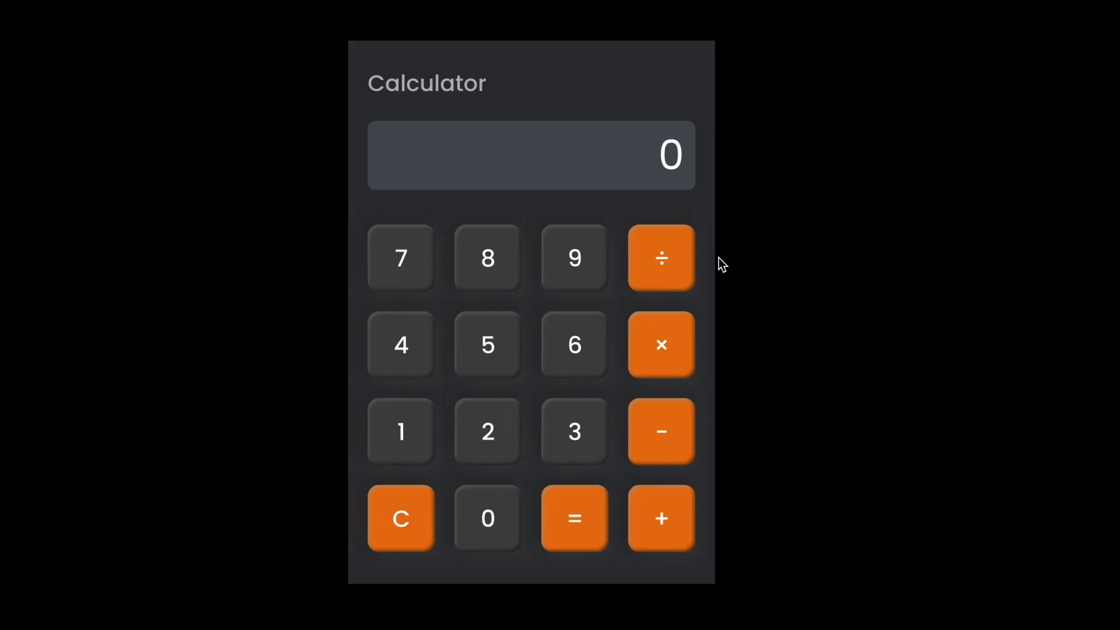
- Test the prototype by pressing 9, minus, 3 and minus
click(565, 260)
click(659, 414)
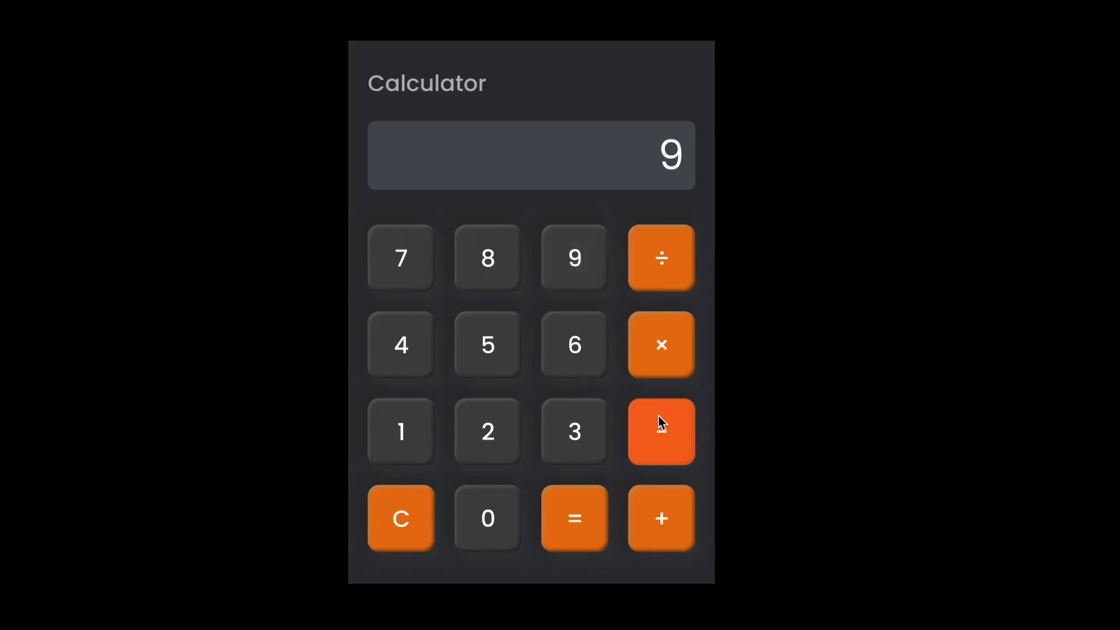
click(593, 430)
click(663, 440)
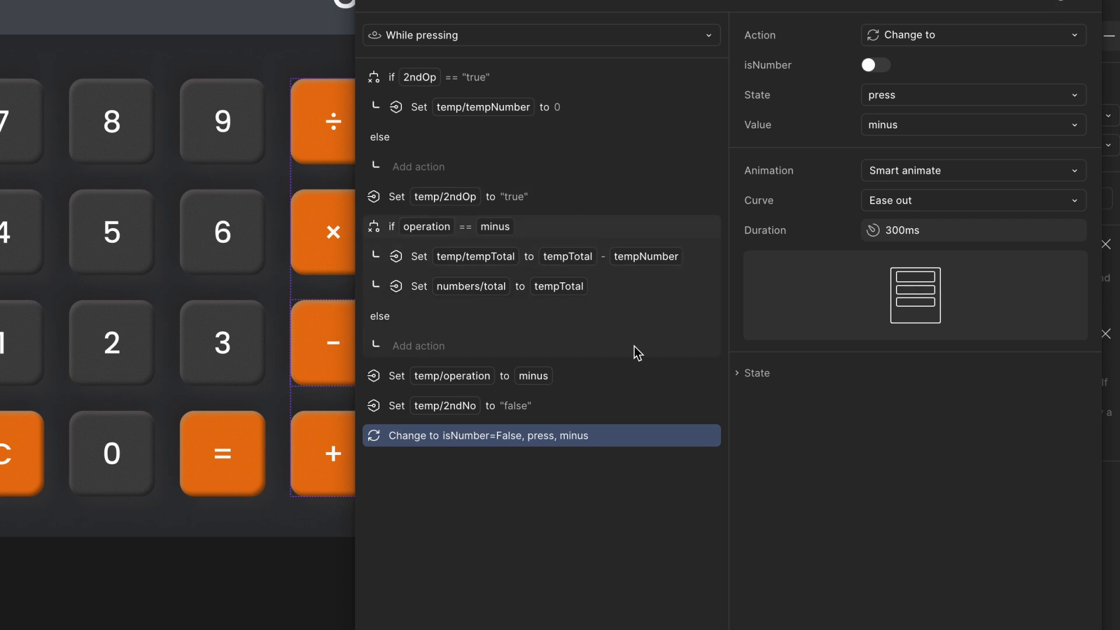
- Close the interaction and open the local variables table to inspect the temp variable values
scroll(664, 420, up, 1)
click(1084, 1)
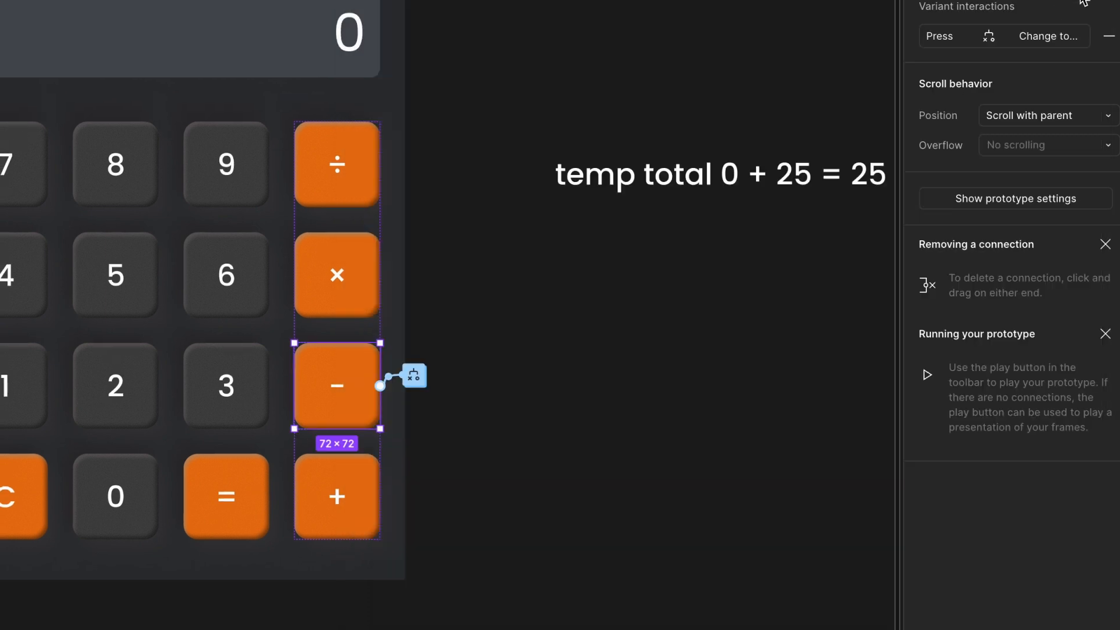
key(alt+8)
click(850, 328)
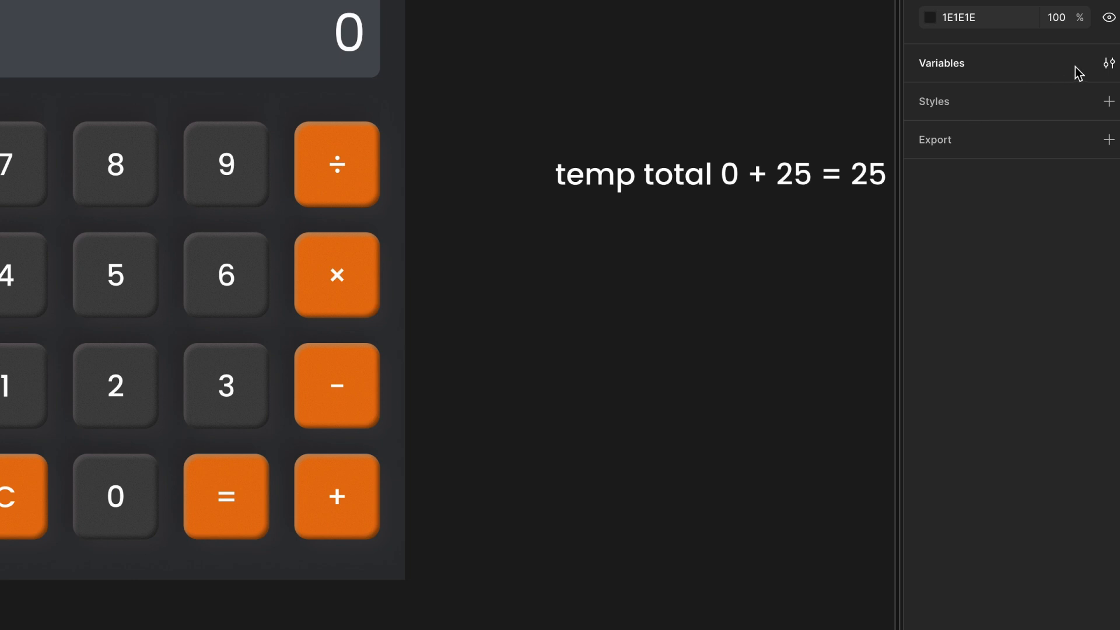
click(1109, 63)
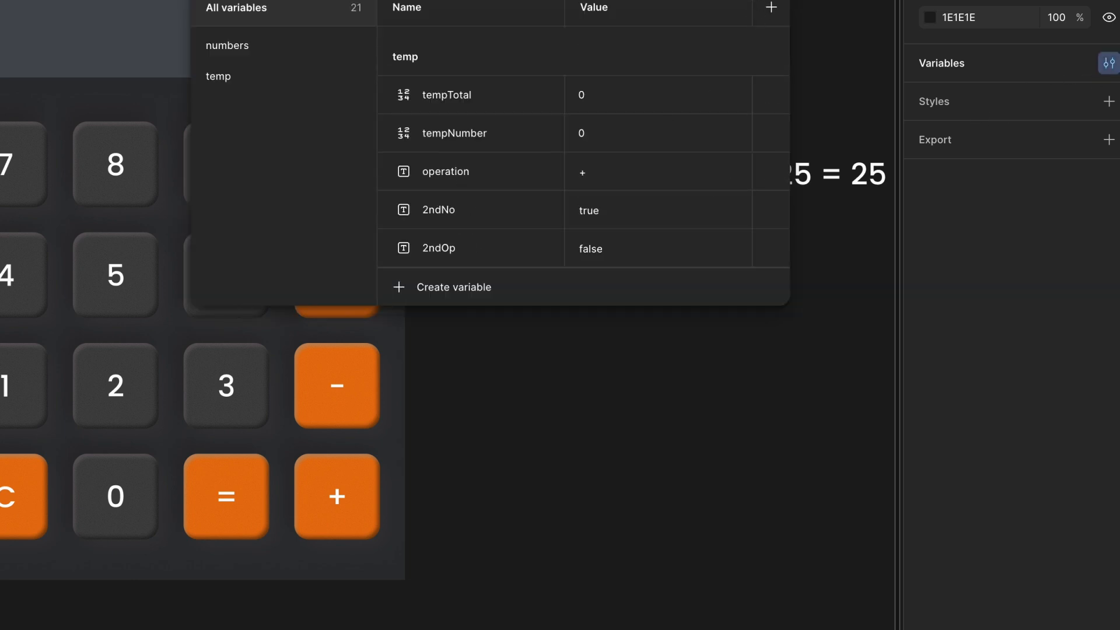
key(Escape)
- Reopen the minus key's press interaction and duplicate the operation == minus conditional
key(alt+9)
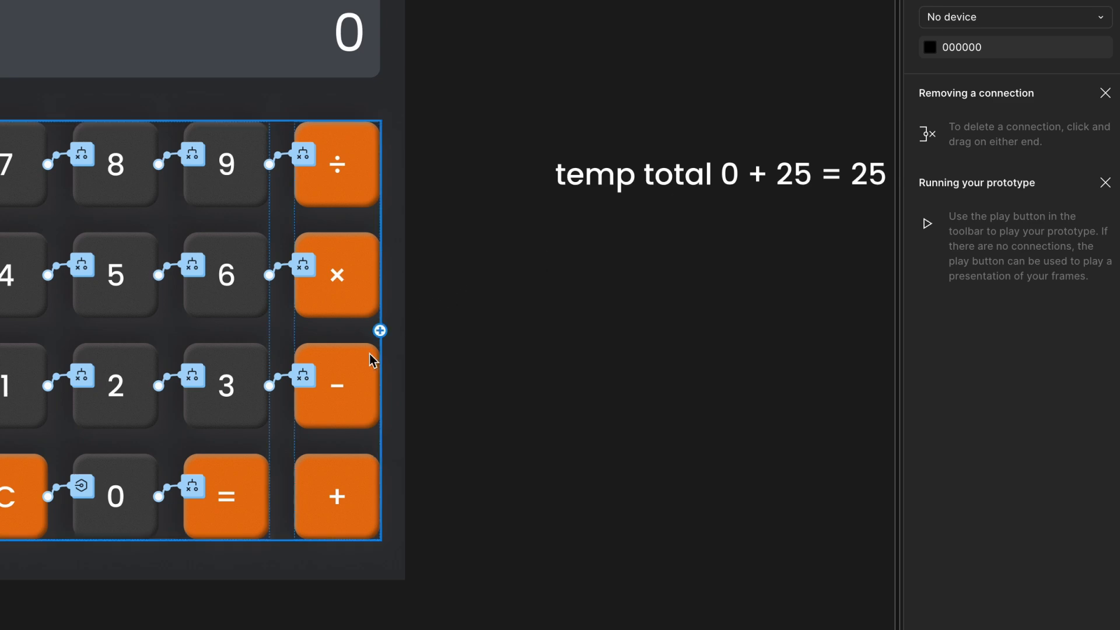
click(353, 383)
click(353, 382)
click(414, 376)
drag(466, 411, 651, 0)
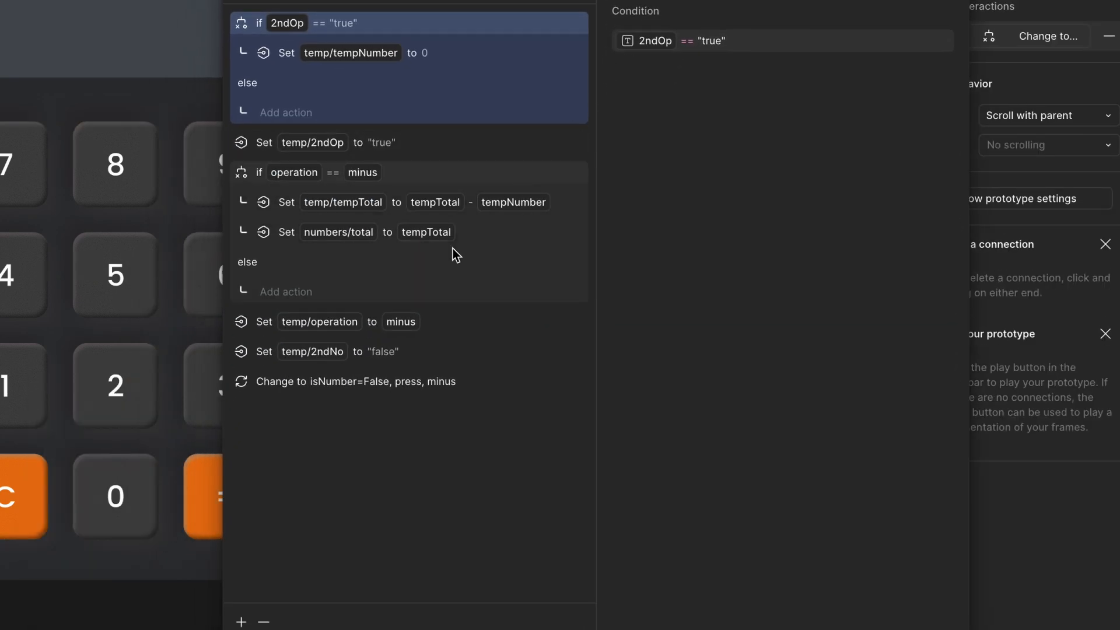
click(336, 381)
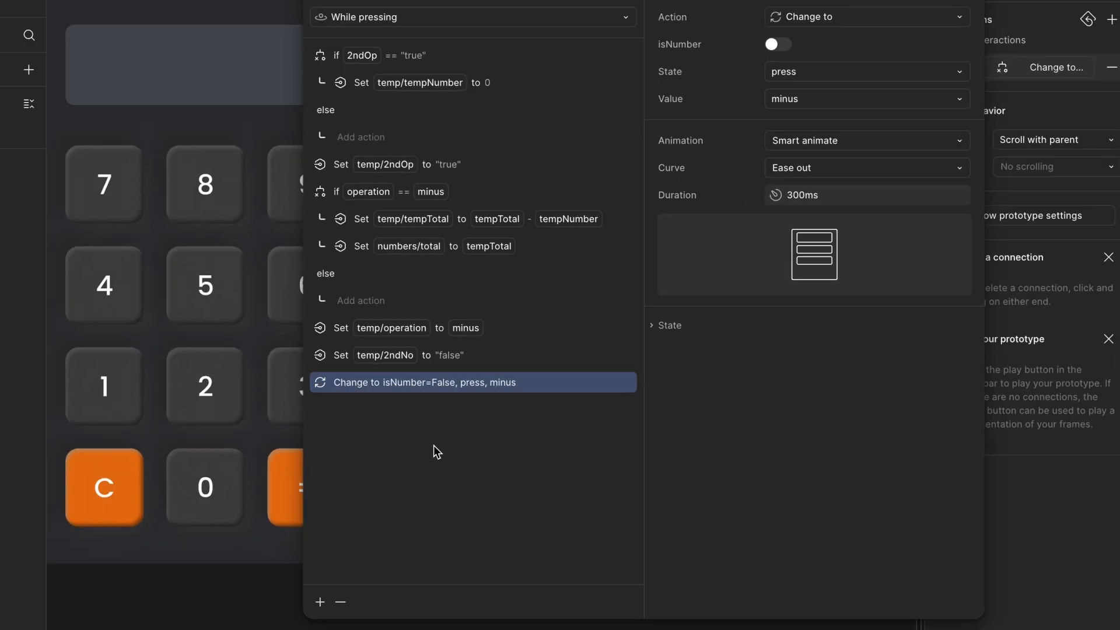
click(352, 196)
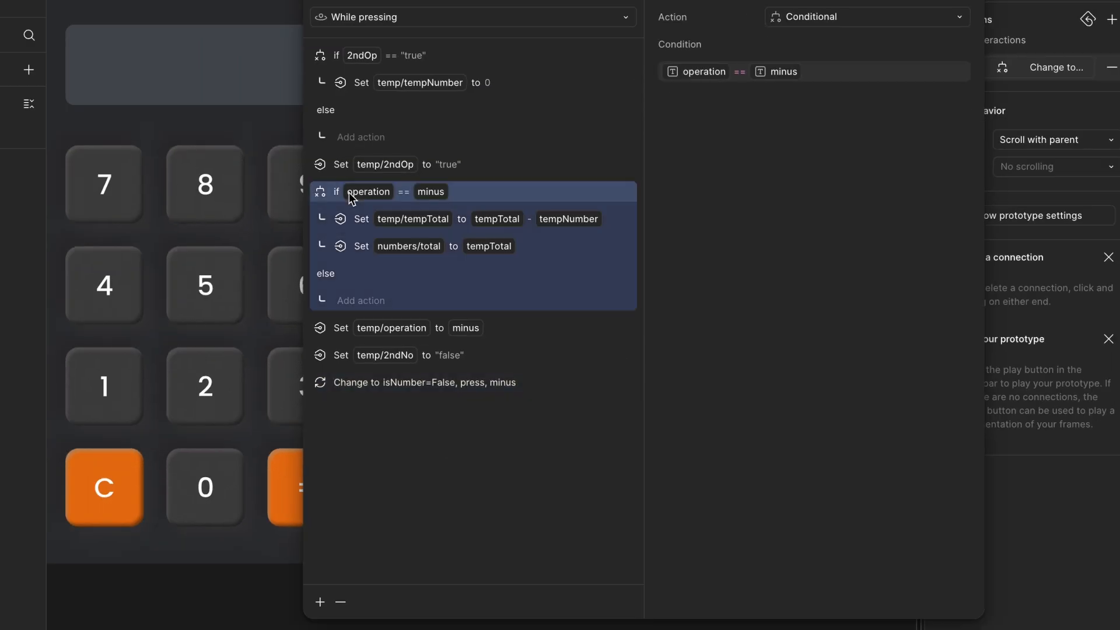
click(320, 601)
click(336, 627)
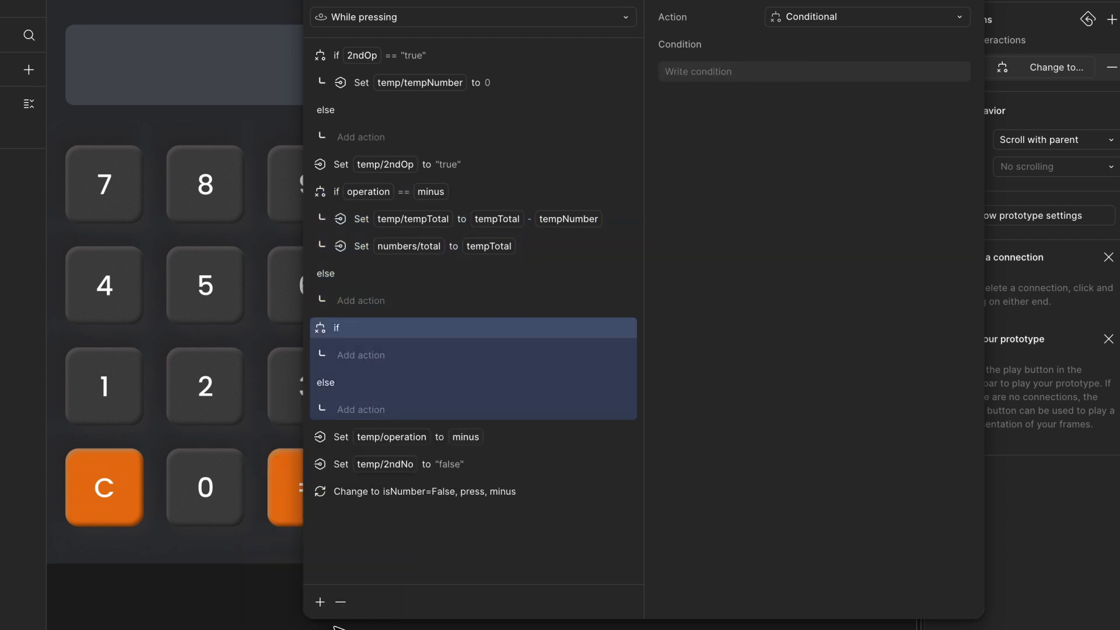
key(super+v)
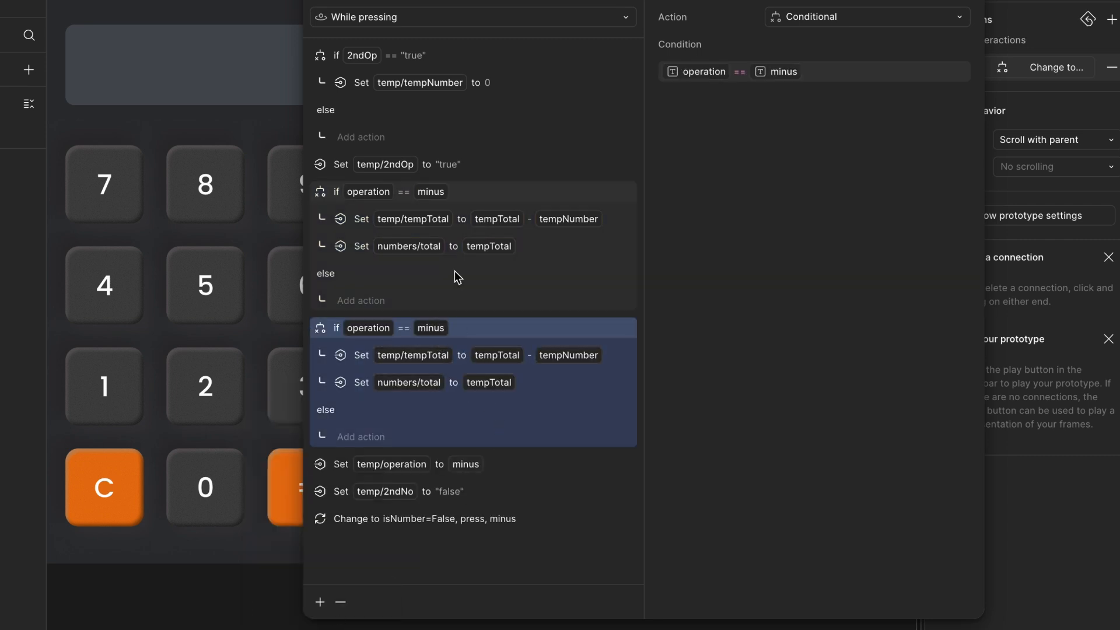
- Change the upper copy's condition to operation == plus
click(461, 198)
click(834, 73)
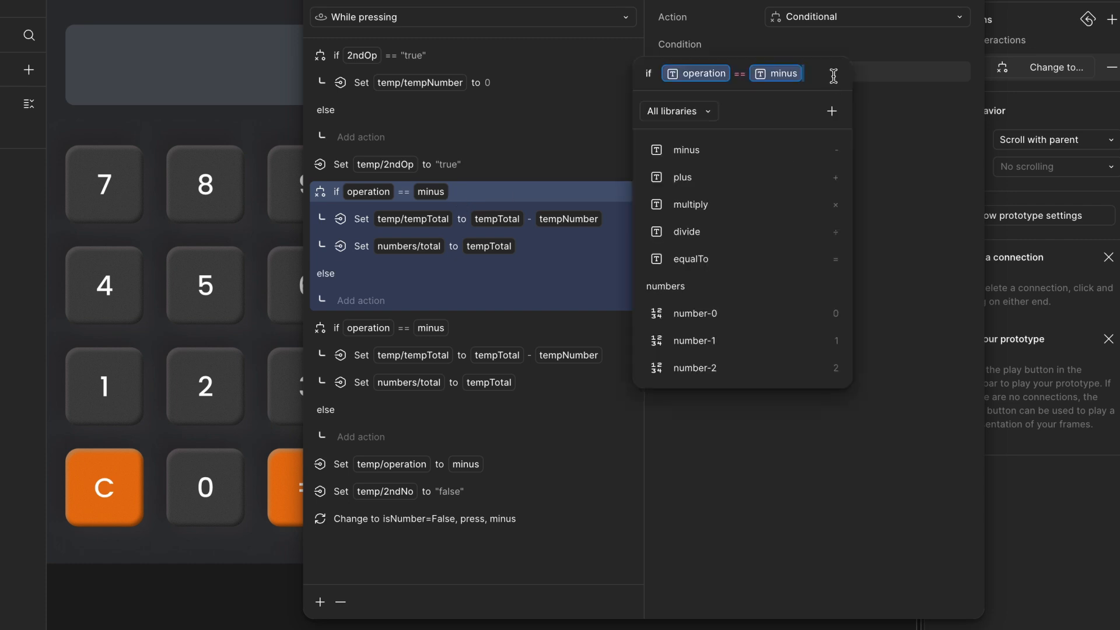
key(BackSpace)
text(plu)
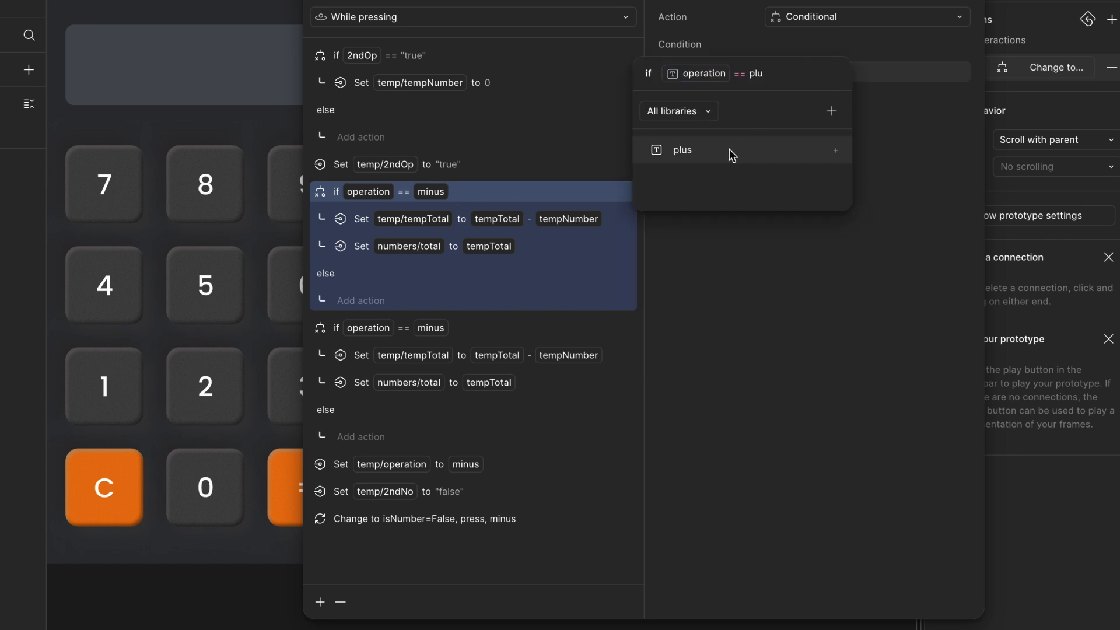
click(683, 150)
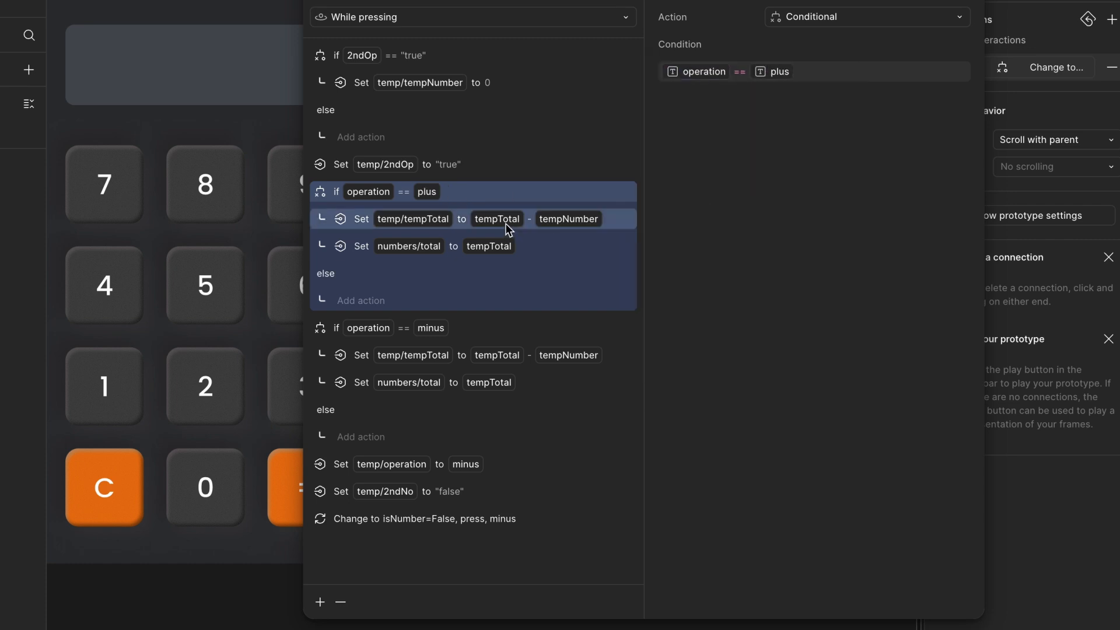
- Change the operation == plus branch's tempTotal expression to tempTotal + tempNumber
click(545, 219)
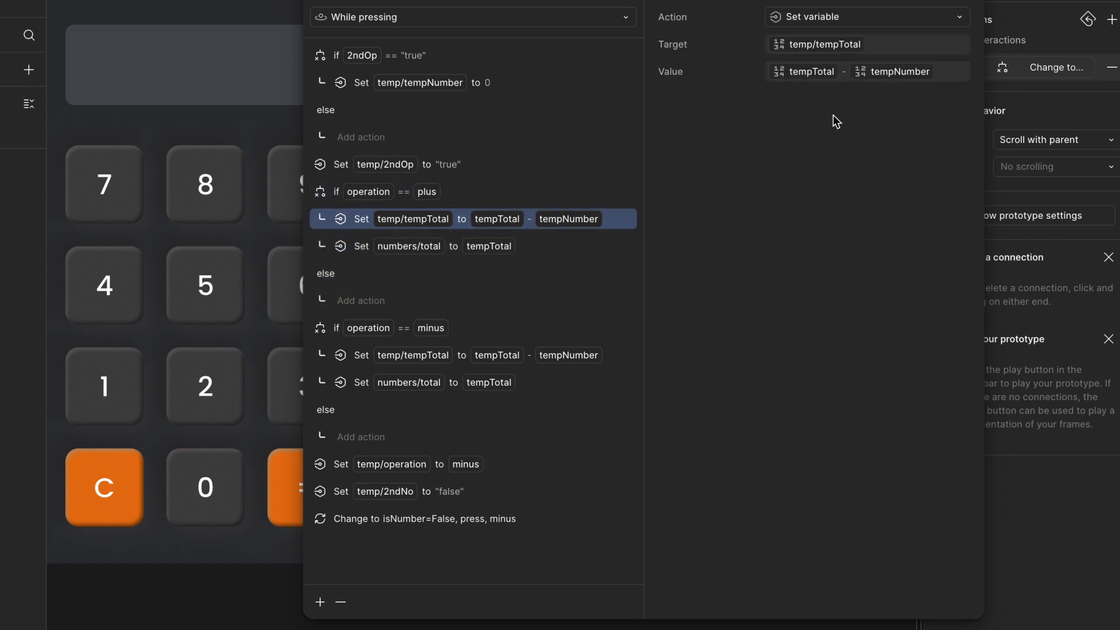
click(880, 69)
click(847, 76)
key(BackSpace)
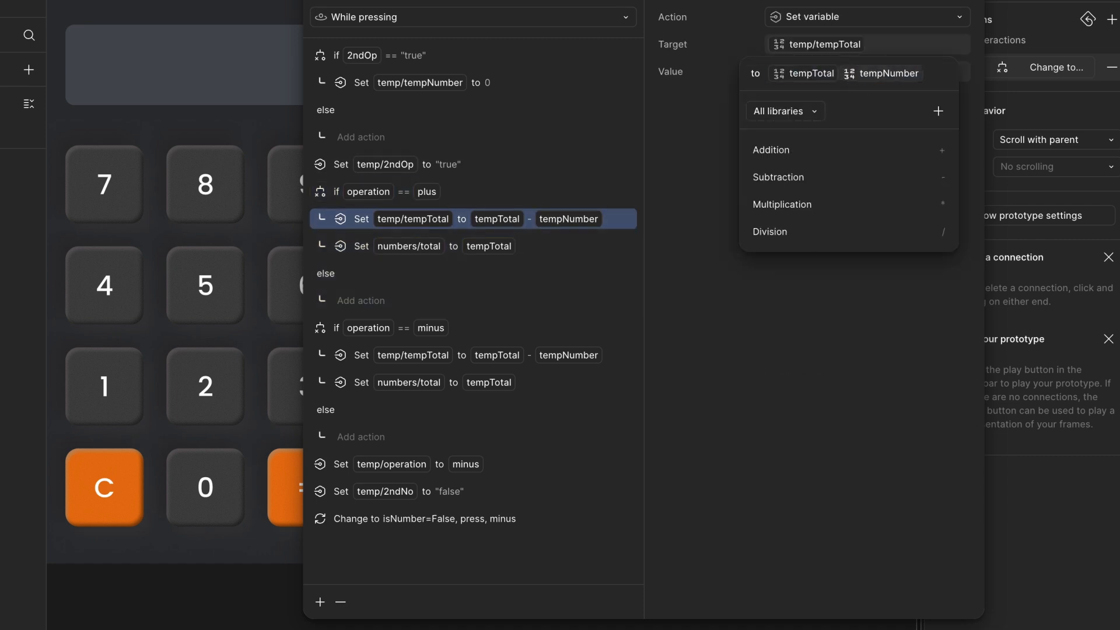
text(+)
key(Return)
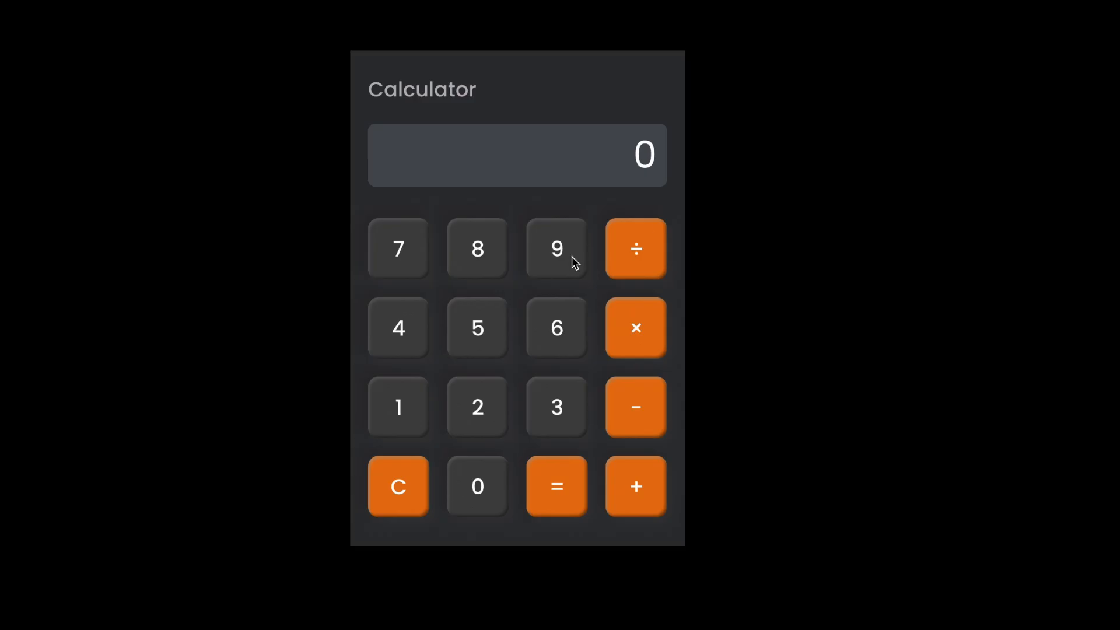
- Close the interaction and test the prototype by pressing 3 and minus
click(569, 258)
click(640, 430)
click(563, 412)
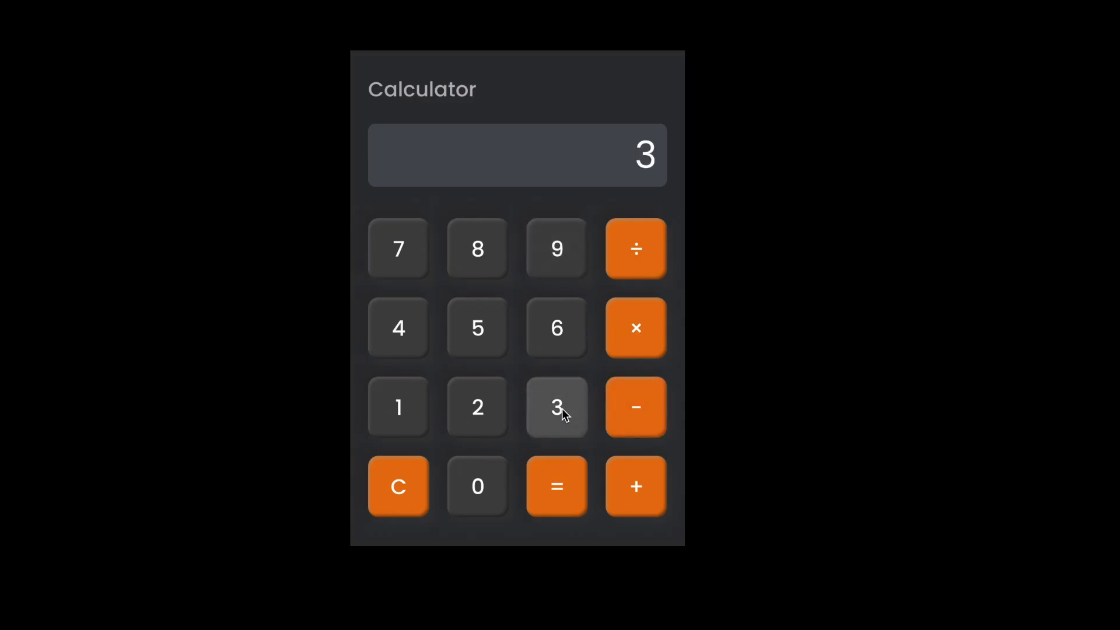
click(652, 415)
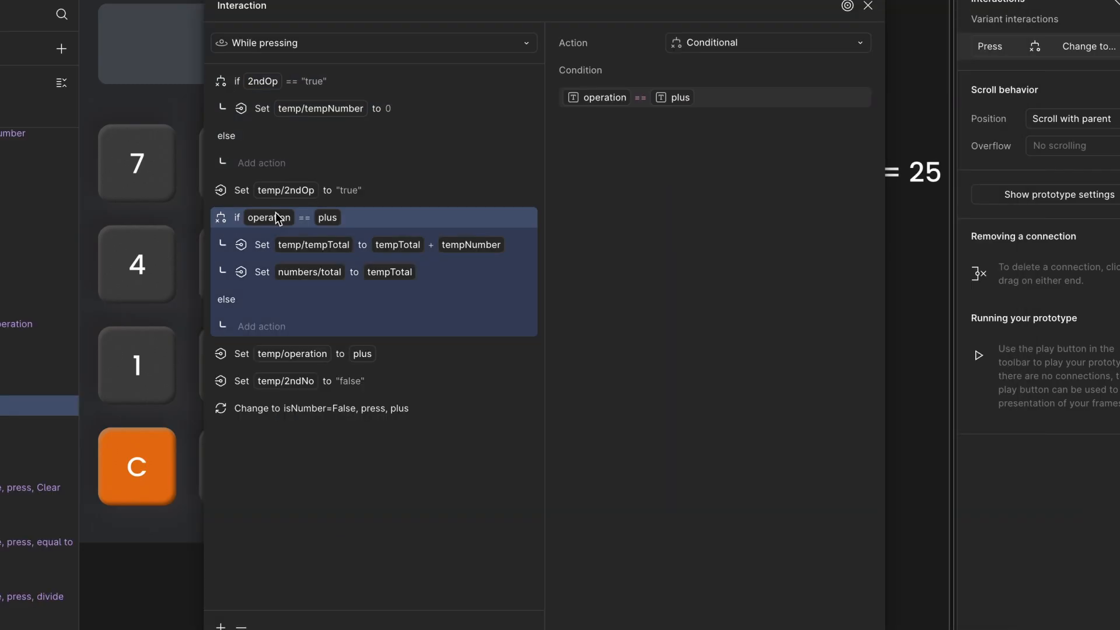
- In the plus key's interaction, duplicate the operation == plus conditional and set the copy's condition to operation == minus
click(221, 624)
click(217, 609)
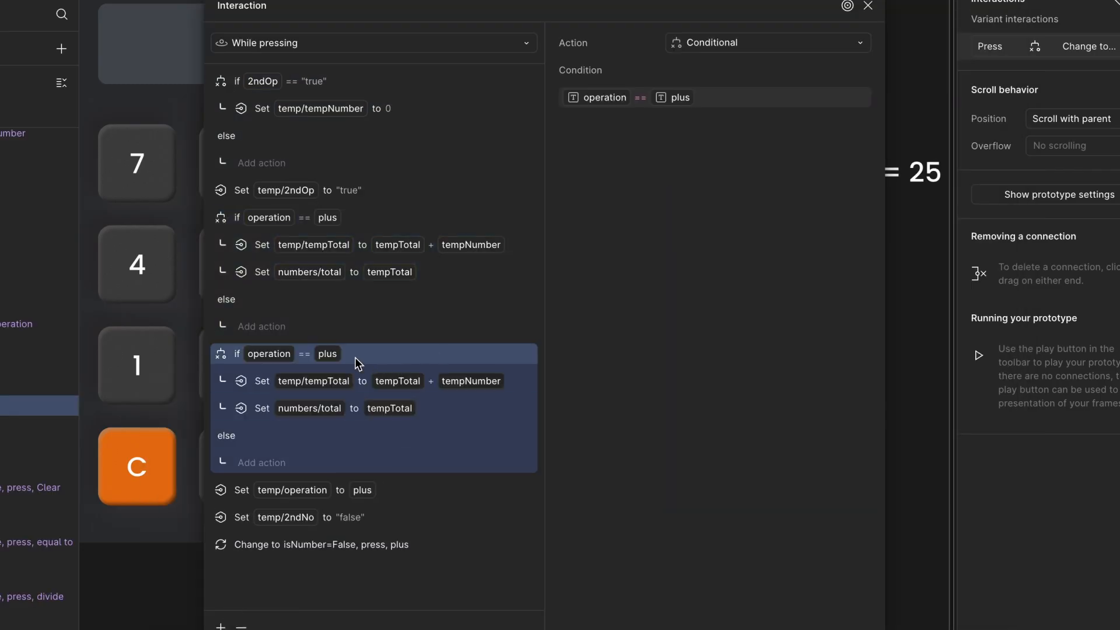
click(708, 106)
key(BackSpace)
text(mi)
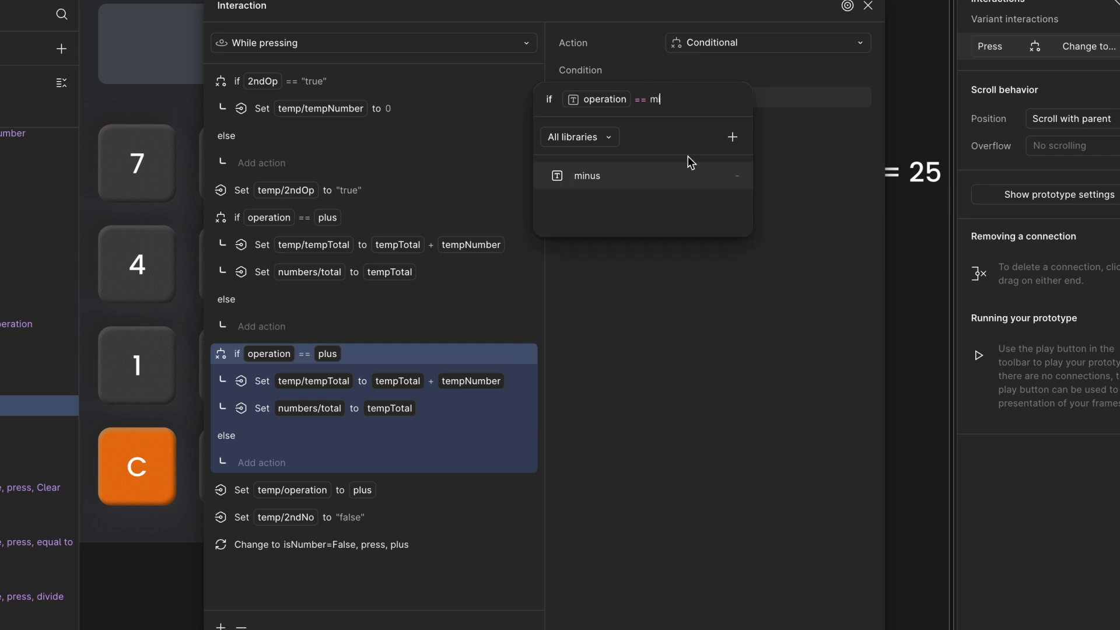
click(684, 172)
key(Return)
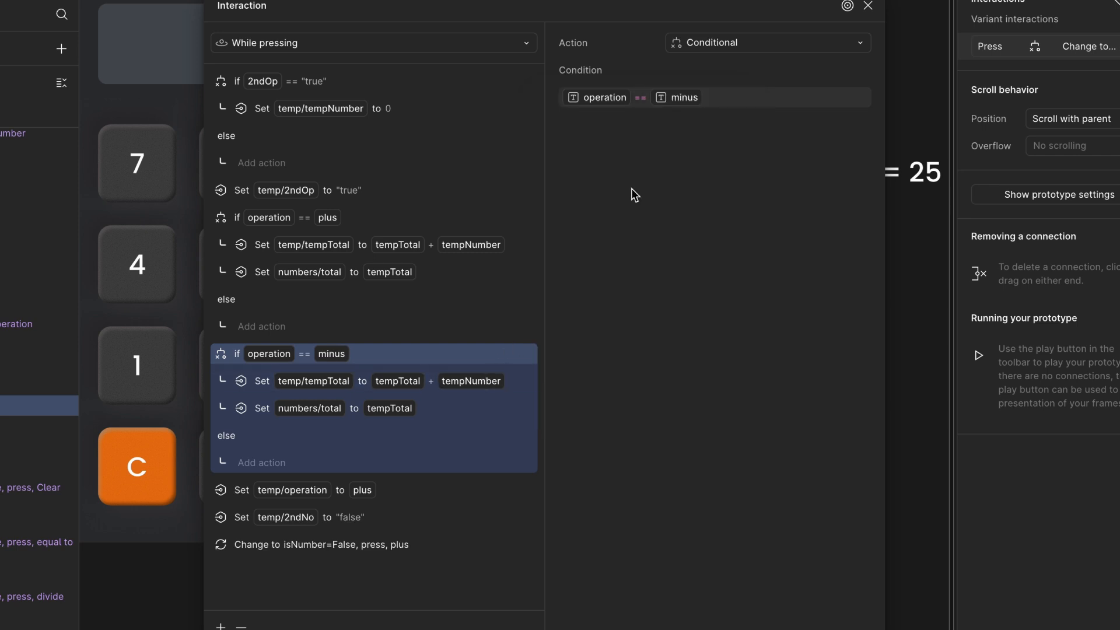
- Change the minus conditional's tempTotal expression to tempTotal - tempNumber
click(503, 380)
click(843, 87)
key(Left)
key(Right)
key(Right)
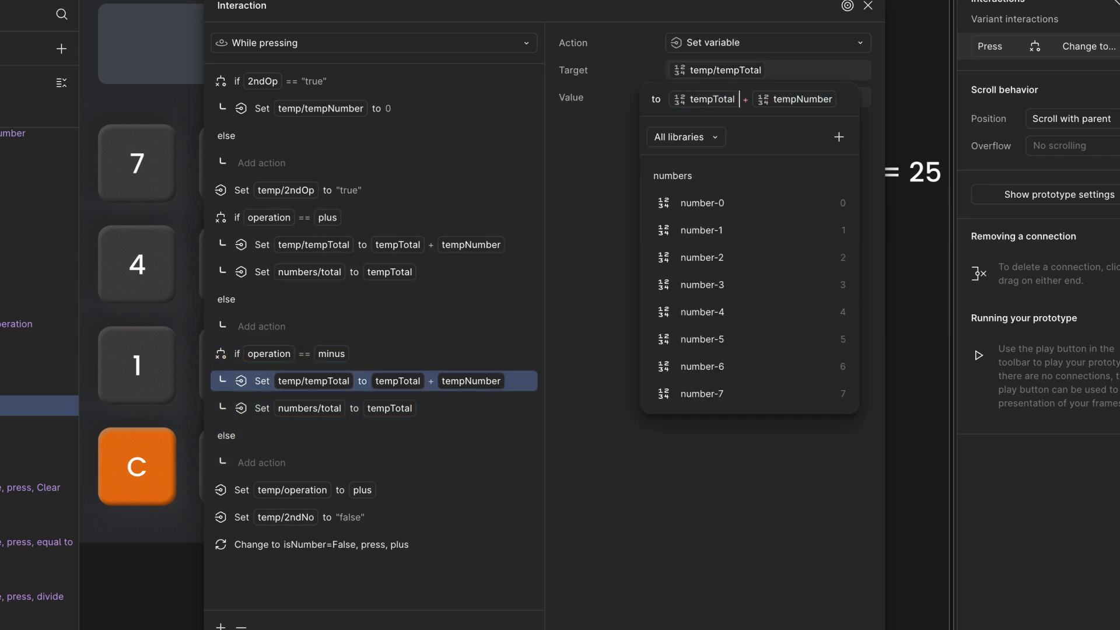
key(BackSpace)
text(-)
key(Return)
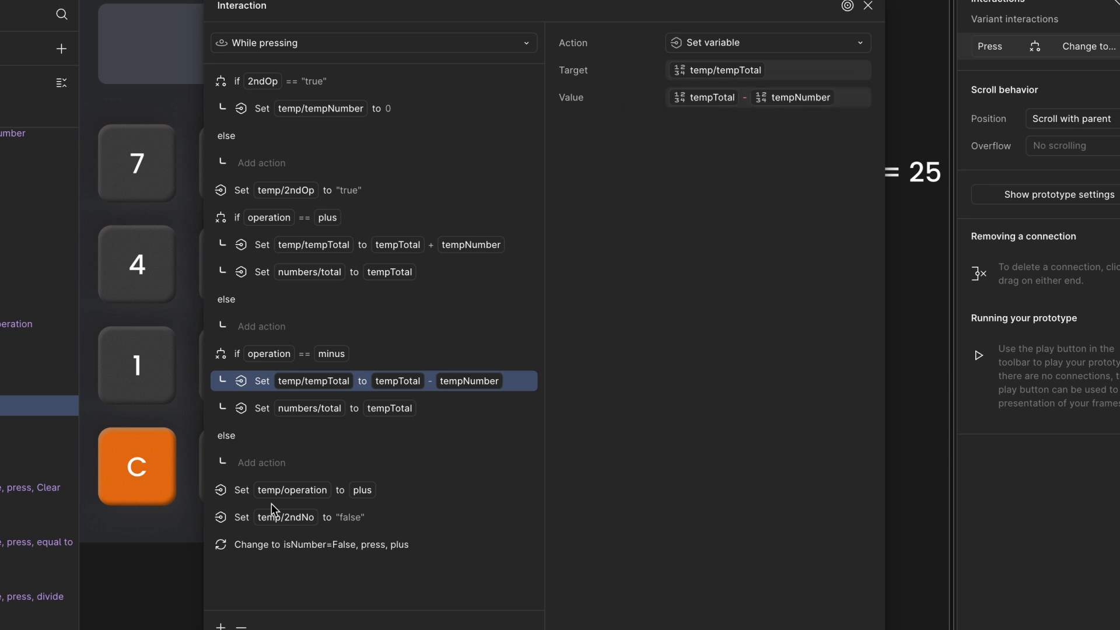
- Add another copy of the plus conditional and set its condition to operation == multiply
click(244, 354)
drag(406, 12, 409, 0)
click(227, 552)
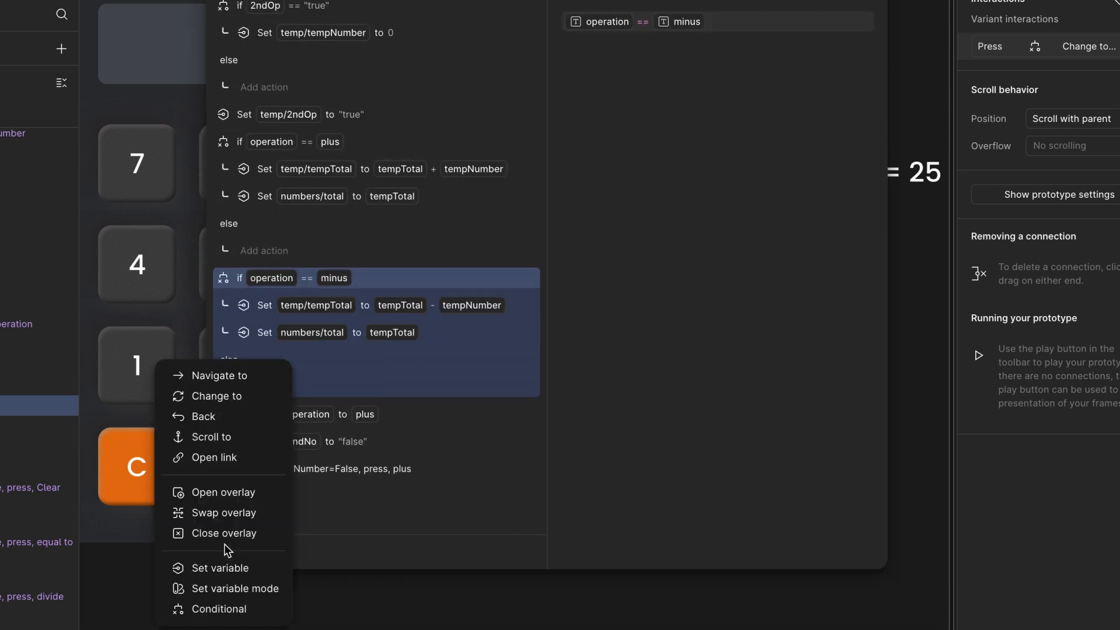
click(226, 608)
scroll(292, 455, down, 3)
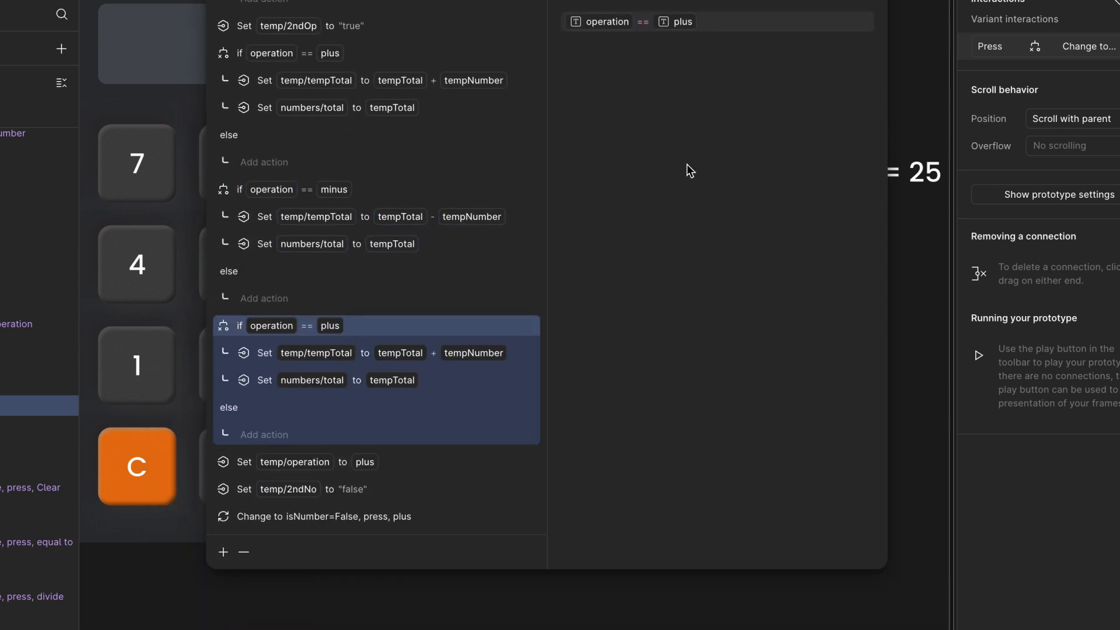
click(733, 23)
key(BackSpace)
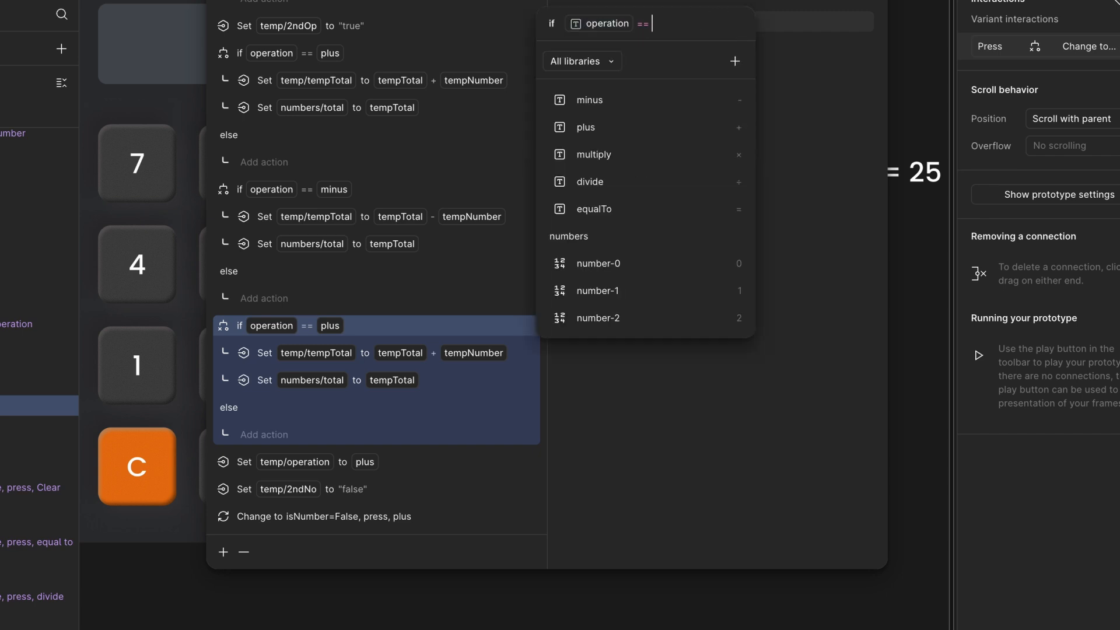
click(652, 153)
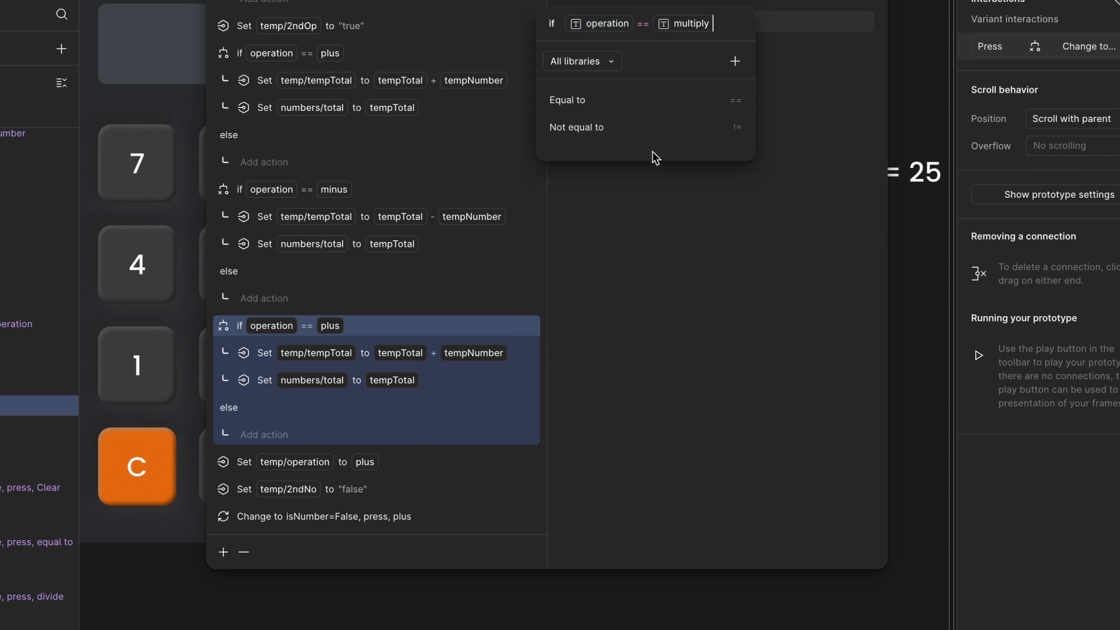
key(Escape)
- Change the multiply conditional's tempTotal expression to tempTotal * tempNumber
click(479, 350)
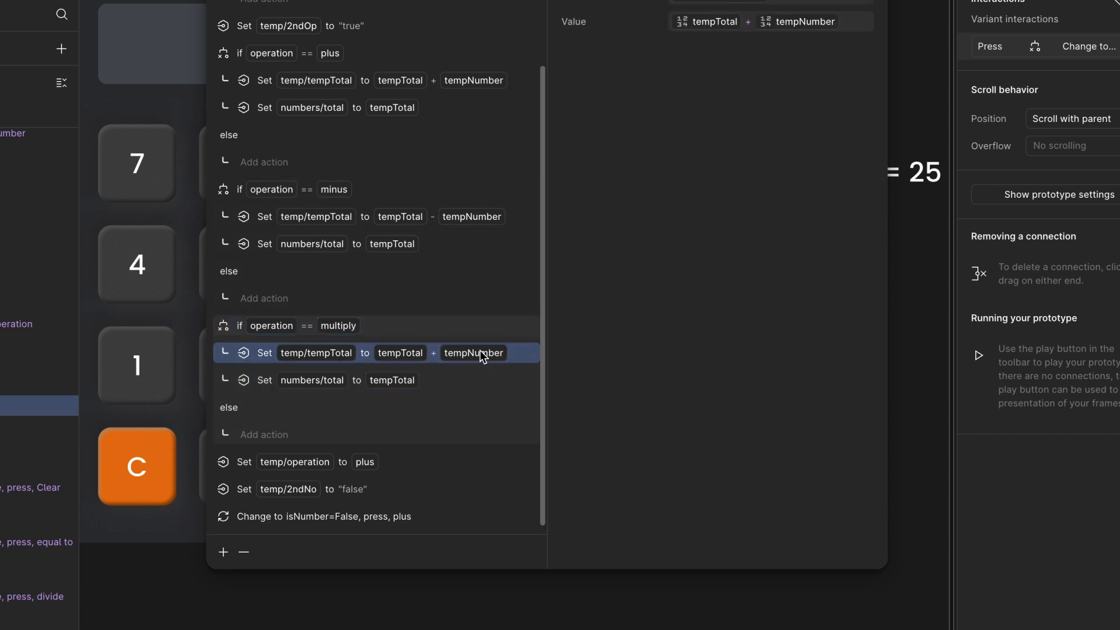
click(858, 24)
key(Left)
key(Left)
key(BackSpace)
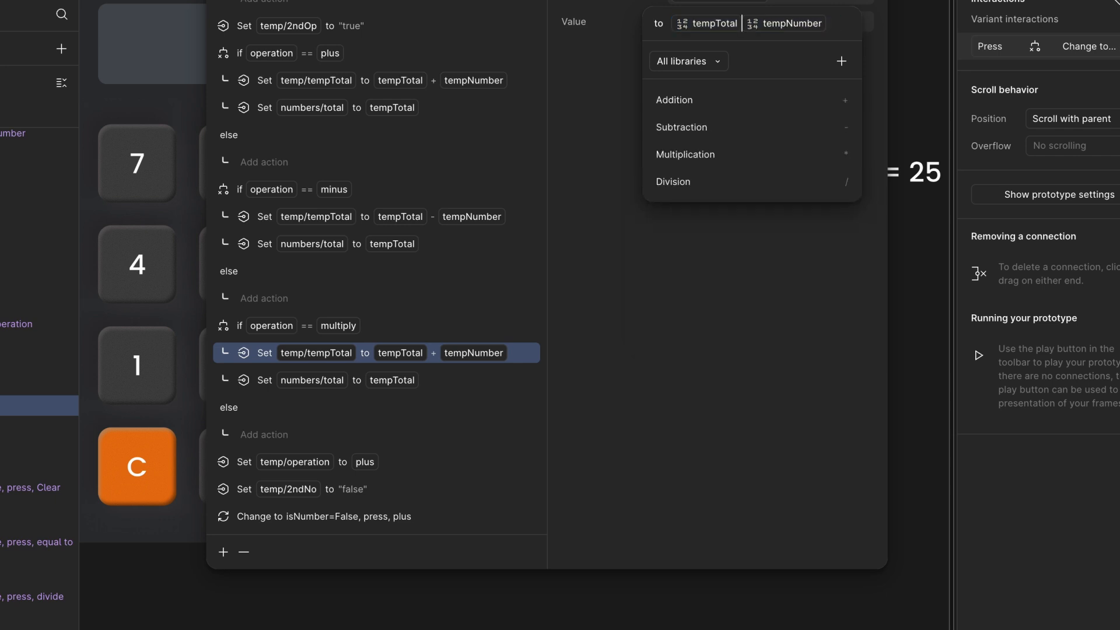
text(*)
- Paste another copy of the conditional after the multiply block and set its condition to operation == divide
click(296, 329)
click(224, 554)
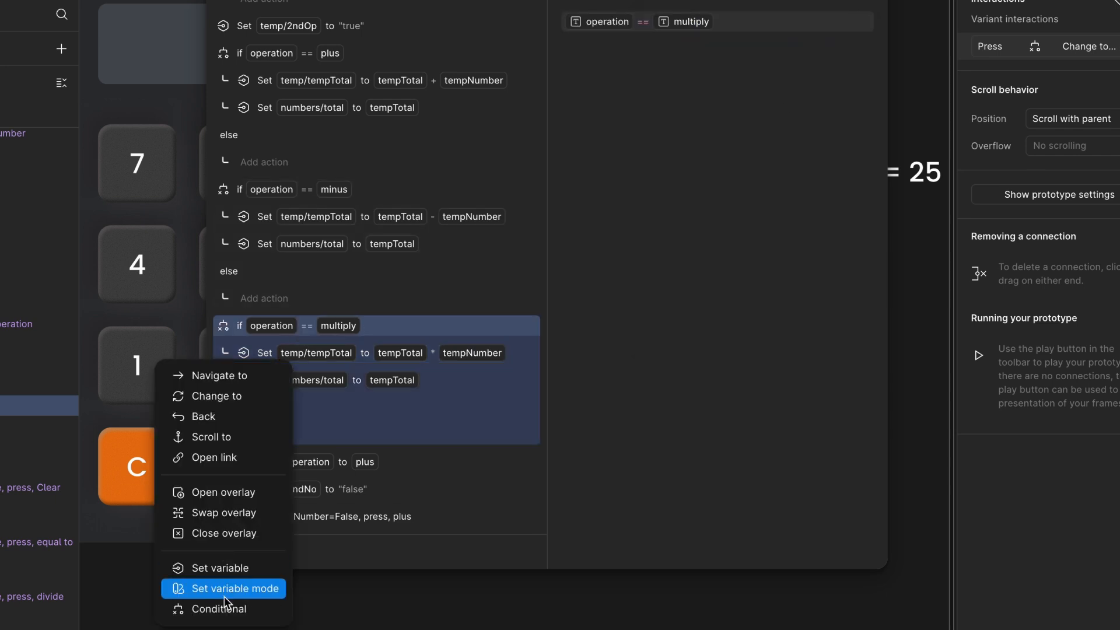
click(224, 608)
key(ctrl+v)
click(751, 22)
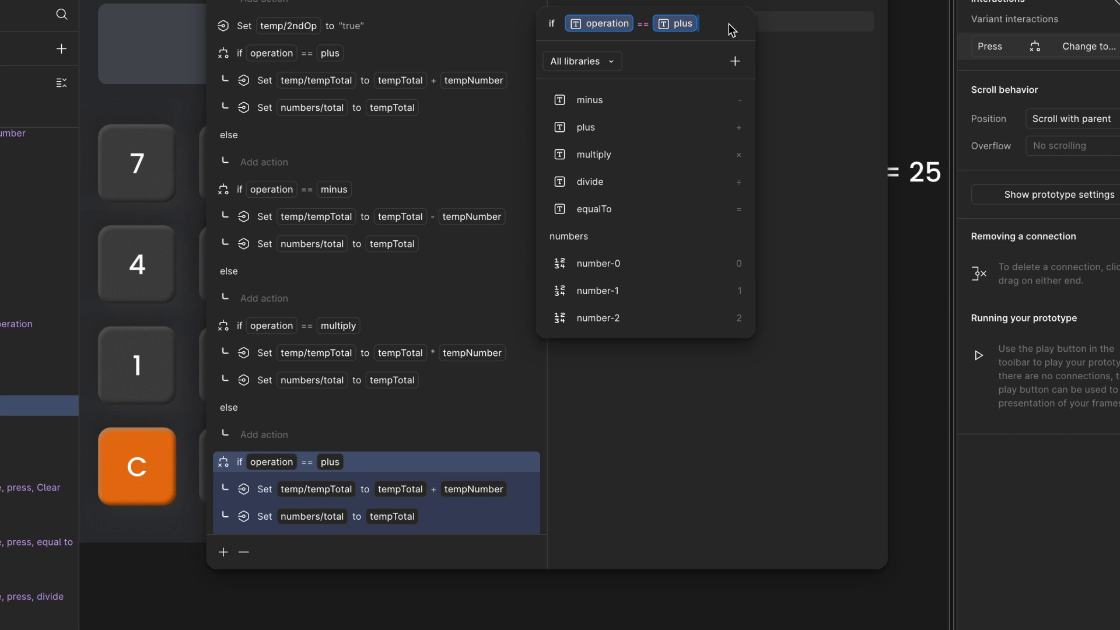
key(BackSpace)
text(divide)
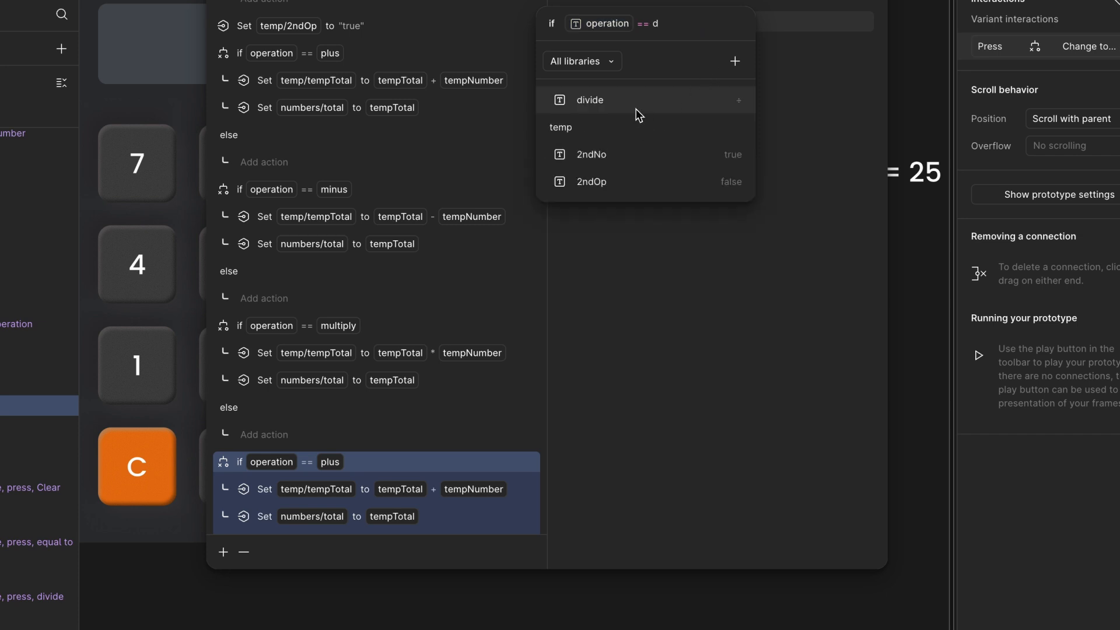
click(636, 109)
- Change the divide conditional's tempTotal expression to tempTotal / tempNumber
click(404, 493)
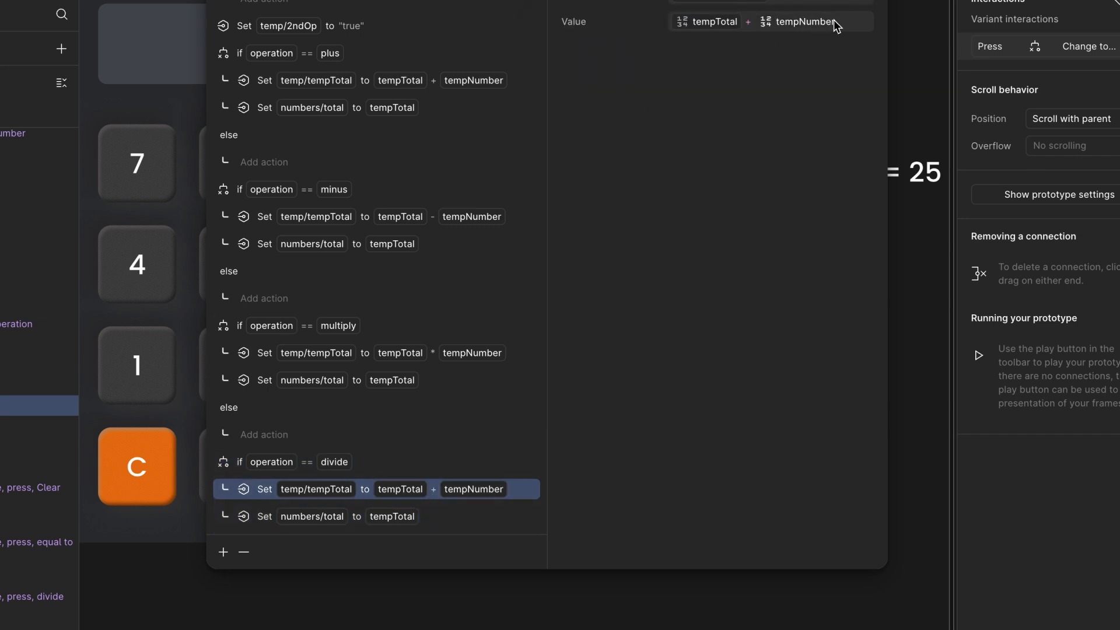
click(851, 24)
key(BackSpace)
key(Left)
key(BackSpace)
text(/)
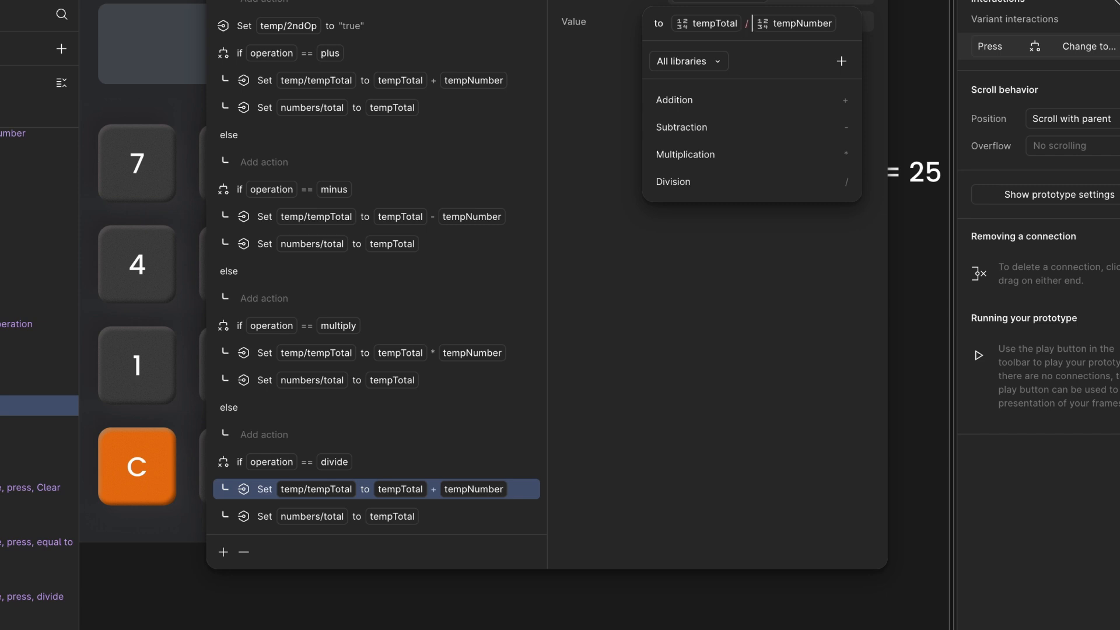
key(Return)
- Review the conditional chain in the operator keys' press interactions
scroll(450, 411, down, 2)
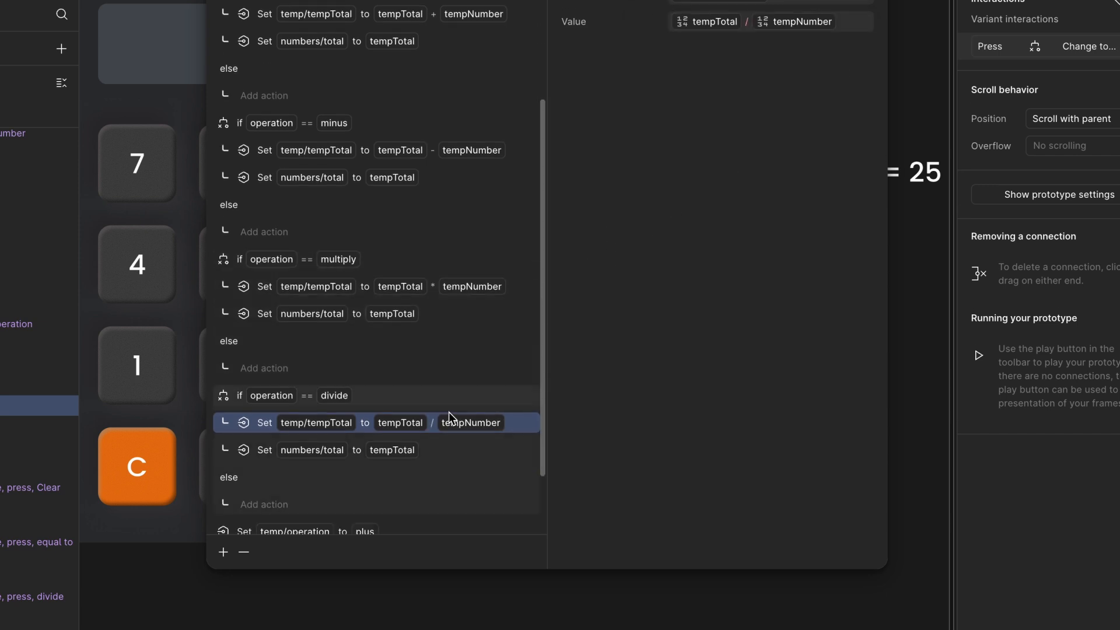
scroll(389, 315, up, 2)
scroll(421, 174, down, 2)
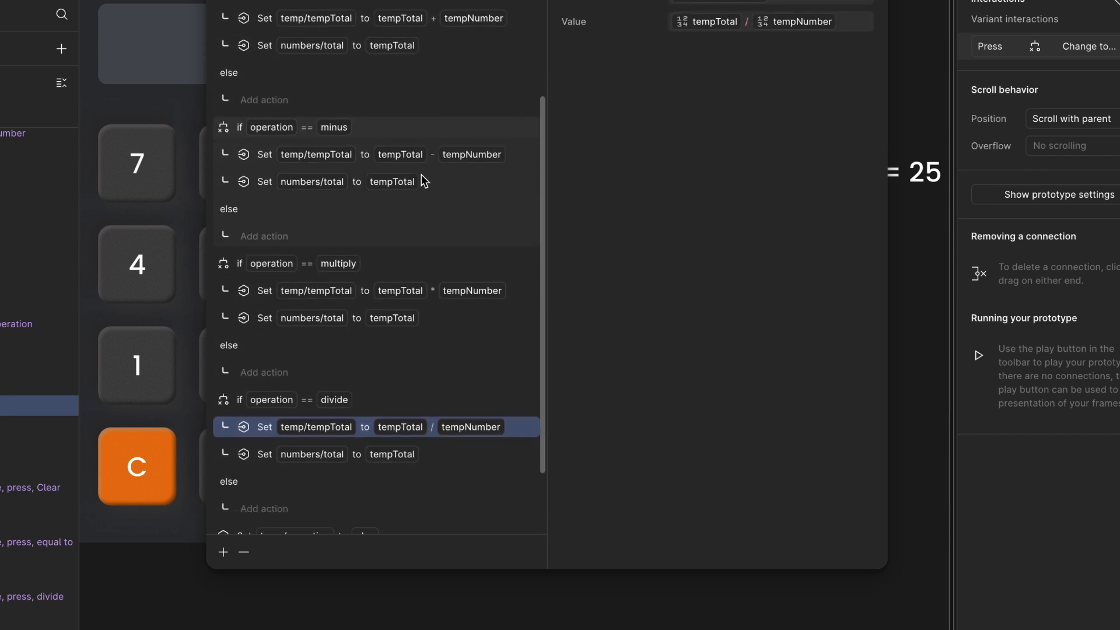
scroll(303, 382, down, 2)
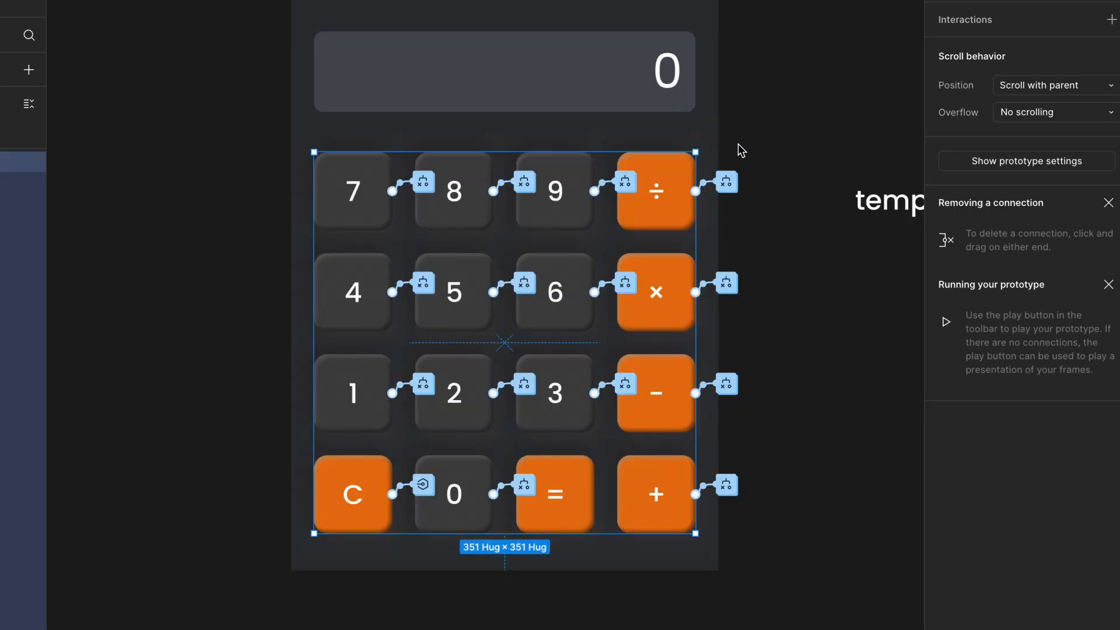
scroll(740, 150, down, 1)
click(718, 153)
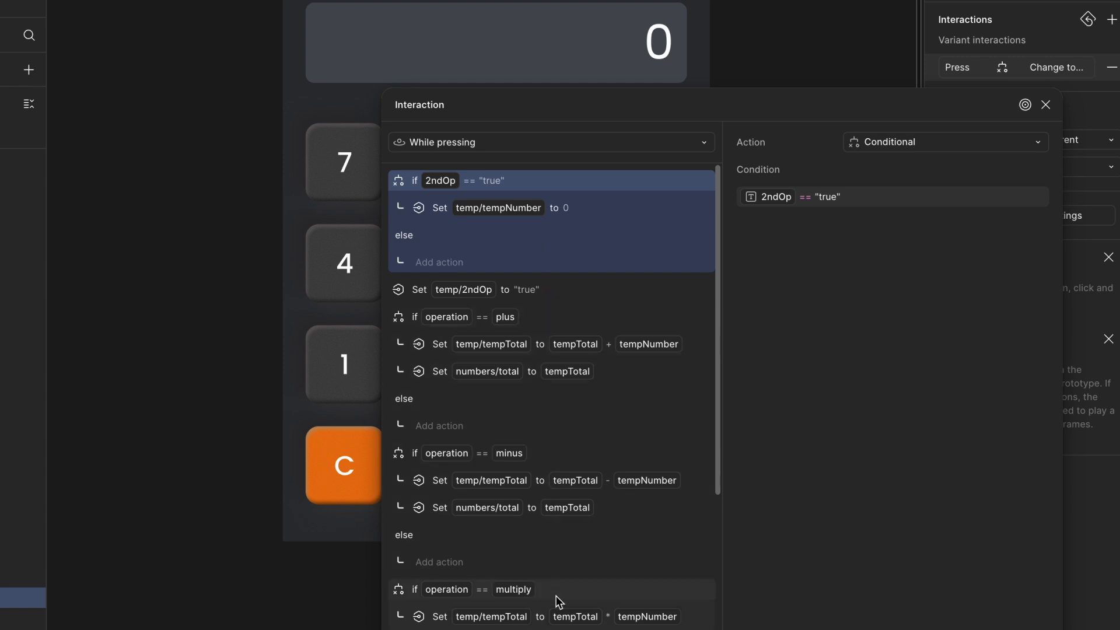
click(1045, 104)
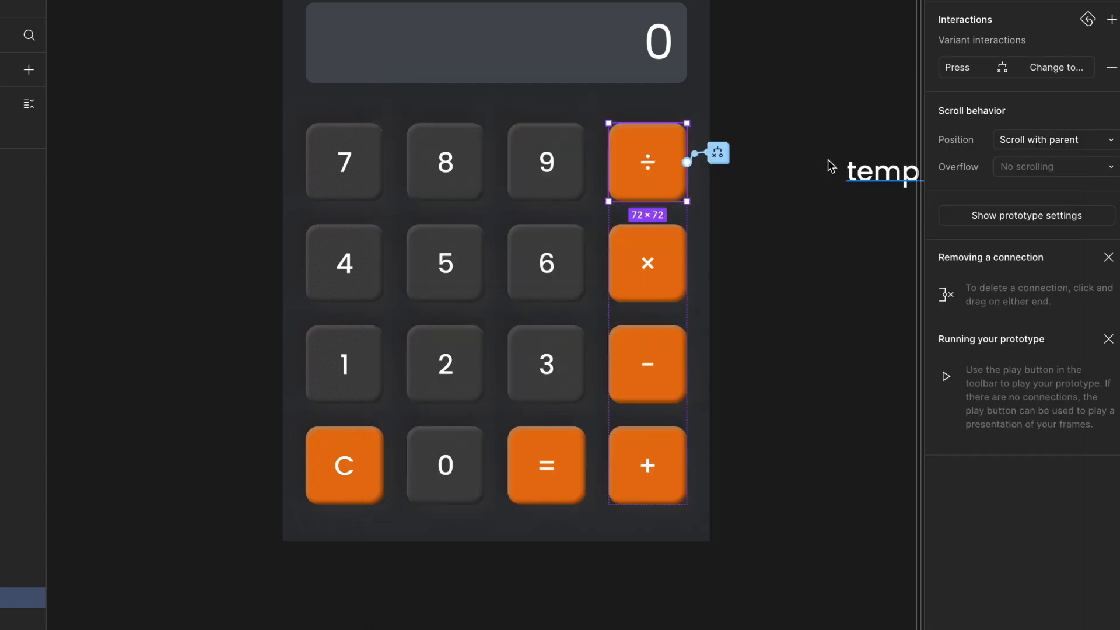
- Test the prototype by chaining several numbers through the plus, minus, multiply and divide keys and pressing equals
click(706, 242)
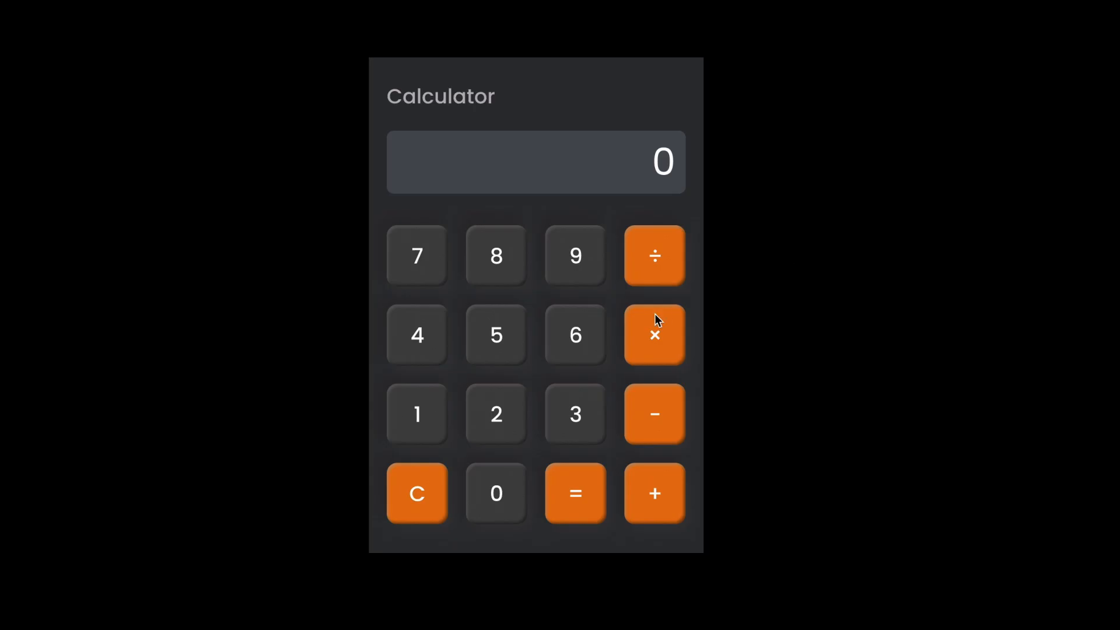
click(569, 405)
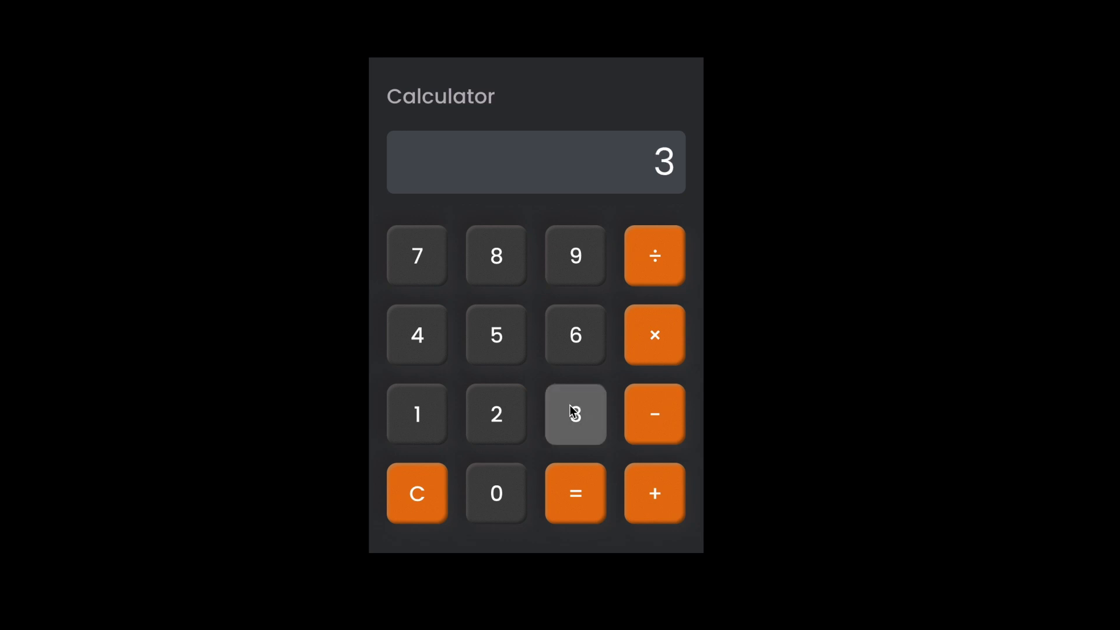
click(573, 347)
click(652, 493)
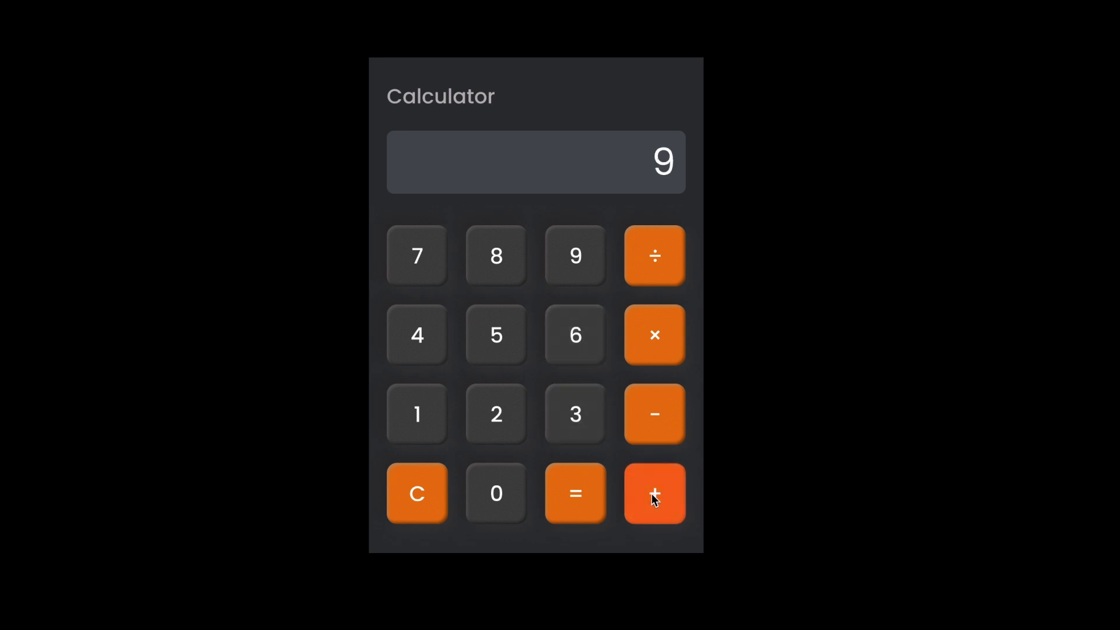
click(410, 489)
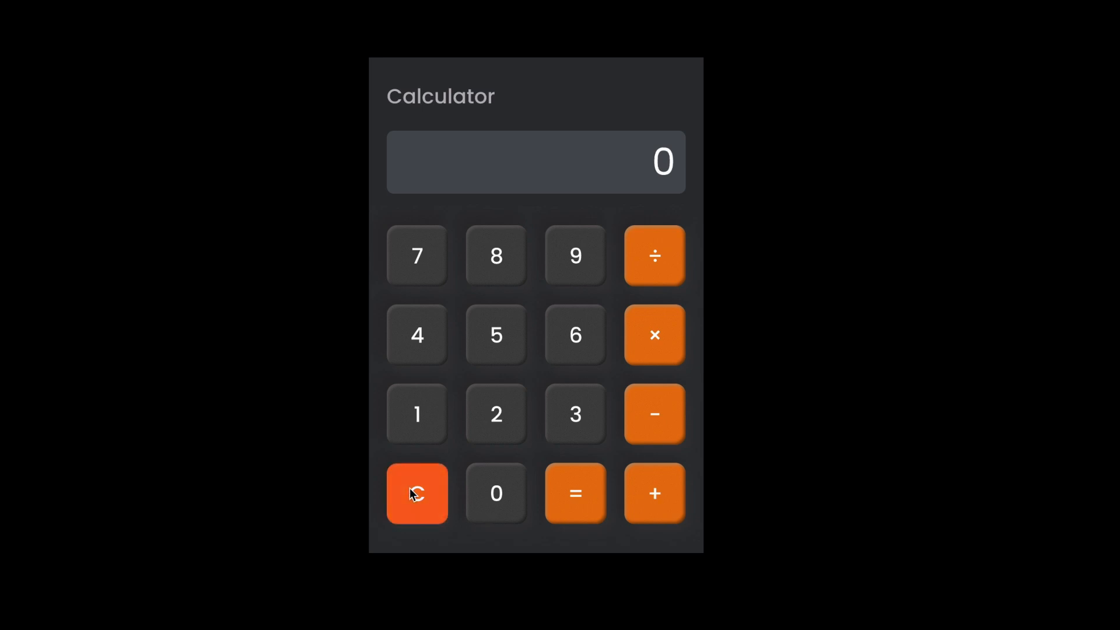
click(562, 335)
click(643, 406)
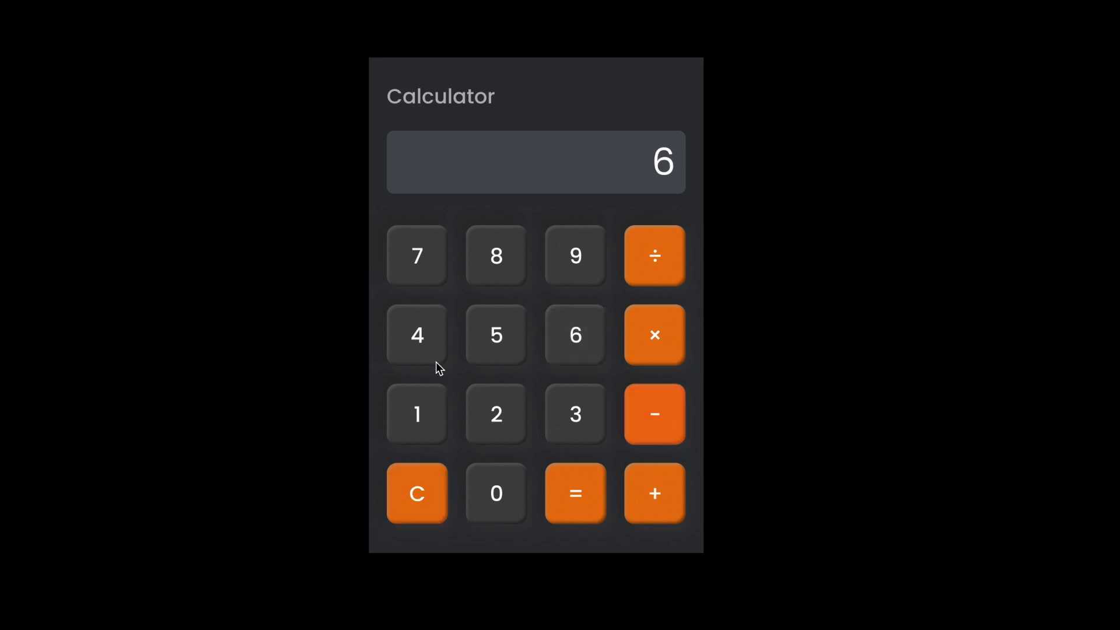
click(418, 345)
click(636, 418)
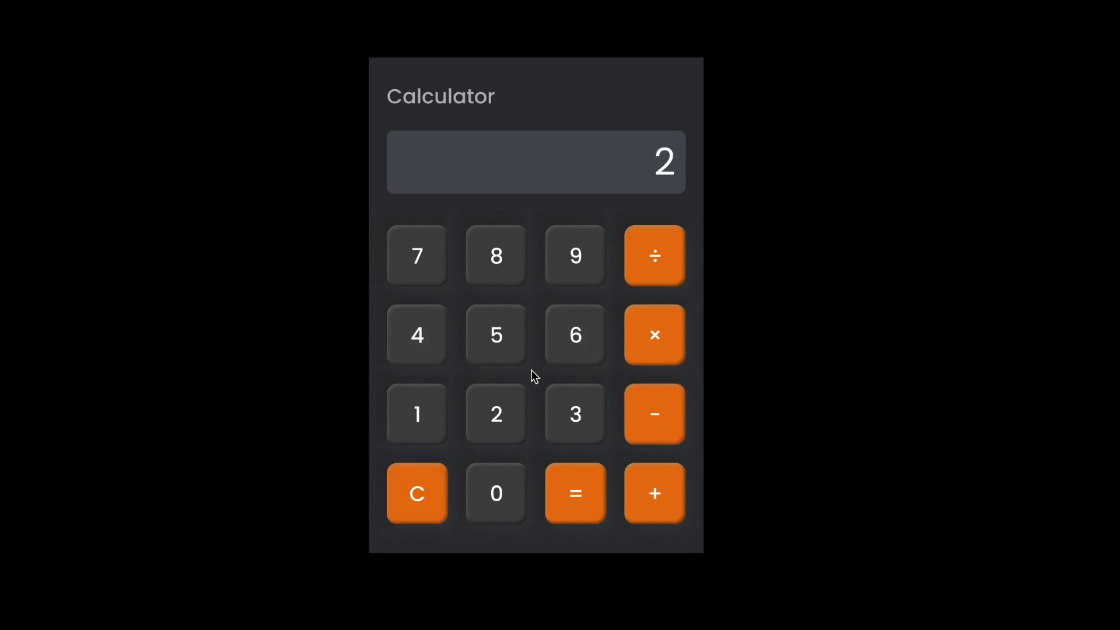
click(418, 494)
click(577, 280)
click(670, 337)
click(599, 274)
click(420, 505)
click(505, 270)
click(505, 493)
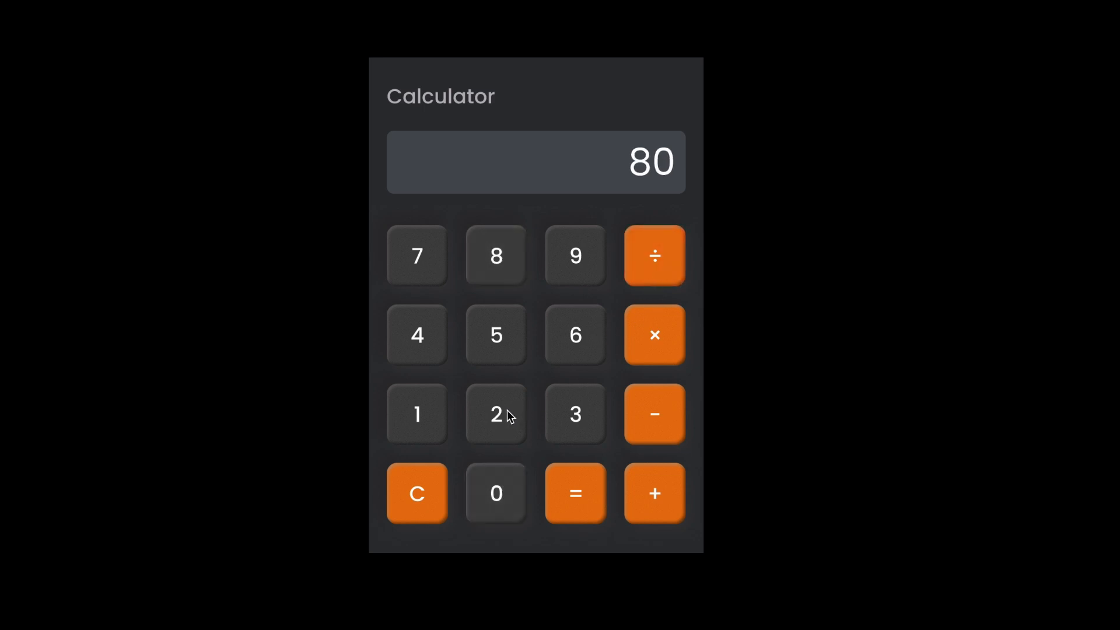
click(582, 412)
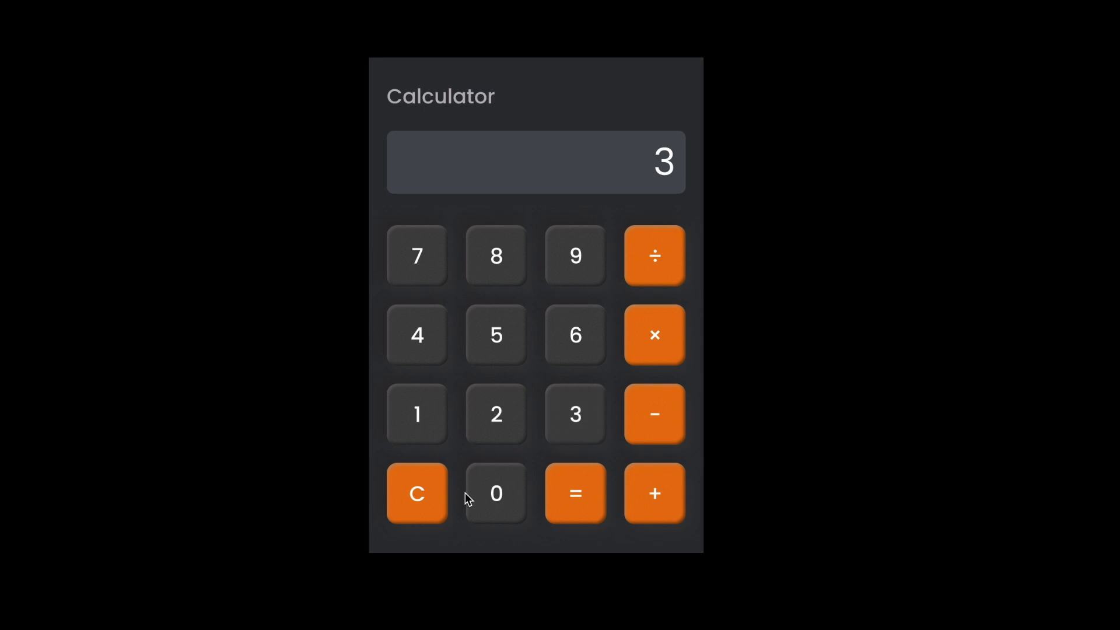
click(660, 266)
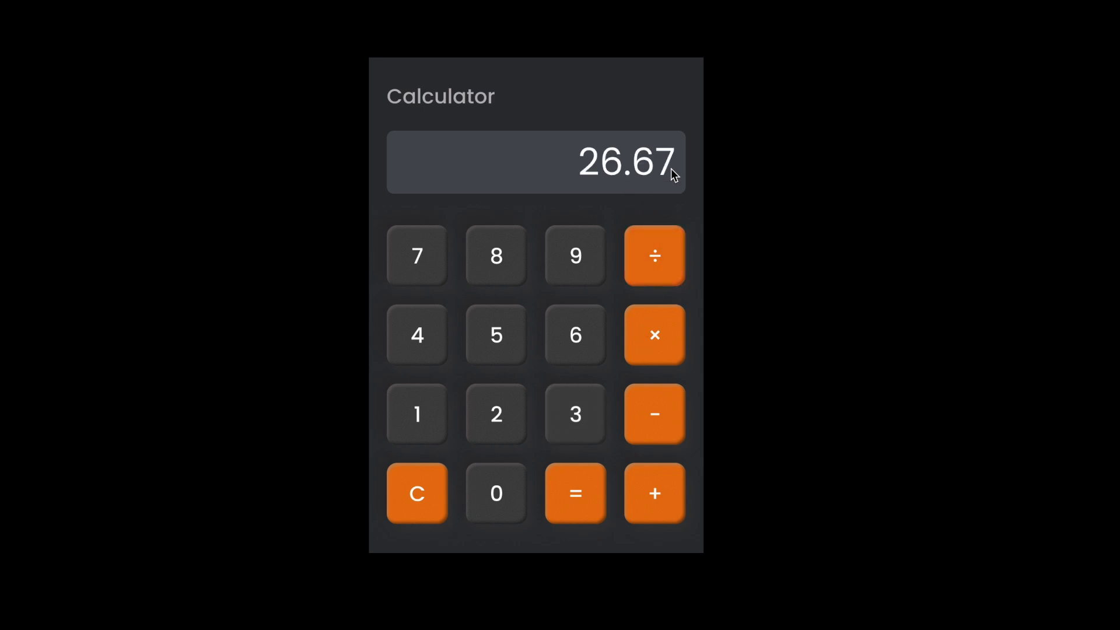
click(591, 485)
click(590, 485)
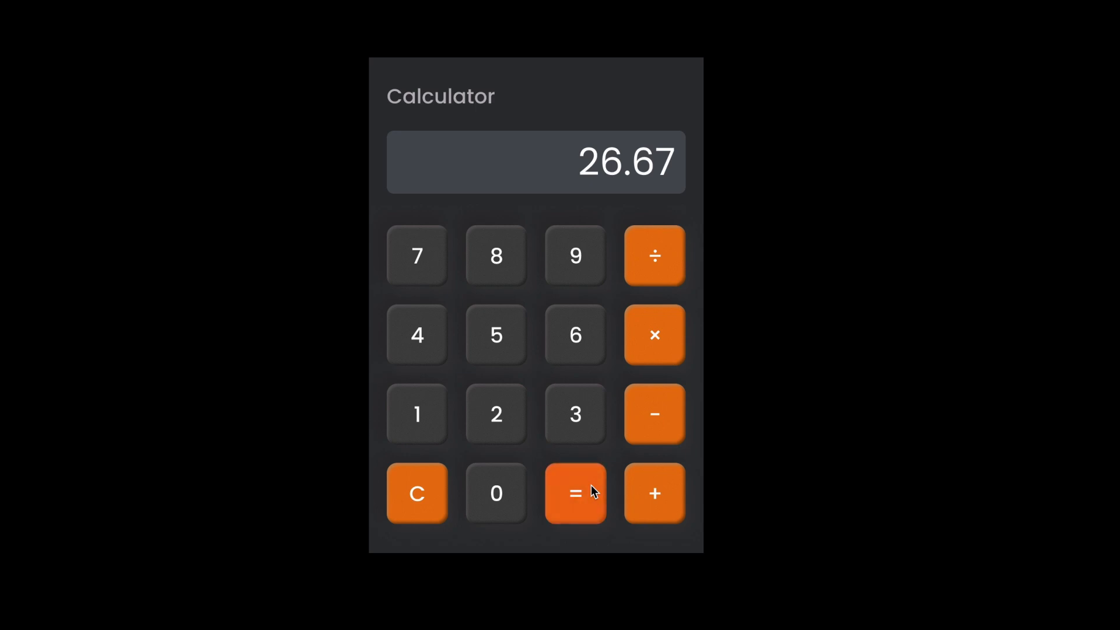
- In the equals key's interaction, add a conditional if operation == plus that sets temp/tempTotal to tempTotal + tempNumber
click(440, 500)
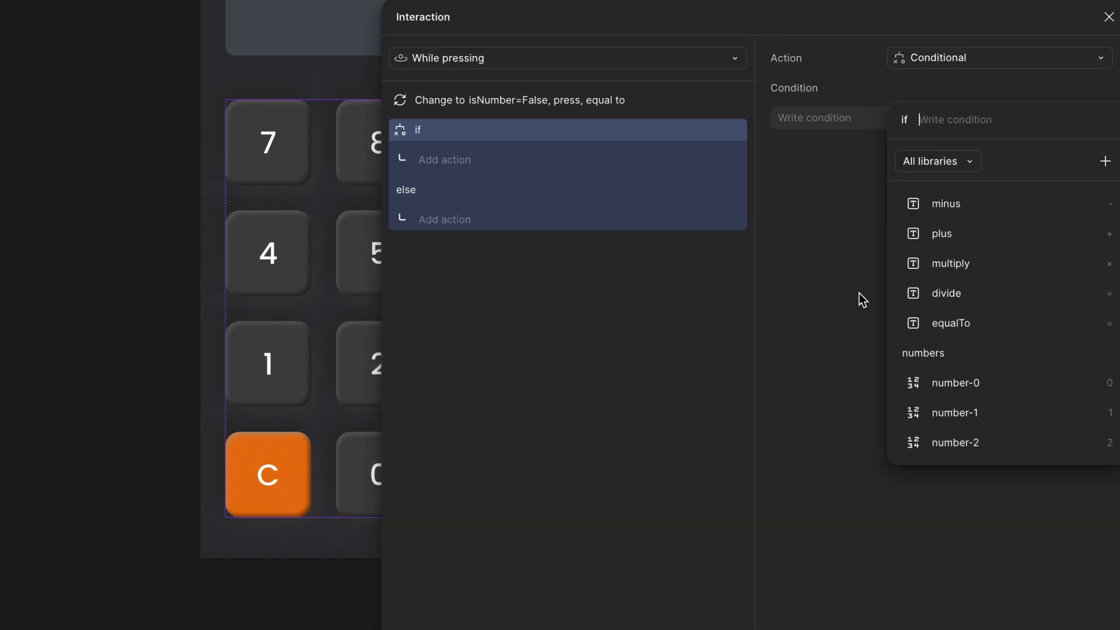
text(op)
click(953, 234)
click(953, 233)
click(446, 160)
click(444, 282)
text(te)
click(957, 207)
click(986, 233)
text(+te)
click(986, 263)
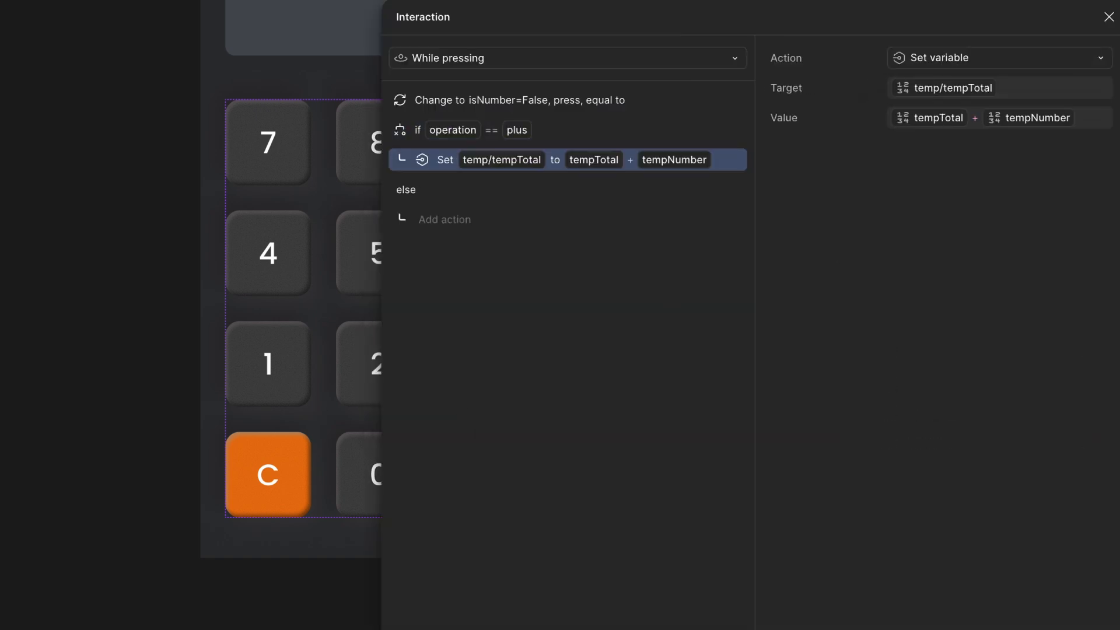
- Add an action inside the plus conditional setting numbers/total to tempTotal
click(400, 513)
text(to)
click(968, 238)
text(te)
click(968, 235)
- Add minus, multiply and divide conditionals to the equals key's interaction, each computing tempTotal and setting numbers/total
click(460, 136)
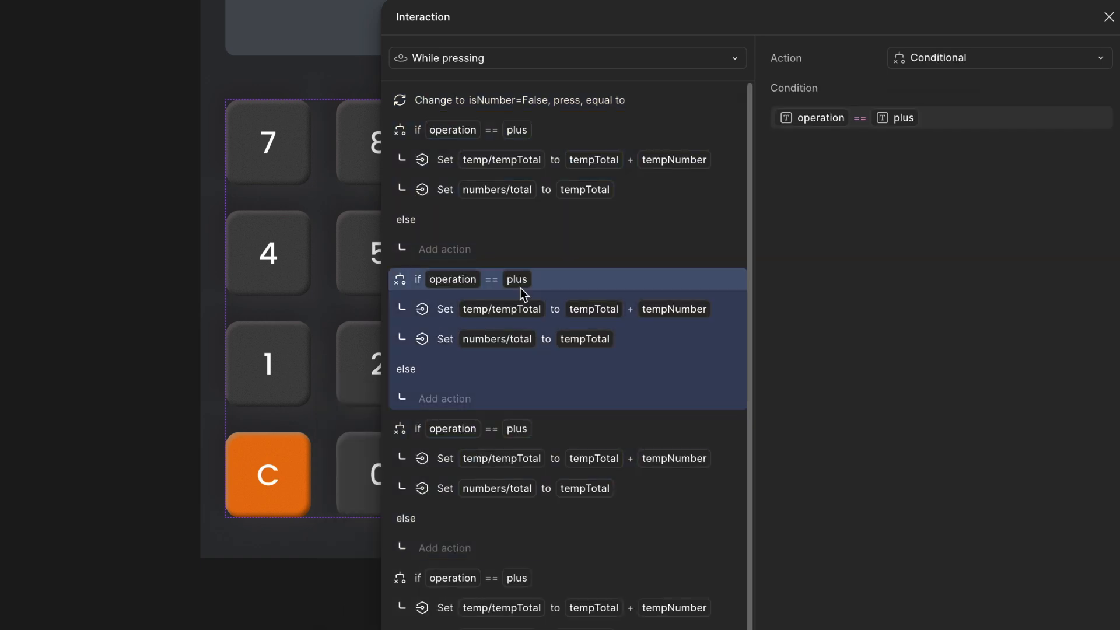
click(859, 118)
click(445, 309)
click(1077, 118)
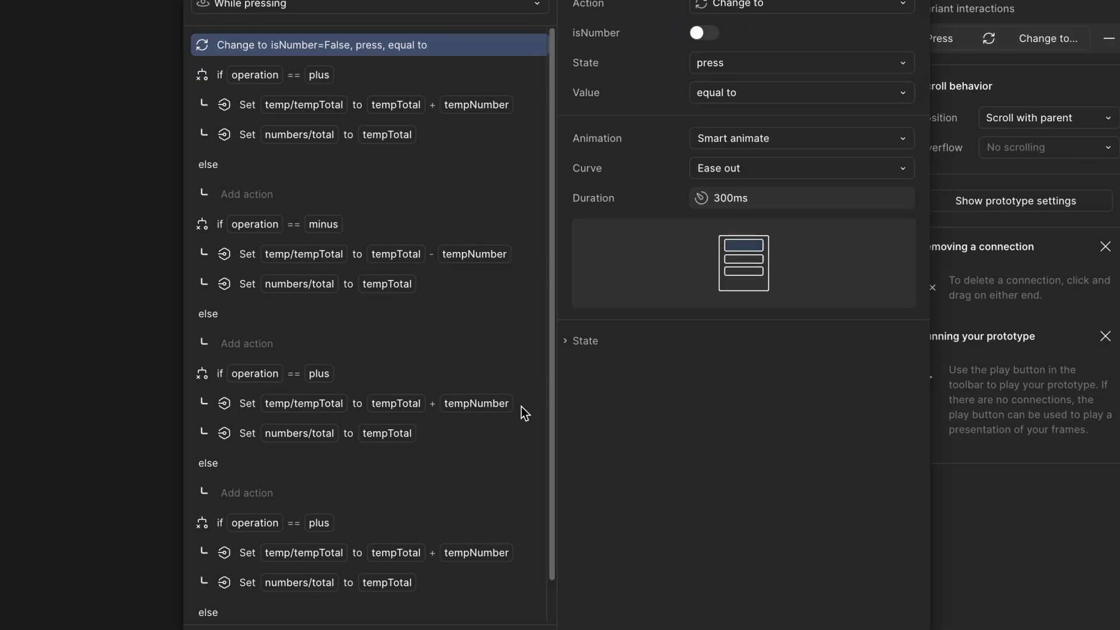
click(520, 408)
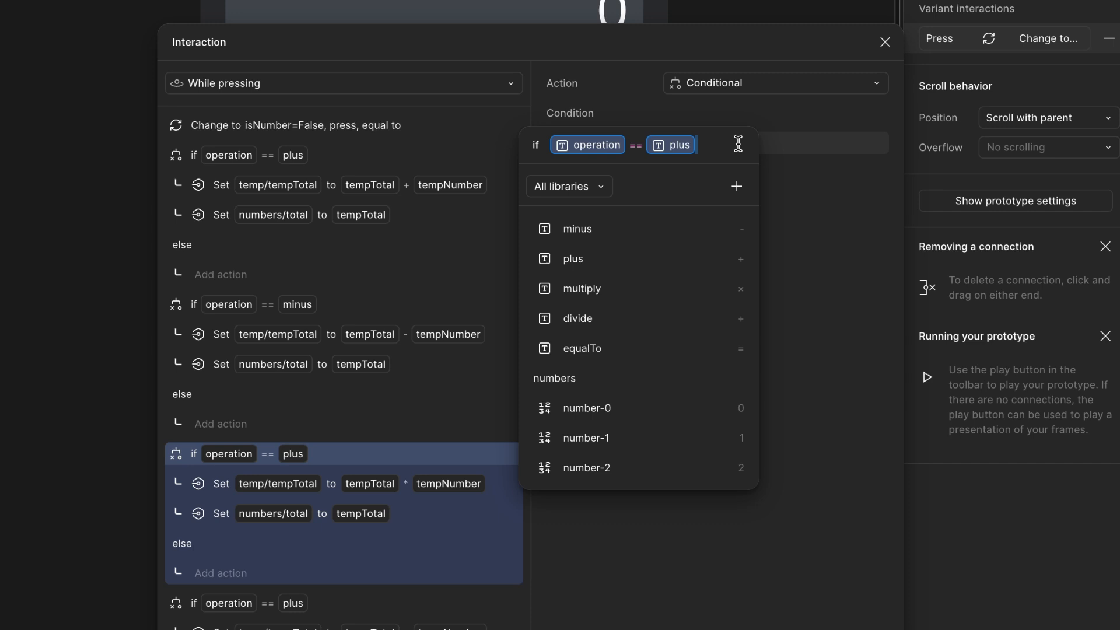
click(580, 285)
click(325, 607)
click(648, 145)
text(d)
click(667, 227)
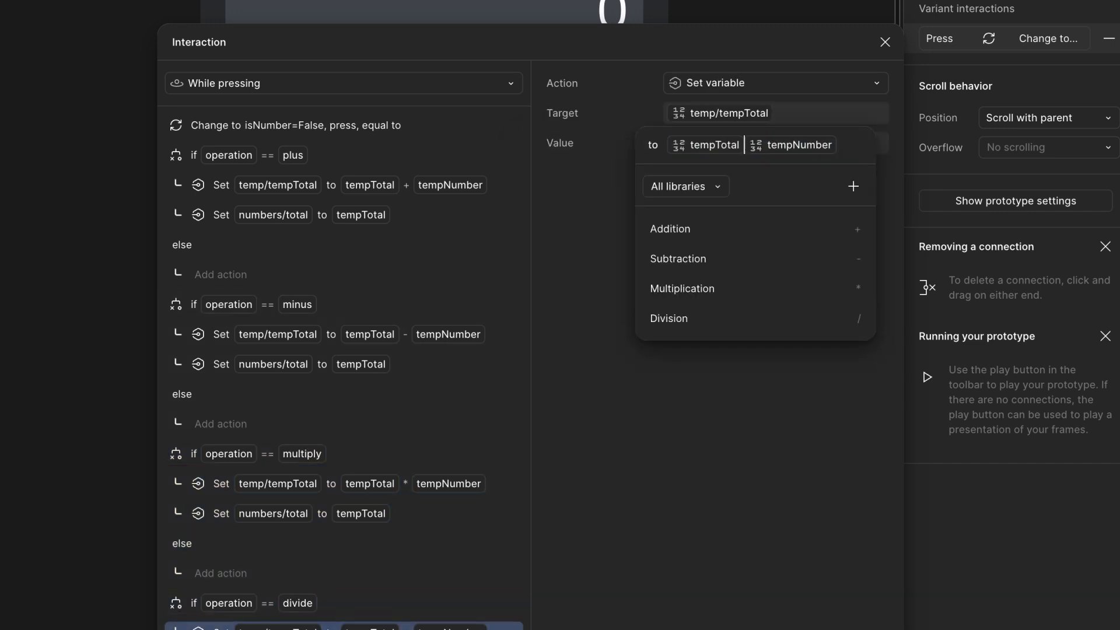
click(667, 318)
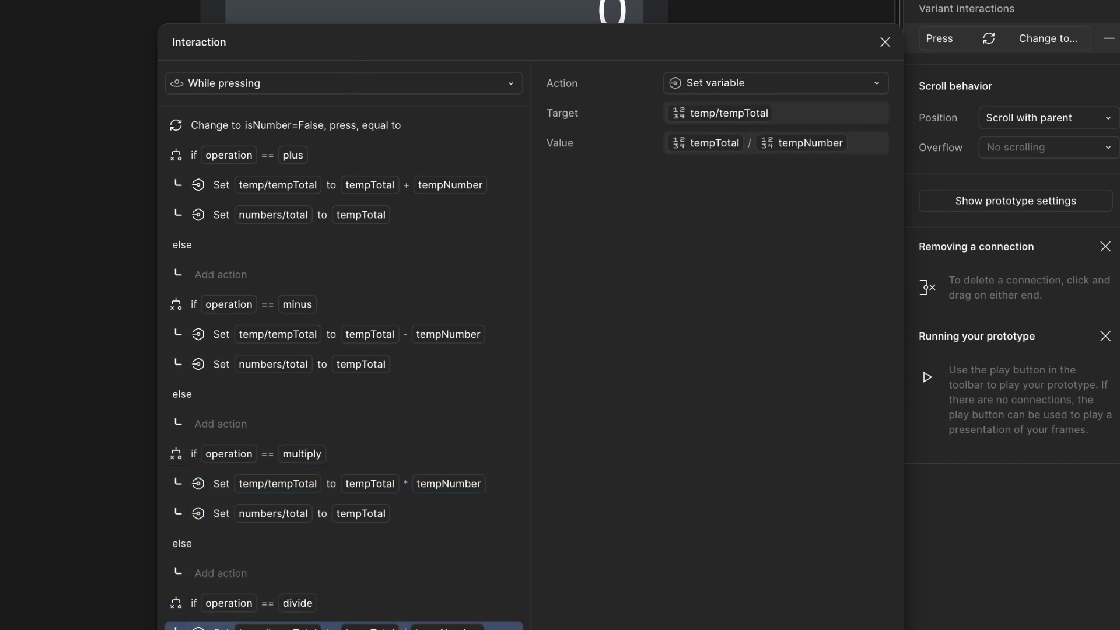
scroll(322, 328, down, 3)
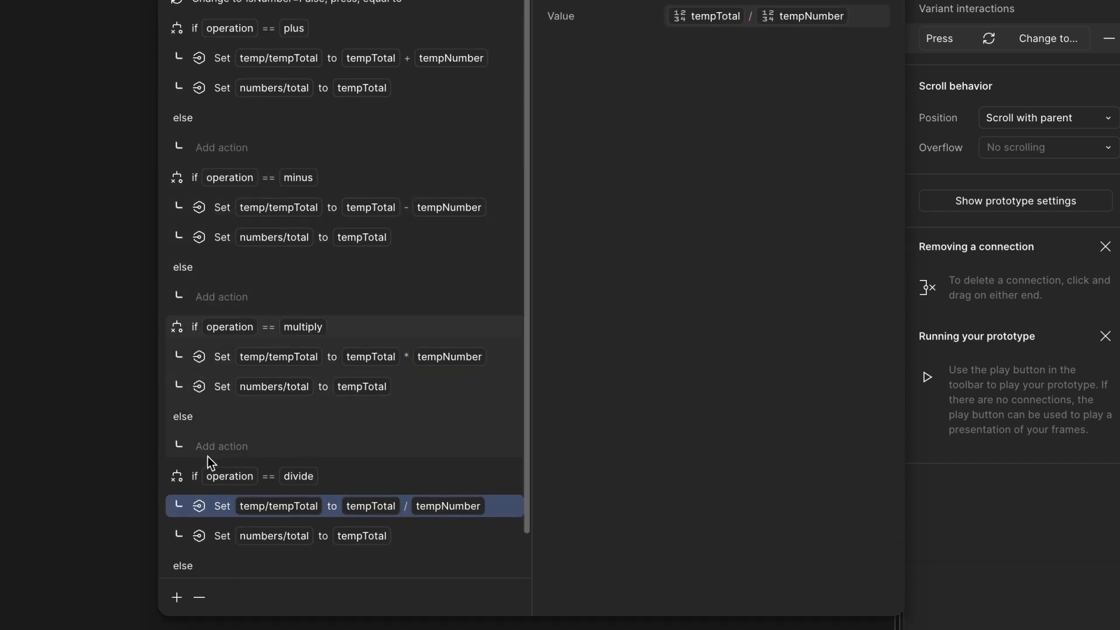
- Add an action at the end of the equals key's interaction that sets temp/operation to "temp"
click(193, 476)
click(175, 597)
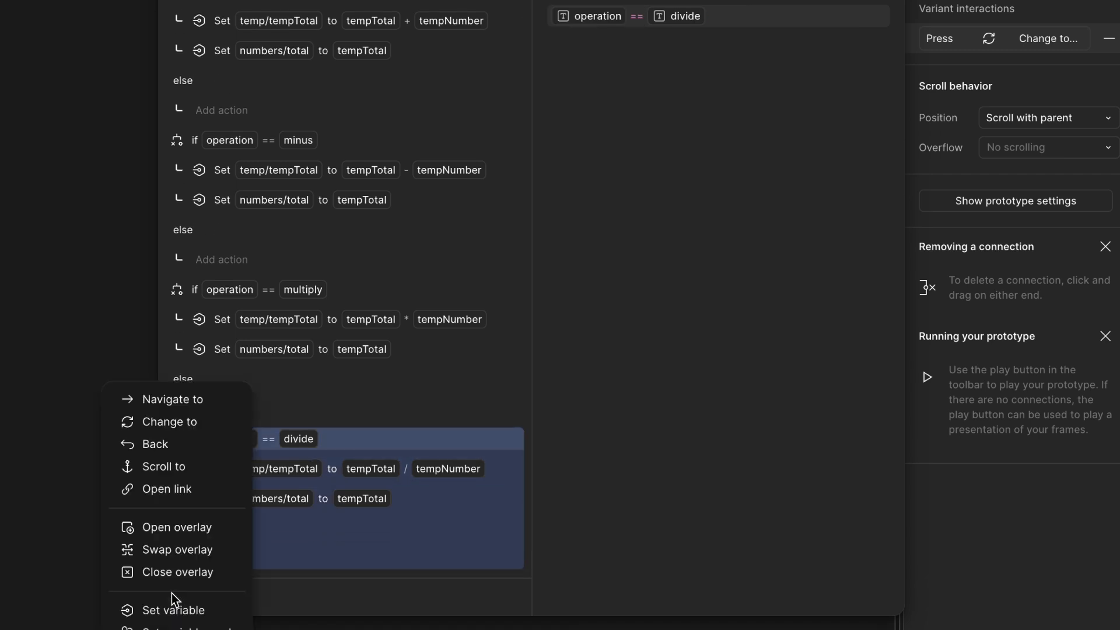
click(173, 607)
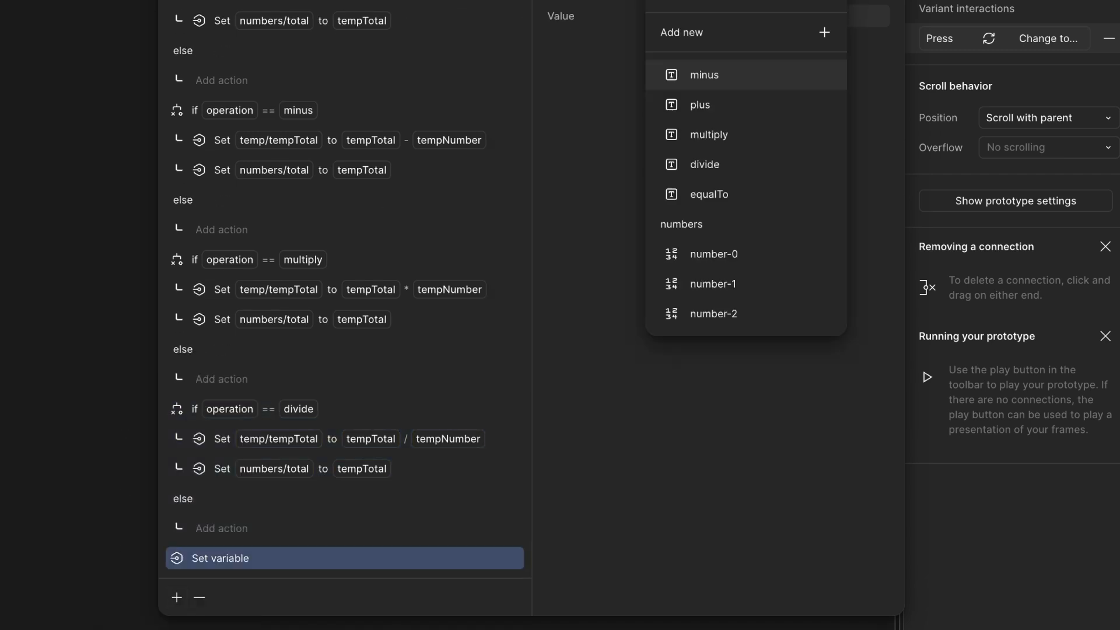
click(738, 92)
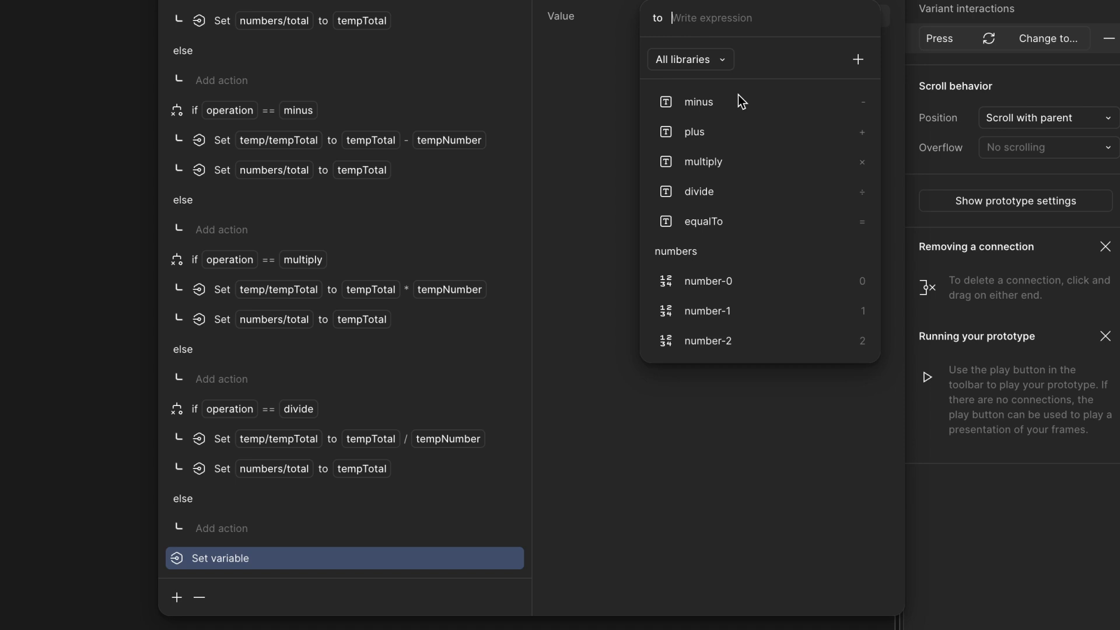
text("tem)
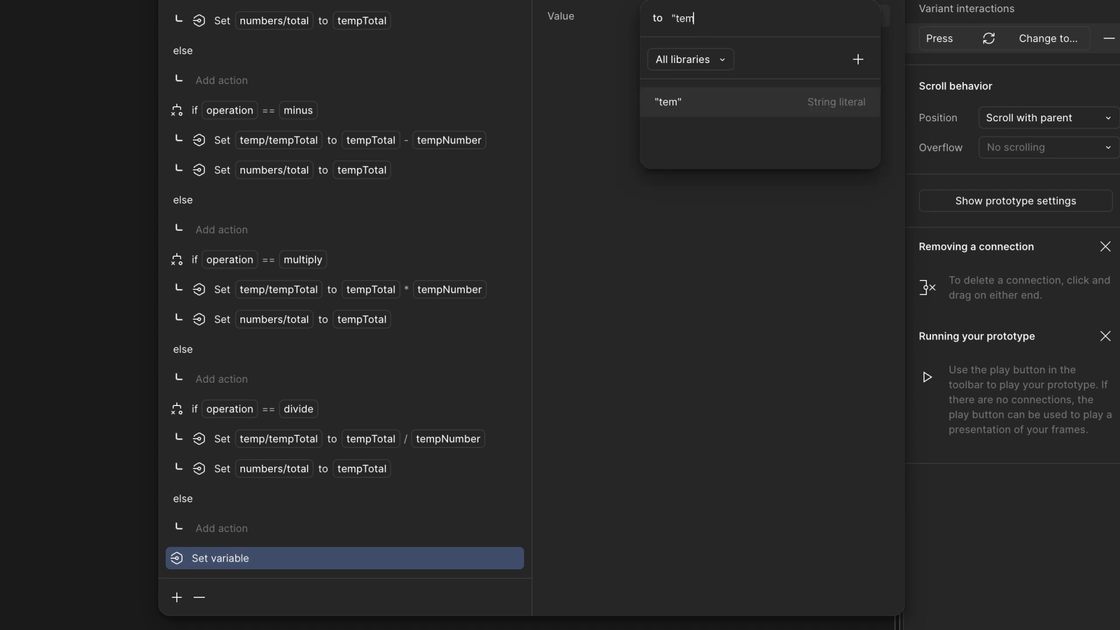
text(p")
key(Return)
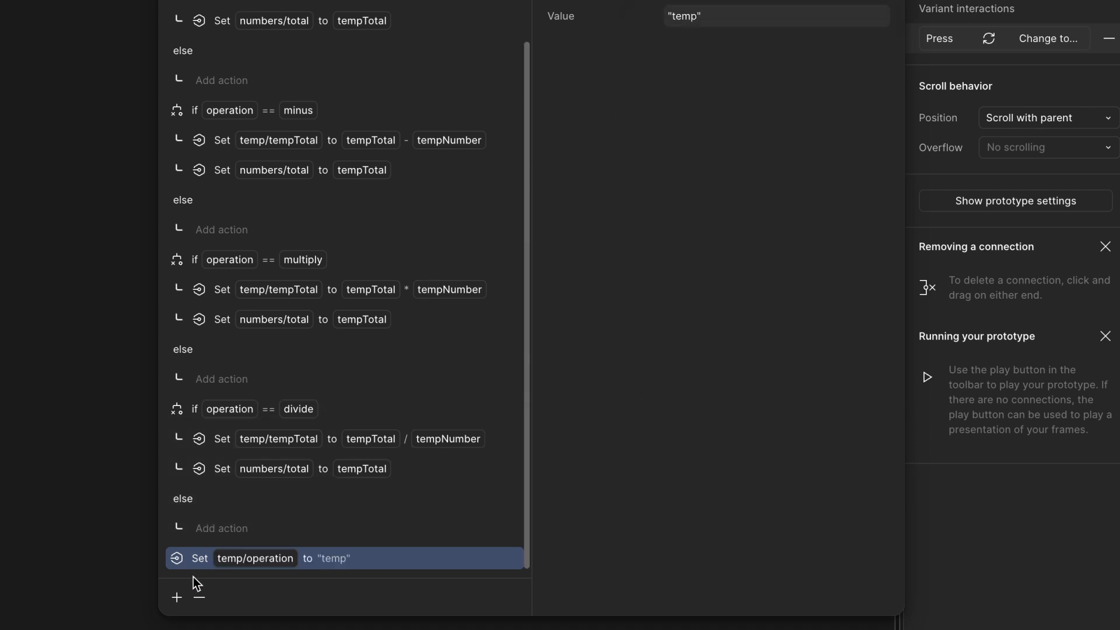
- Add a conditional below it checking if operation == "temp"
click(177, 598)
click(192, 629)
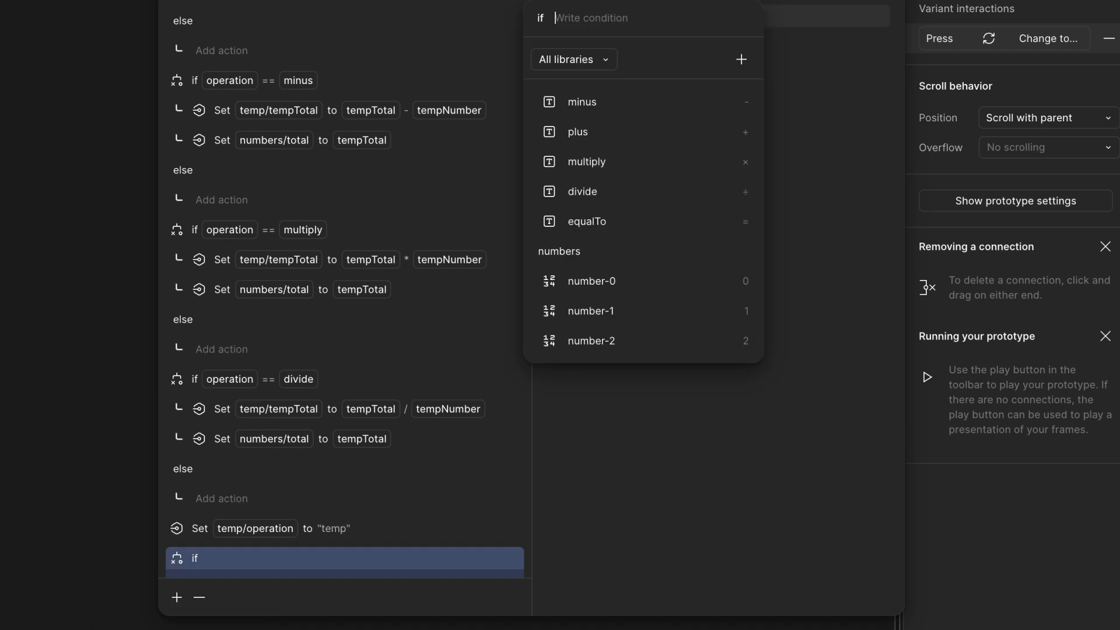
text(op)
key(Return)
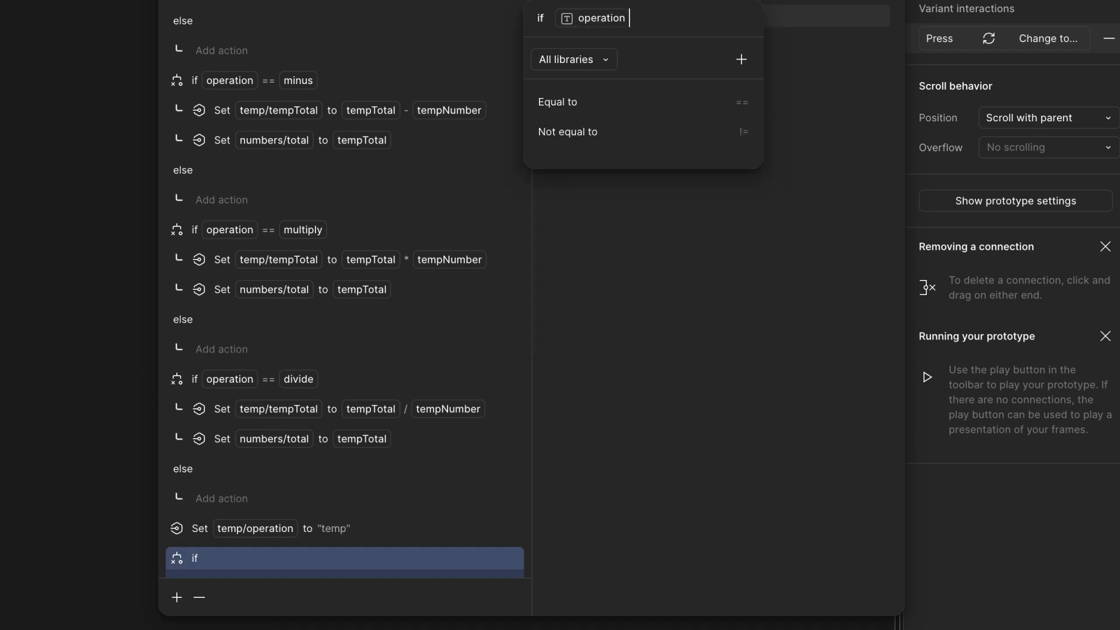
key(Return)
text("te)
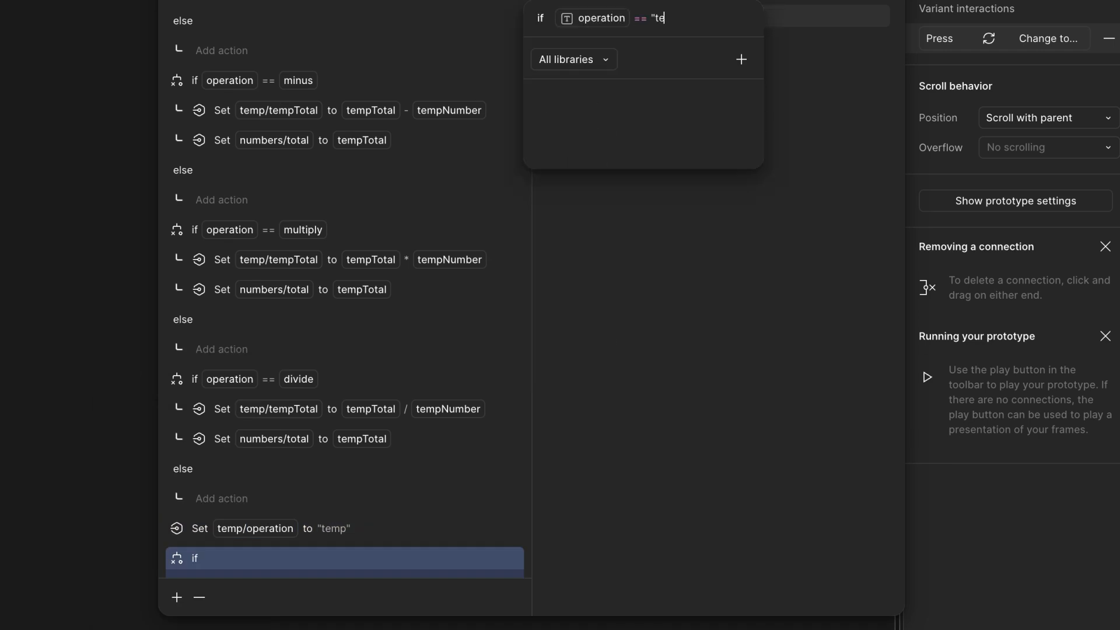
text(mp")
key(Return)
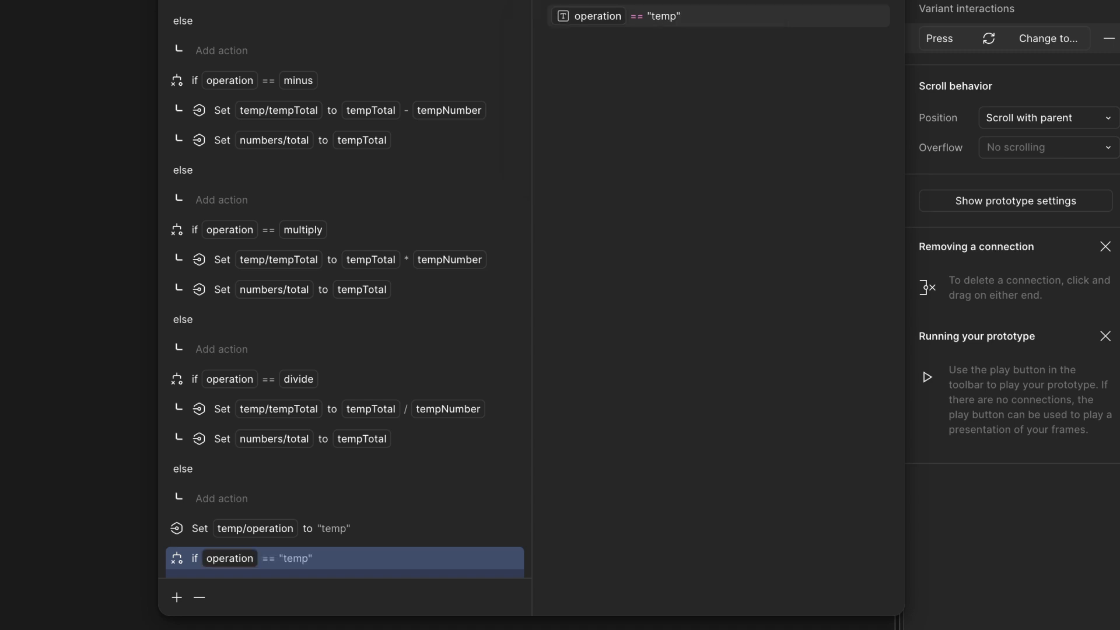
- Add an action setting temp/tempNumber to tempTotal and move it inside the operation == "temp" conditional
click(178, 597)
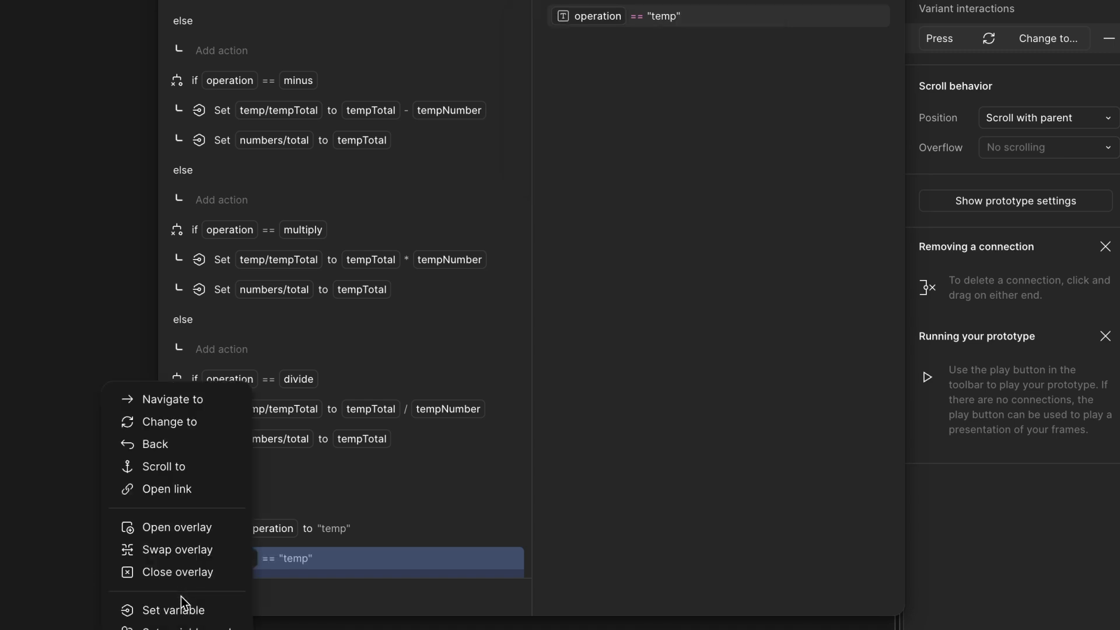
click(188, 612)
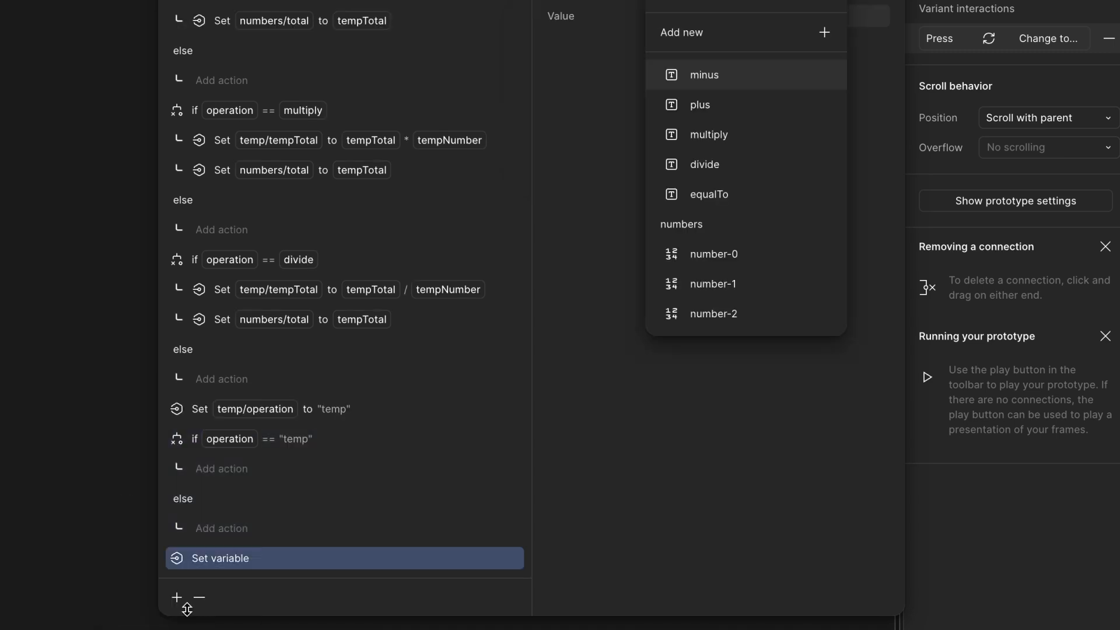
text(te)
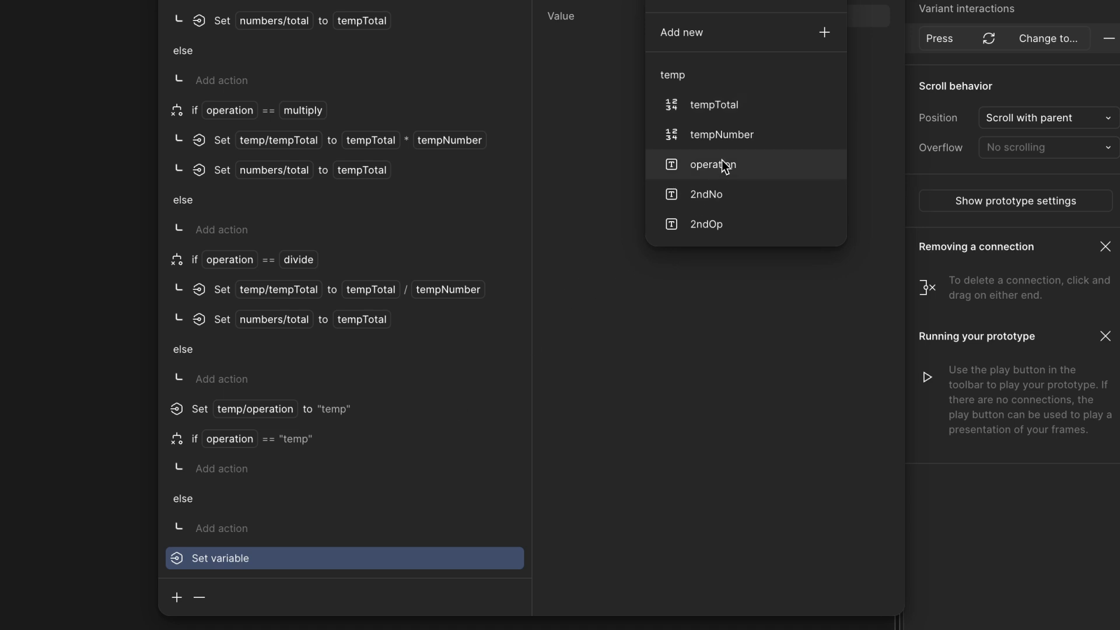
click(730, 135)
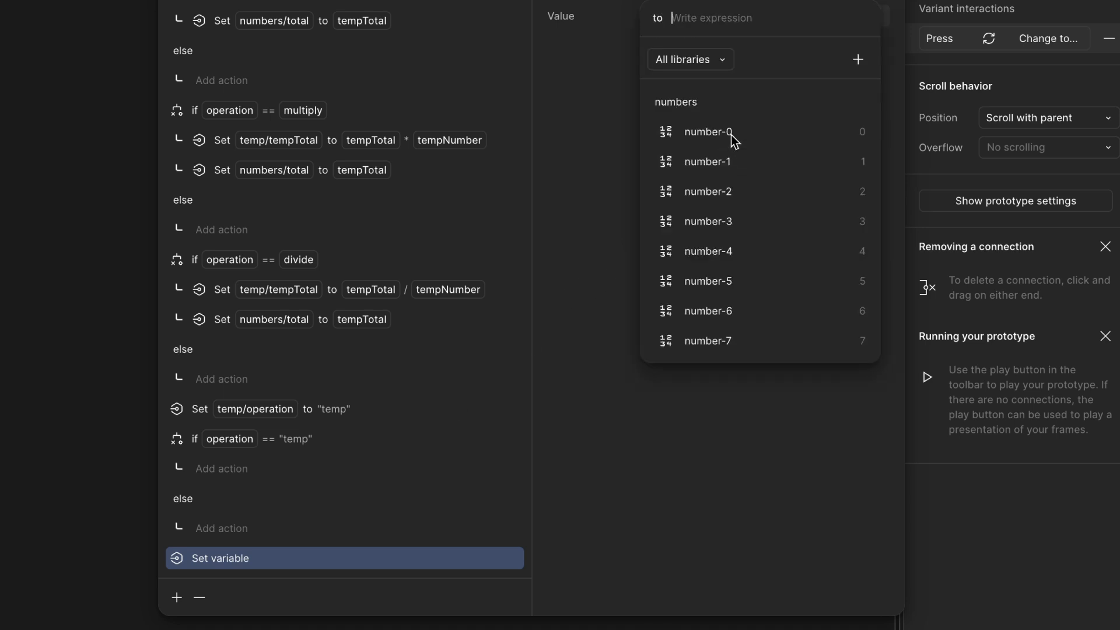
text(te)
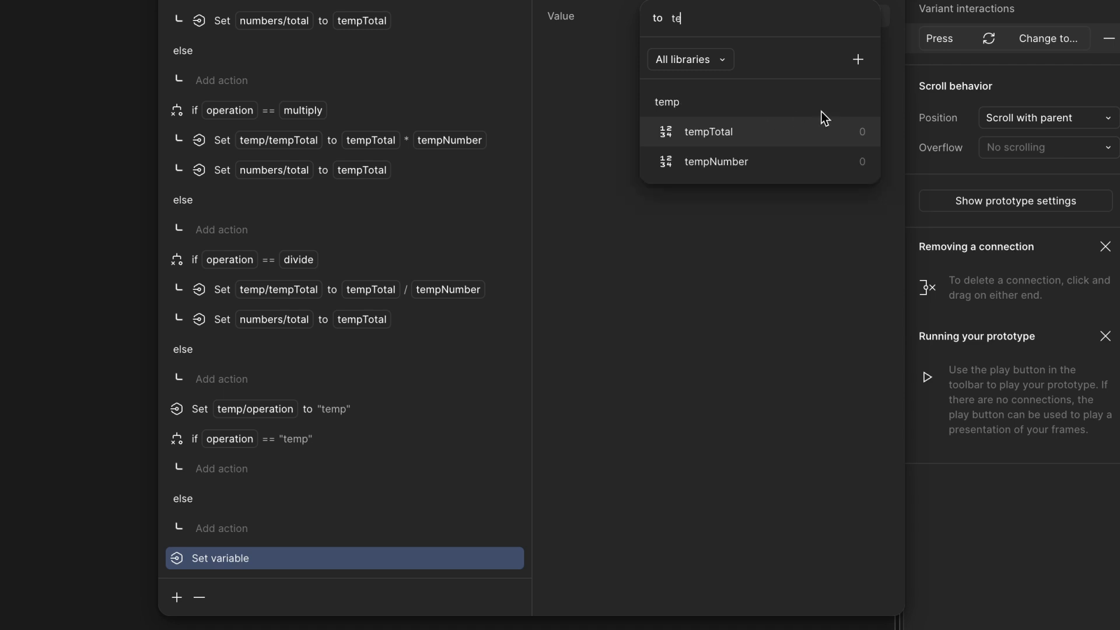
click(803, 123)
click(756, 393)
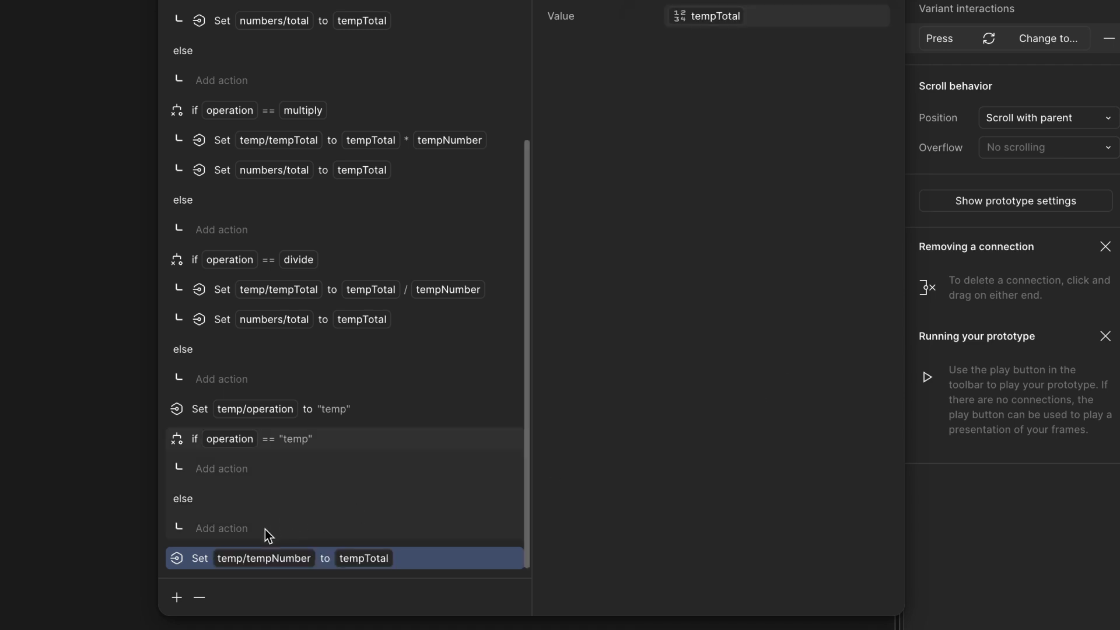
drag(195, 564, 214, 462)
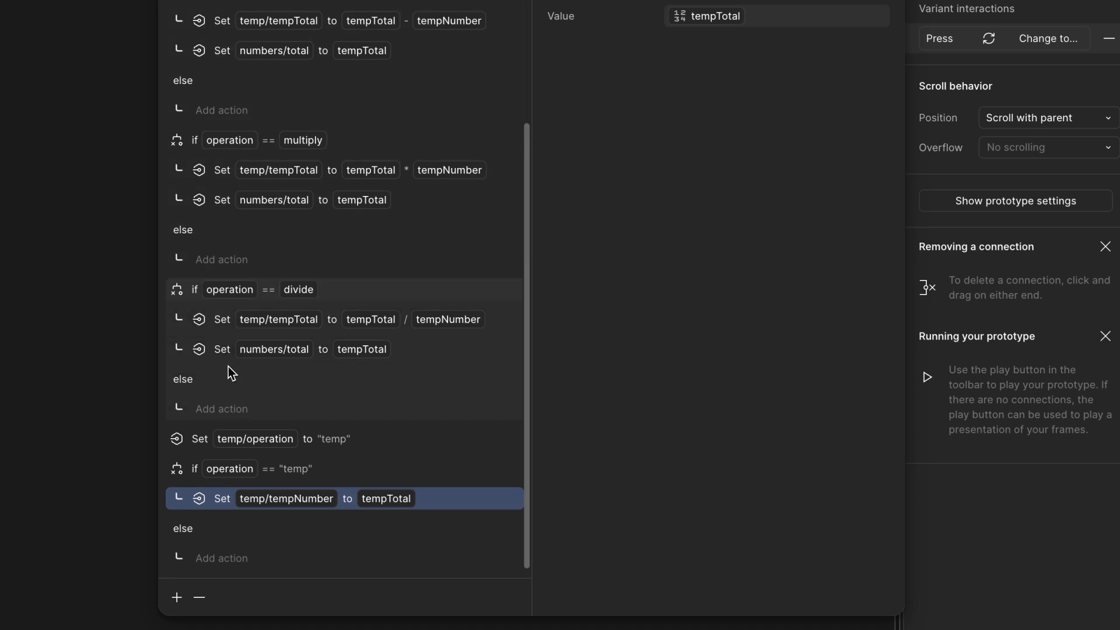
- Add an action after the conditional setting temp/2ndNo to "true"
click(209, 467)
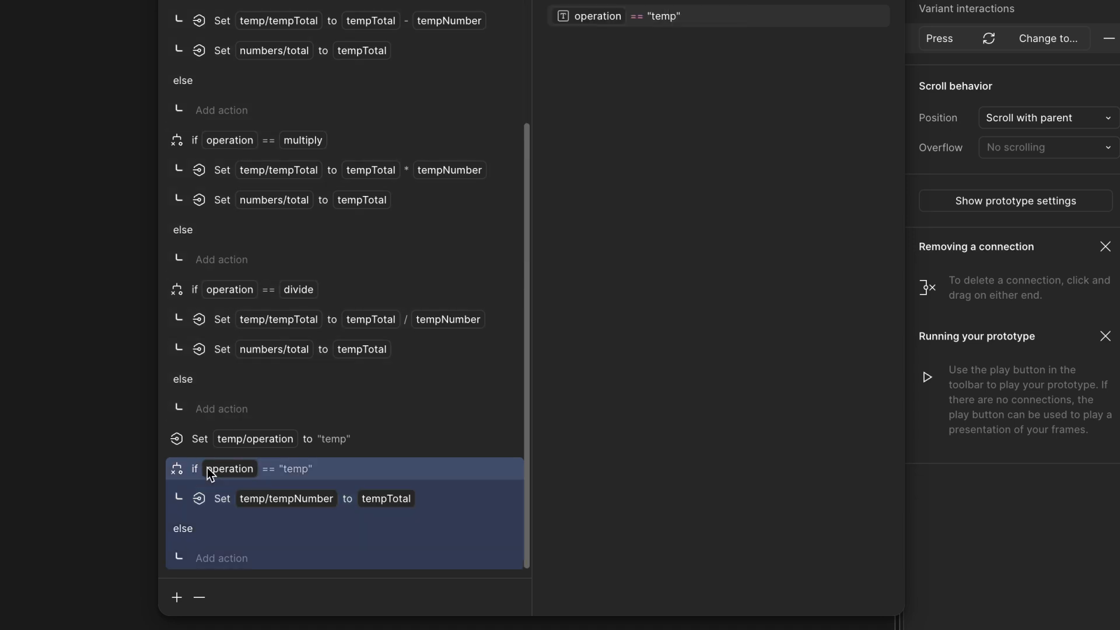
click(176, 596)
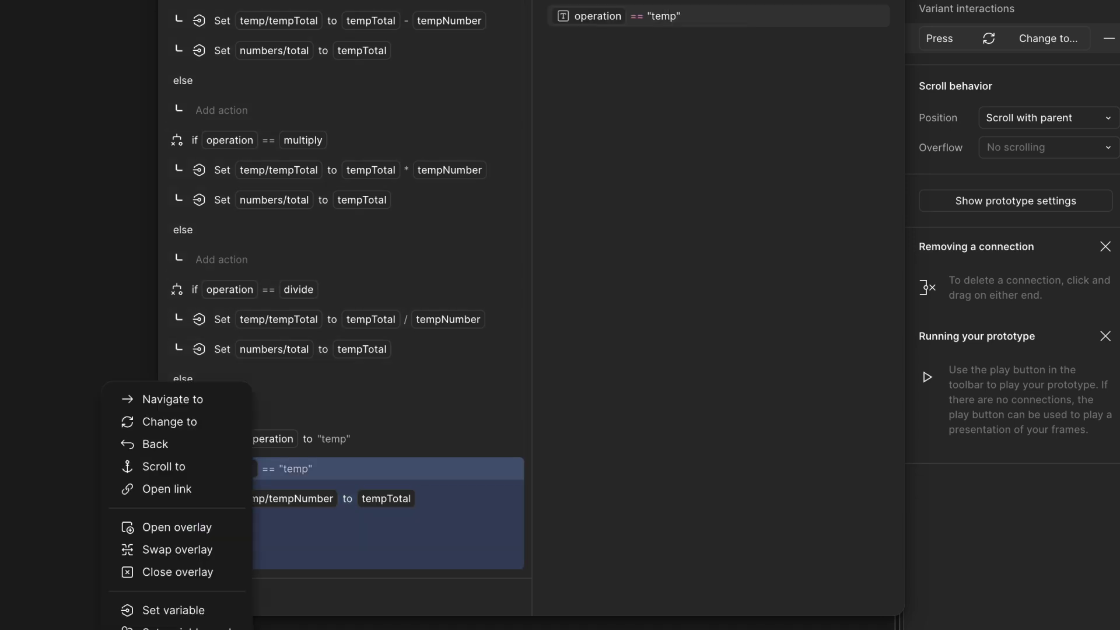
click(189, 610)
text(2n)
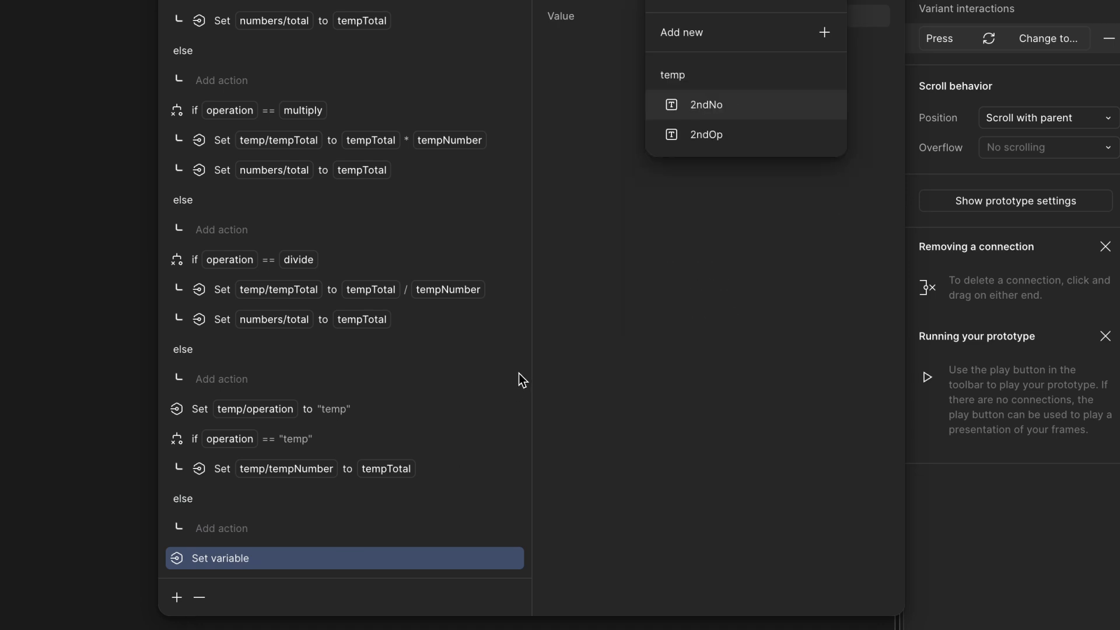
click(730, 114)
text(")
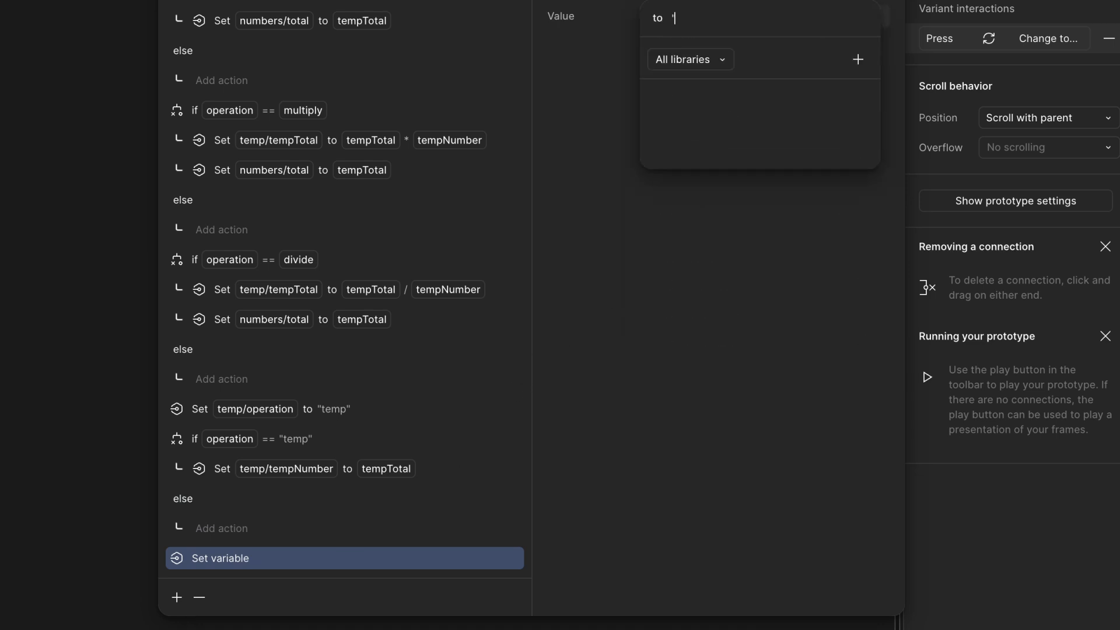
text(true")
key(Return)
- Move the Change to isNumber=False, press, equal to action to the end of the equals key's action list
scroll(373, 327, up, 1)
scroll(373, 326, up, 3)
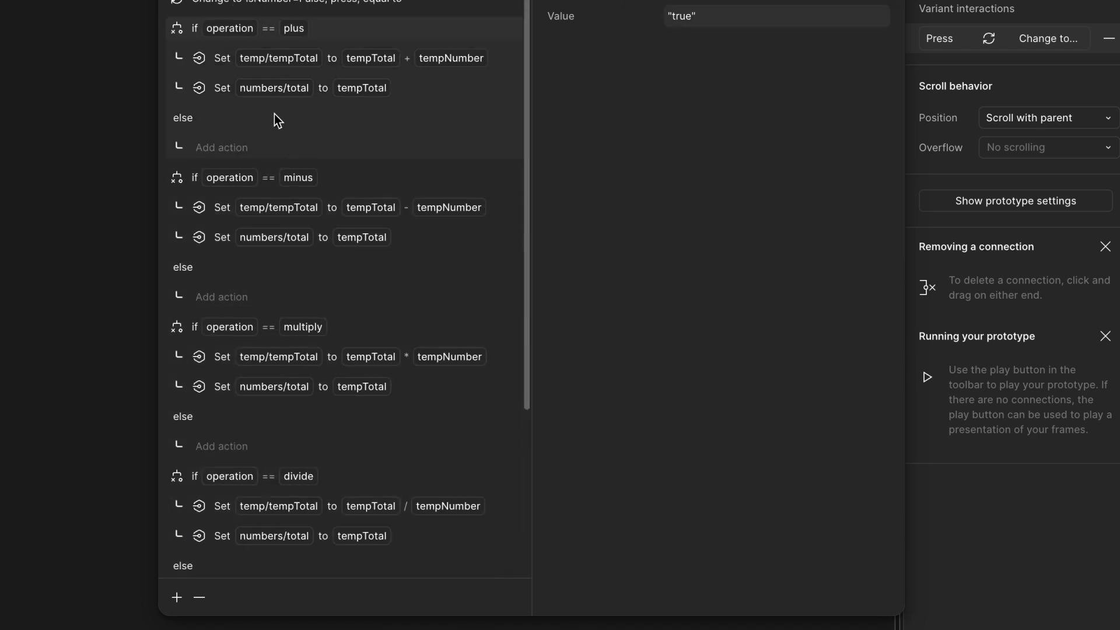
drag(187, 5, 183, 308)
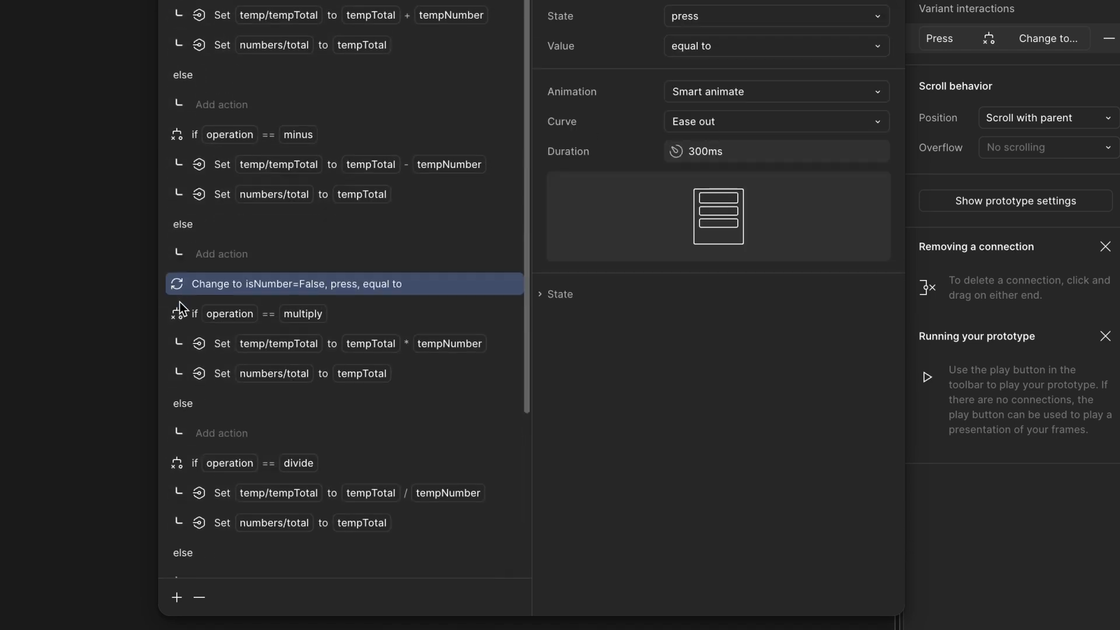
scroll(183, 262, down, 4)
drag(183, 82, 182, 569)
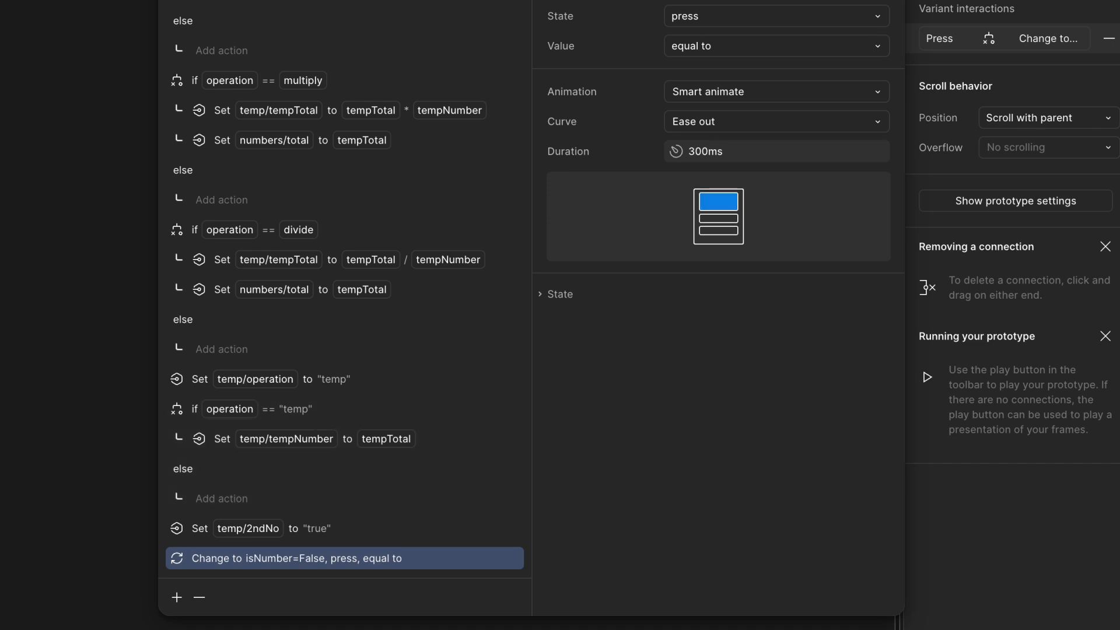
- Open the plus key's interaction and add a conditional if operation == "temp" after the action setting temp/operation to plus
key(Escape)
scroll(666, 461, down, 2)
scroll(666, 461, right, 2)
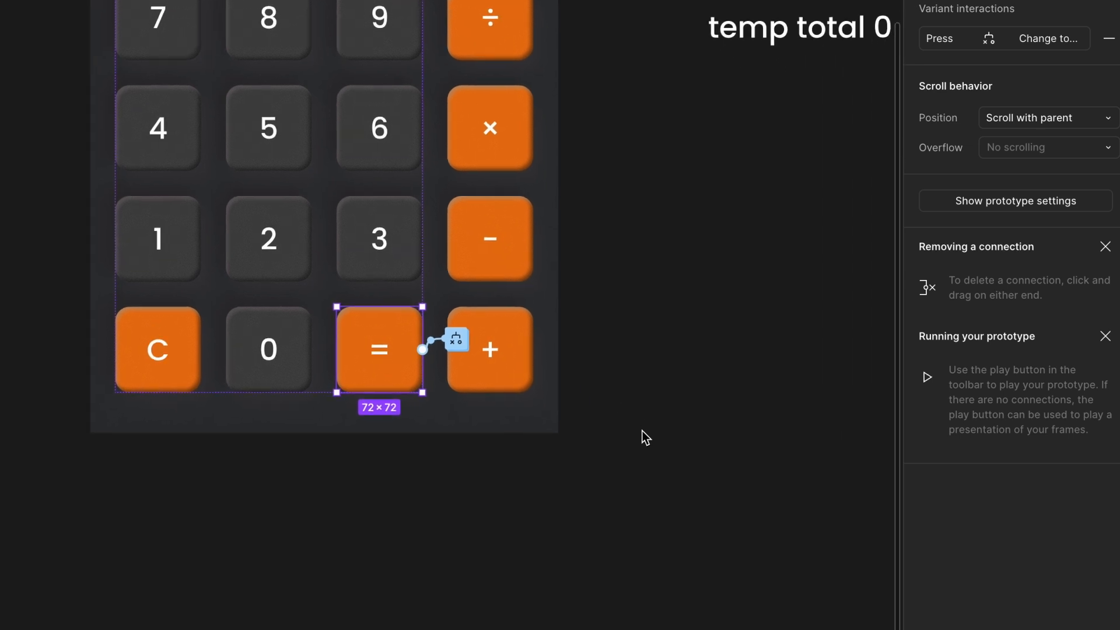
scroll(618, 312, up, 3)
right_click(618, 313)
click(470, 241)
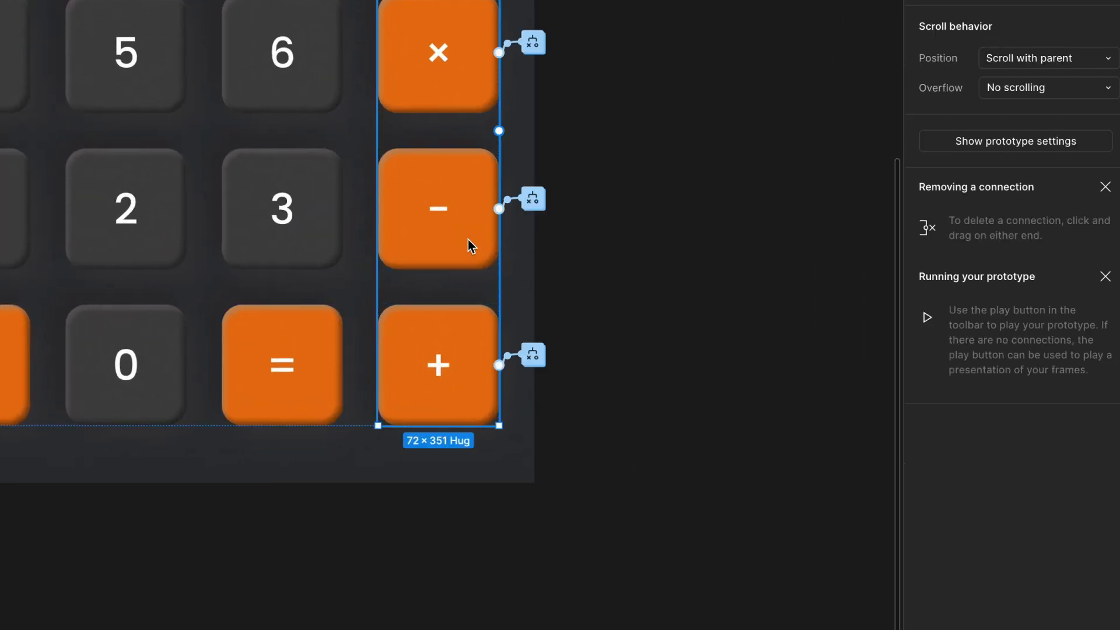
click(534, 356)
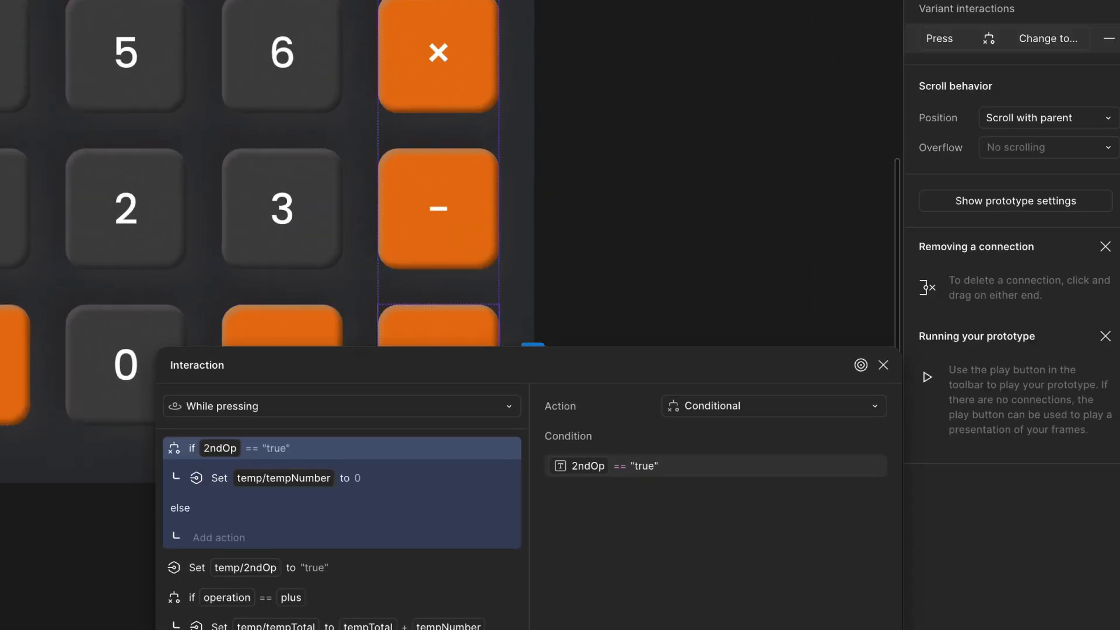
scroll(597, 368, down, 10)
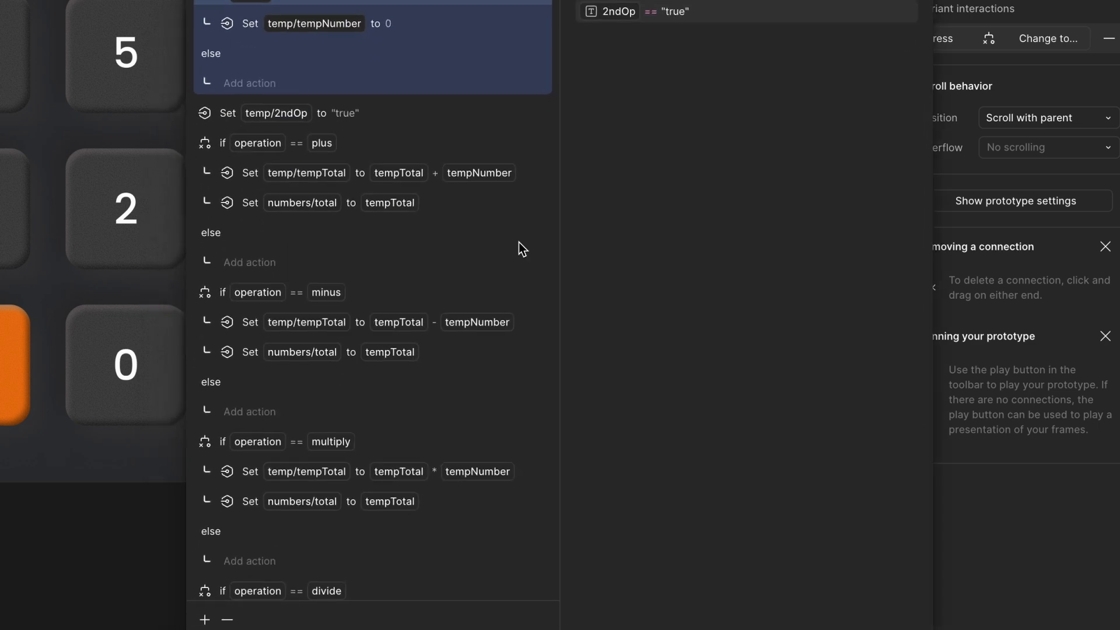
click(289, 519)
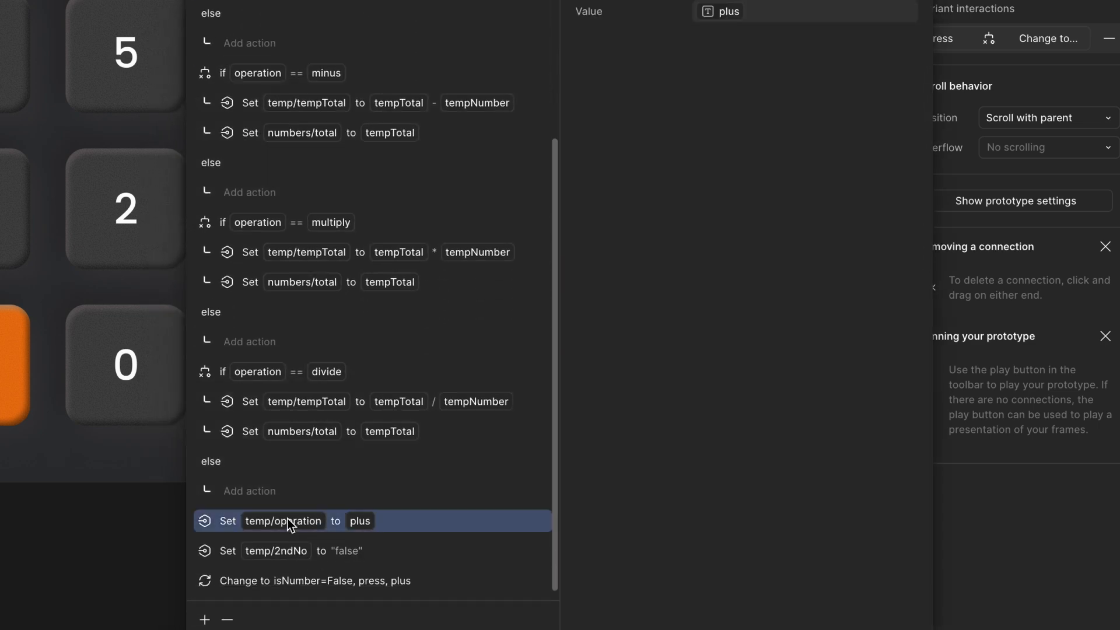
click(205, 620)
click(205, 628)
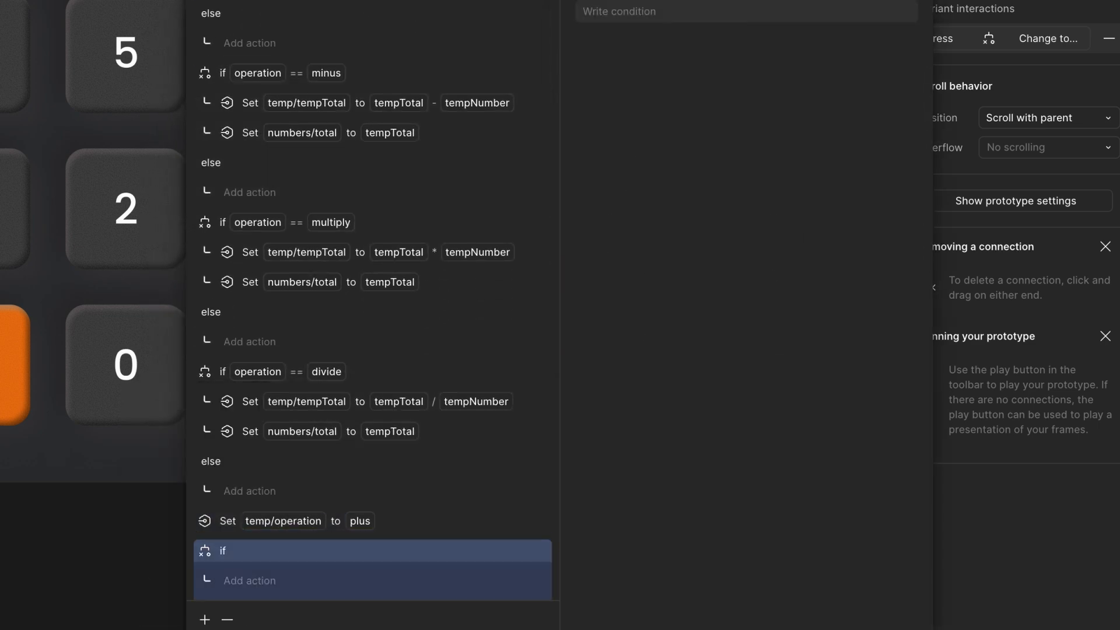
text(op)
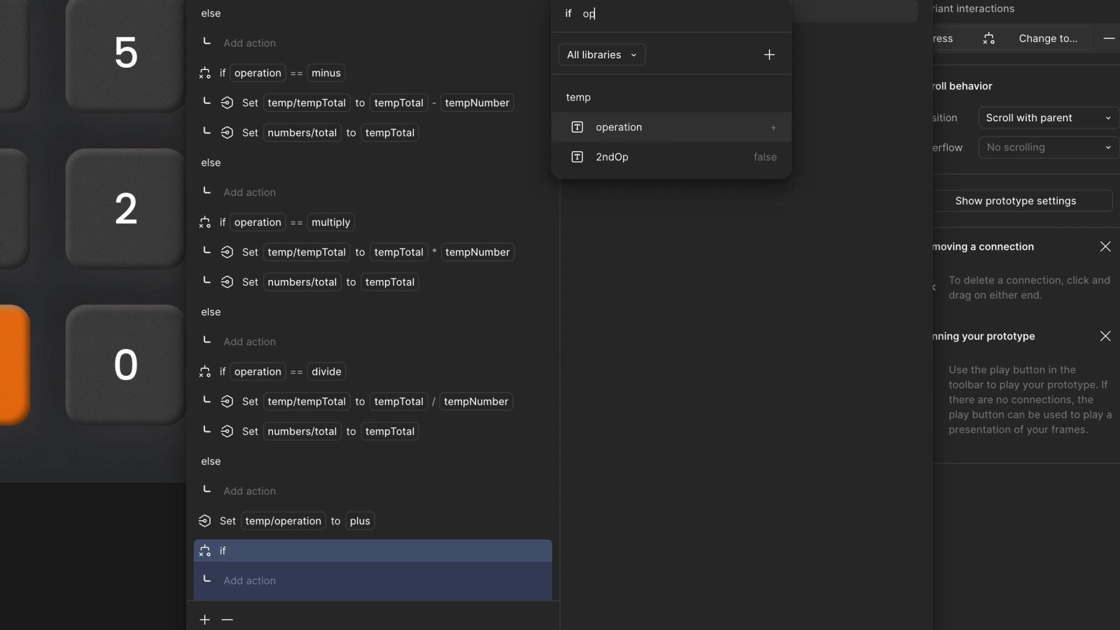
click(713, 125)
text(== ')
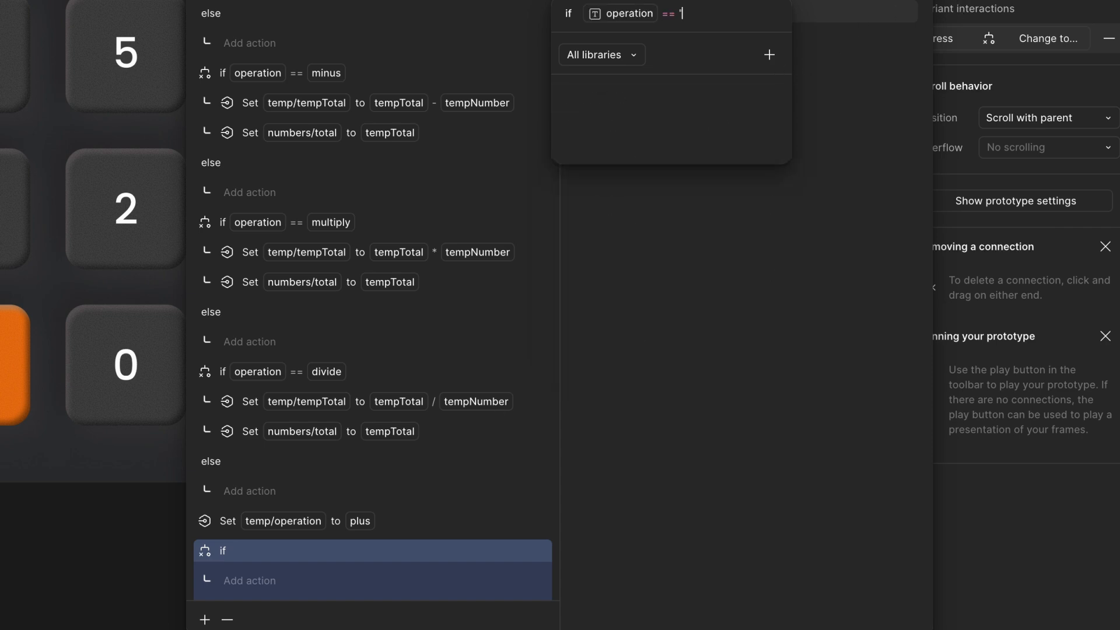
text(temp")
key(Return)
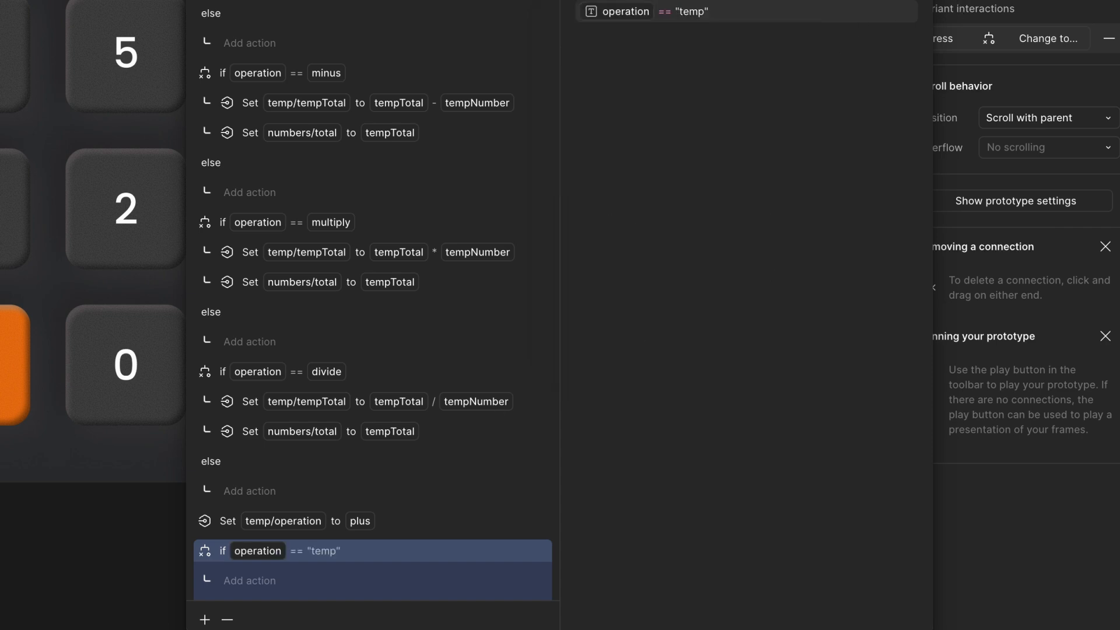
- Inside the plus key's operation == "temp" conditional, add an action setting temp/tempTotal to tempNumber
scroll(349, 397, down, 3)
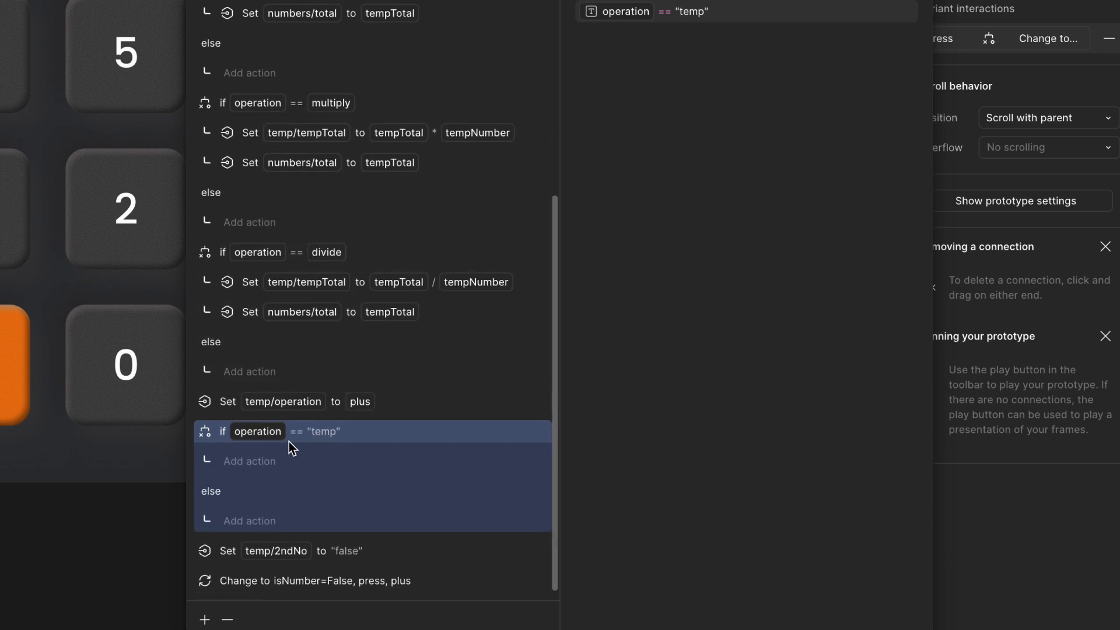
click(258, 468)
click(260, 623)
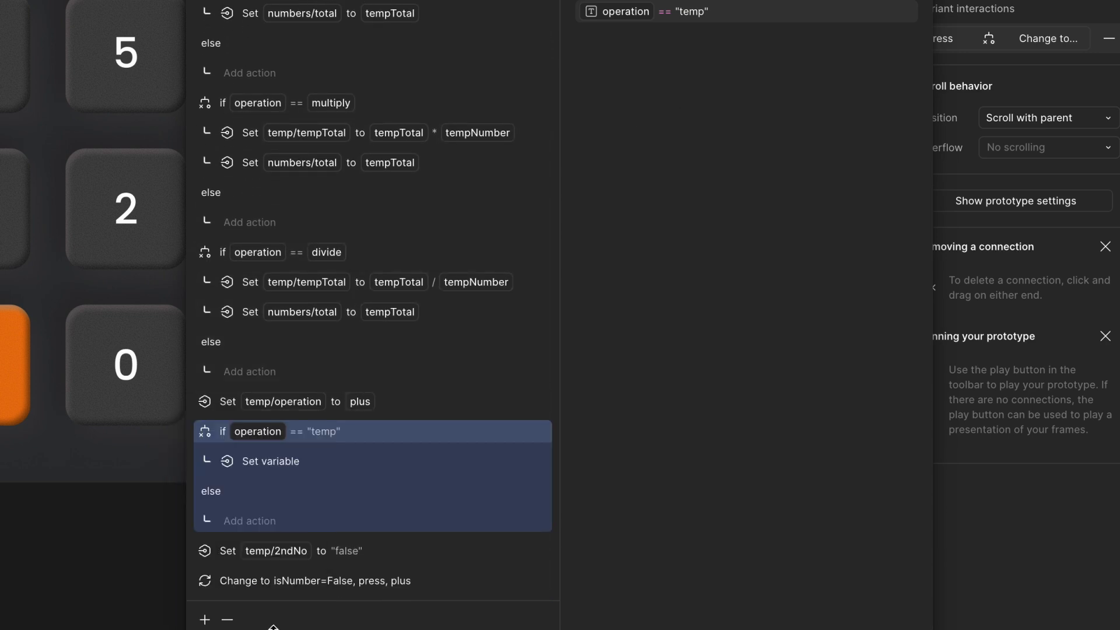
scroll(752, 169, down, 5)
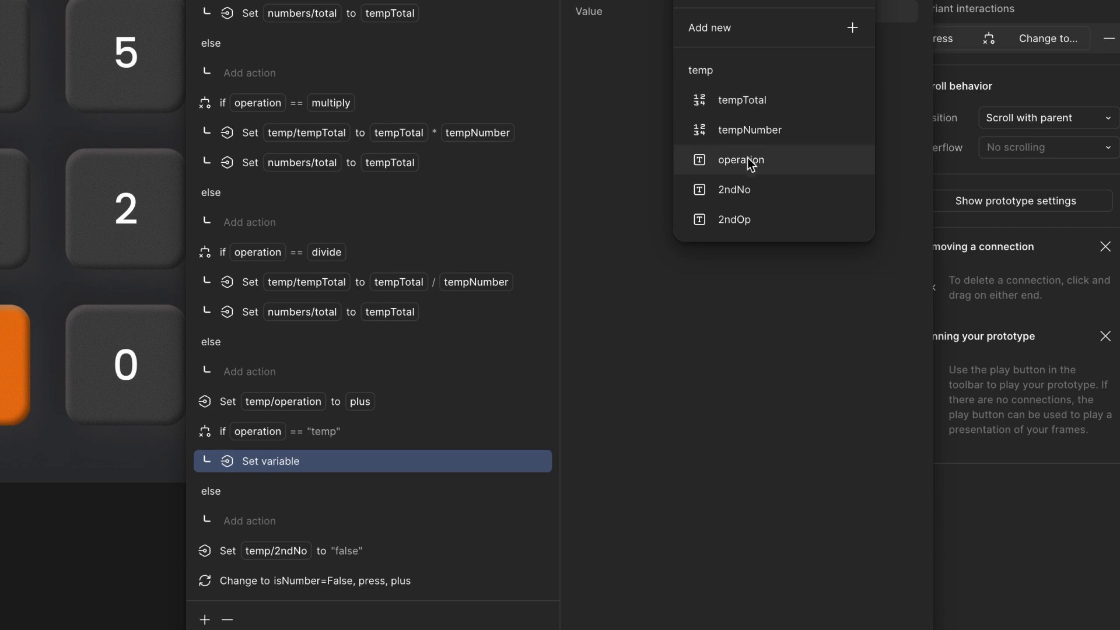
click(755, 100)
text(temp)
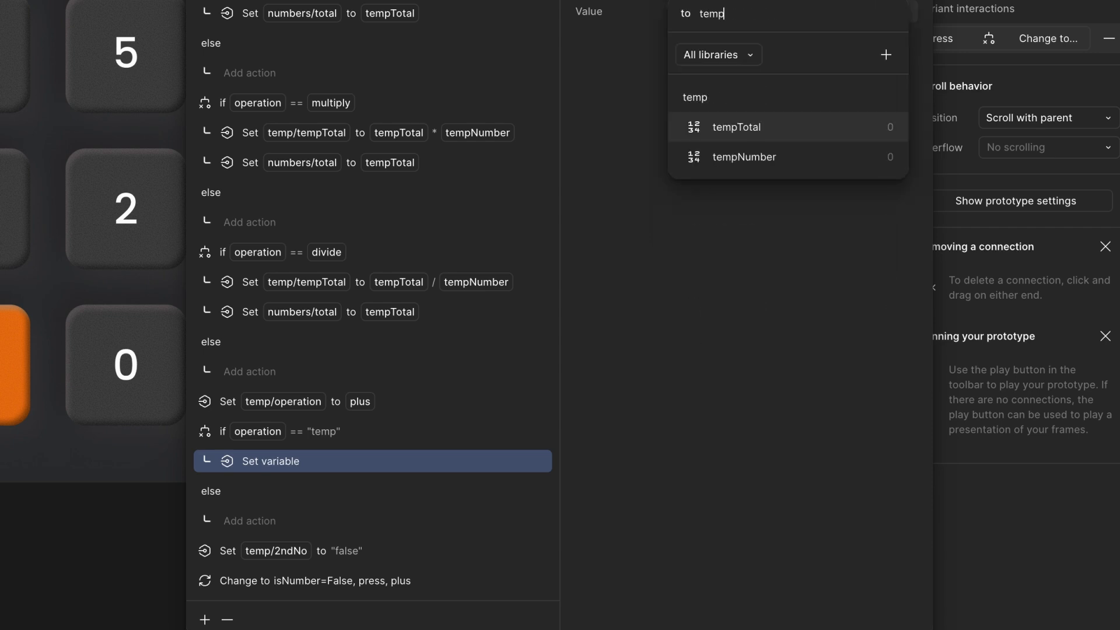
click(802, 161)
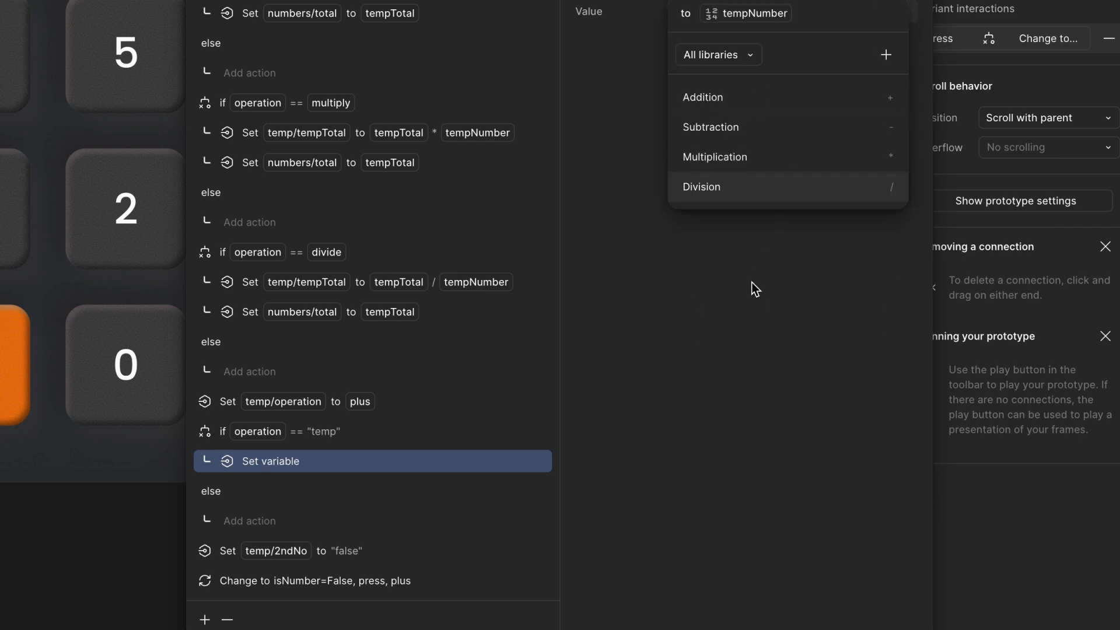
click(309, 467)
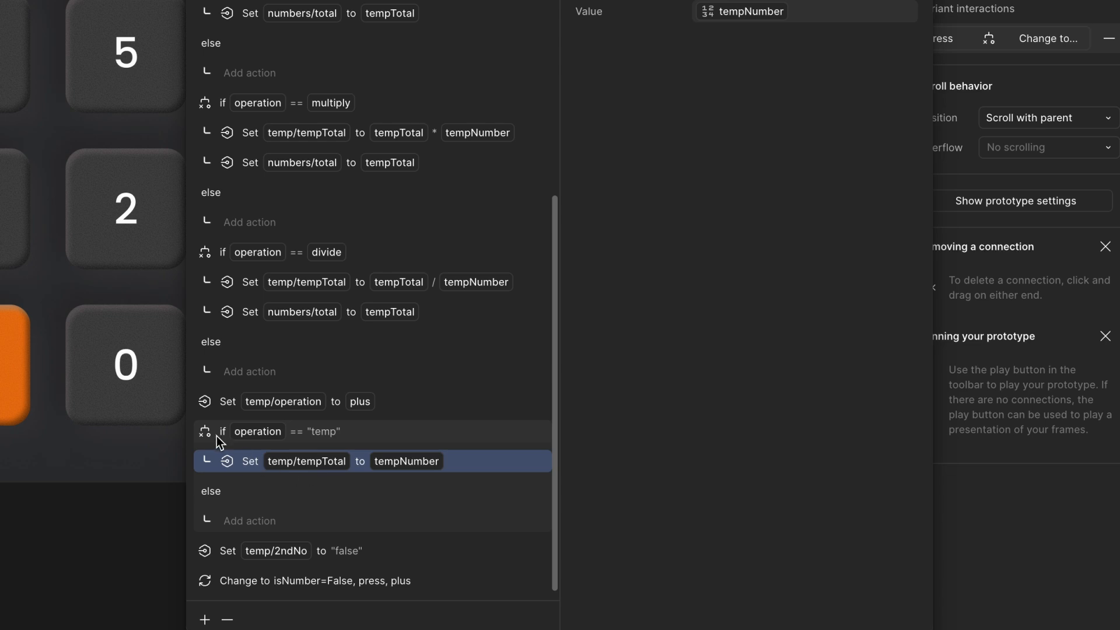
- Move the operation == "temp" conditional above the action setting temp/operation to plus, then close the interaction
drag(209, 433, 209, 384)
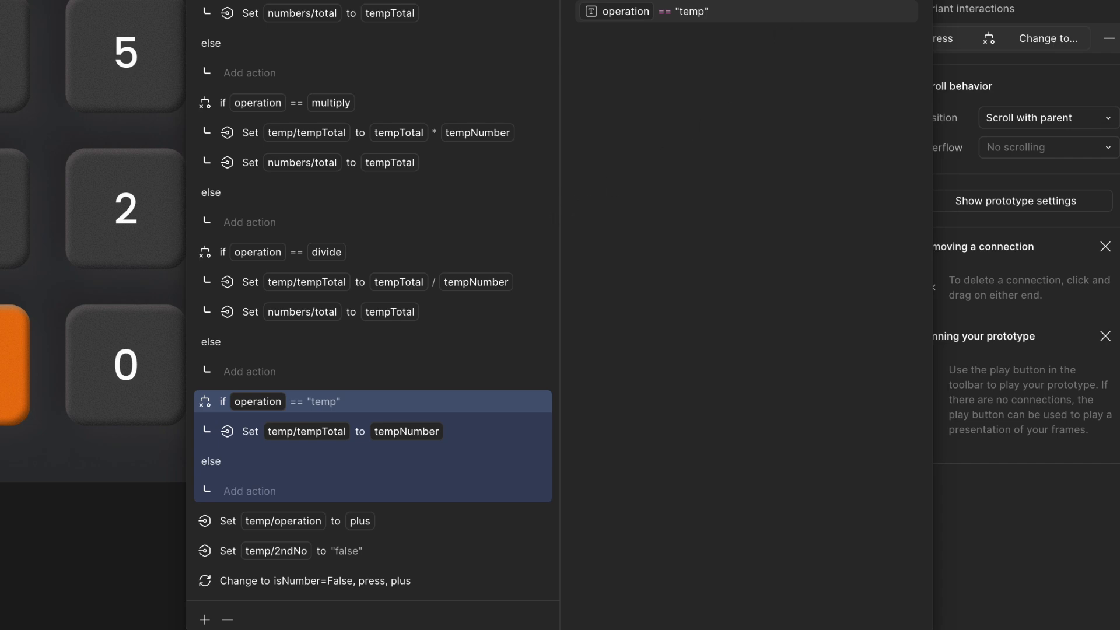
key(Escape)
click(457, 255)
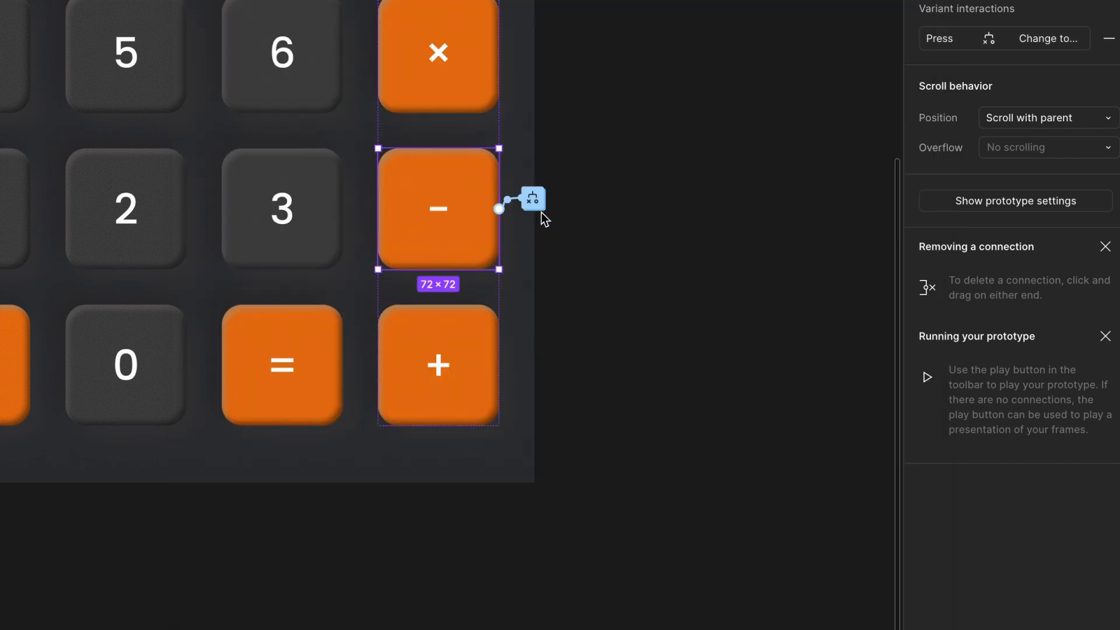
- Open the minus key's interaction and review its action list, including the operation == "temp" conditional
click(536, 206)
drag(530, 254, 530, 14)
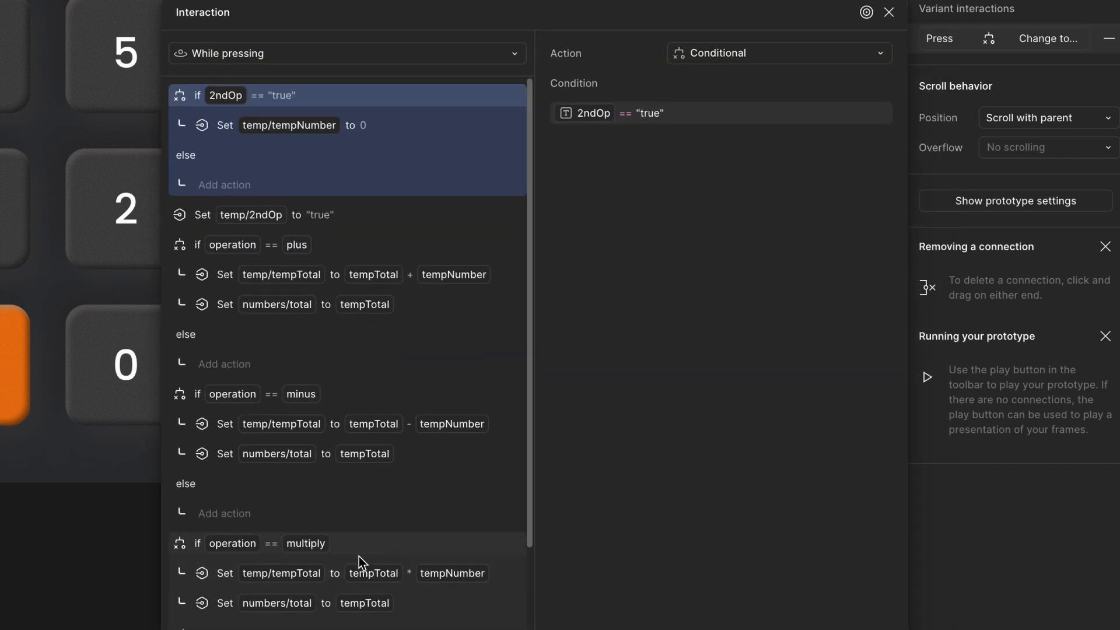
scroll(359, 557, down, 3)
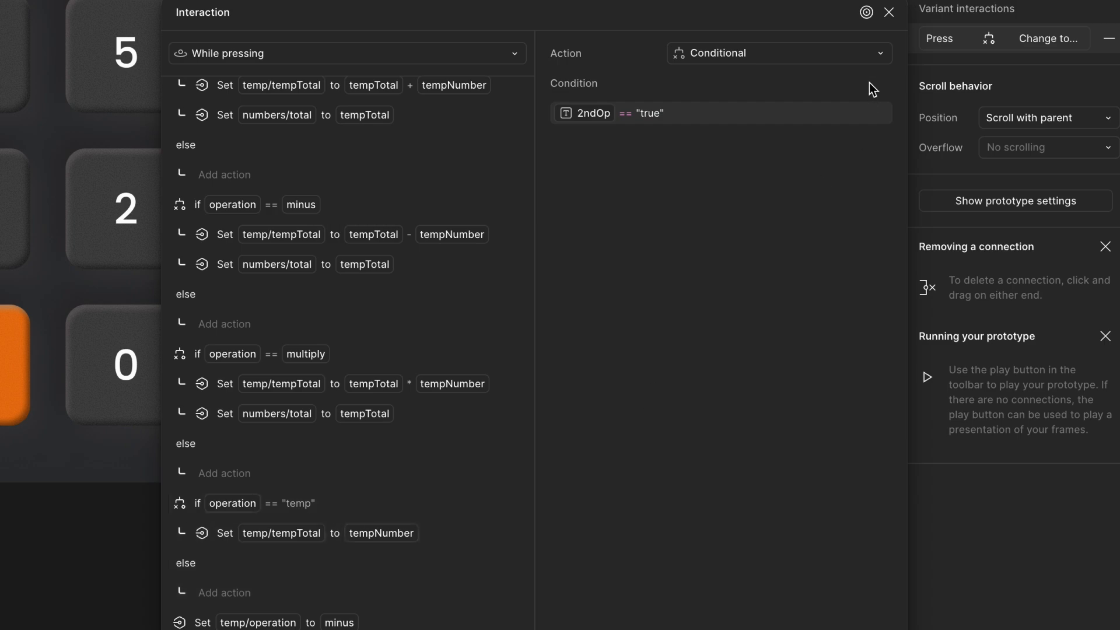
click(888, 12)
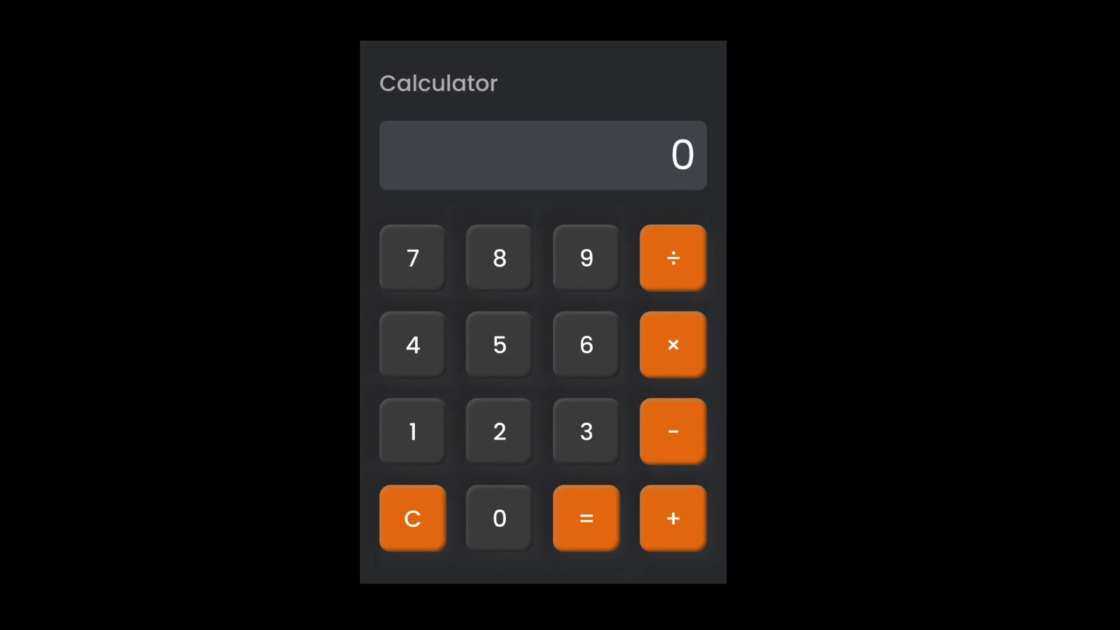
- Test the prototype by computing 5 + 3, then multiplying the result by 2 and evaluating
click(504, 353)
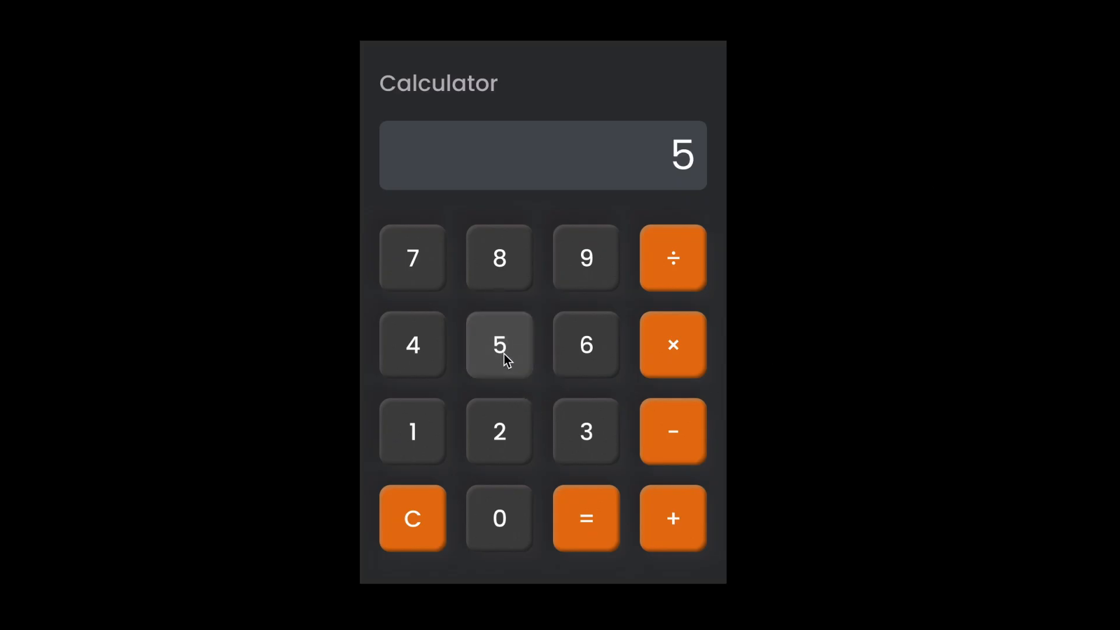
click(674, 522)
click(604, 444)
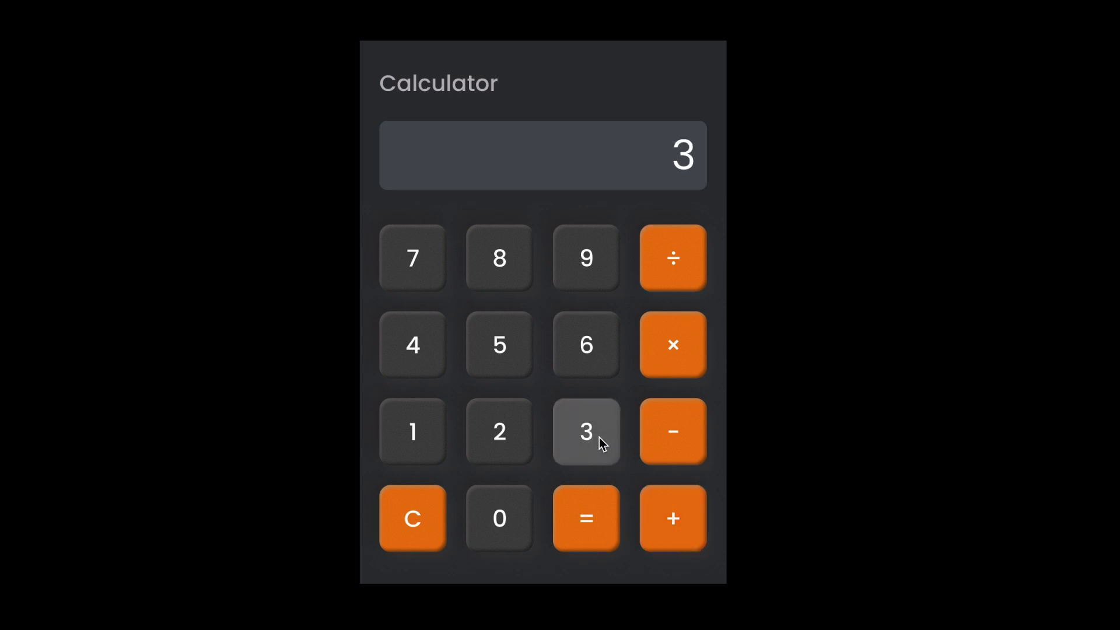
click(599, 510)
click(677, 341)
click(510, 436)
click(586, 518)
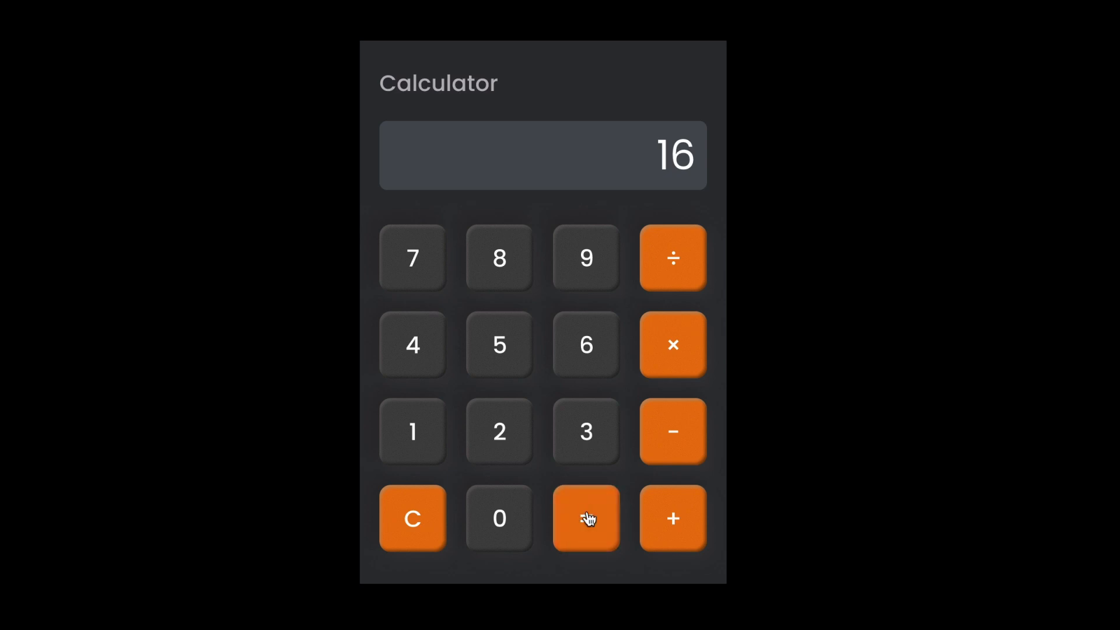
- Clear the calculator and enter 99 × 65 in the prototype
click(411, 518)
click(587, 269)
click(586, 268)
click(686, 368)
click(595, 355)
click(513, 347)
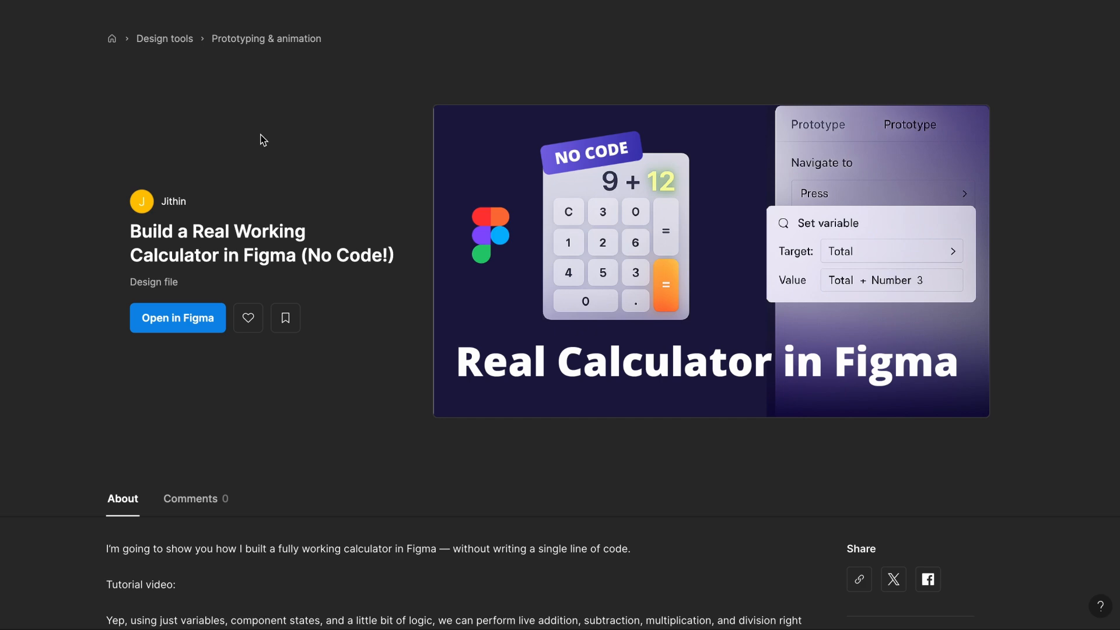
- Browse the calculator's Figma Community file page
scroll(263, 138, down, 1)
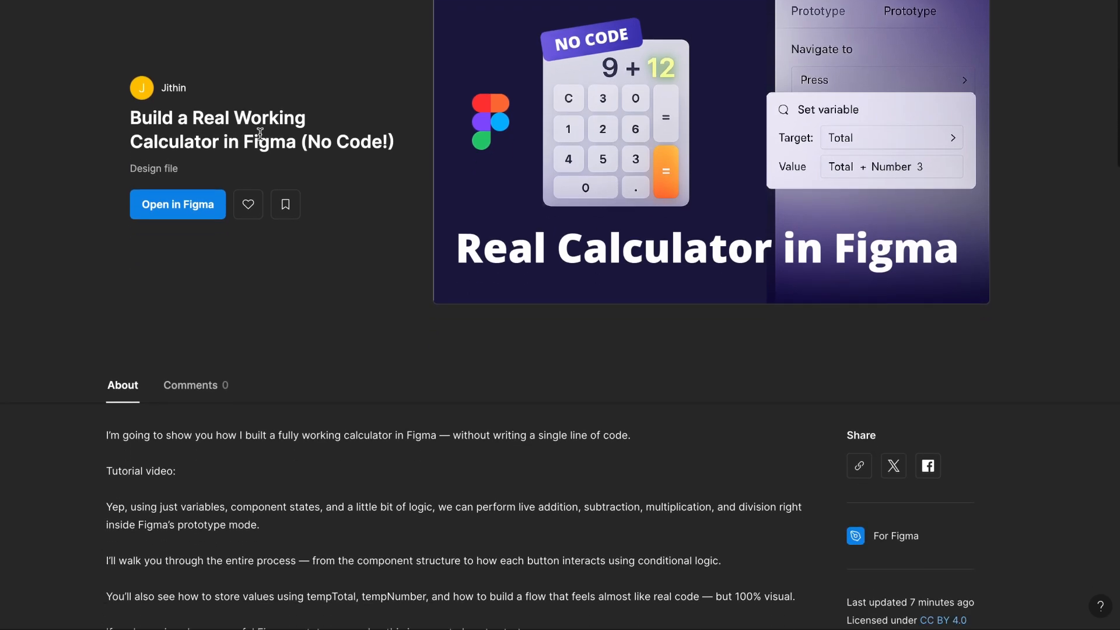
scroll(262, 139, down, 5)
scroll(263, 139, up, 3)
scroll(261, 135, up, 4)
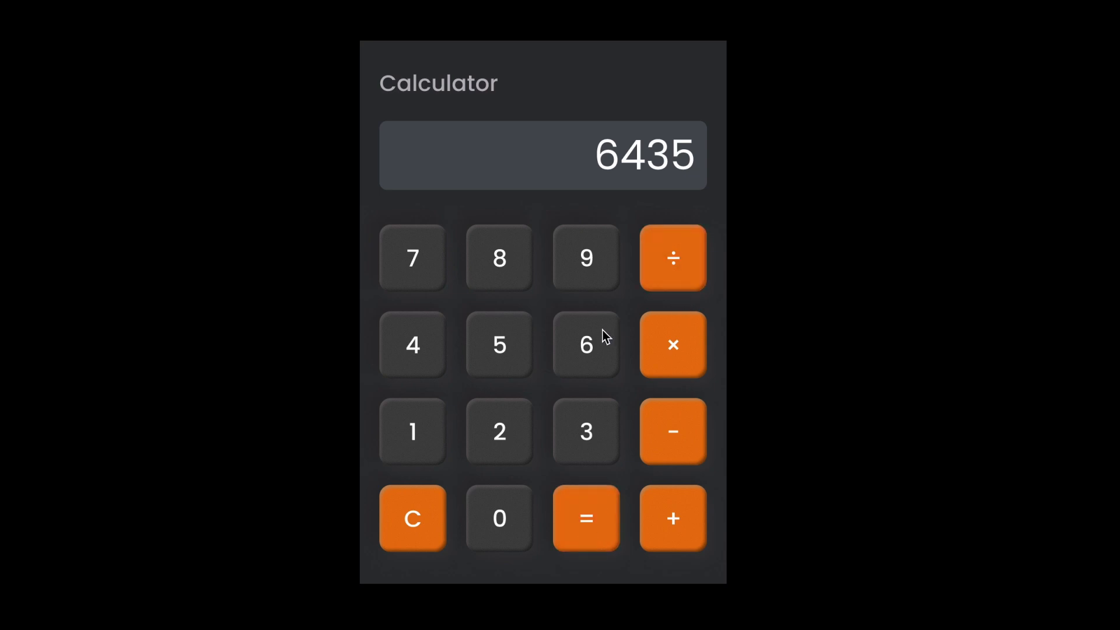
- Continue testing by entering 62 and evaluating, then subtracting 35 and evaluating
click(603, 330)
click(516, 421)
click(591, 507)
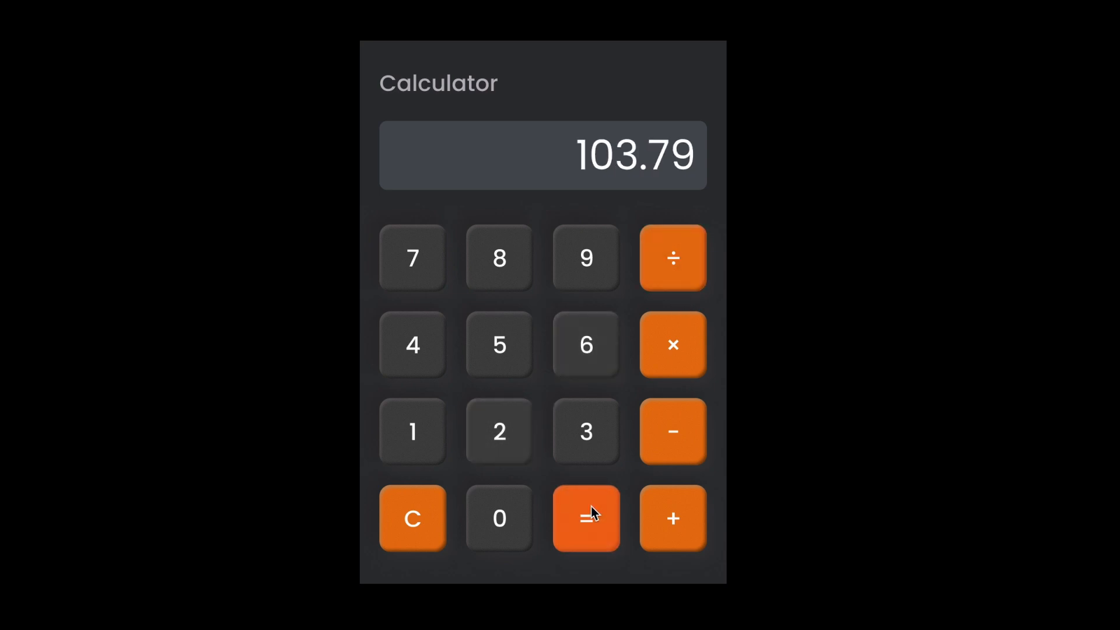
click(680, 439)
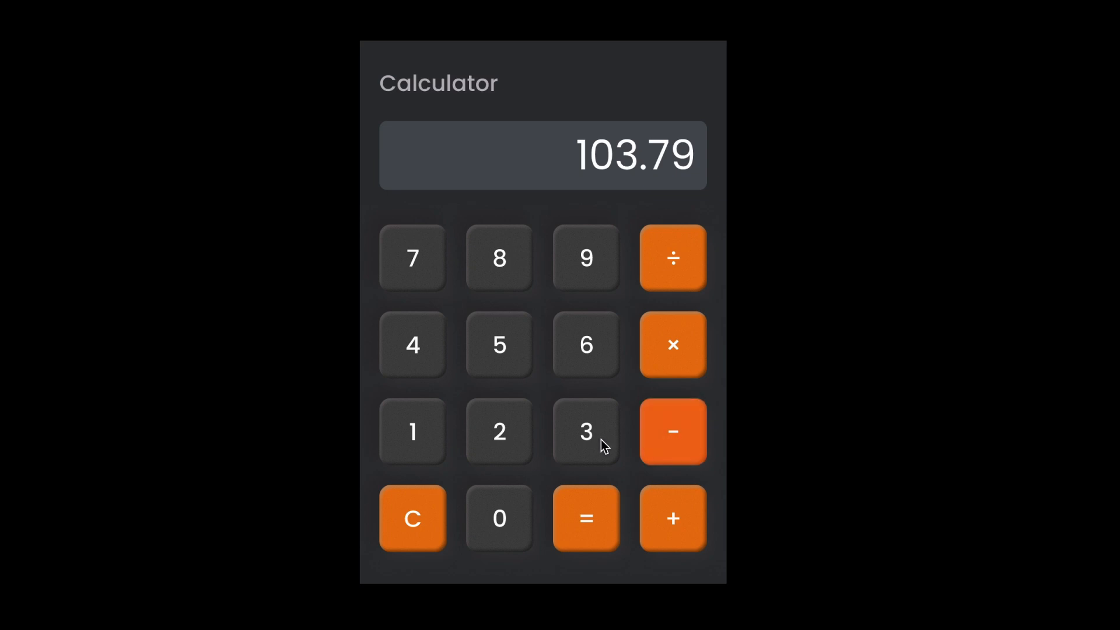
click(581, 435)
click(503, 353)
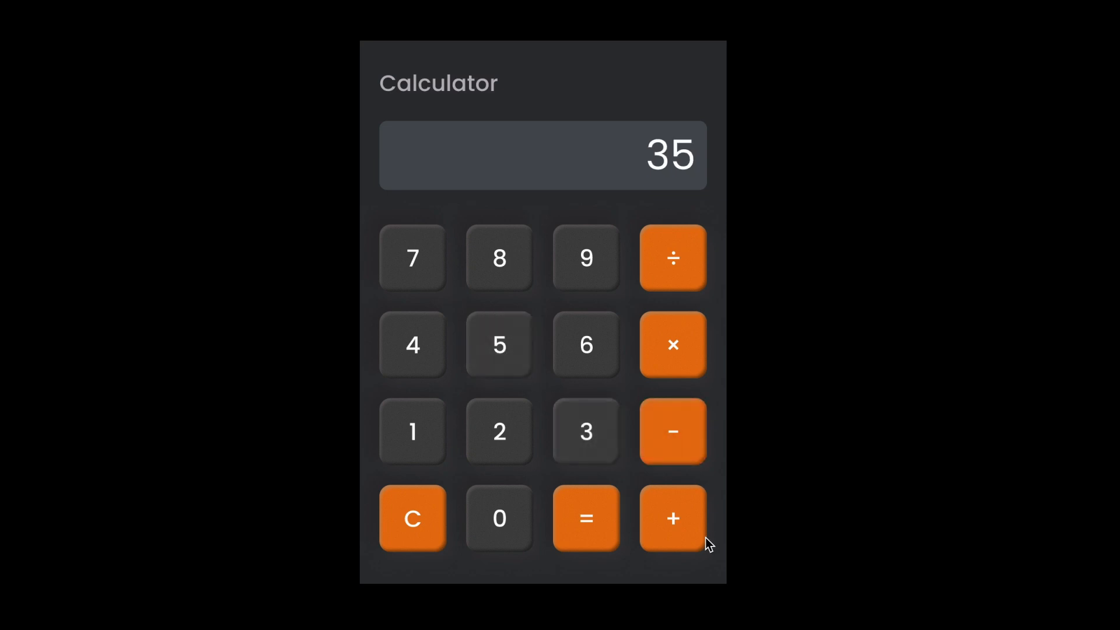
click(602, 518)
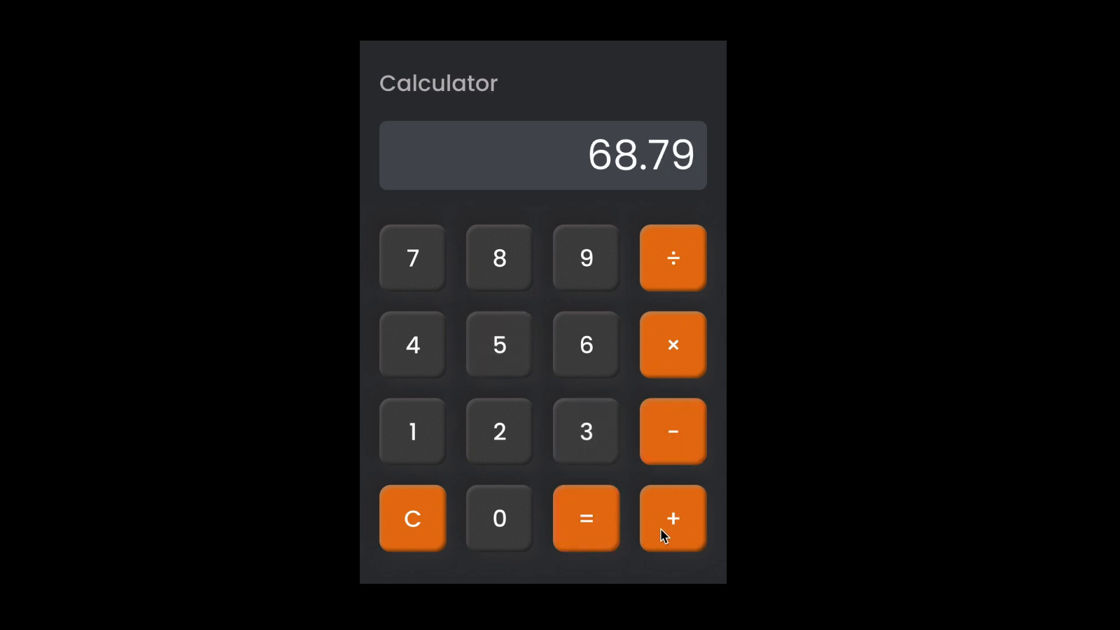
- Add 10 to the result and evaluate in the prototype
click(683, 513)
click(416, 439)
click(483, 520)
click(575, 532)
- Clear the calculator and enter 99 × 95
click(418, 520)
click(594, 277)
click(594, 277)
click(671, 365)
click(596, 287)
click(522, 344)
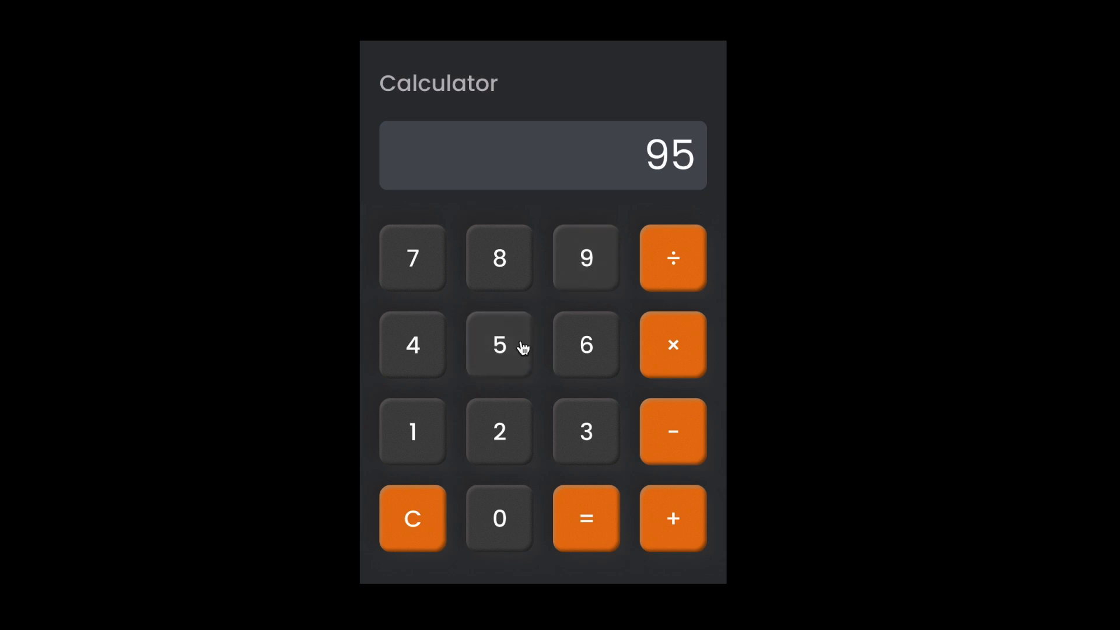
- Multiply by 62, then by 45, and evaluate the chained calculation
click(672, 371)
click(590, 376)
click(525, 431)
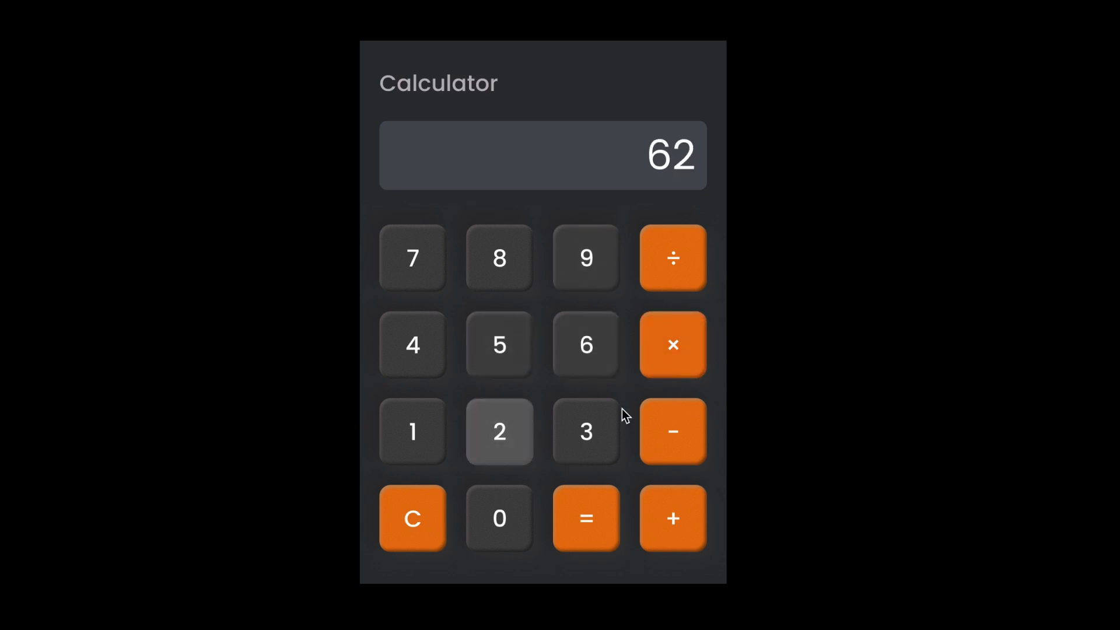
click(671, 364)
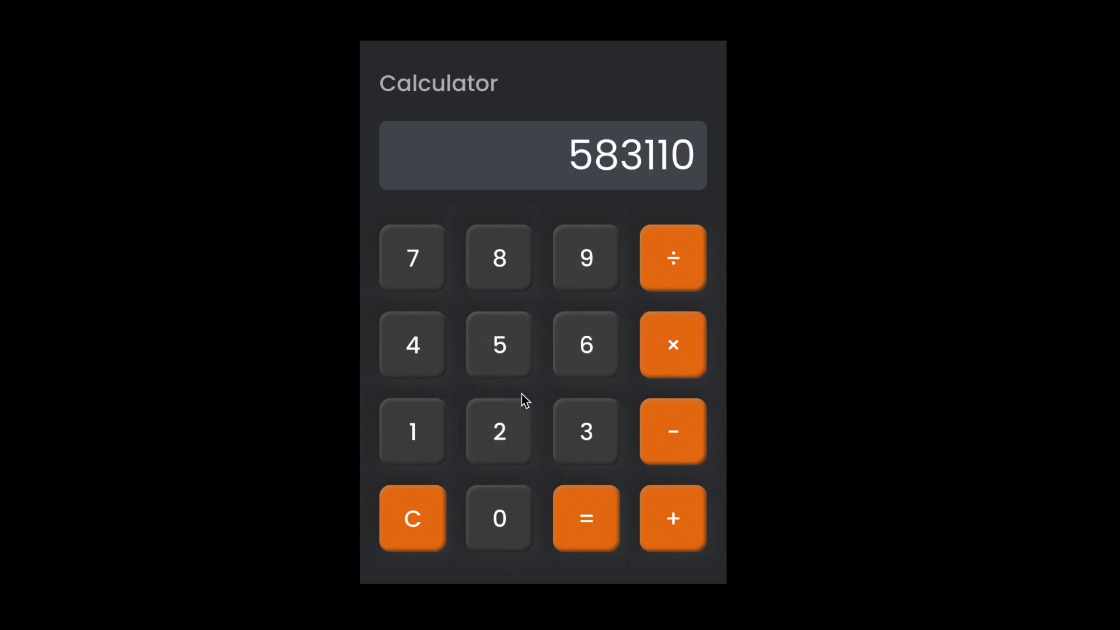
click(413, 347)
click(488, 347)
click(599, 504)
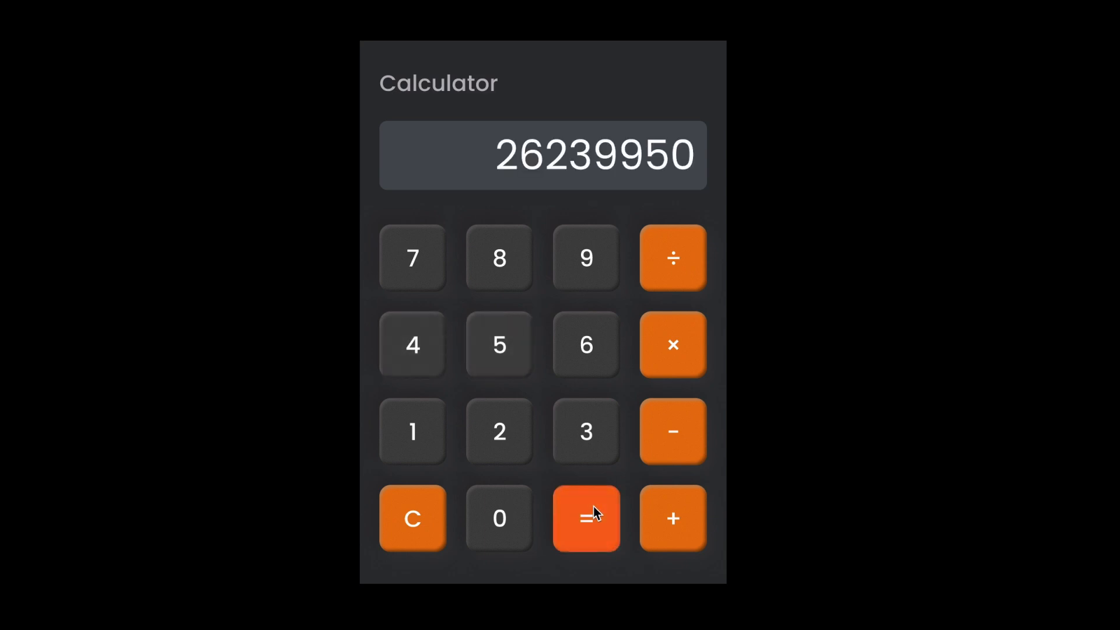
- Divide the result by 659 and evaluate
click(677, 269)
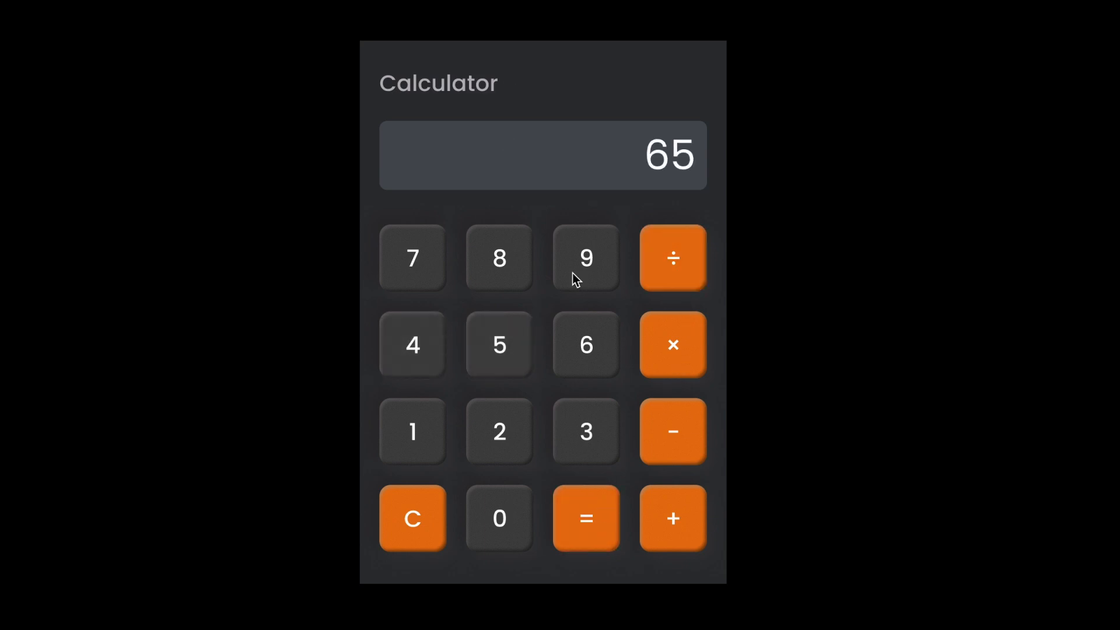
click(573, 273)
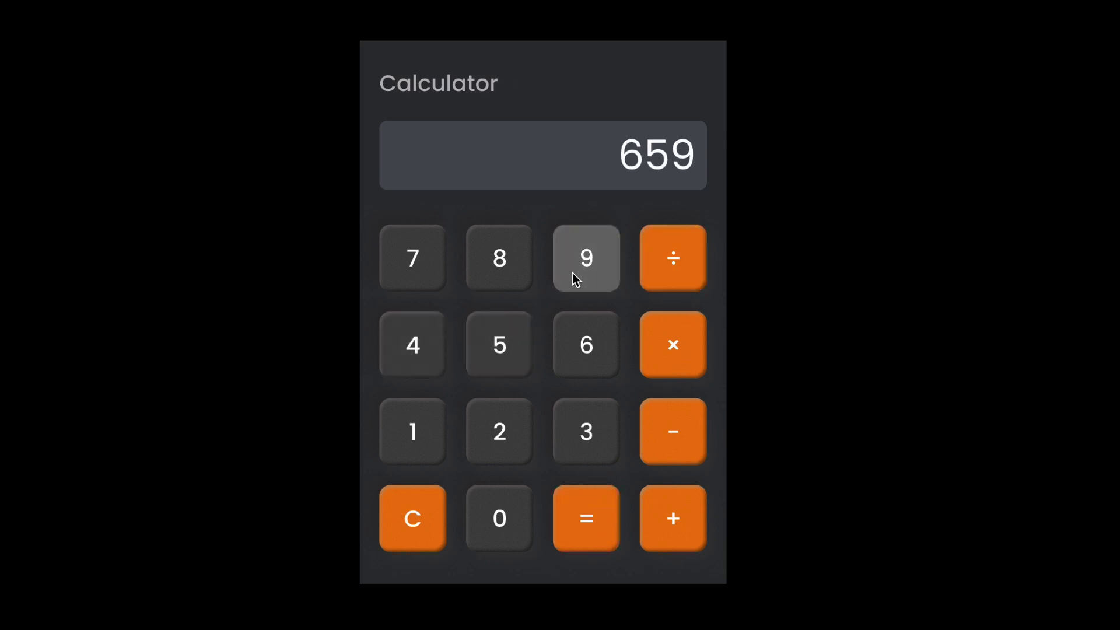
click(590, 495)
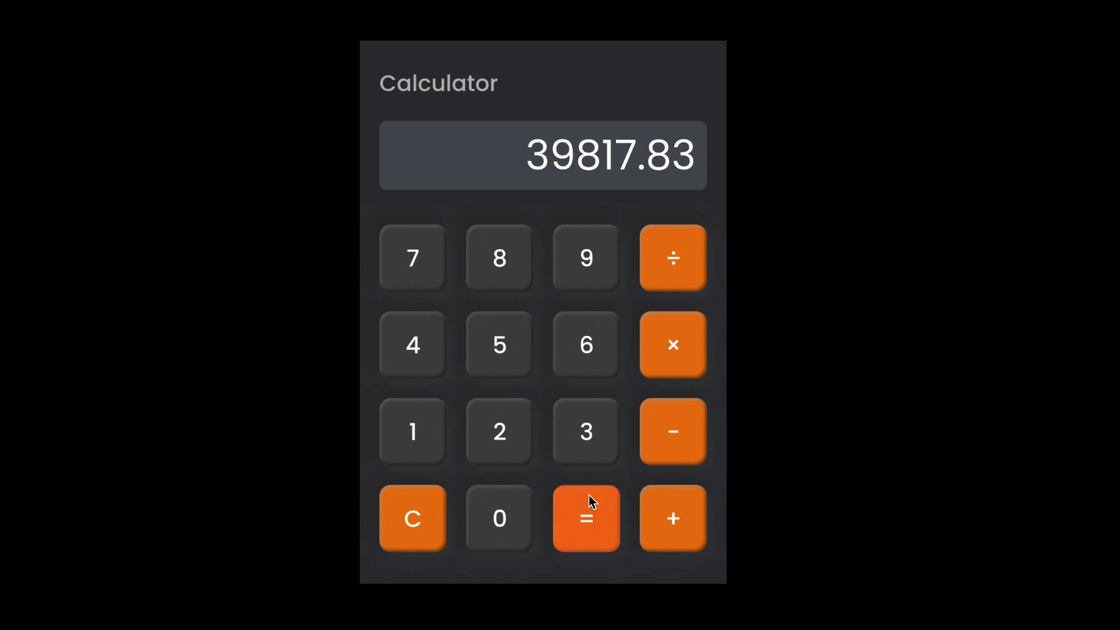
- Clear the calculator and enter the number 256
click(432, 525)
click(493, 435)
click(500, 350)
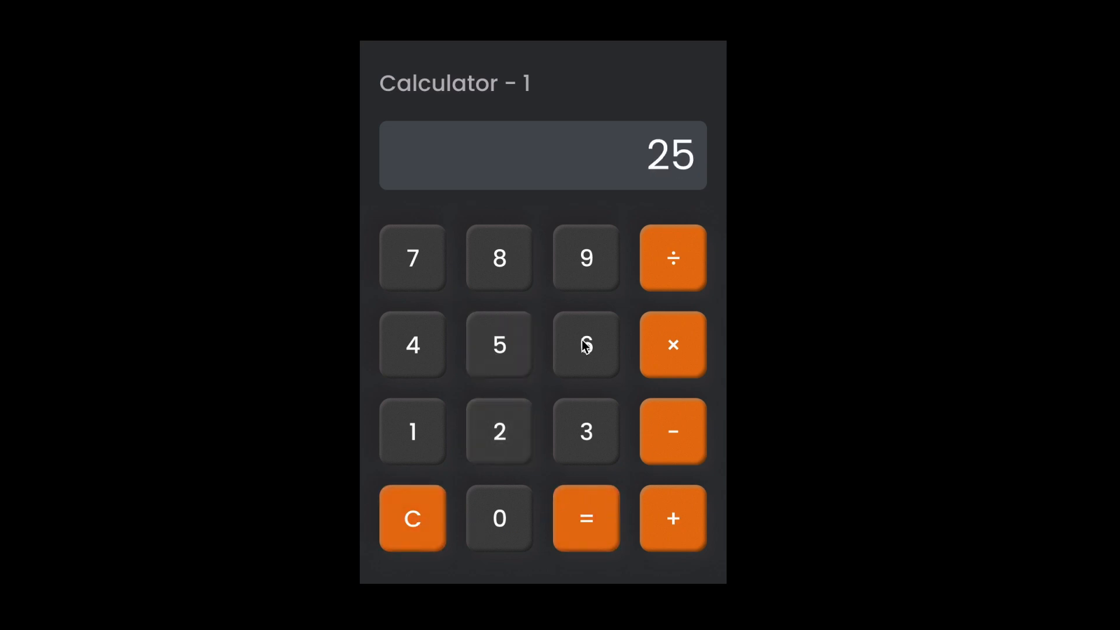
click(603, 318)
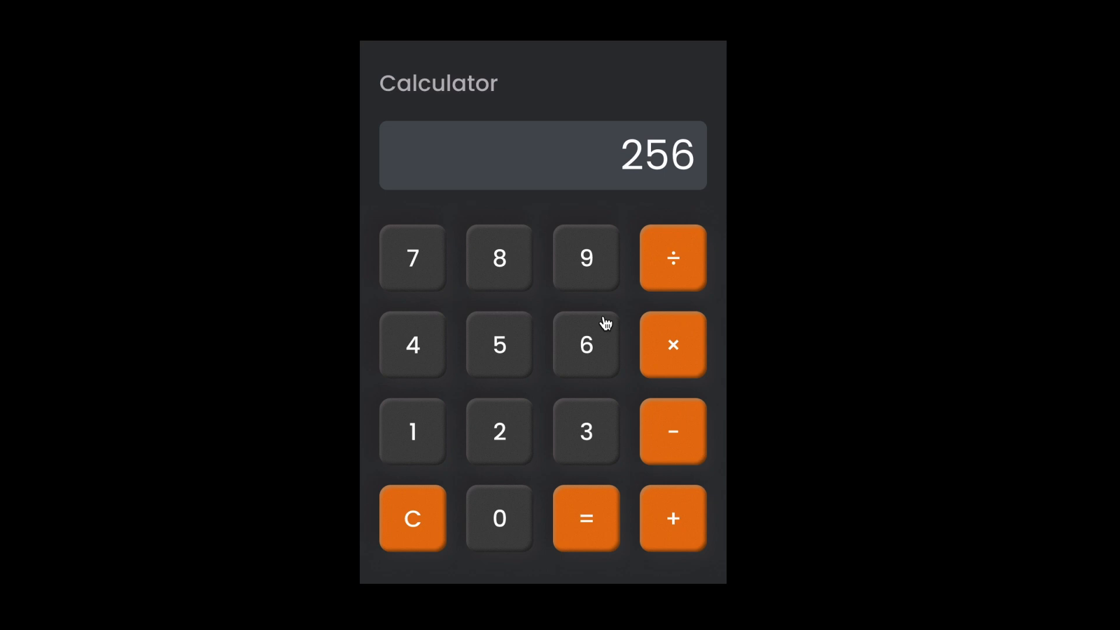